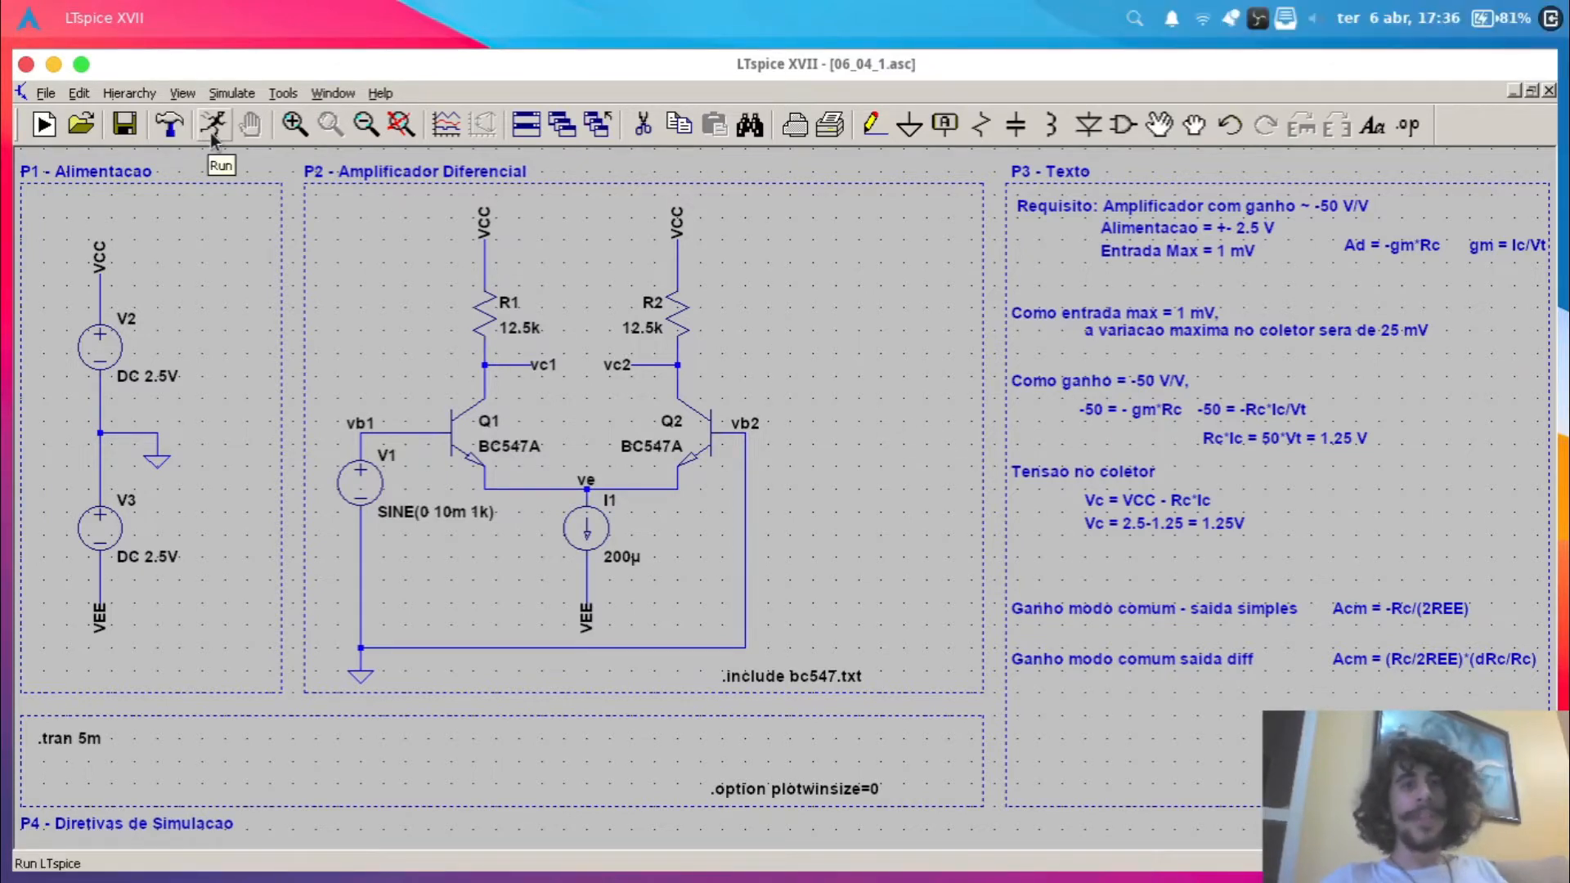
- Run the transient simulation and plot the differential output V(vc2)-V(vc1)
left_click(211, 124)
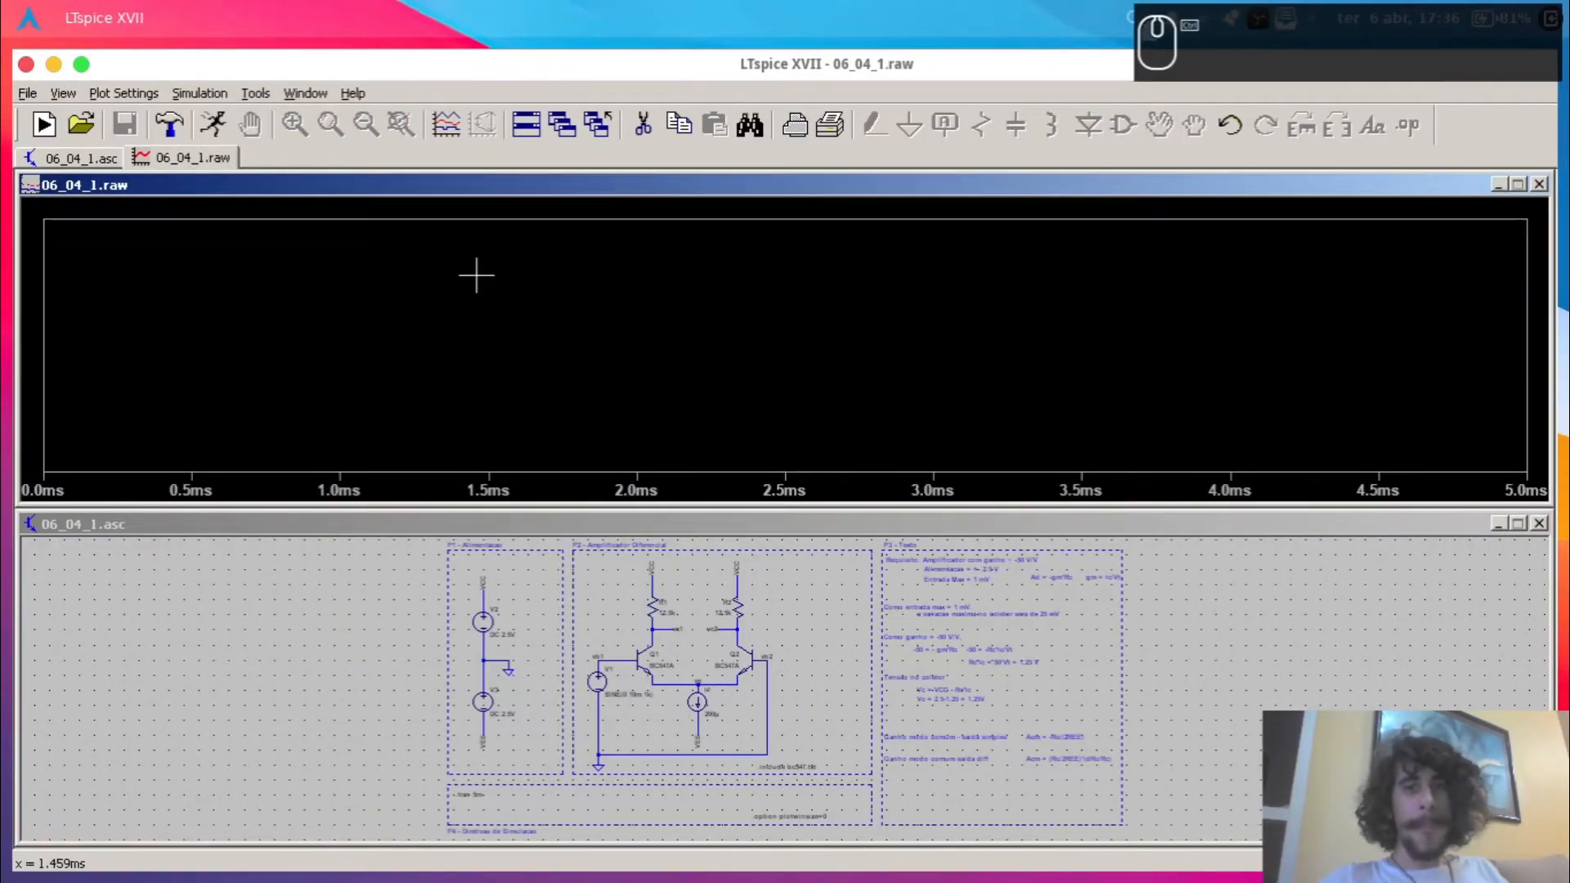
key("ctrl+a")
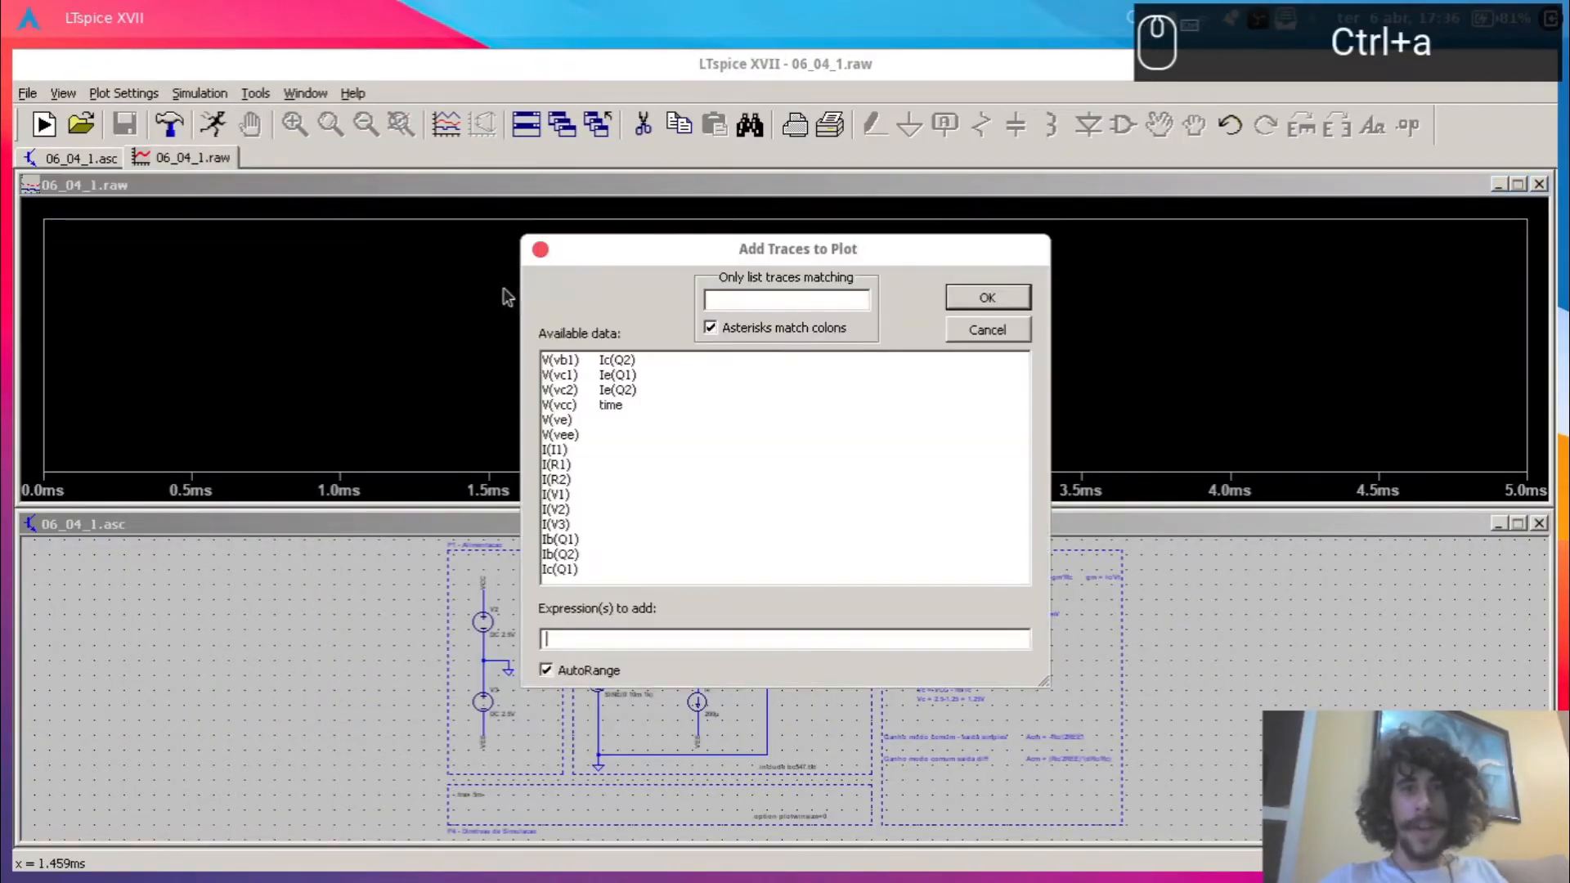
left_click(564, 375)
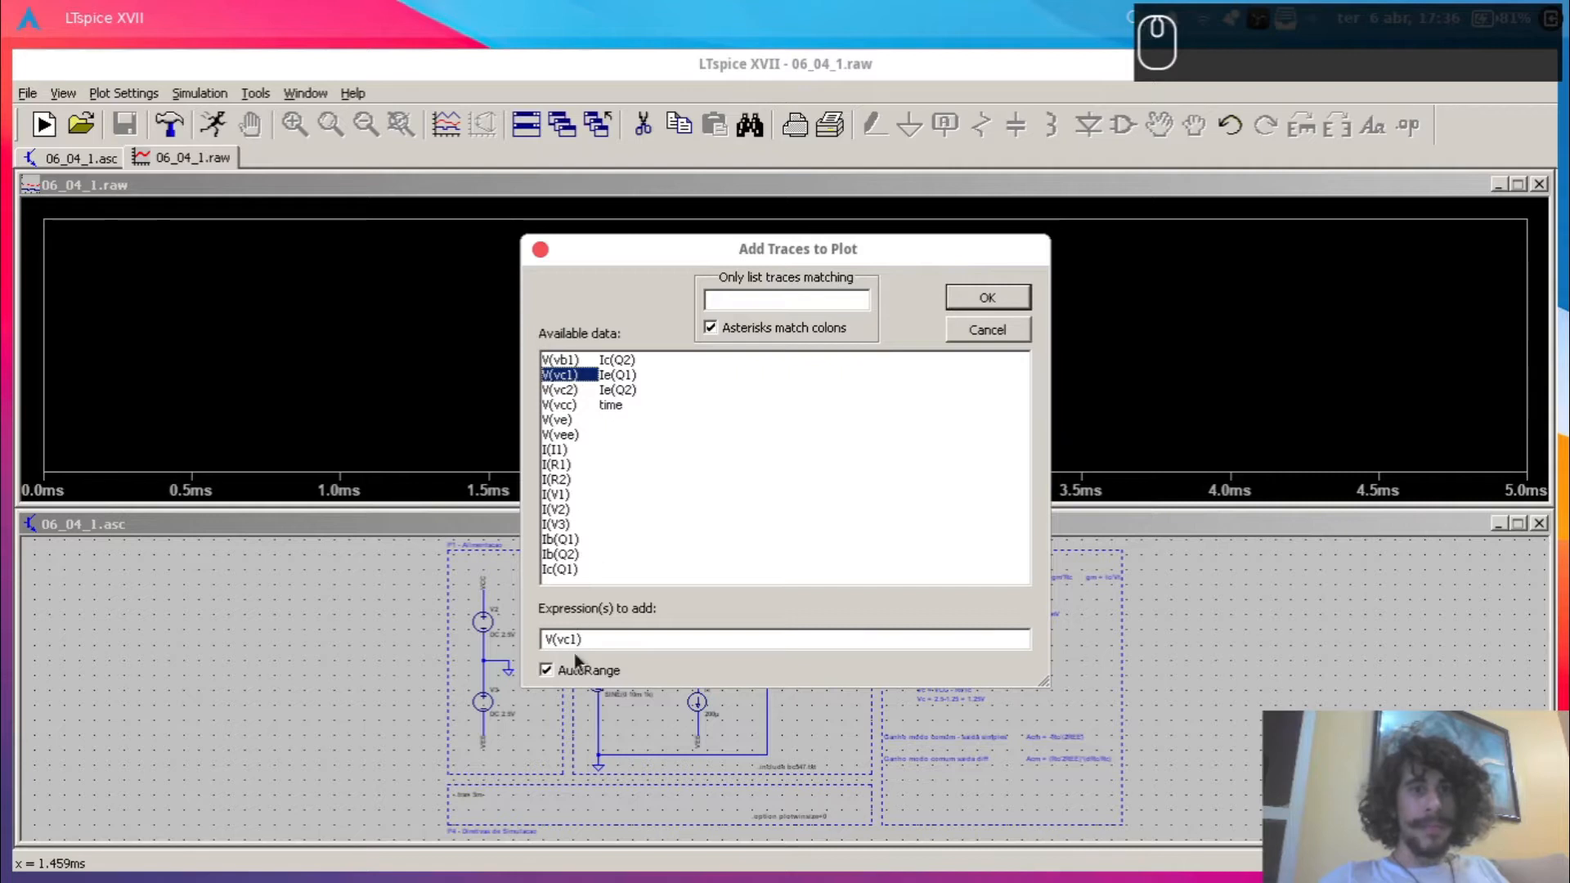
key("Delete")
type("2")
key("Right")
type("-V(vc1)")
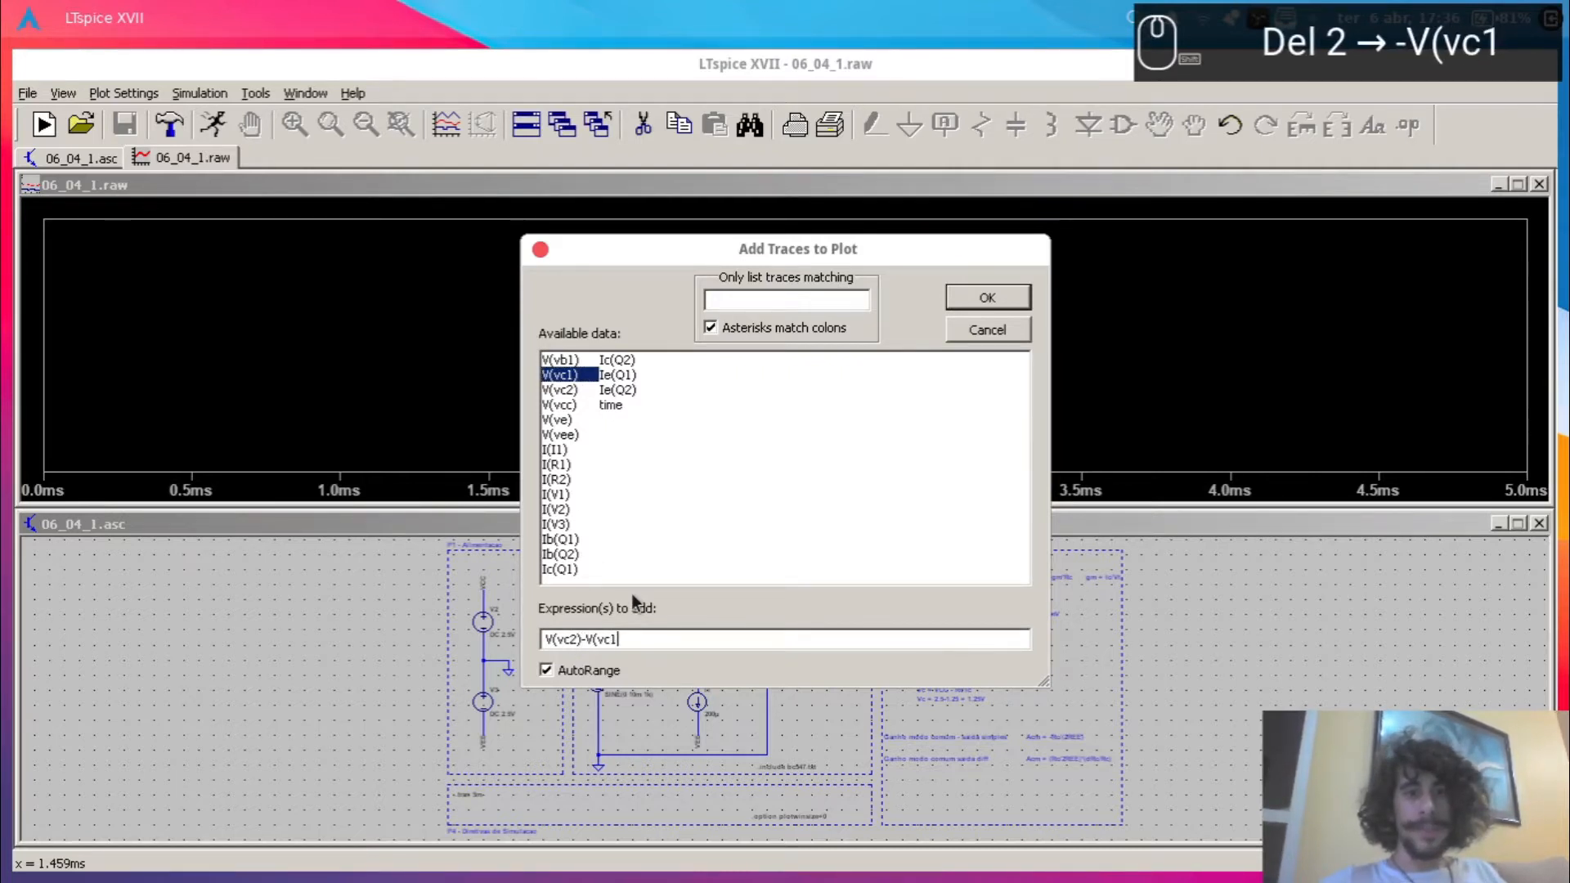
key("Return")
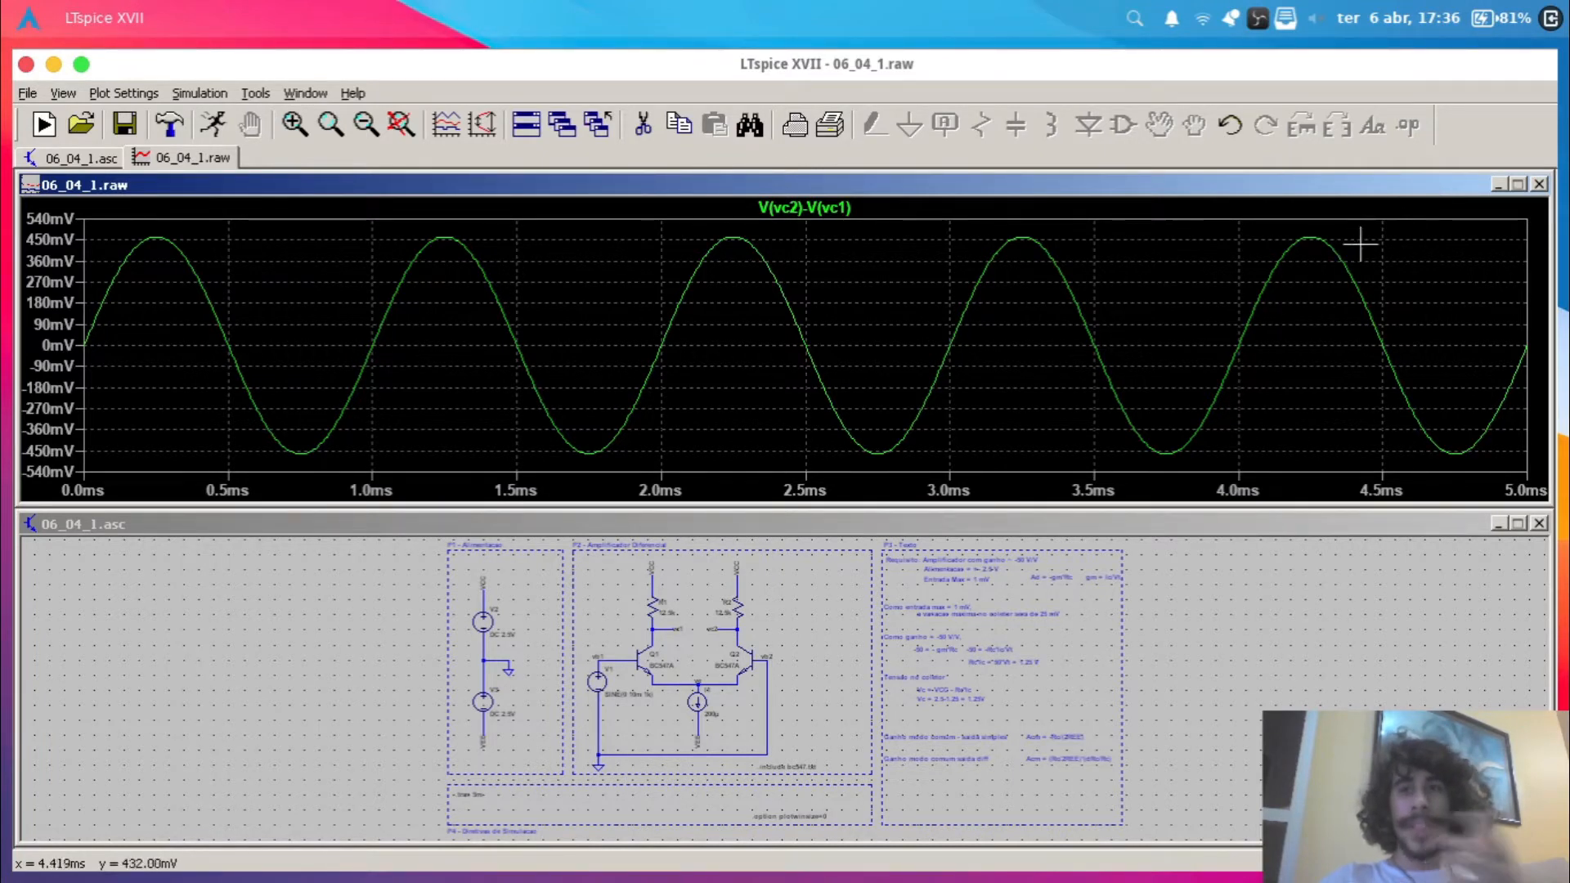
- Close the waveform window, maximize the schematic, delete the wires tying Q2's base to ground, and save
left_click(1537, 185)
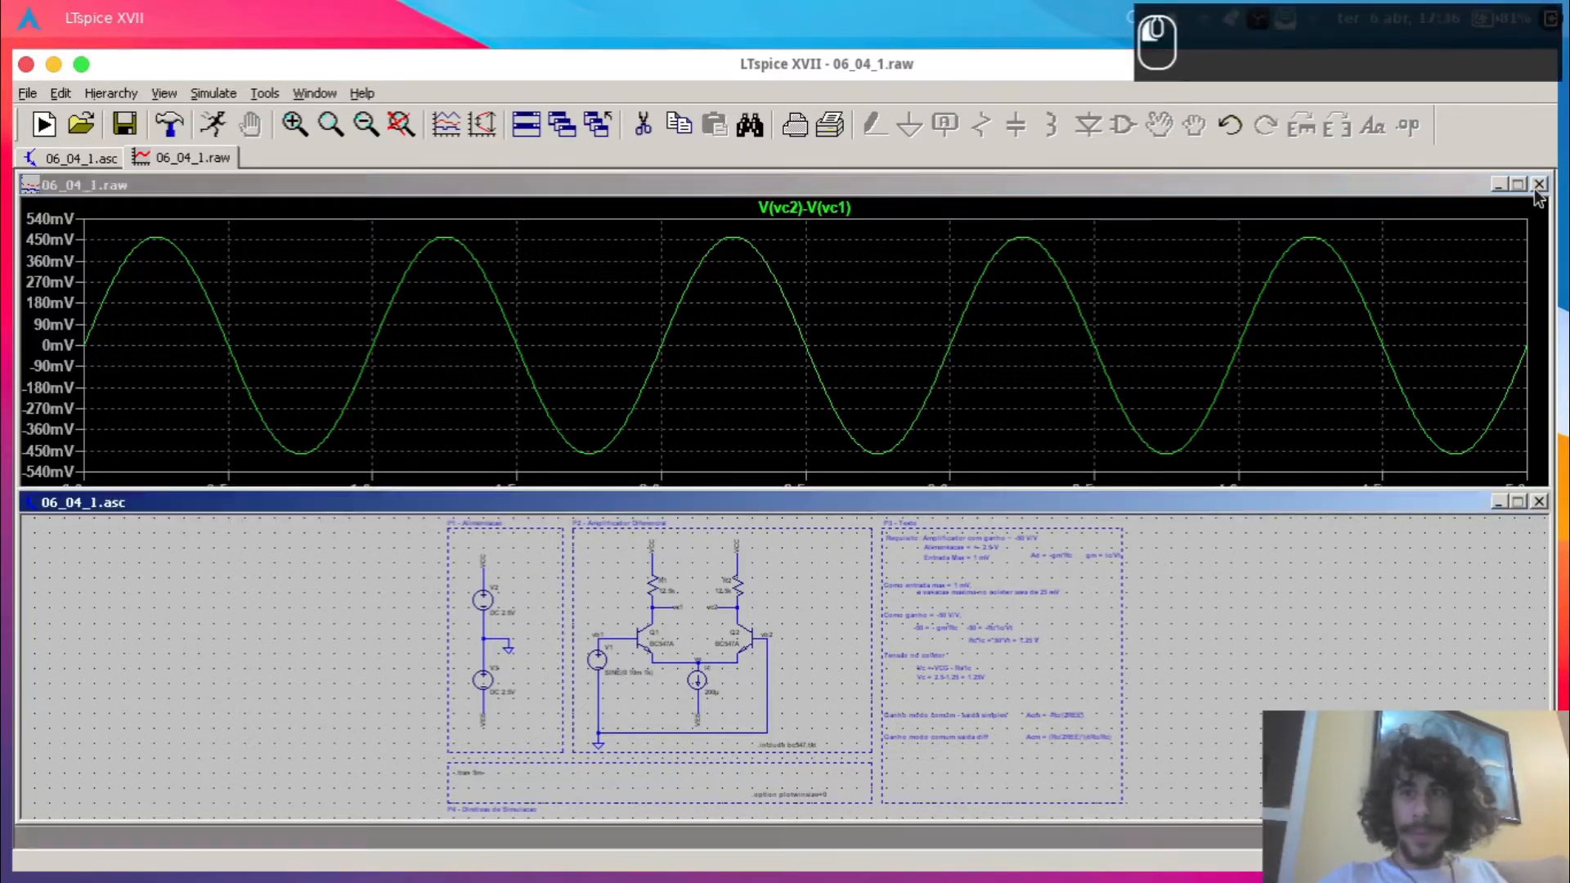
double_click(895, 496)
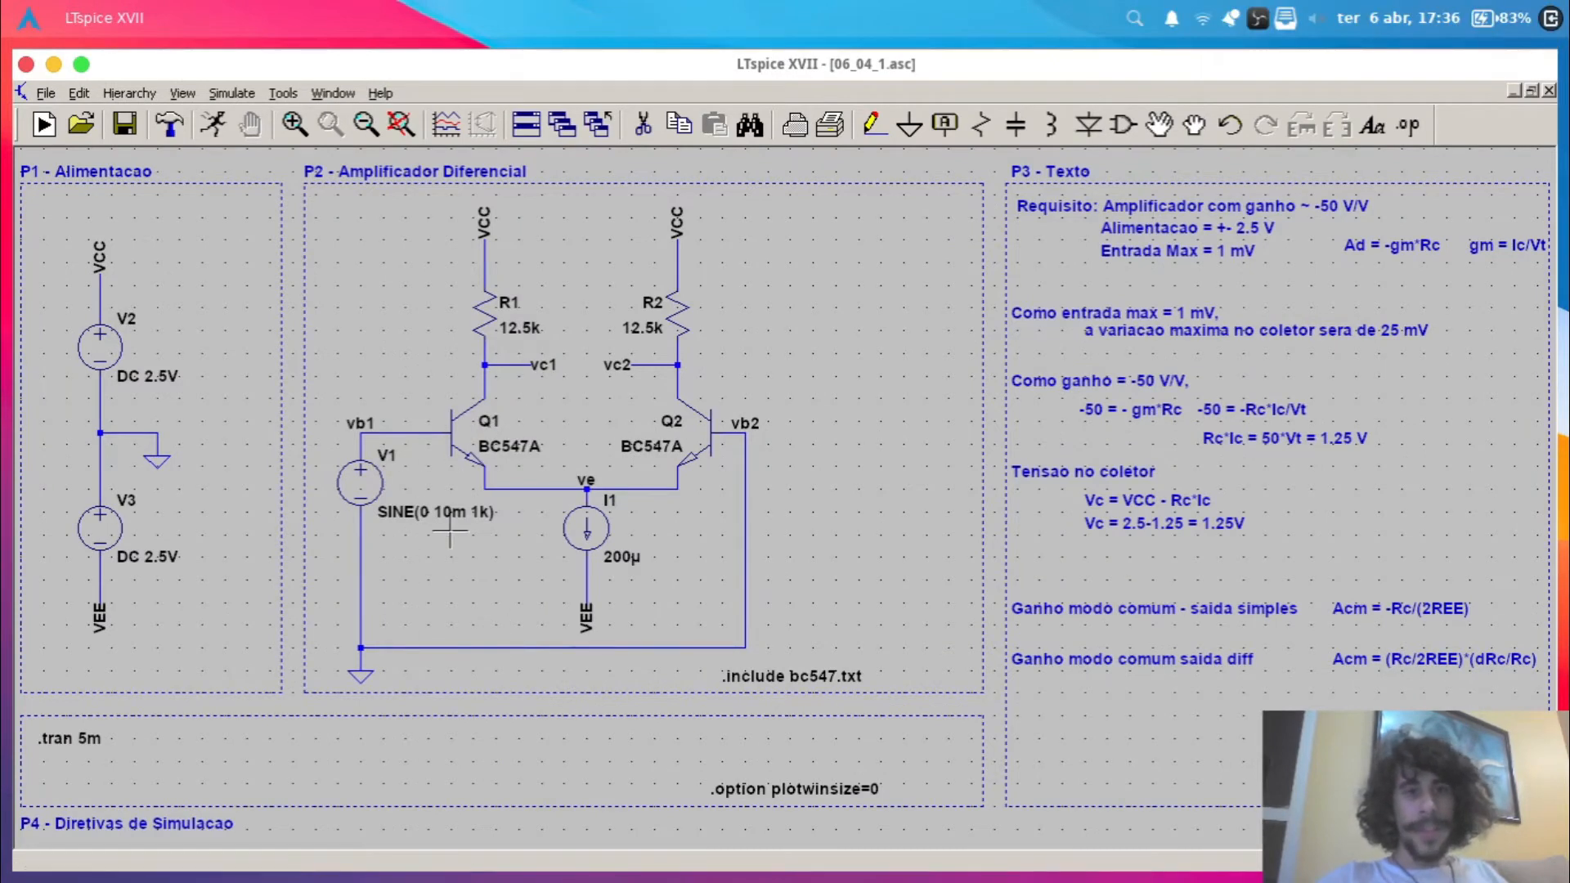
key("Delete")
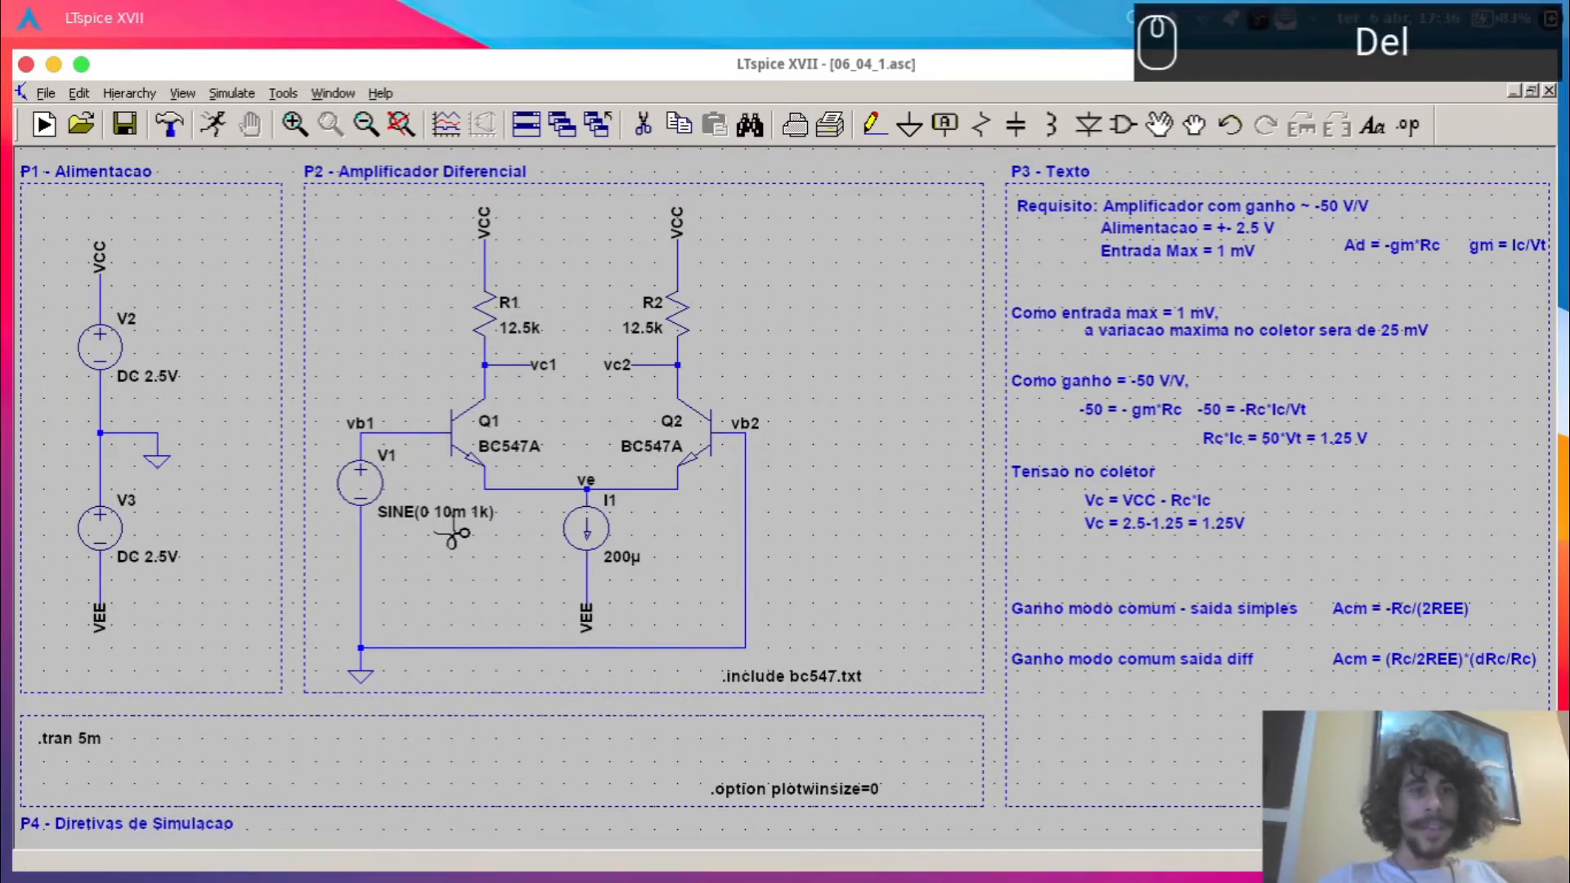
left_click(431, 648)
left_click(745, 584)
key("Escape")
key("ctrl+s")
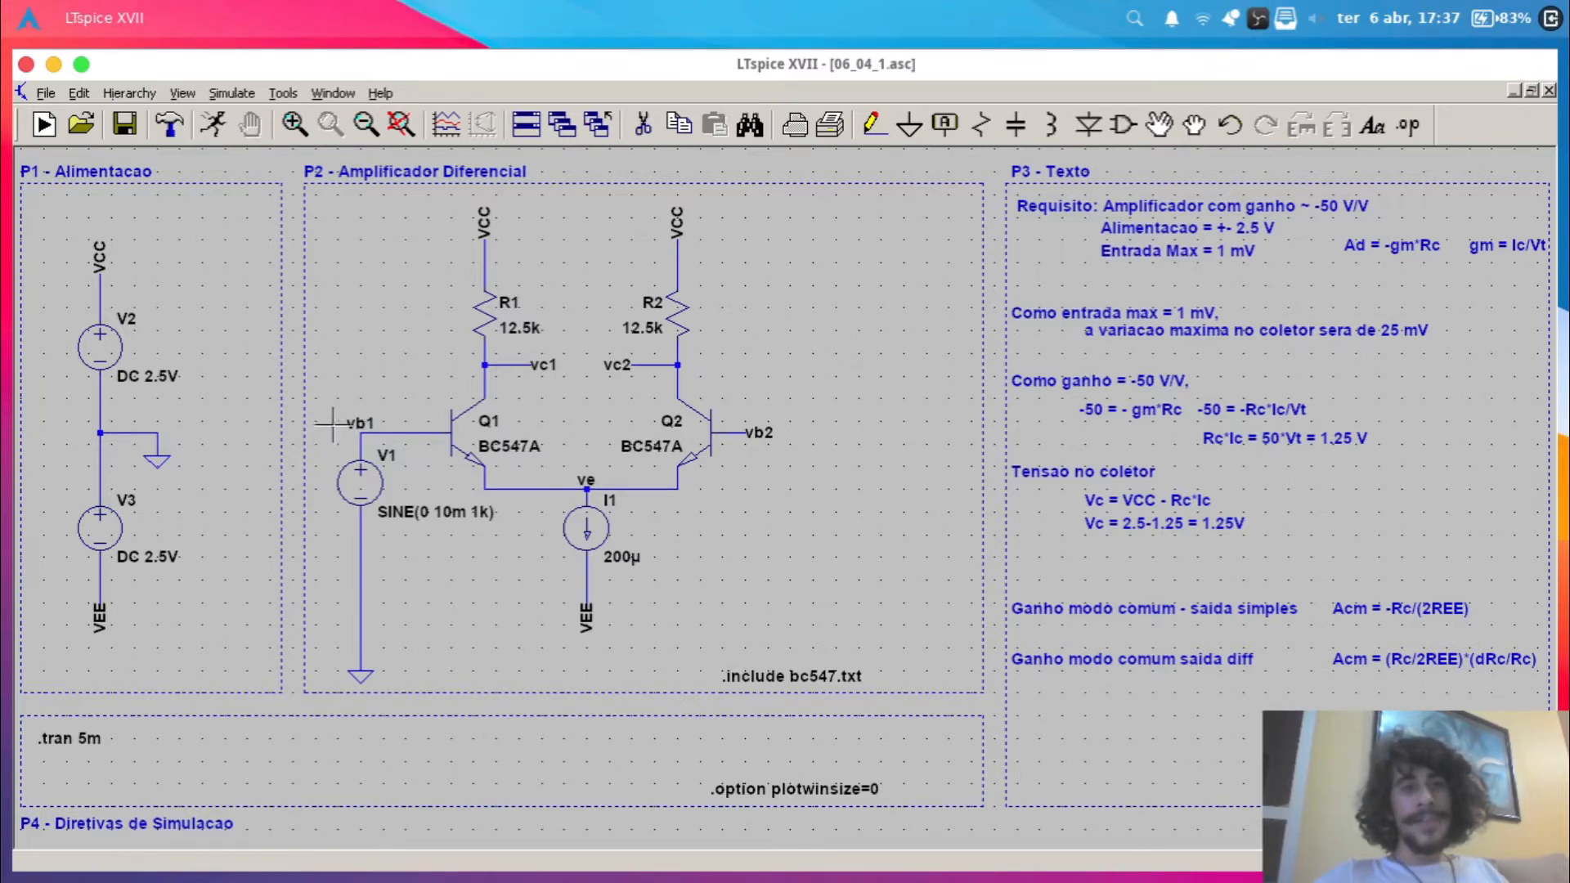
- Rename the net label at Q2's base to vb1 and save the schematic
right_click(773, 431)
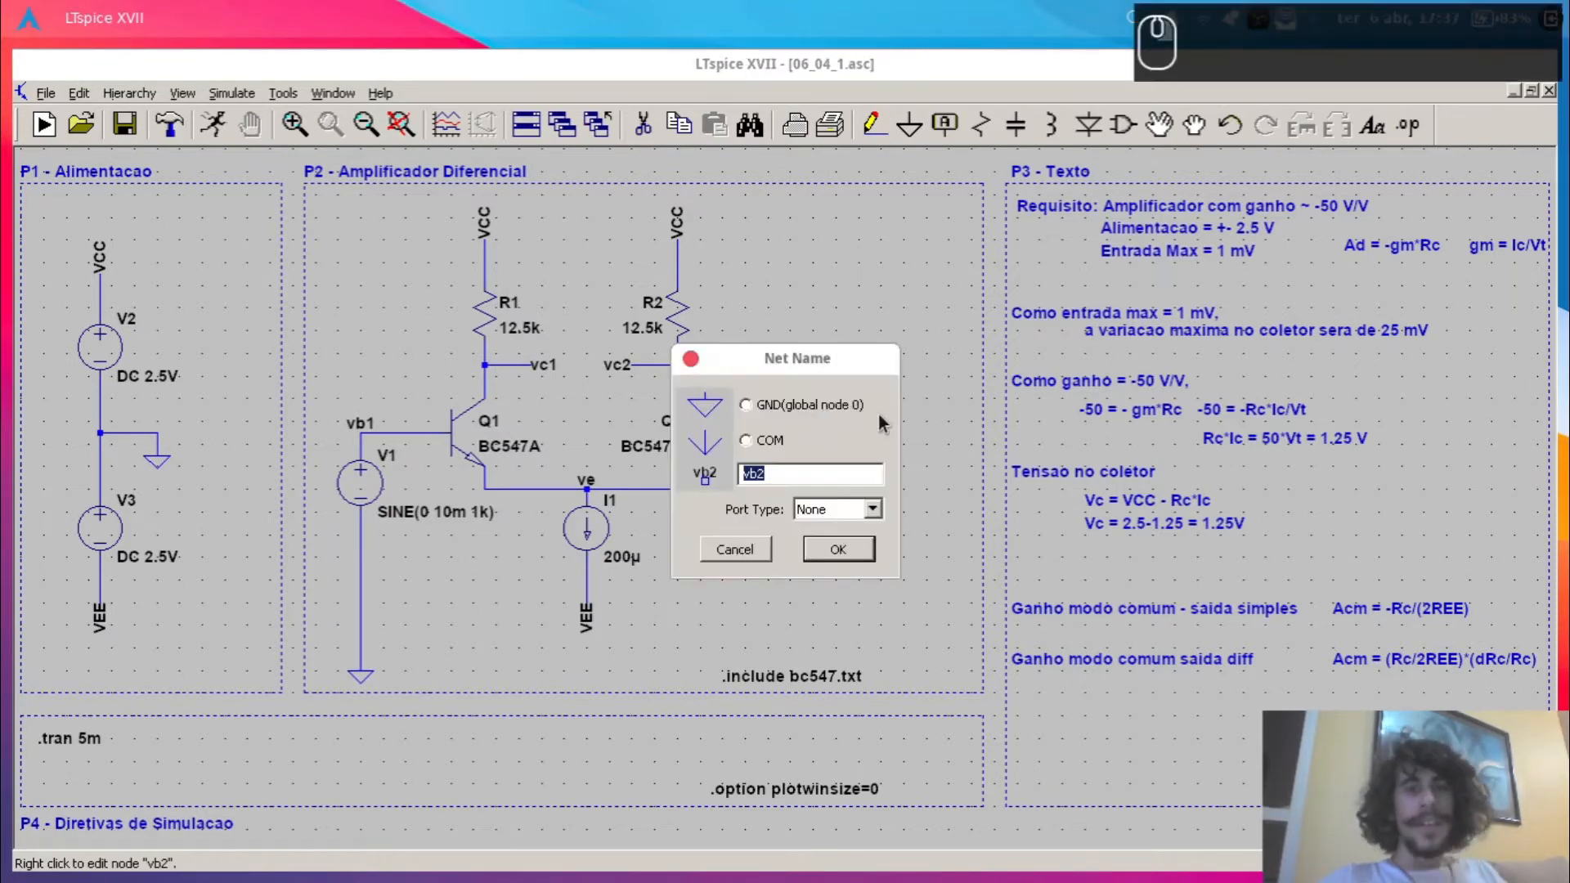
key("Right")
key("BackSpace")
type("1")
key("Return")
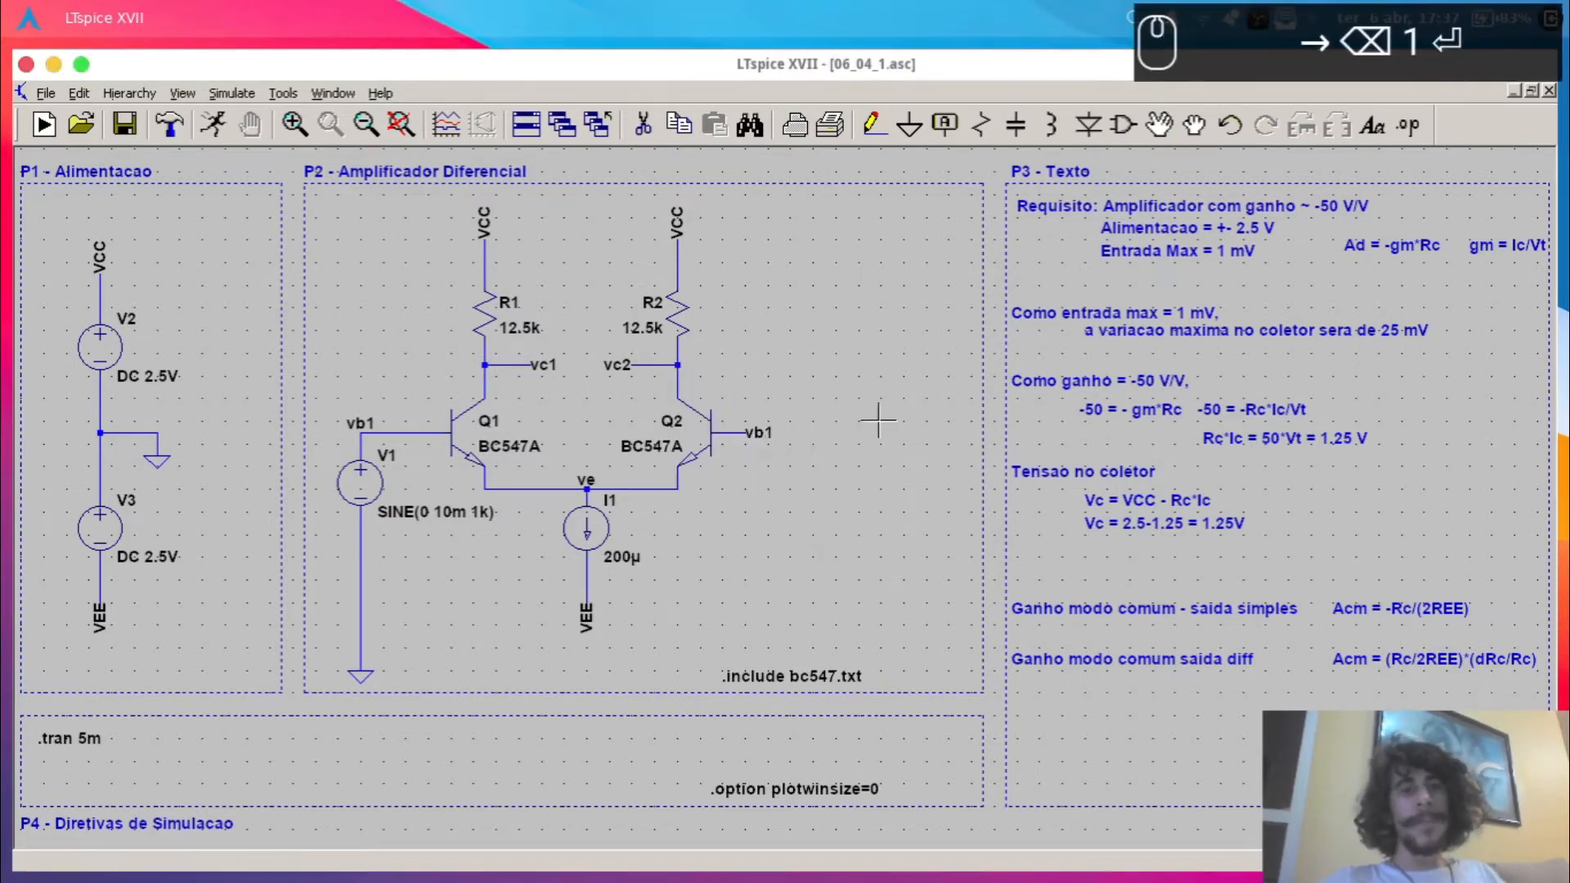
key("ctrl+s")
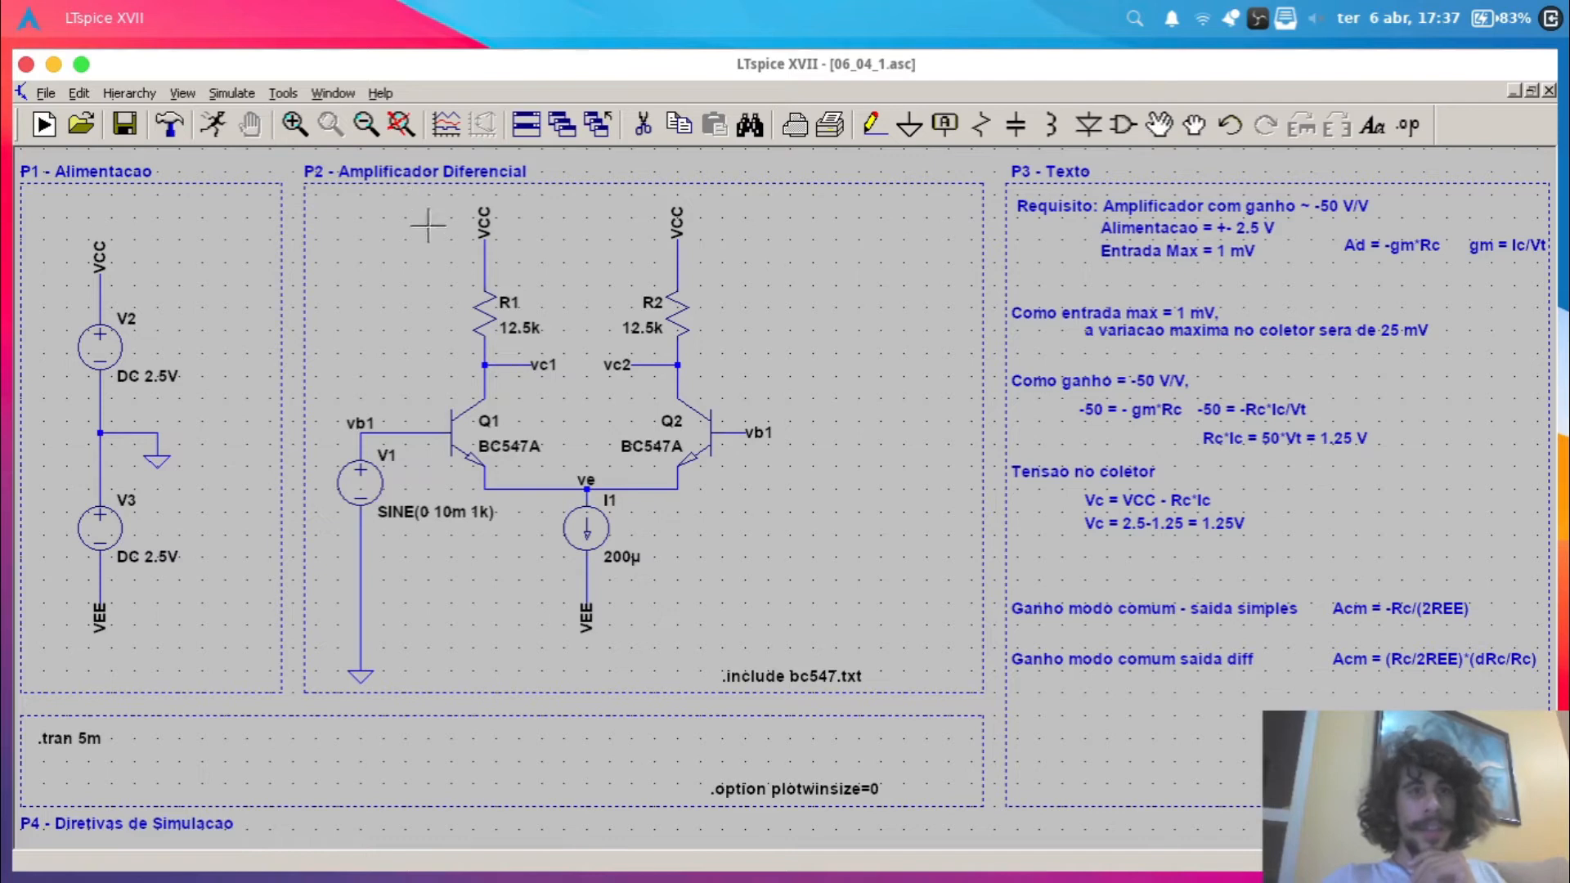
- Simulate the circuit with the common input, plot V(vc2)-V(vc1), and fit the trace to the full plot range
left_click(219, 128)
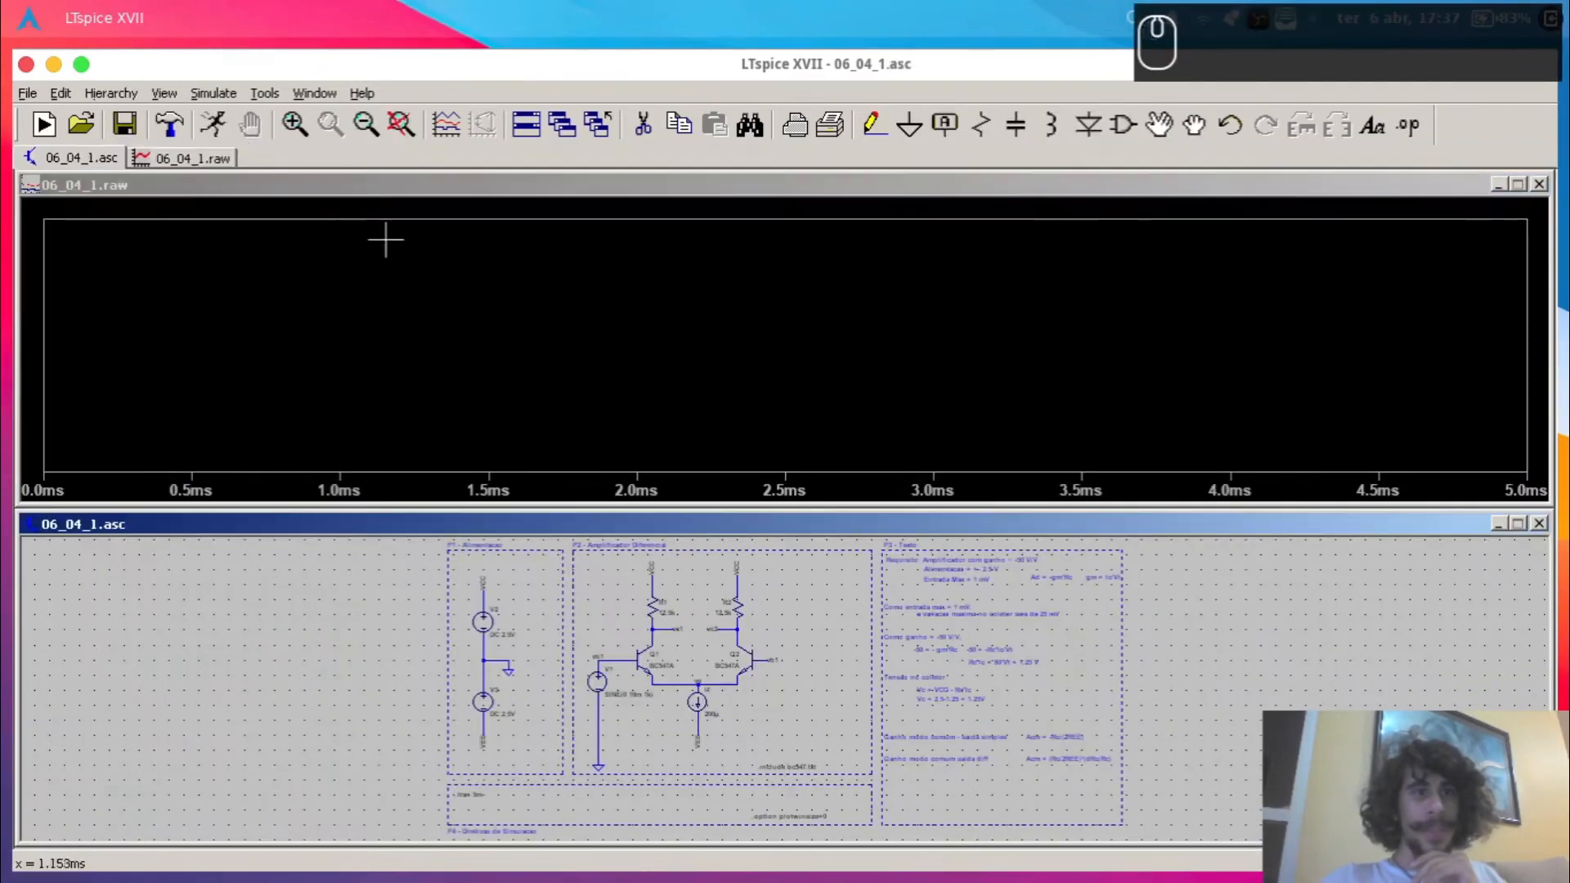
key("ctrl+a")
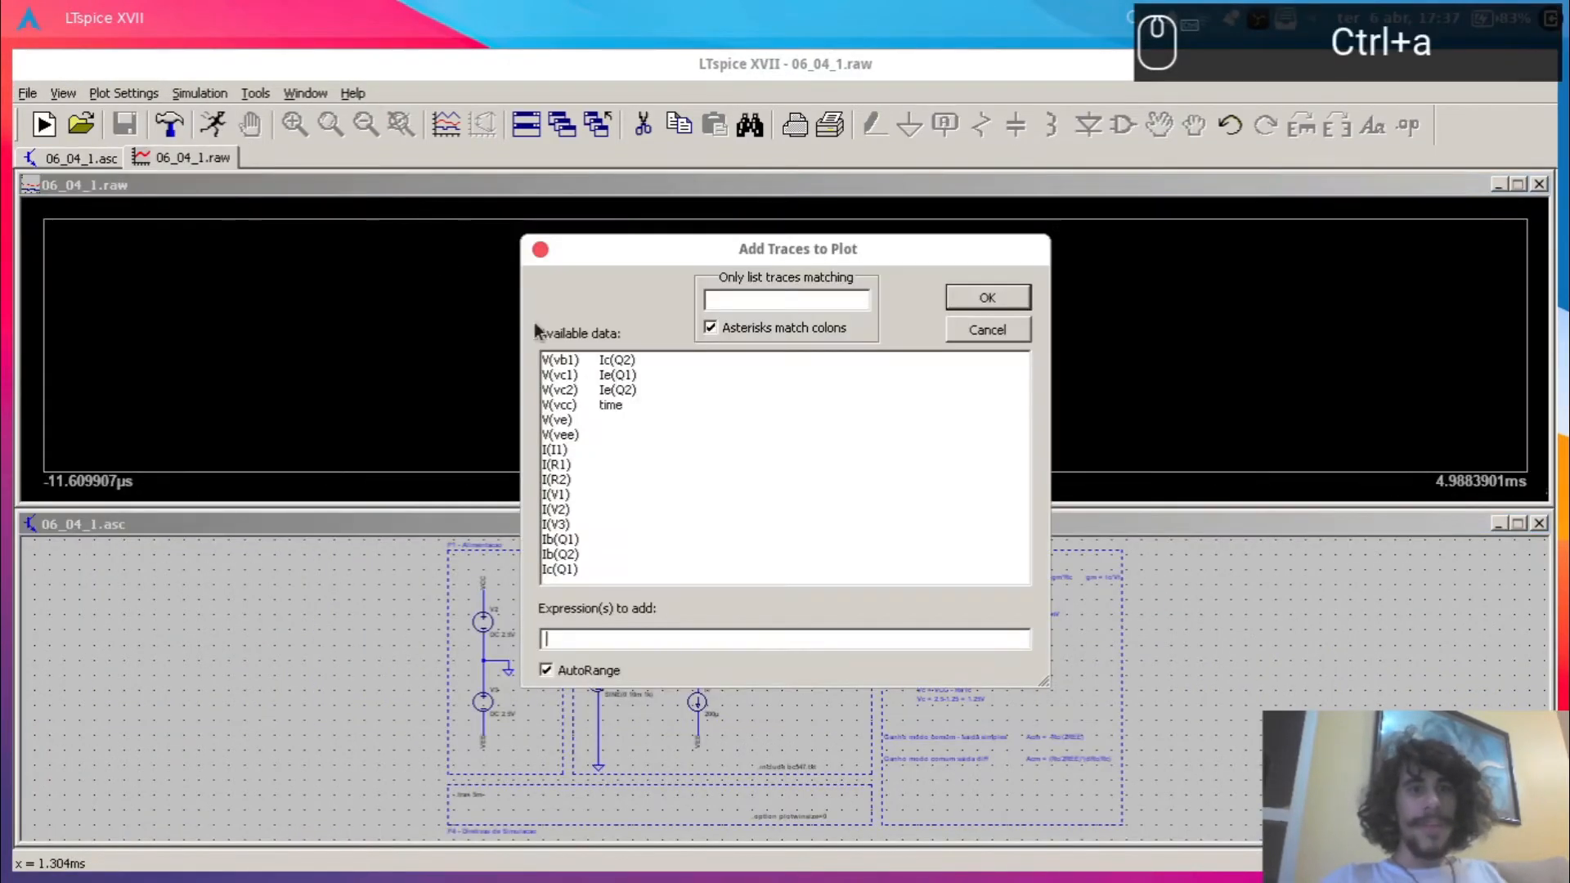
left_click(564, 390)
type("-")
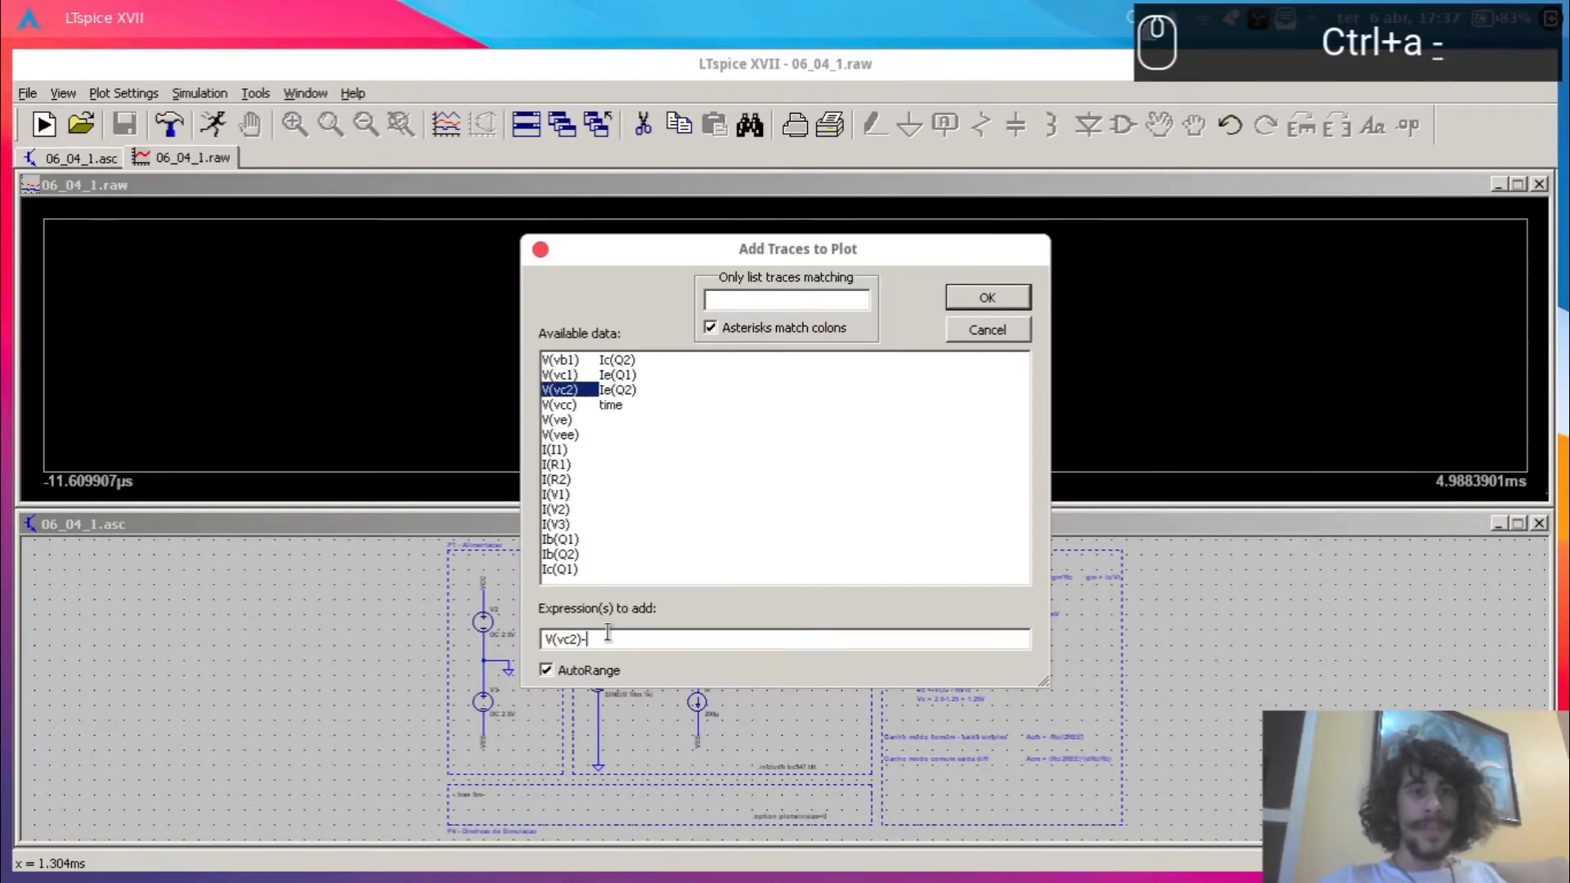
left_click(559, 375)
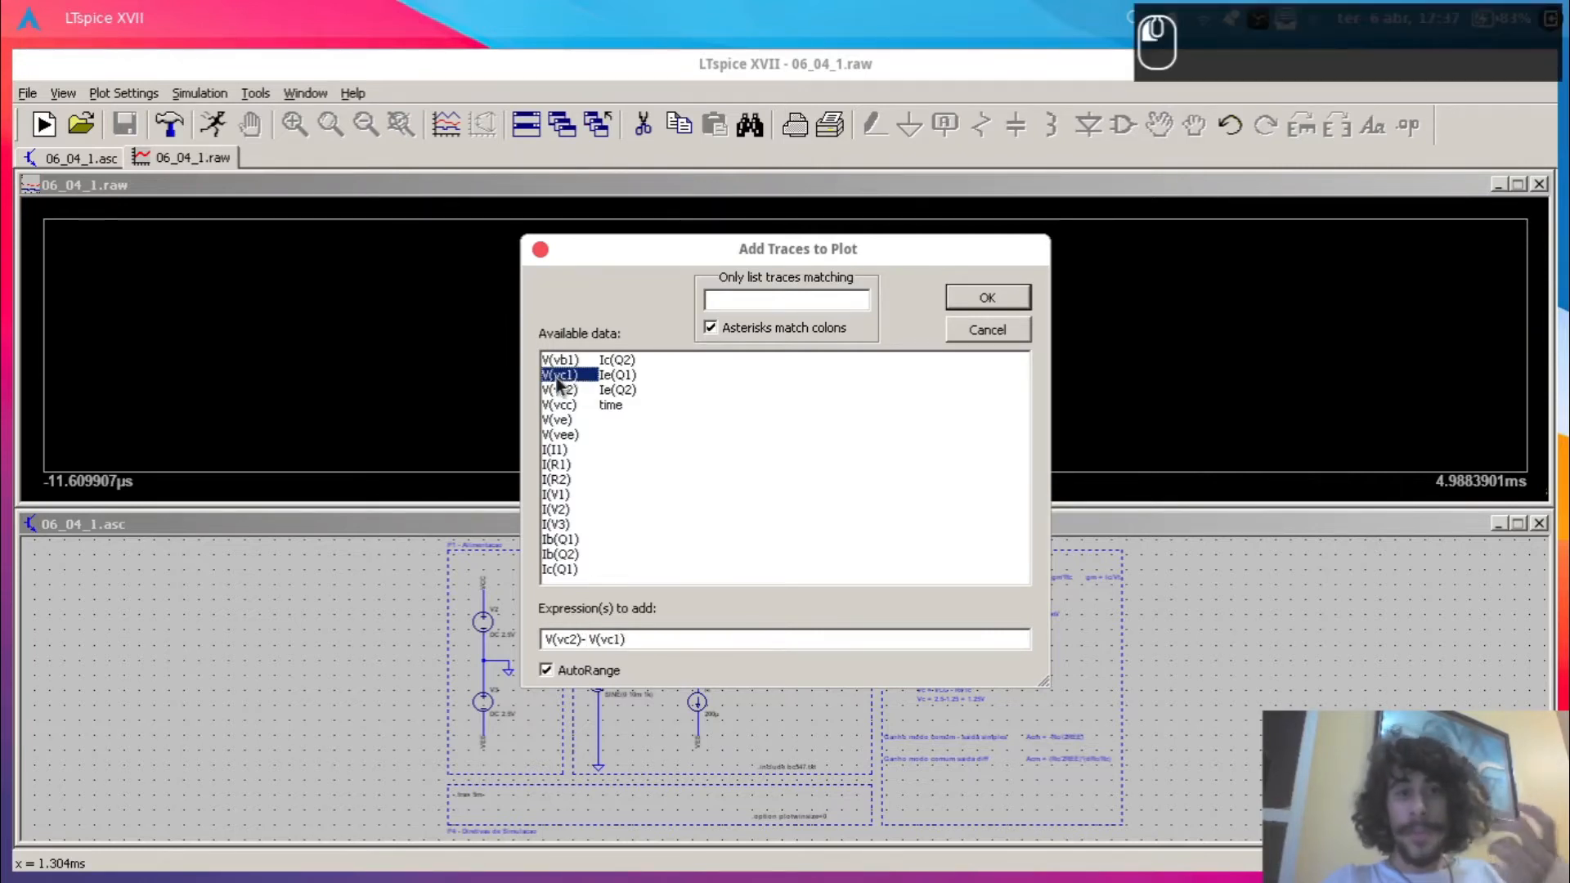
left_click(1010, 299)
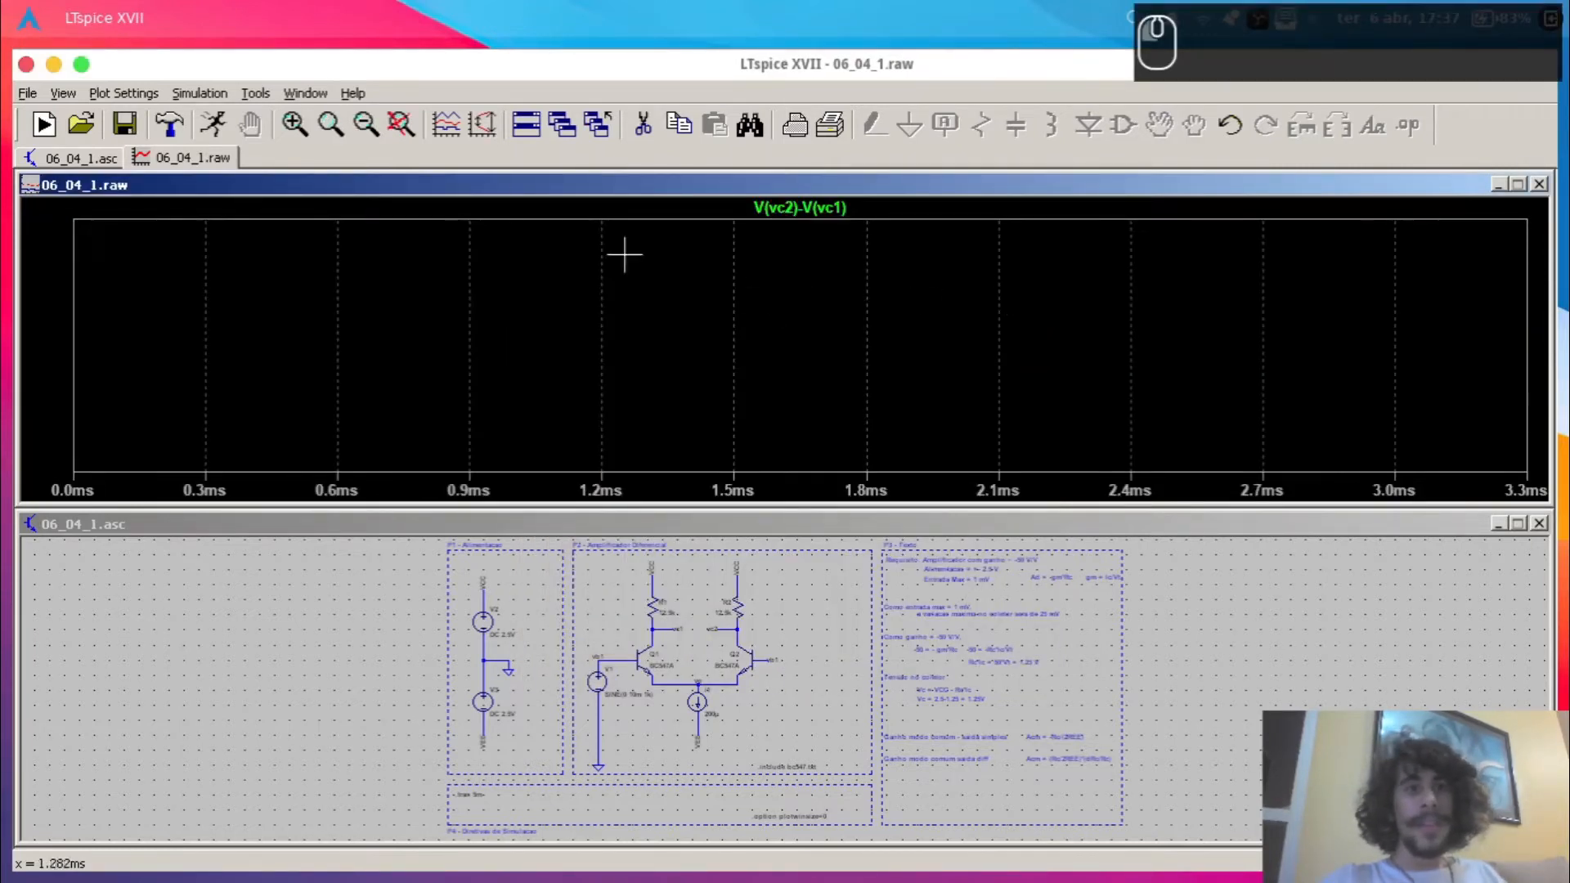
left_click(401, 125)
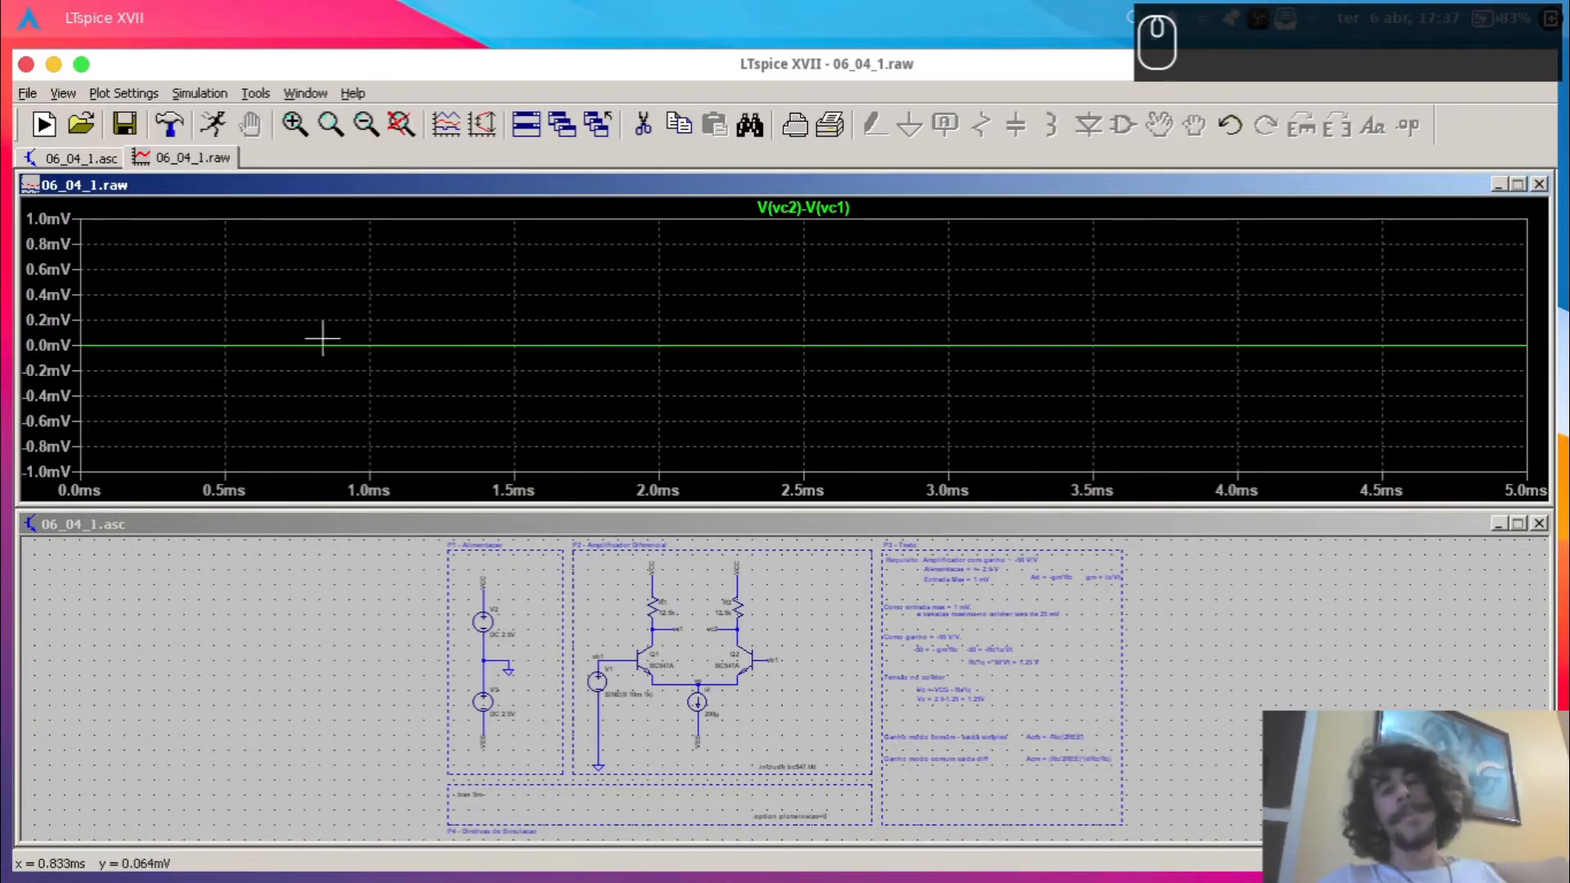
- Maximize the schematic with the whole circuit in view and rerun the transient simulation
left_click(615, 609)
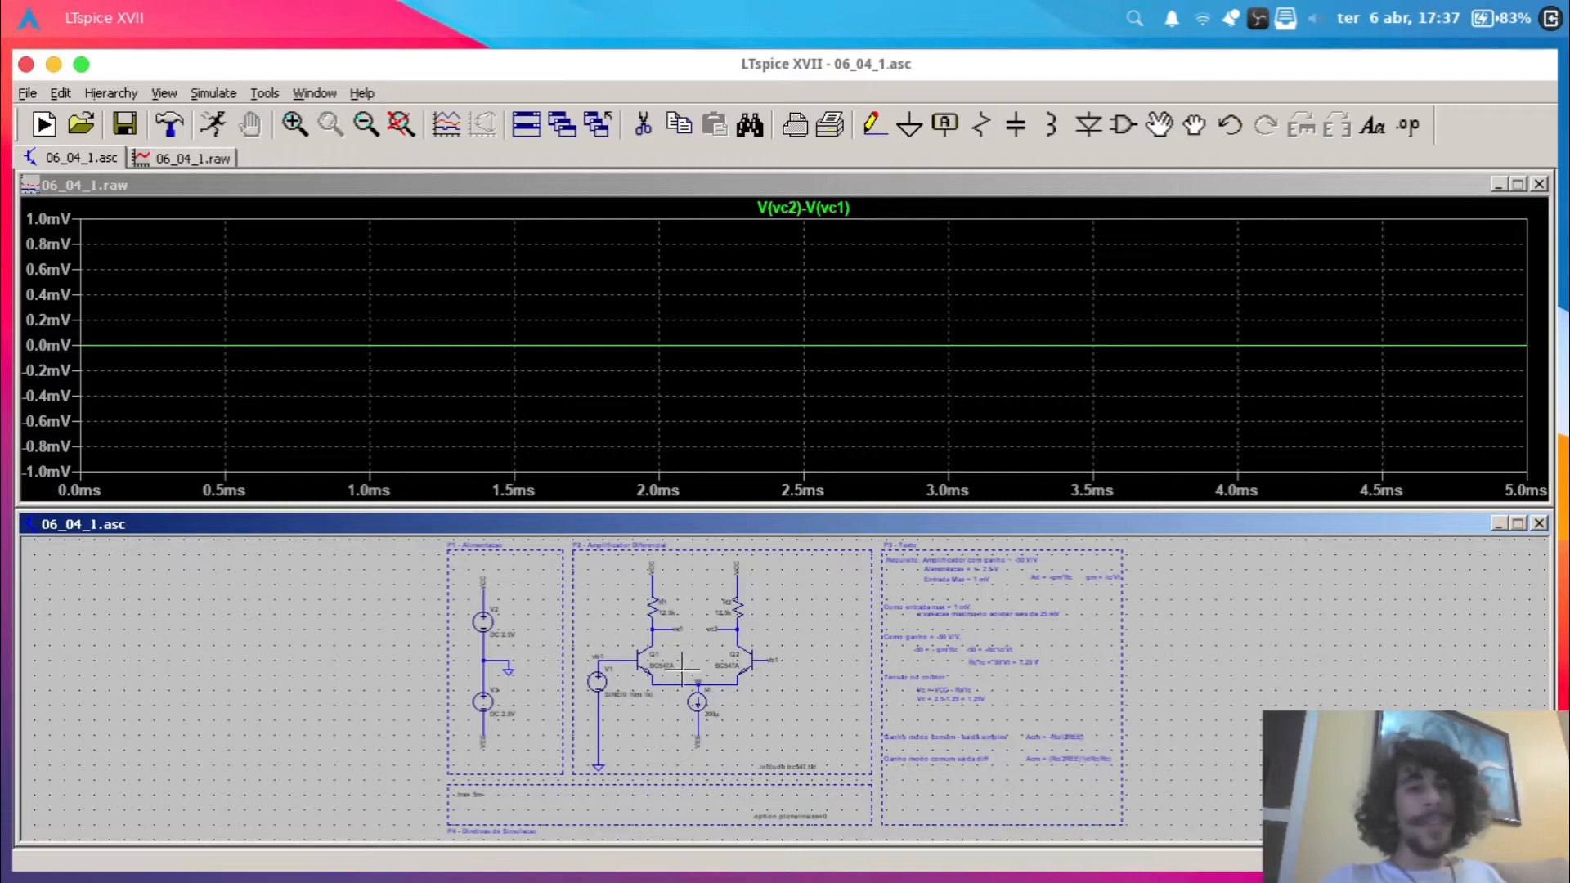
scroll(695, 636, "down", 2)
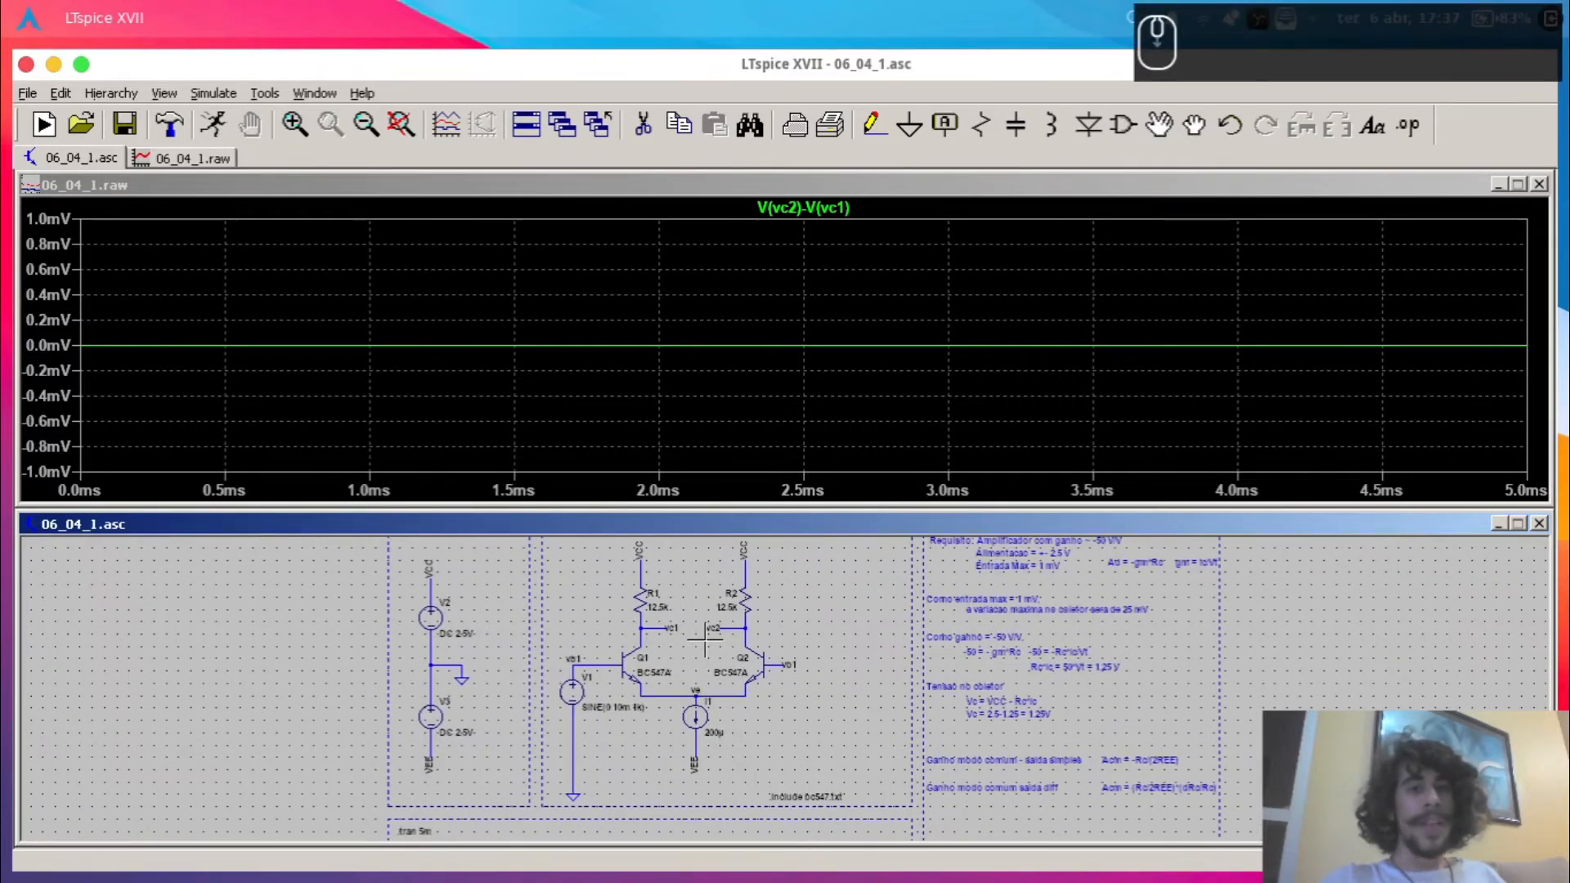
double_click(709, 528)
left_click(401, 124)
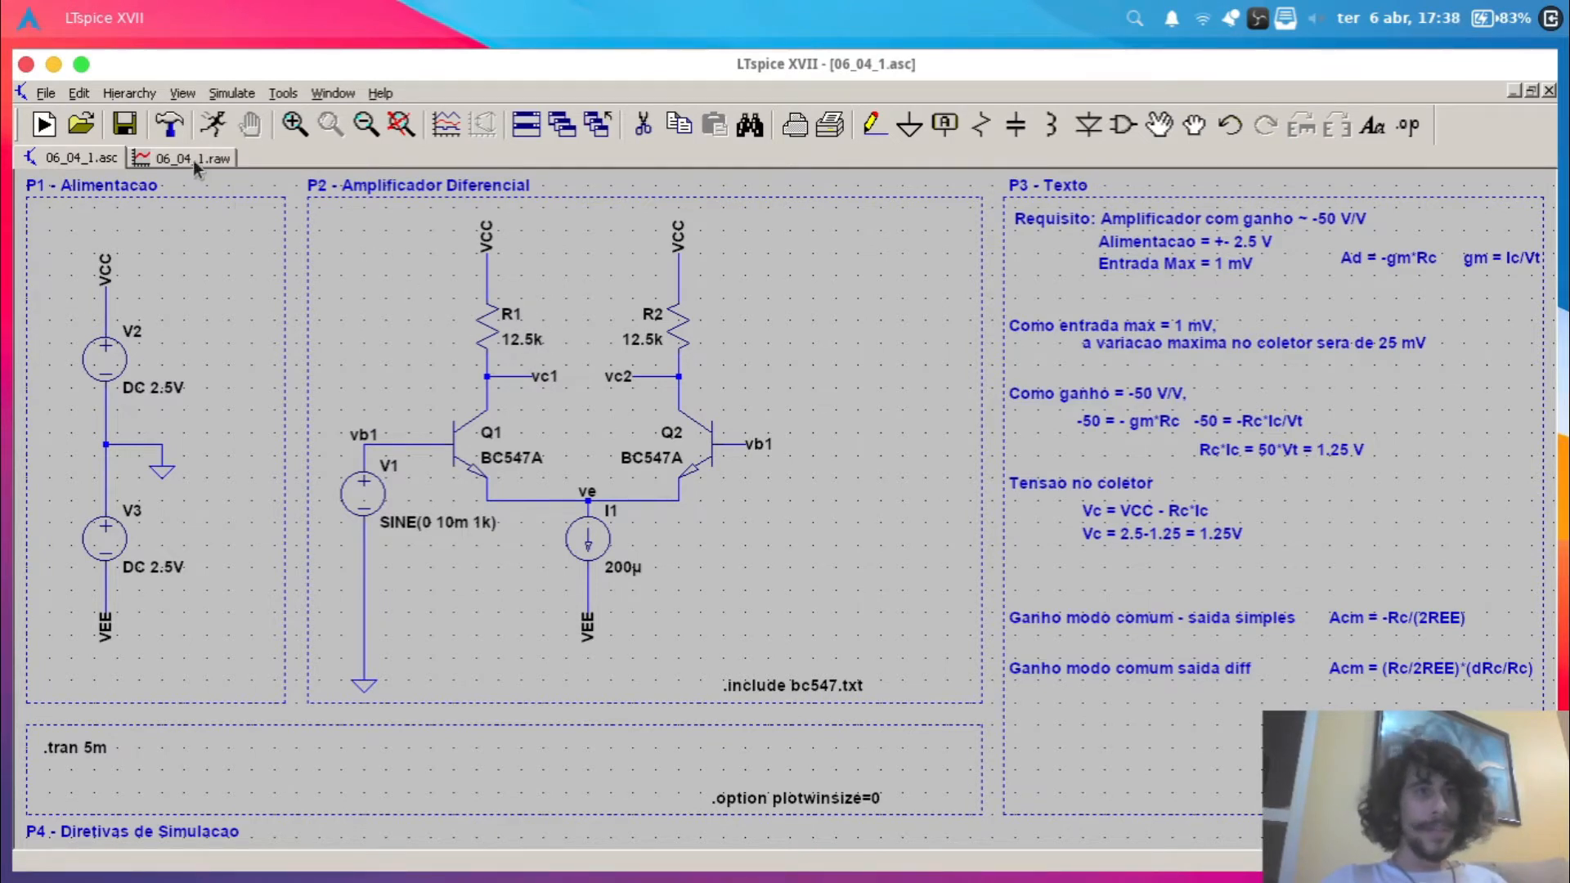
left_click(213, 125)
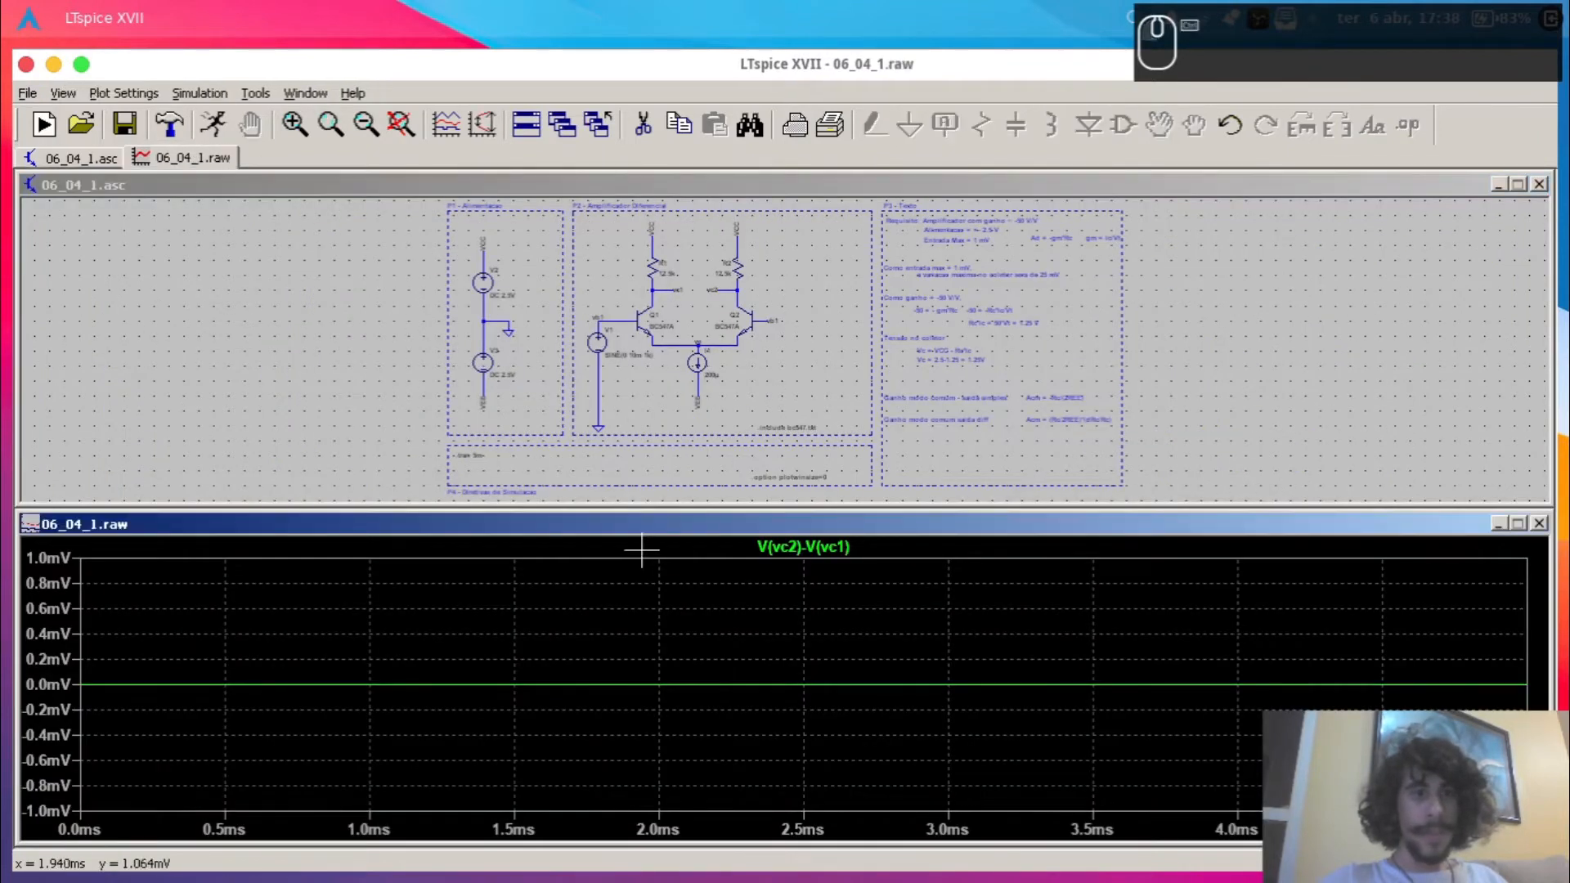
- Edit the plotted differential expression so that it shows only V(vc2)
right_click(801, 548)
key("BackSpace")
key("BackSpace")
key("BackSpace")
key("BackSpace")
key("BackSpace")
key("BackSpace")
key("BackSpace")
key("Return")
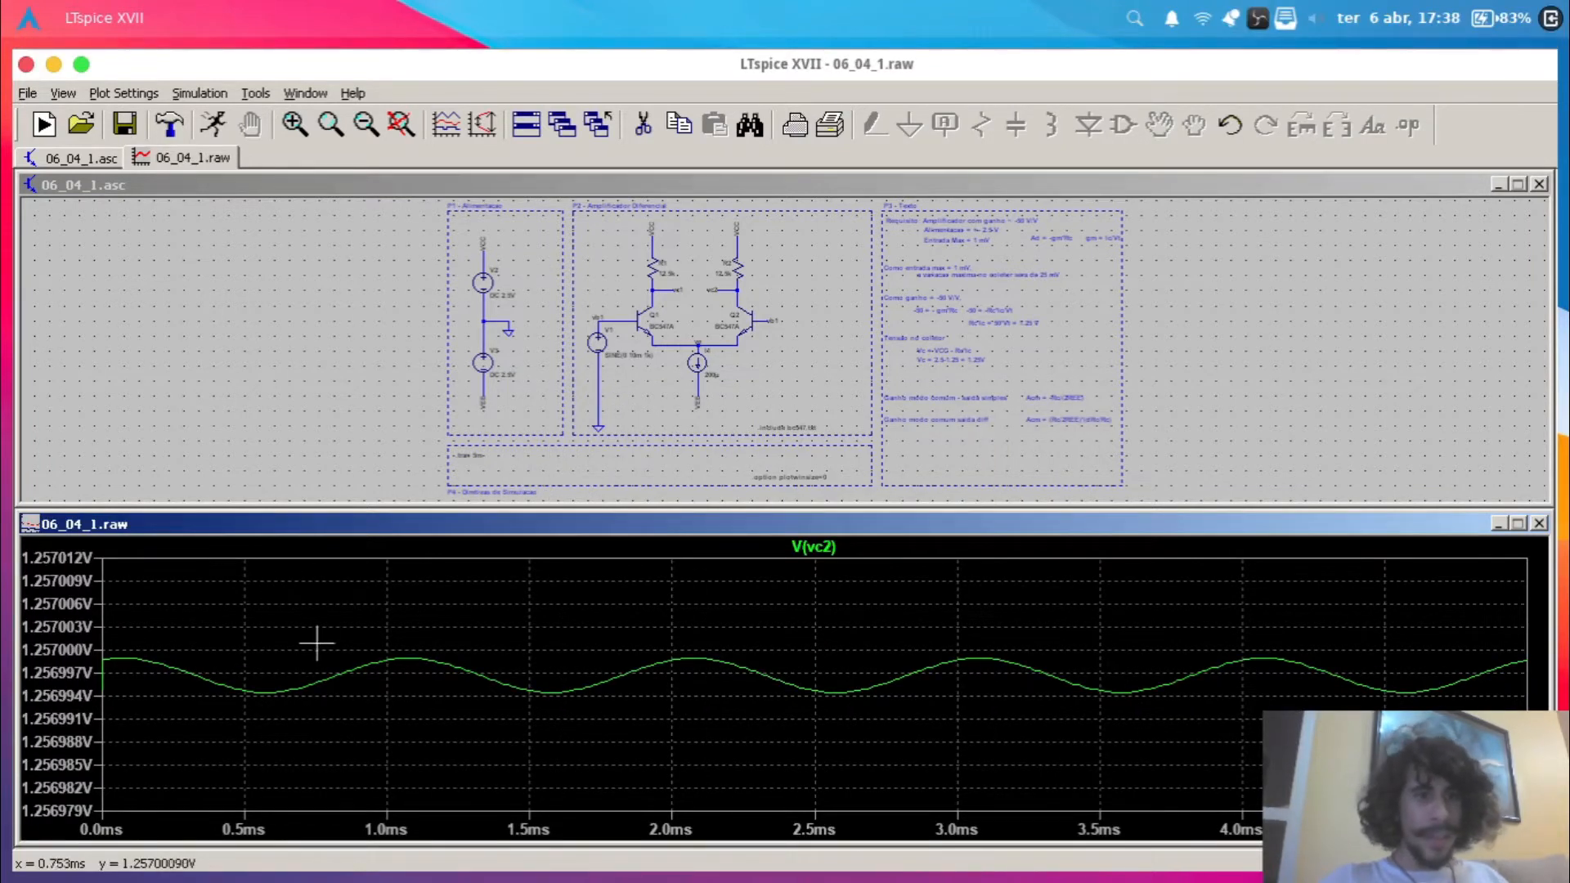
- Set source V1 to SINE(0 0.5 500) and rerun the simulation
scroll(603, 353, "up", 4)
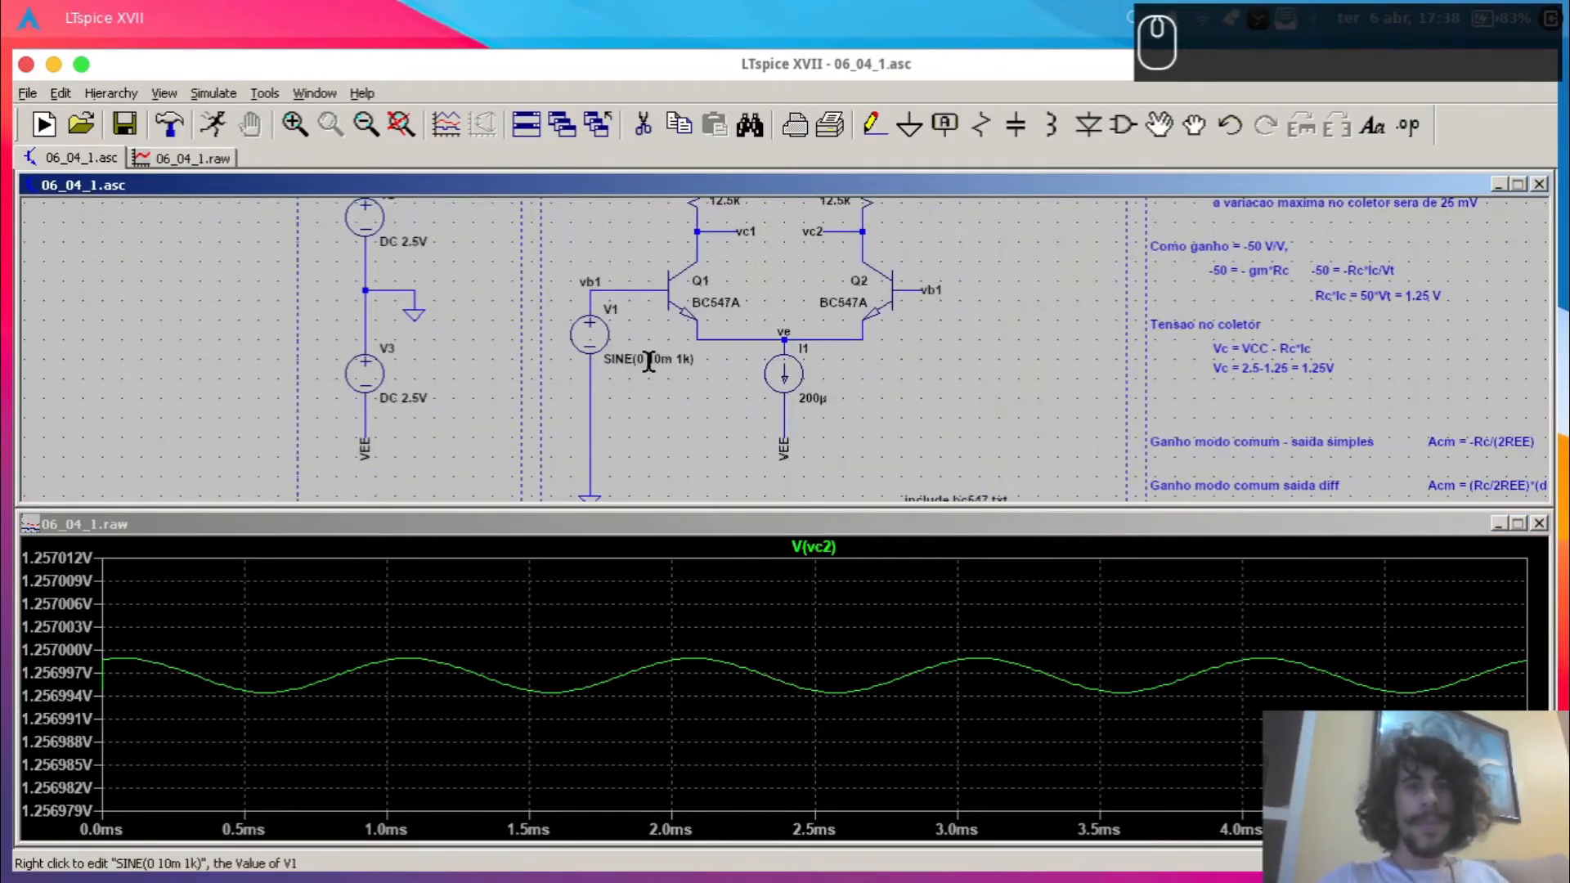
right_click(650, 360)
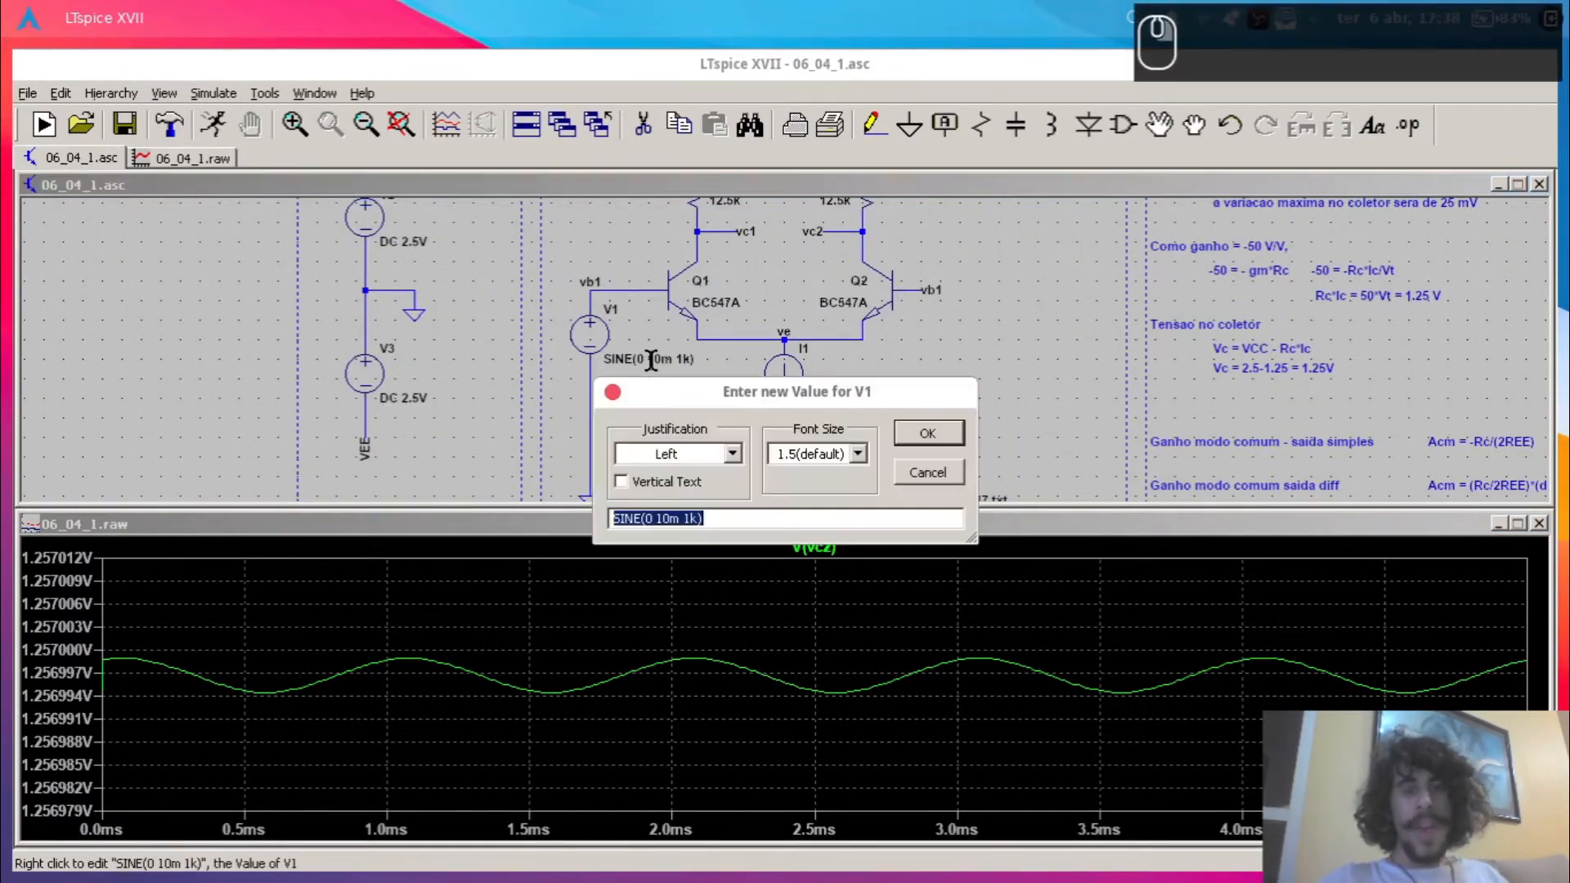
left_click(683, 517)
key("shift+Left")
key("shift+Left")
key("shift+Left")
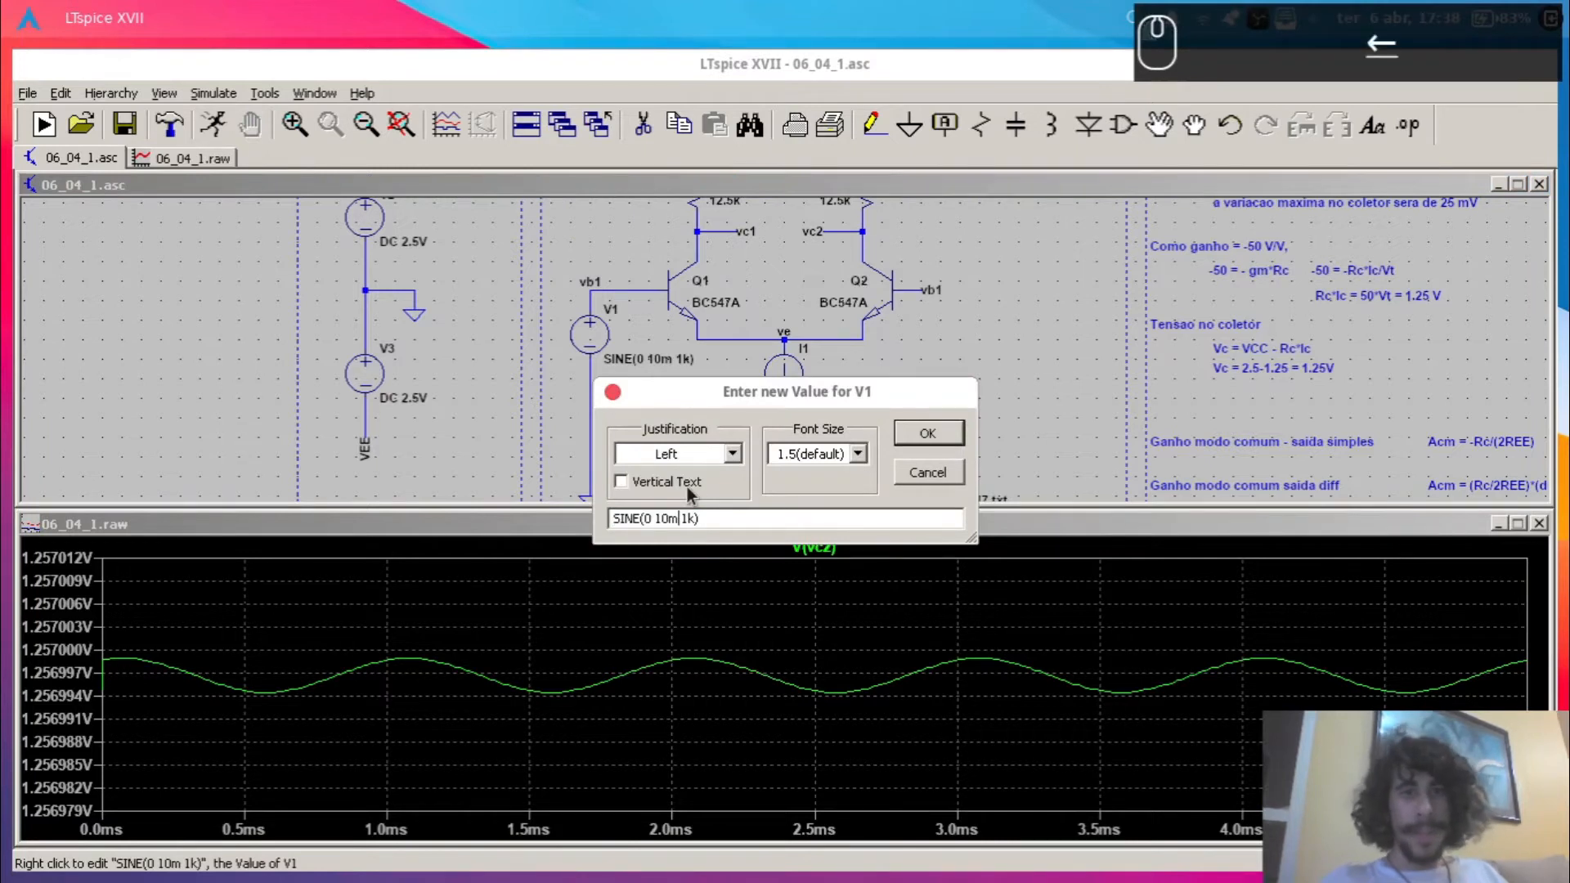
type("0.5")
key("Right")
key("shift+Right")
key("shift+Right")
type("500")
key("Return")
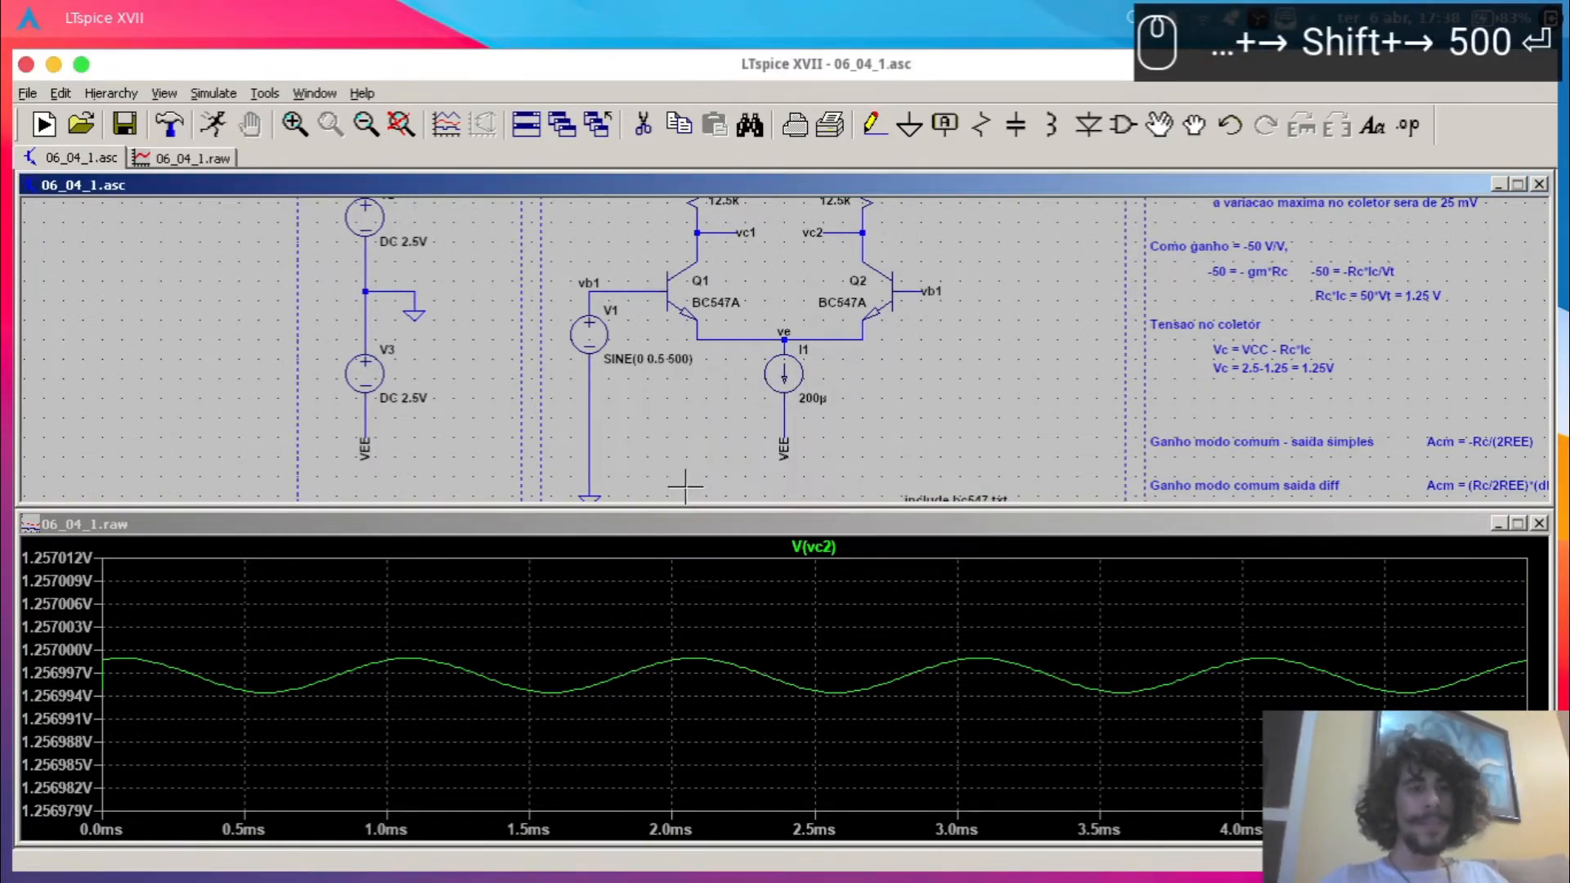
left_click(212, 131)
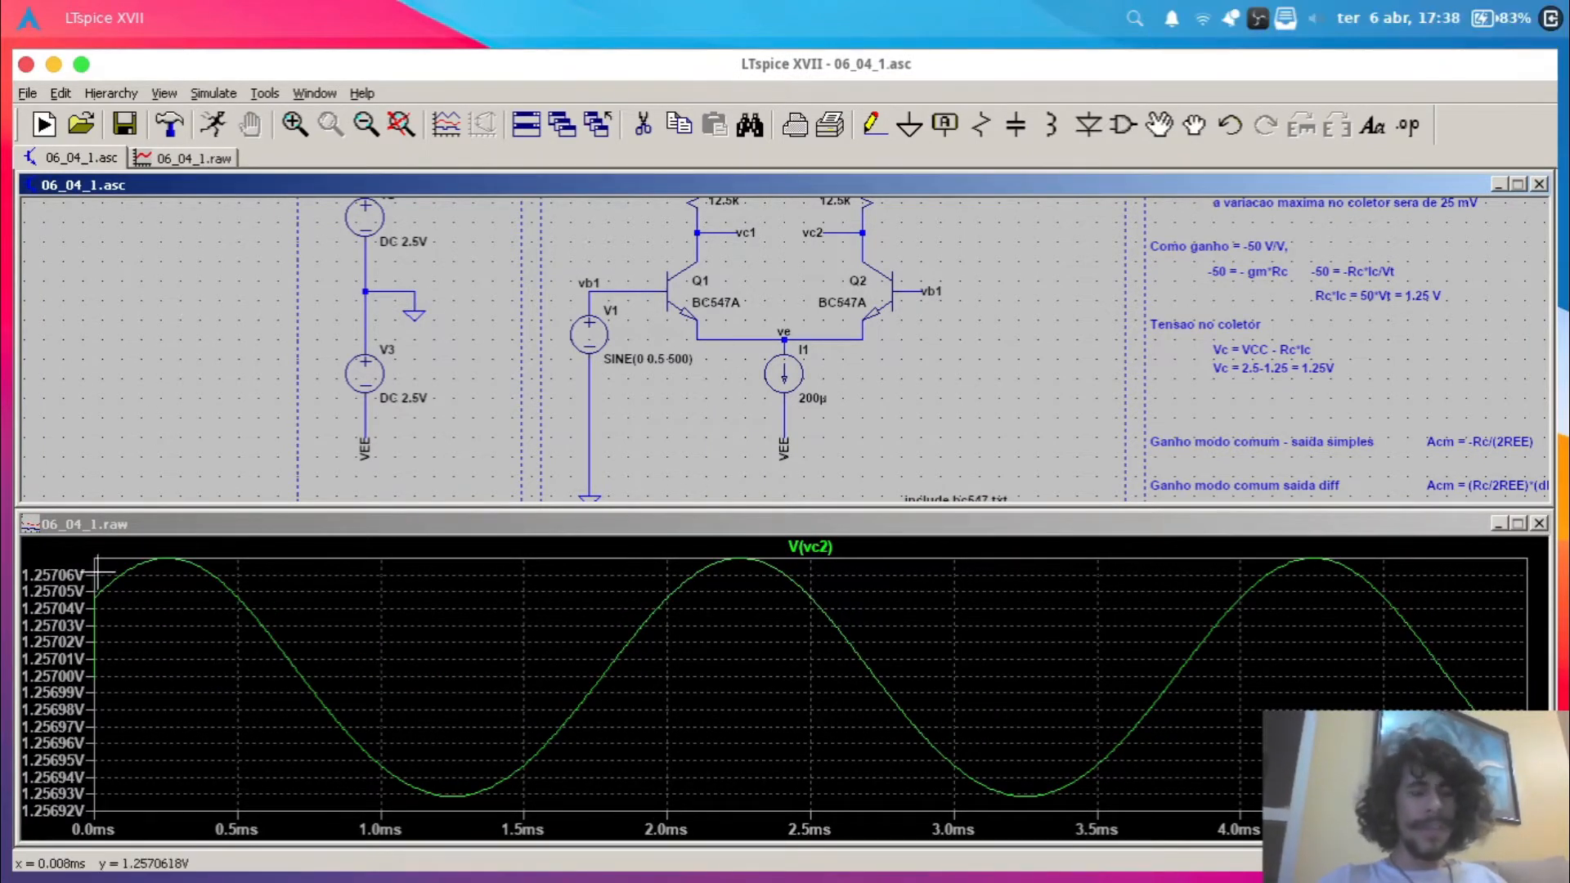
- Measure V(vc2) with two cursors, one on the first peak and one on the first trough
left_click_drag(645, 395, 551, 426)
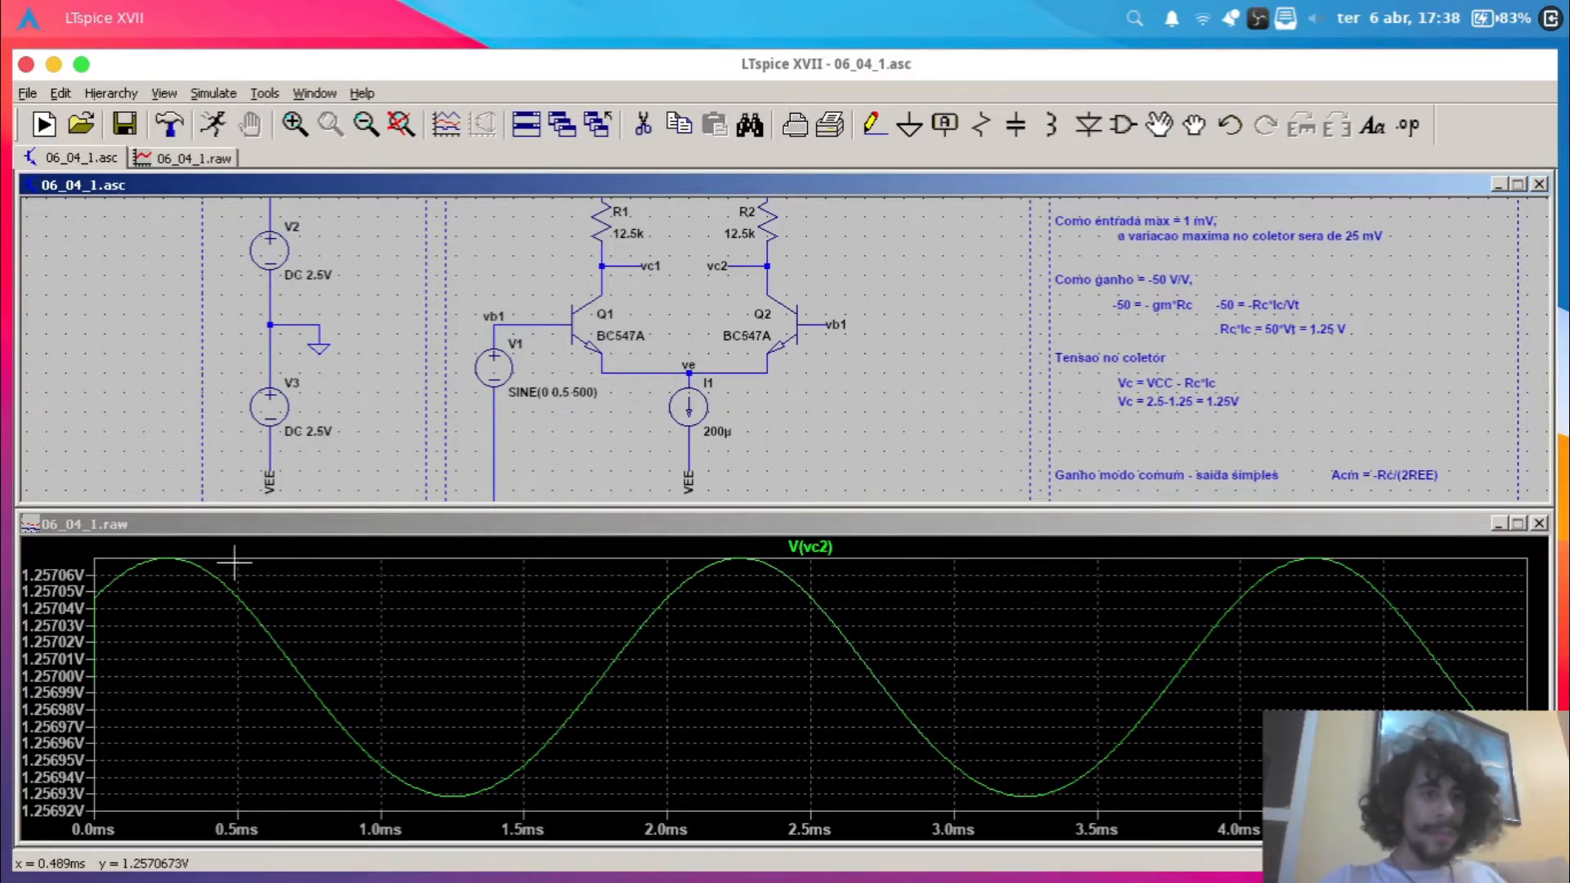
left_click(237, 613)
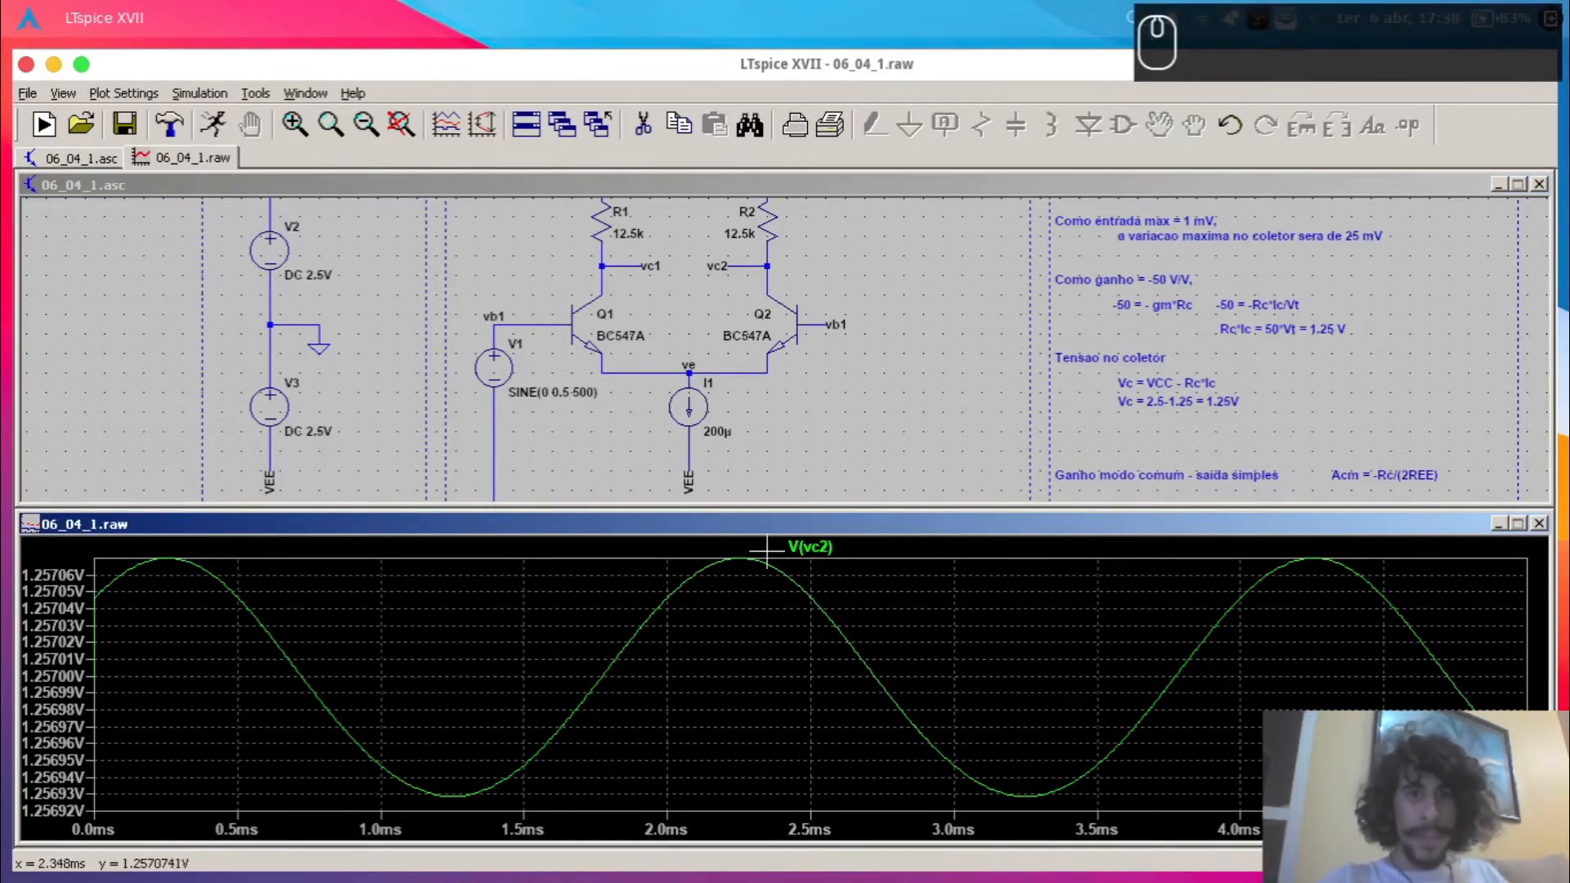
left_click(808, 547)
left_click_drag(787, 576, 167, 559)
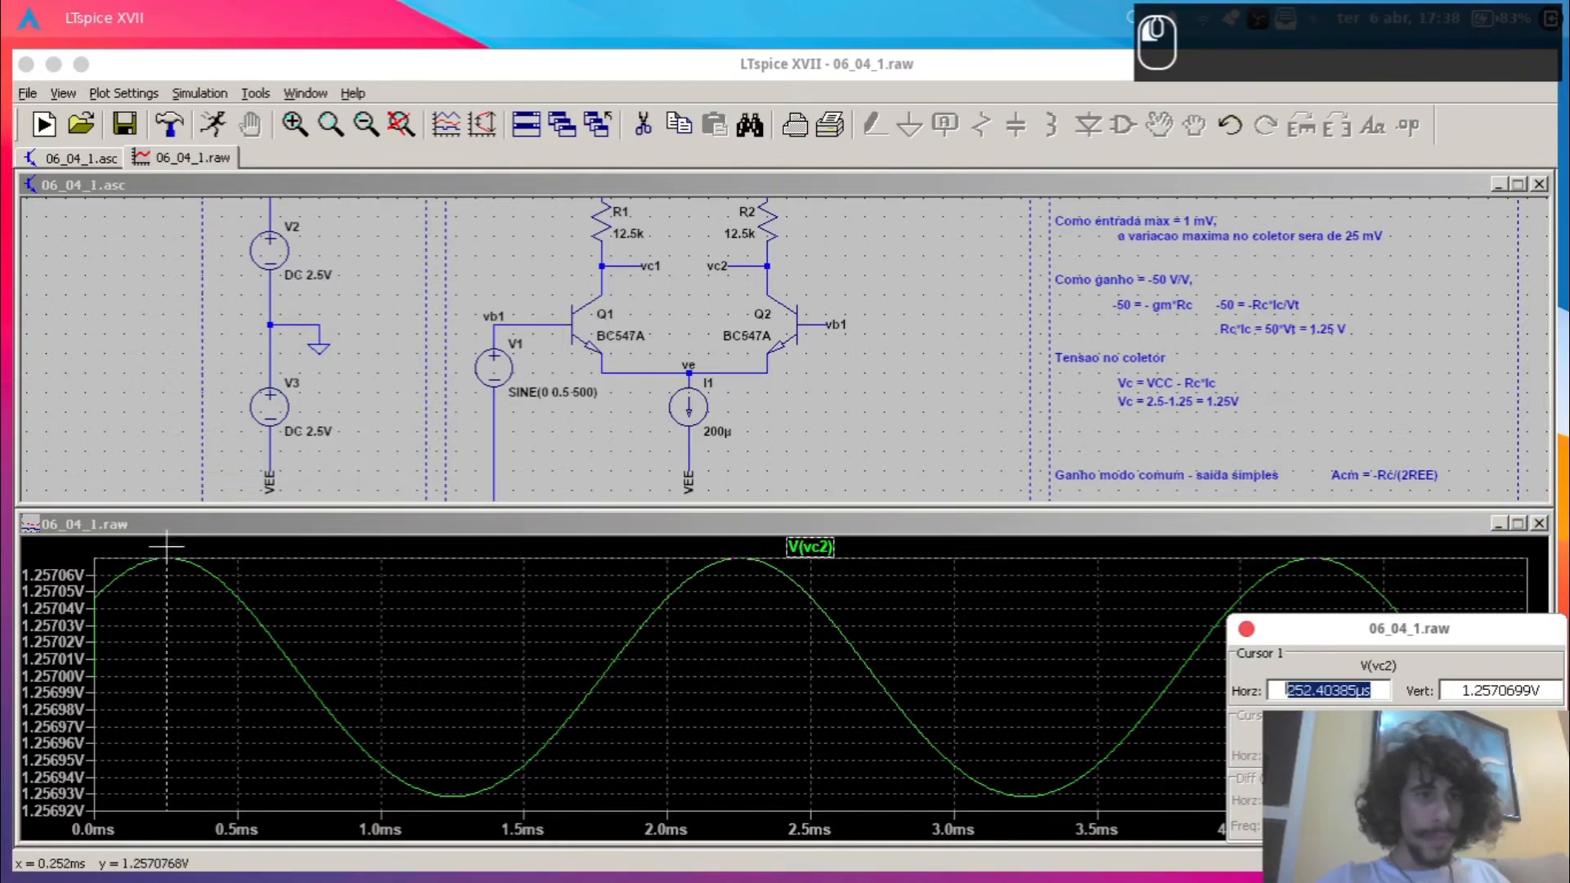
left_click(809, 547)
mouse_move(811, 582)
left_mouse_down()
mouse_move(420, 757)
mouse_move(452, 761)
left_mouse_up()
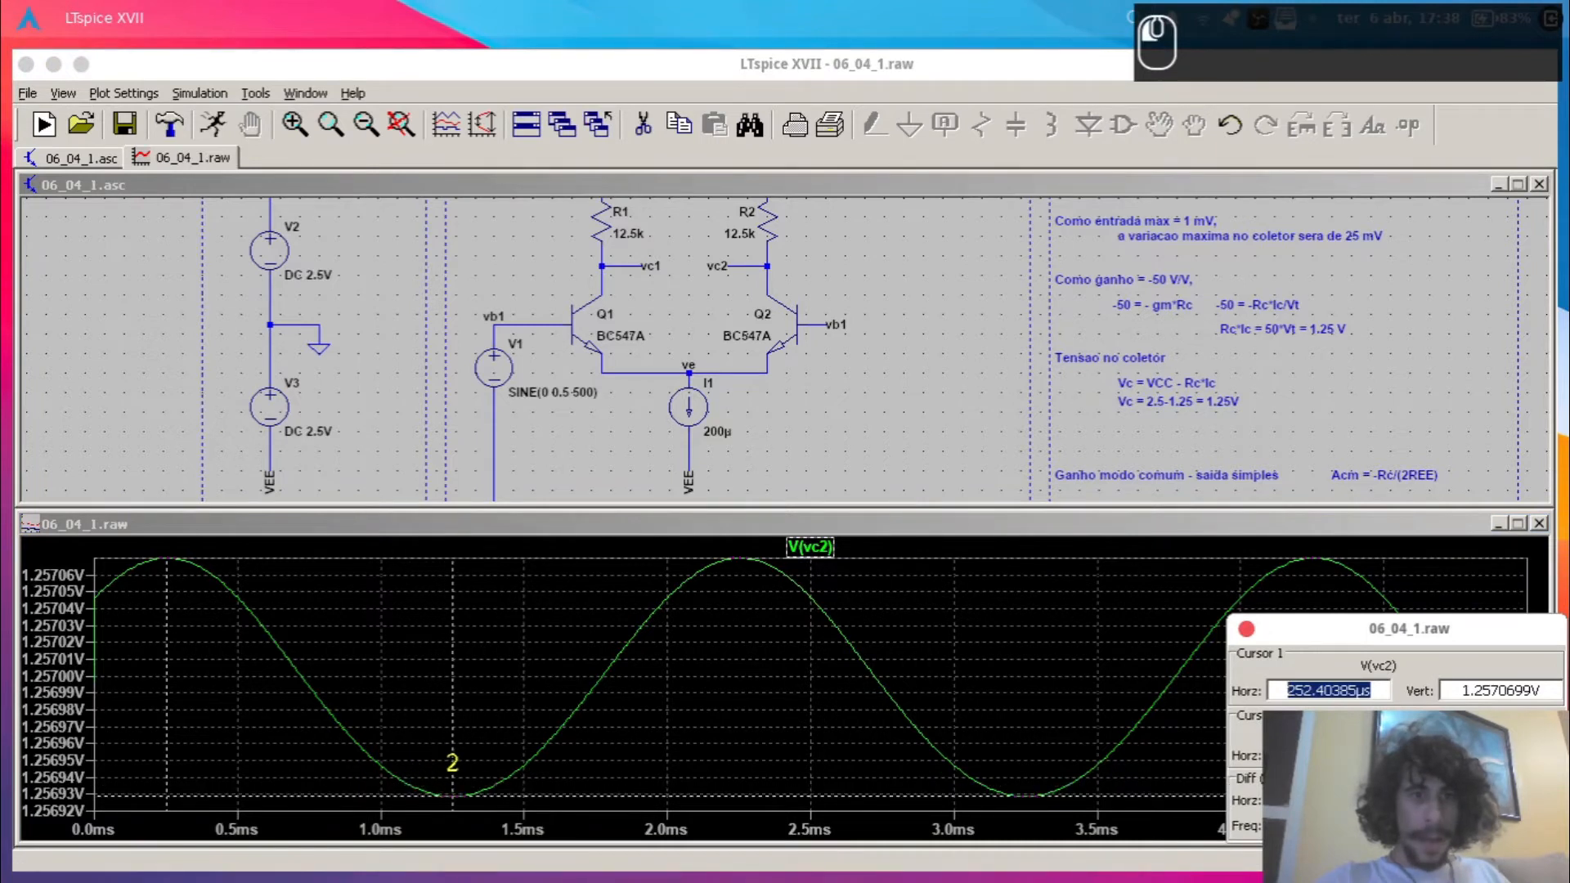
left_click(1328, 690)
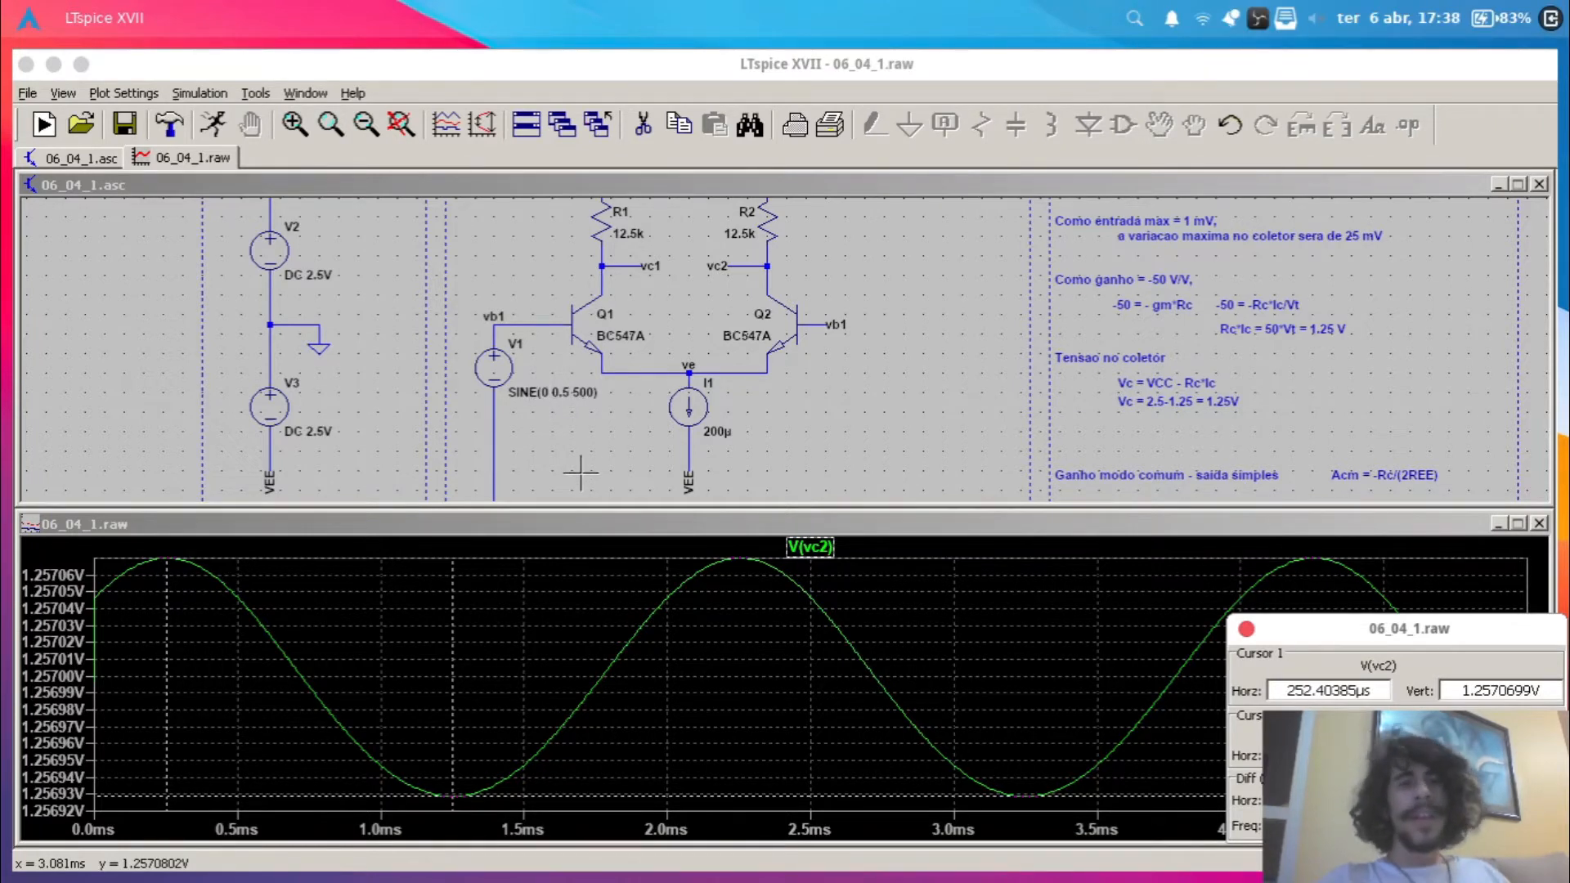
- Place a resistor beside current source I1 and wire its upper end to the ve node
left_click(544, 420)
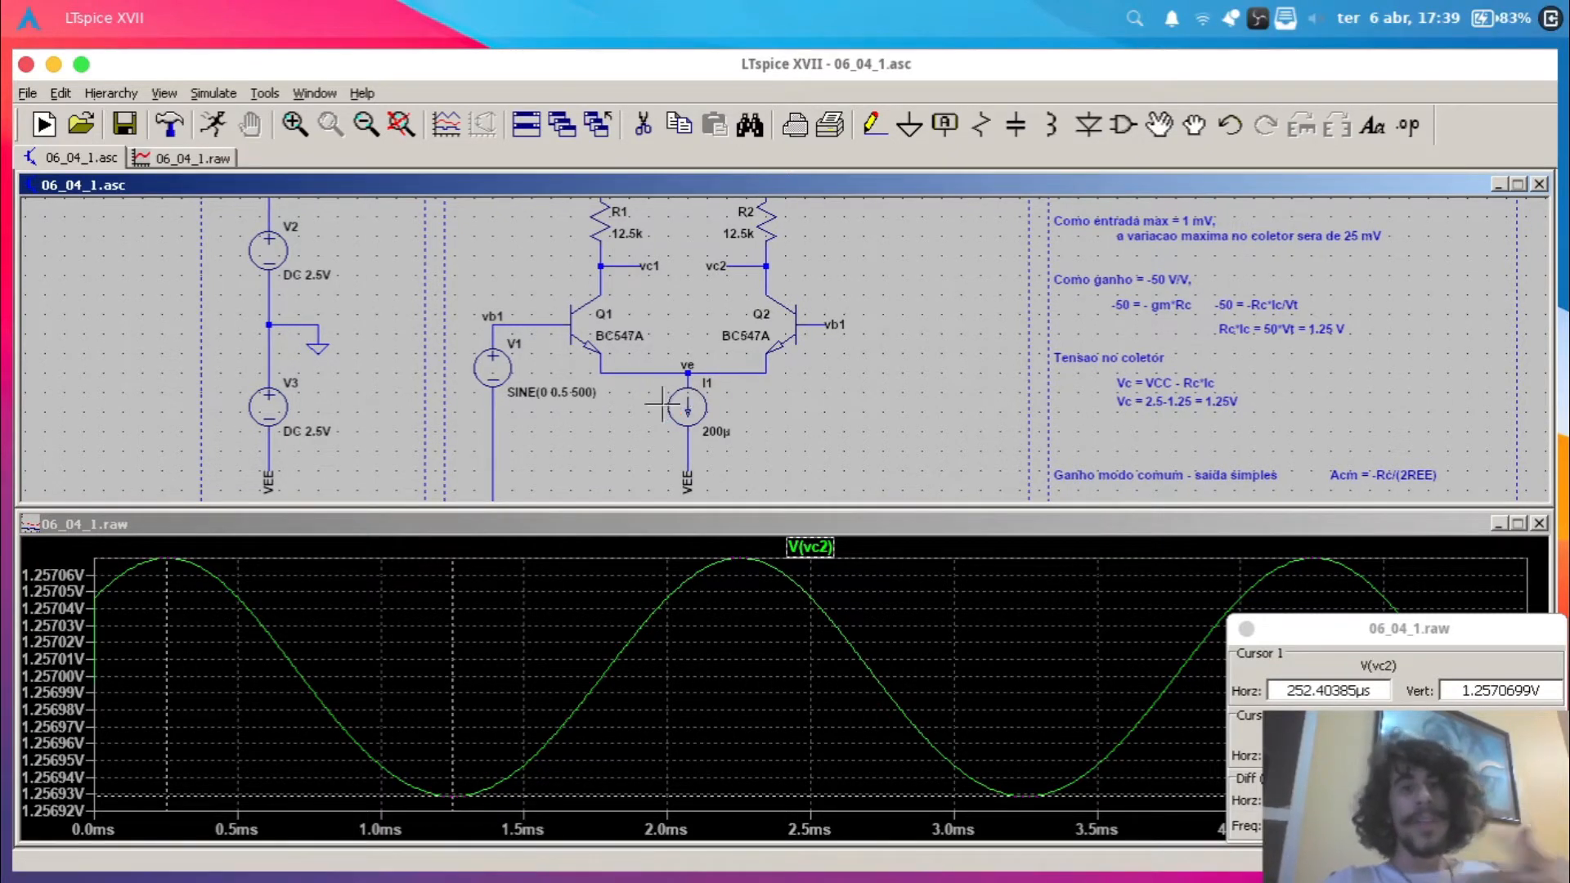
key("r")
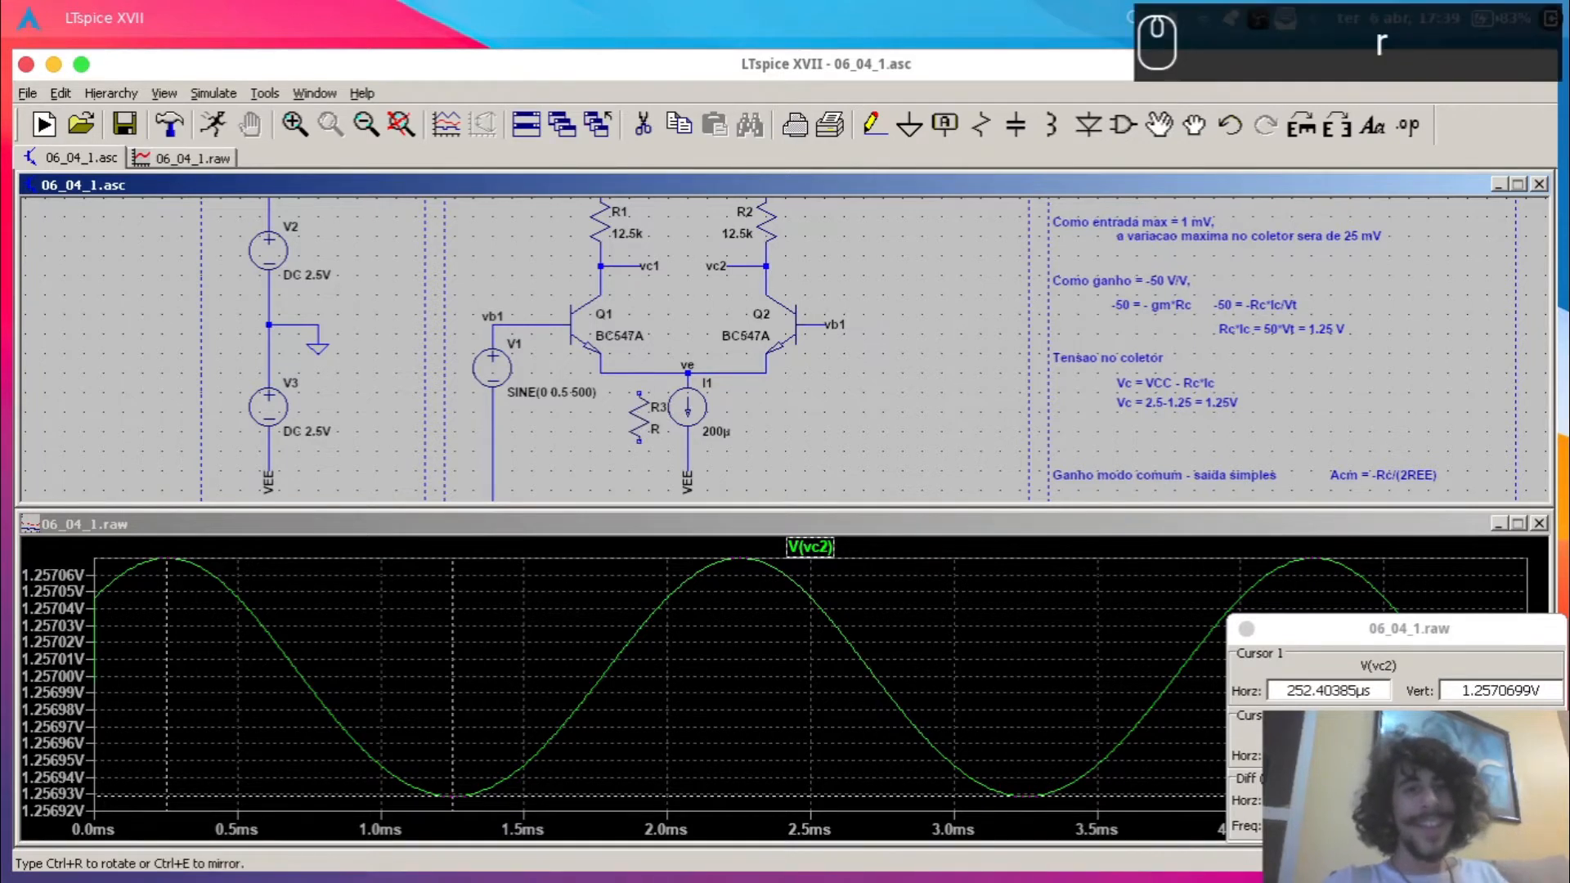
key("Escape")
key("F3")
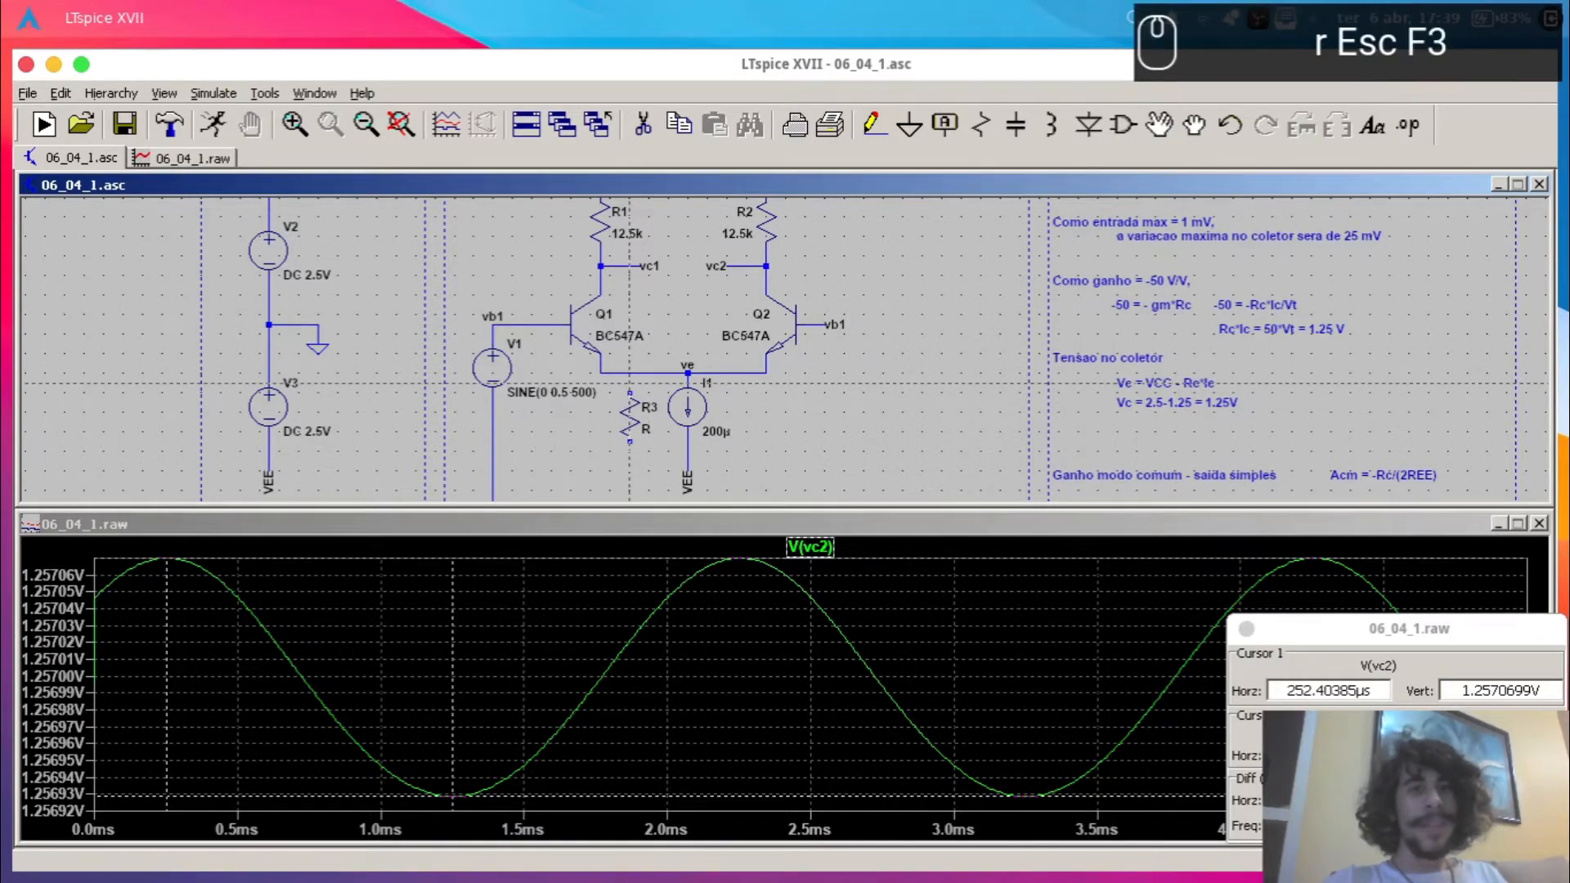
left_click(629, 383)
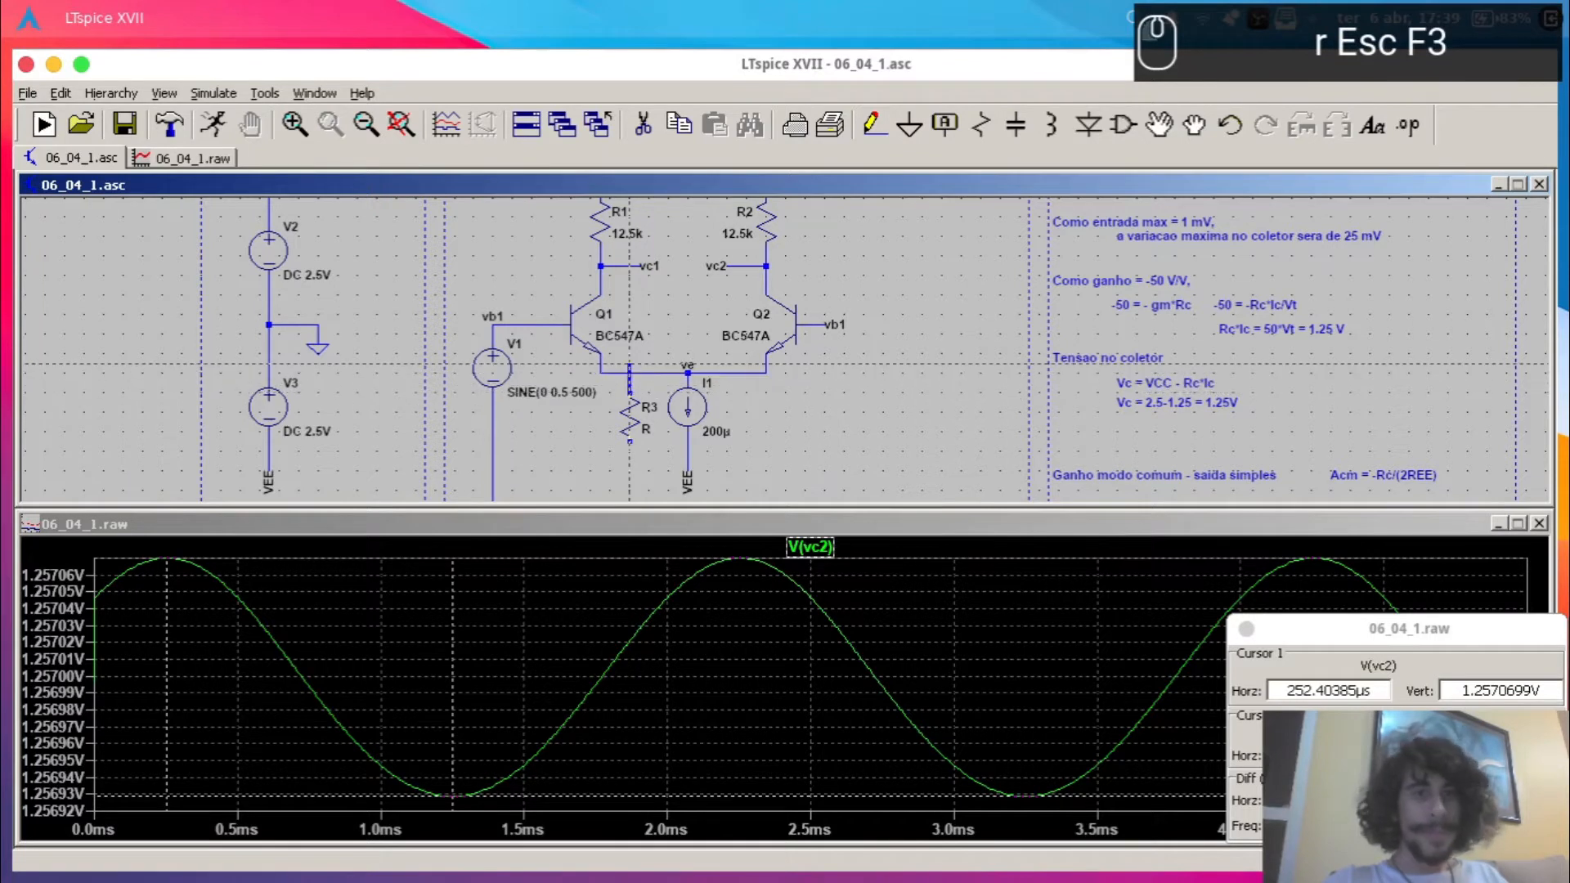
left_click(629, 372)
key("Escape")
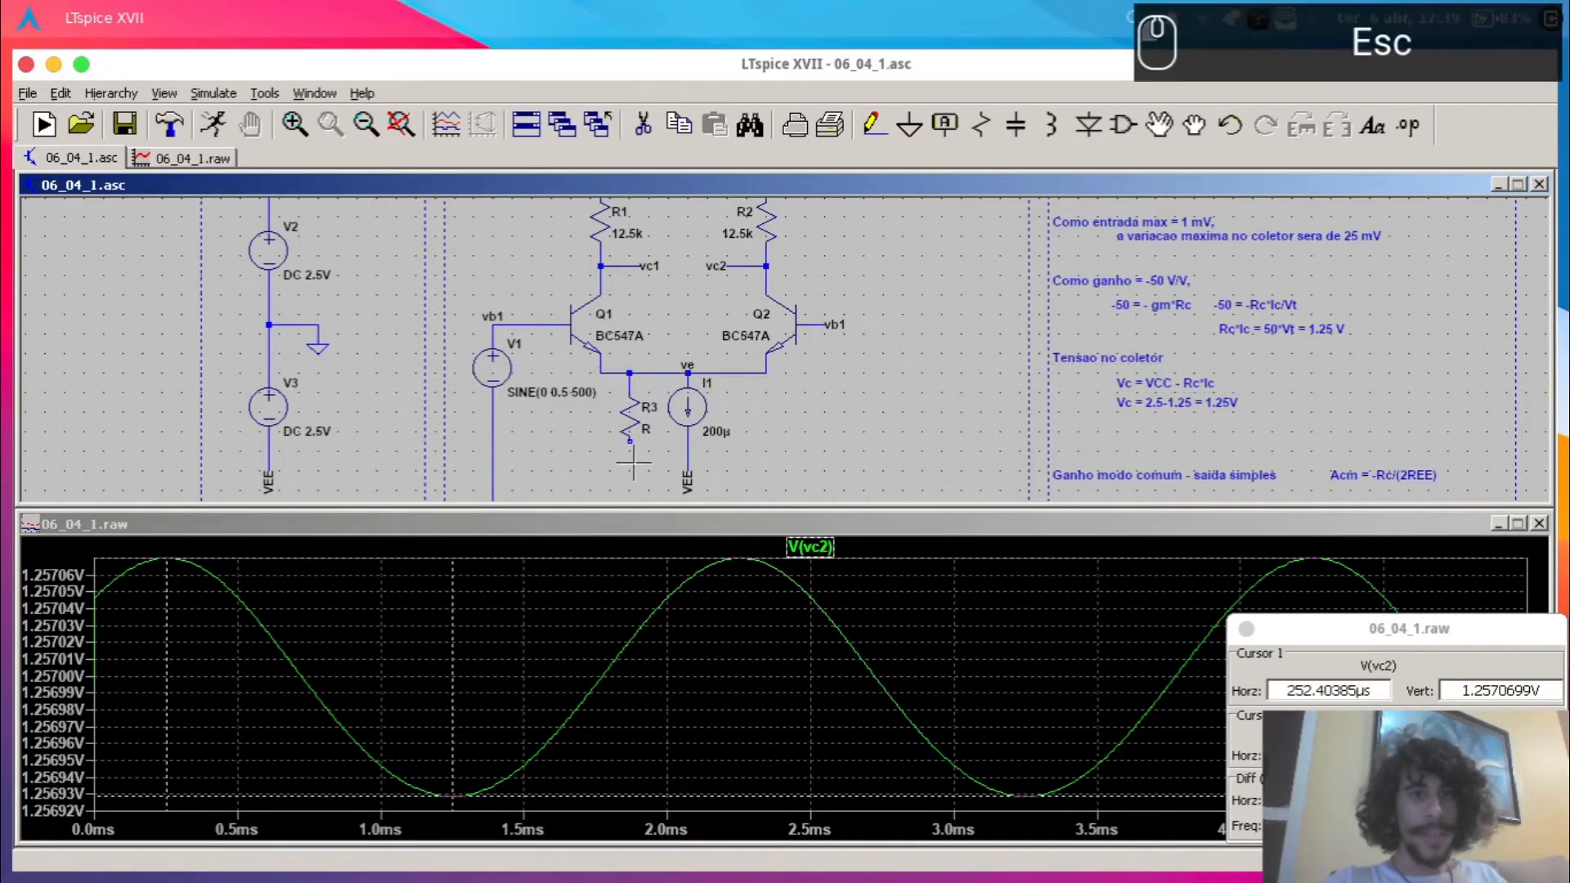
- Place a ground below resistor R3, wire it to the resistor's lower end, and save the schematic
key("g")
left_click(630, 462)
key("Escape")
key("F3")
left_click(629, 450)
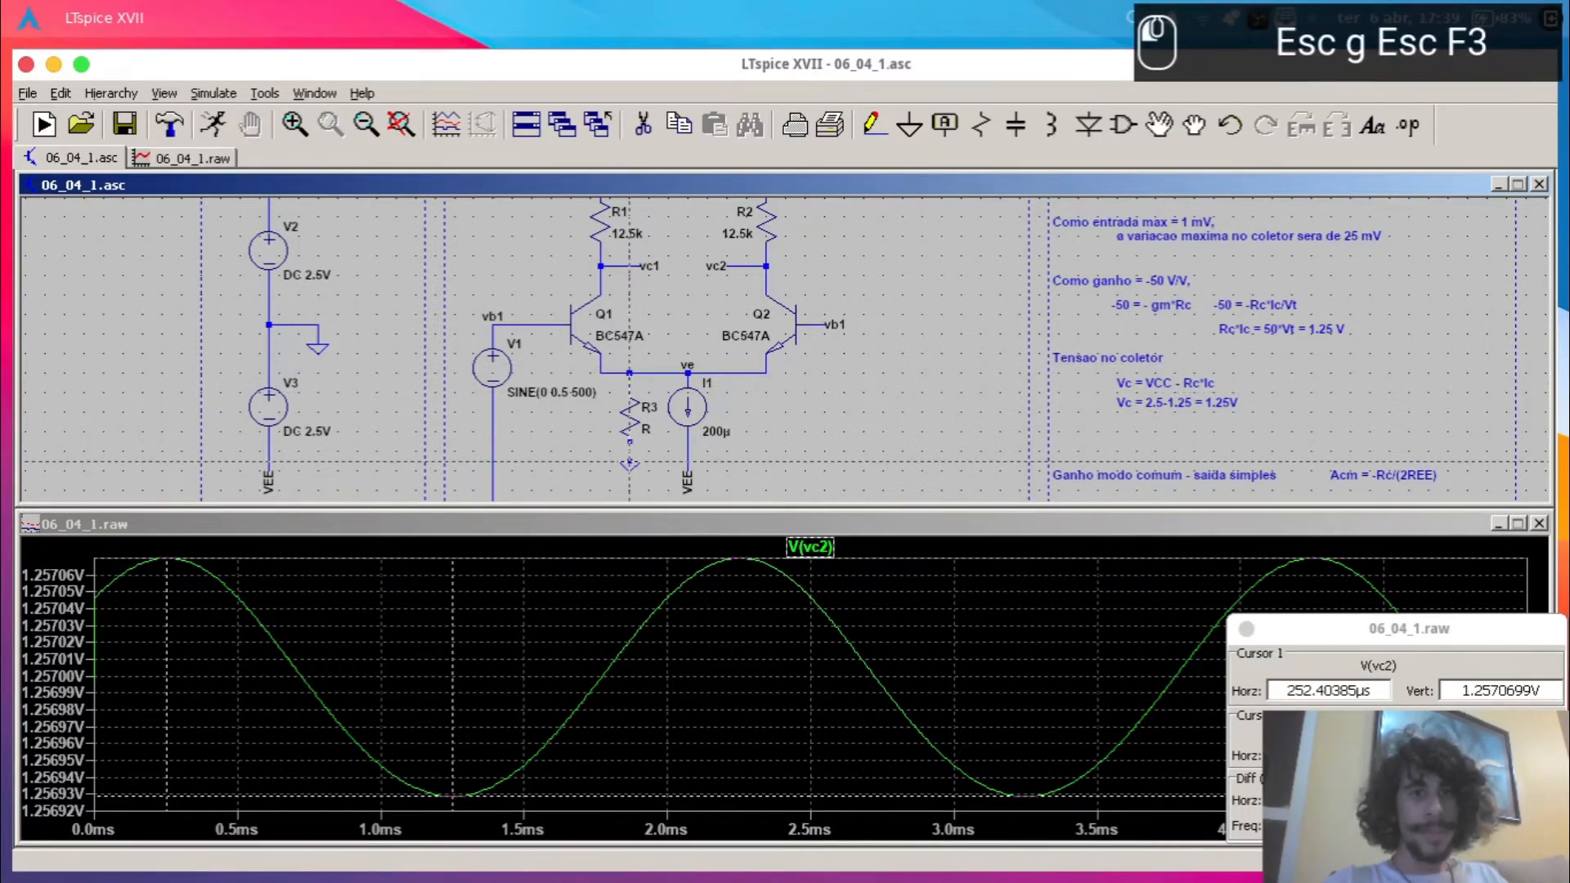
left_click(630, 459)
key("Escape")
key("ctrl+s")
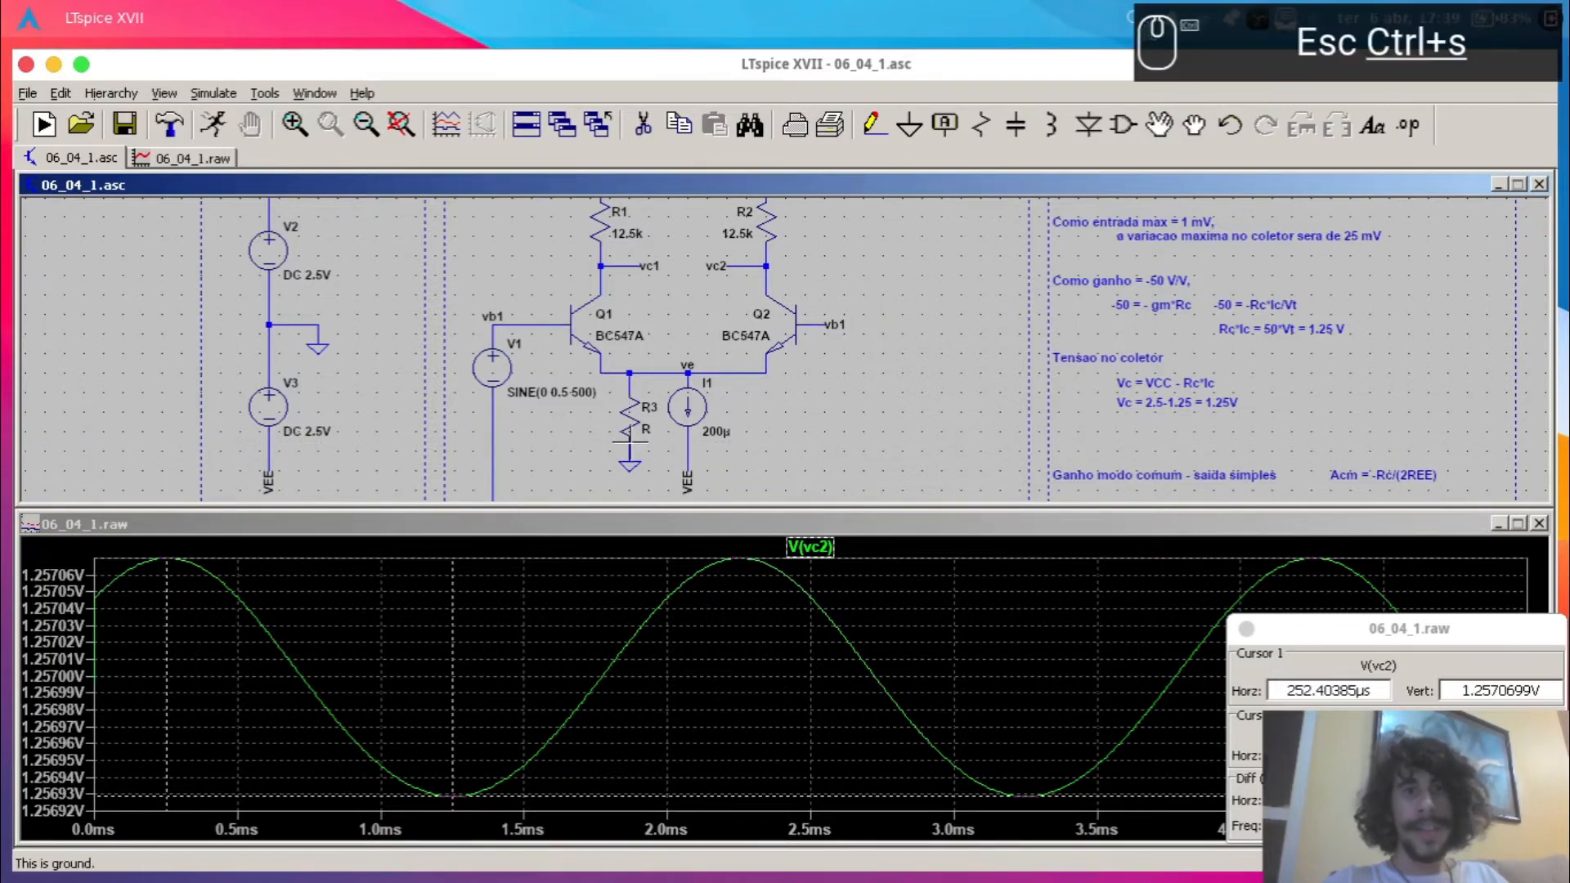
- Set resistor R3 to 1Meg and rerun the simulation
right_click(646, 430)
type("1Meg")
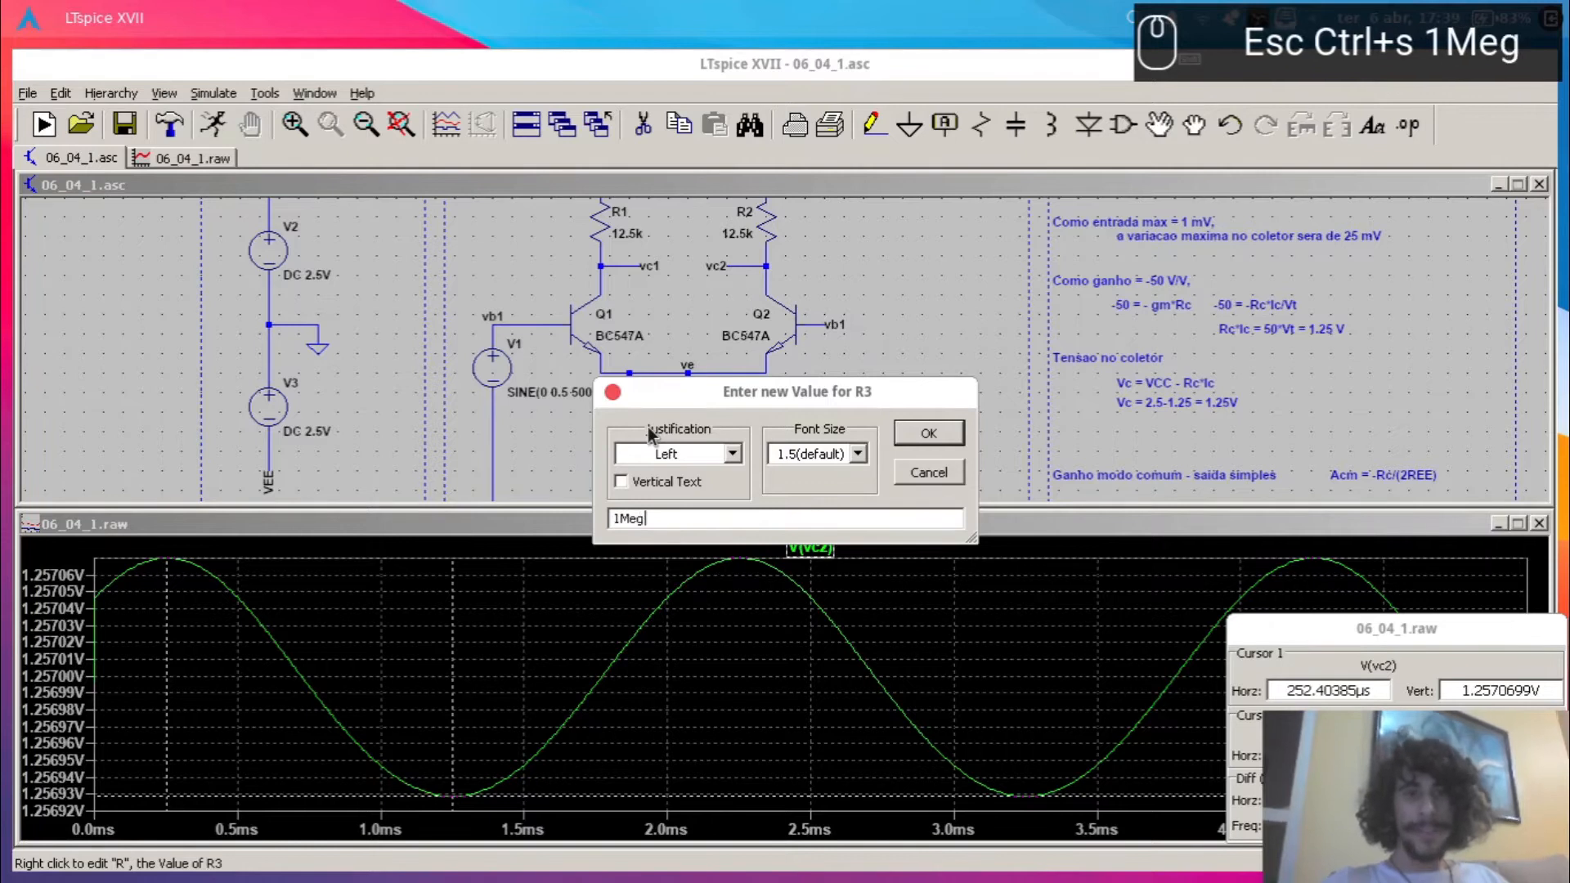
key("Return")
left_click(213, 124)
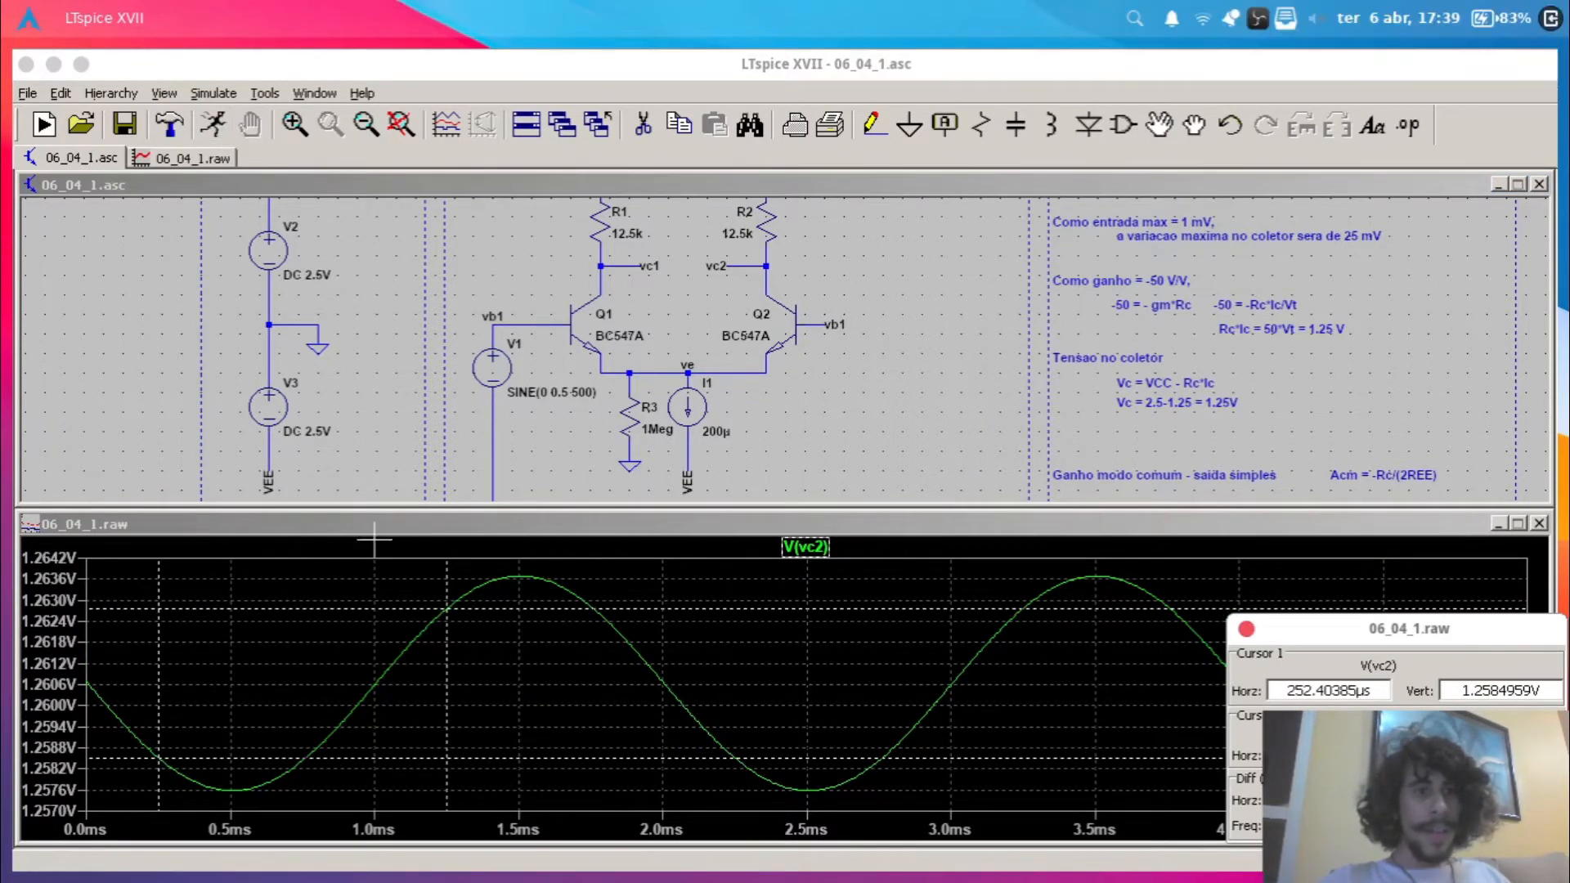
- Measure V(vc2) with cursors on its first trough and first peak, and consult the common-mode gain formulas in the schematic notes
left_click_drag(445, 589, 517, 577)
left_click_drag(158, 630, 229, 674)
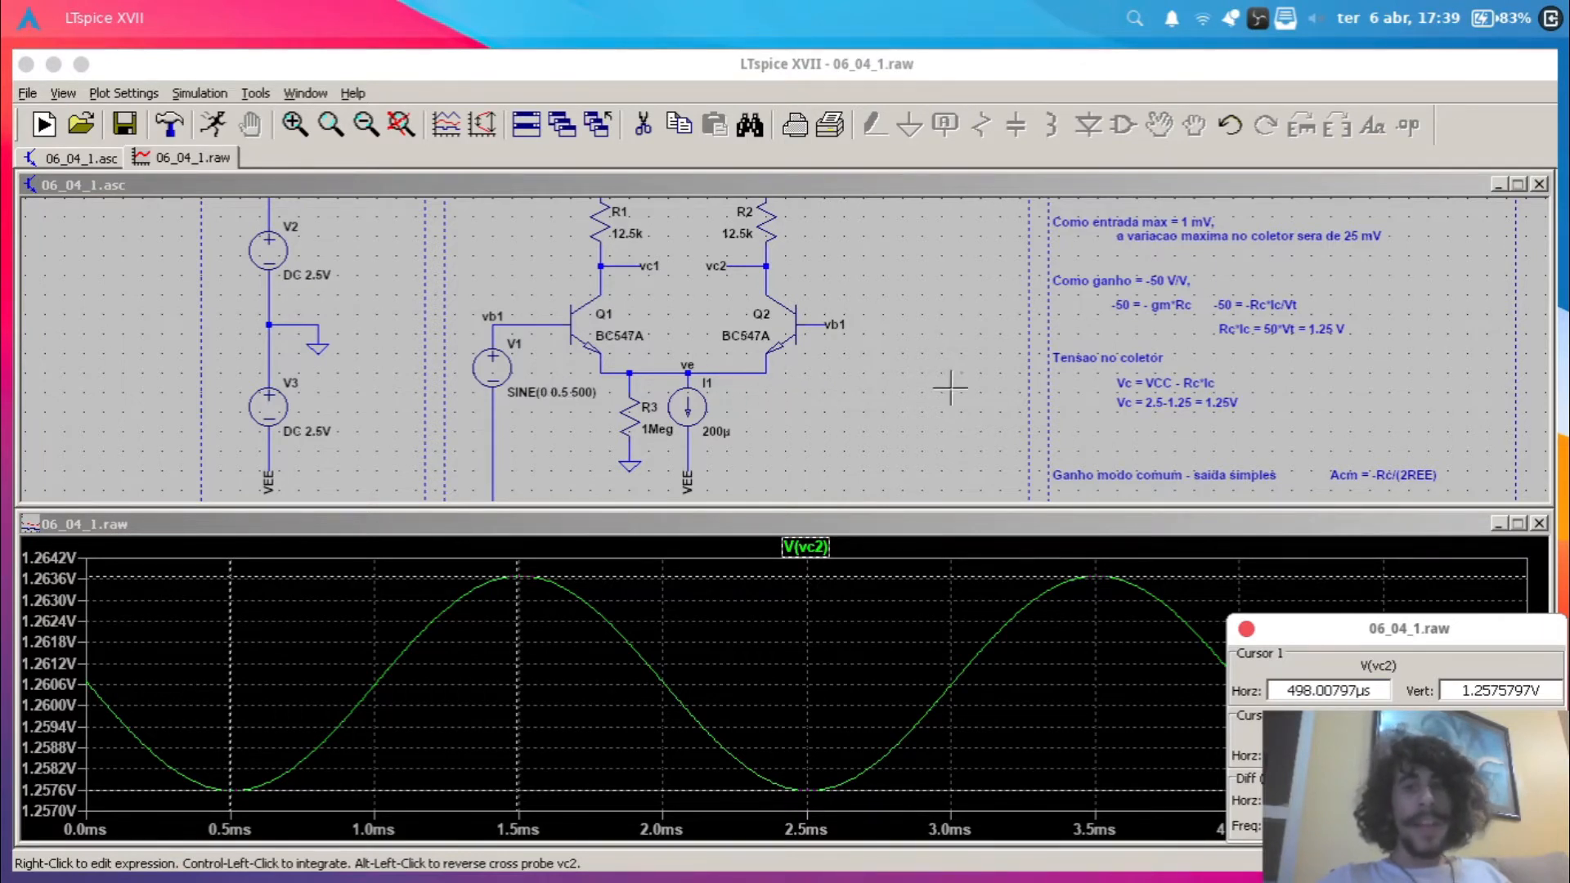
left_click_drag(960, 389, 929, 386)
left_click_drag(1435, 482, 894, 345)
scroll(893, 343, "up", 1)
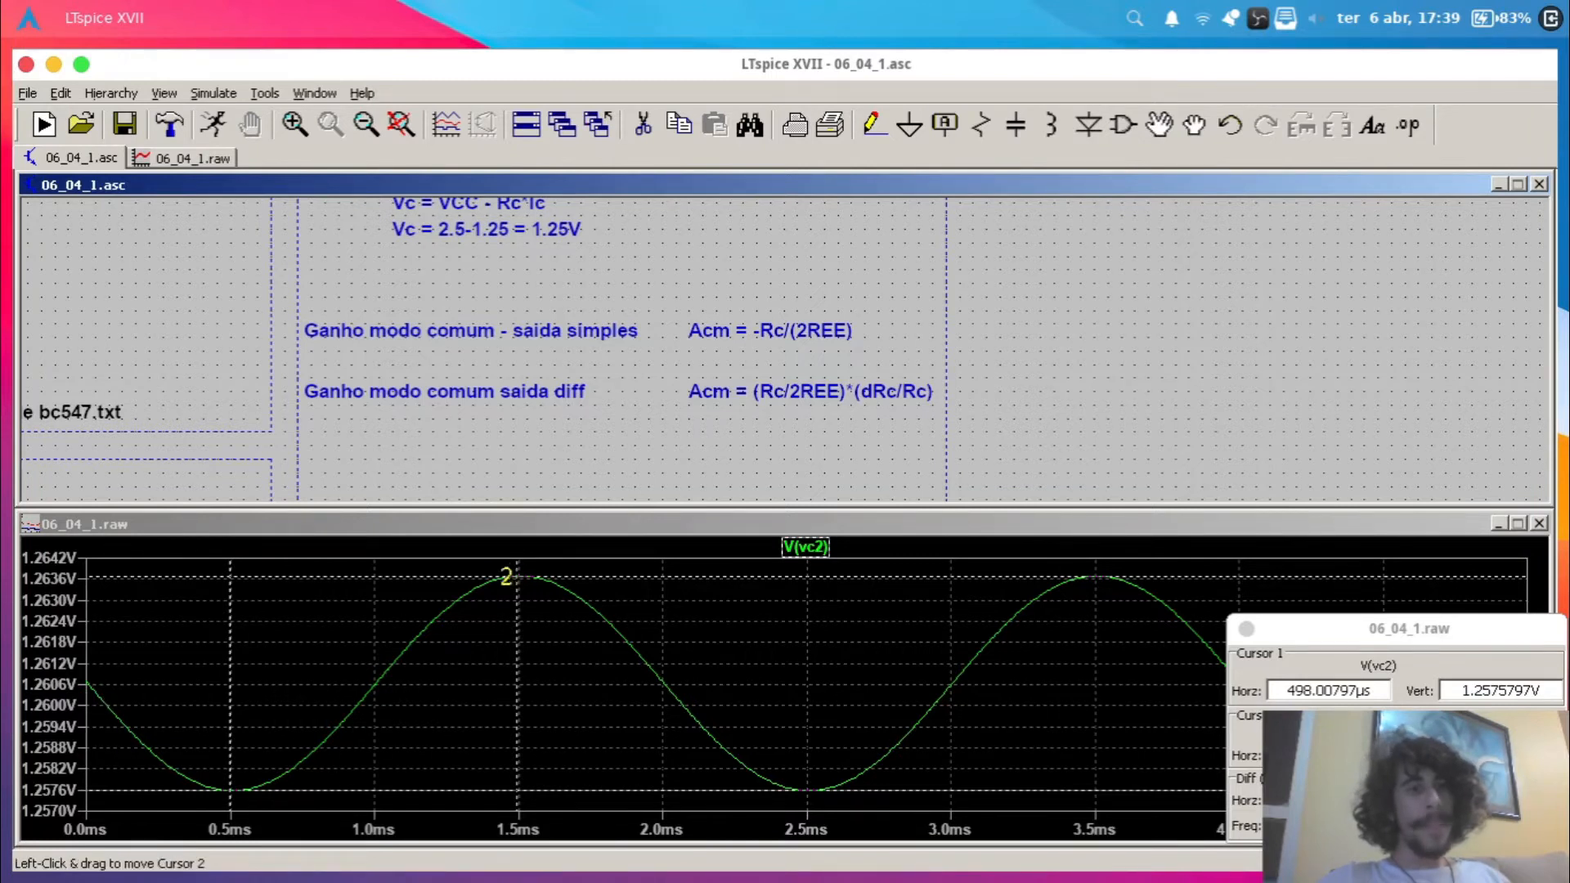
left_click_drag(711, 350, 1268, 407)
left_click_drag(623, 329, 769, 321)
- Open a terminal and start Python
key("super+Return")
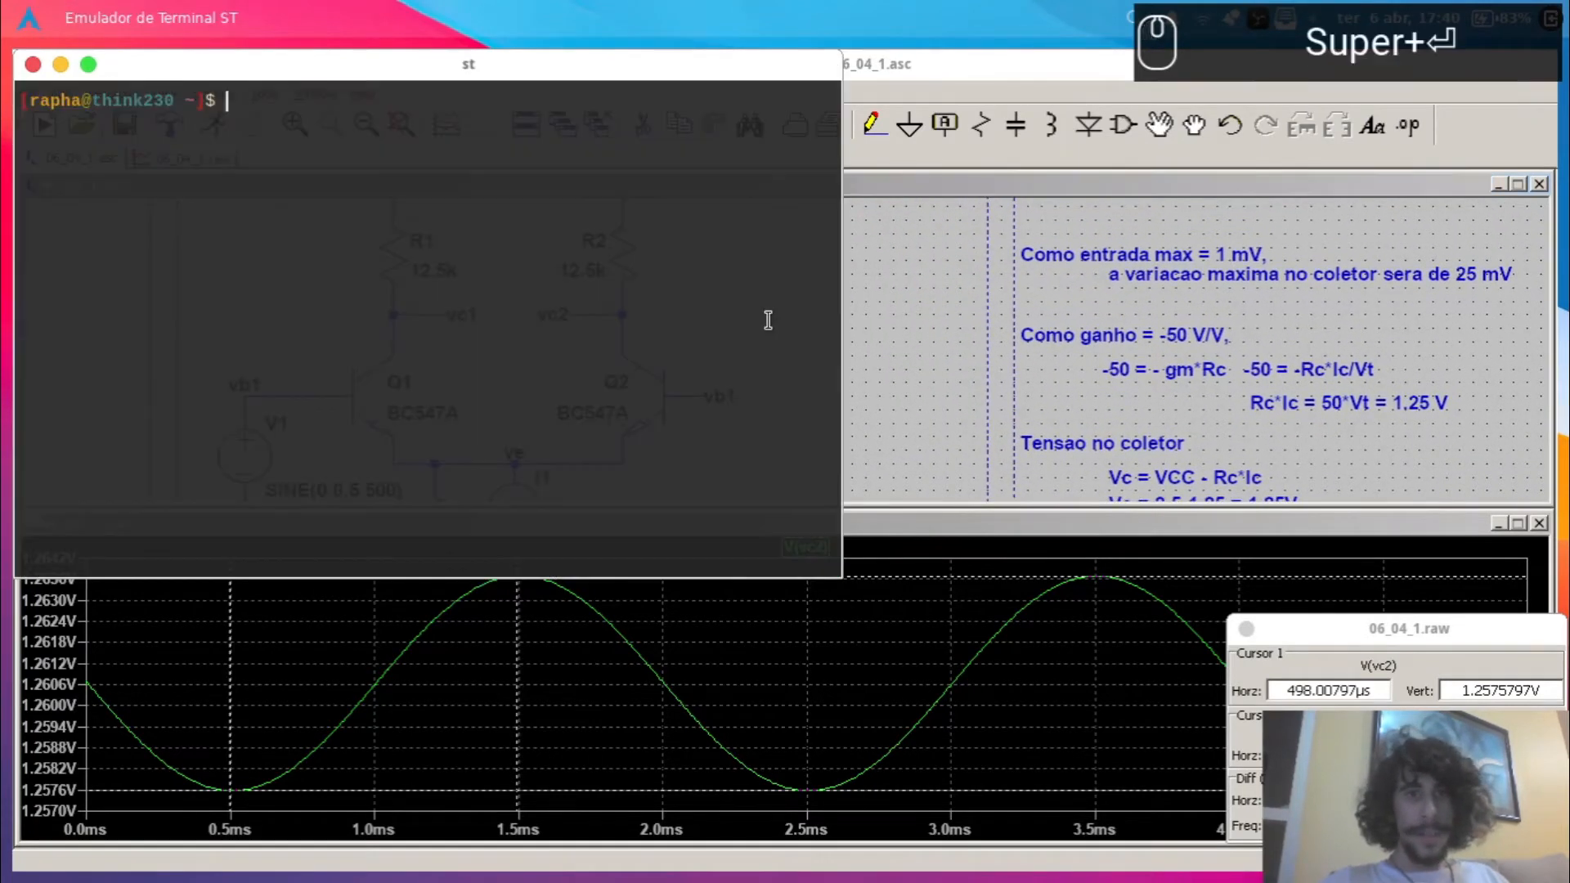
type("python")
key("Return")
- Compute the single-ended common-mode gain magnitude in Python as 12.5e3/(2*1e6), checking R3's value in the LTspice schematic
type("12.5e-3")
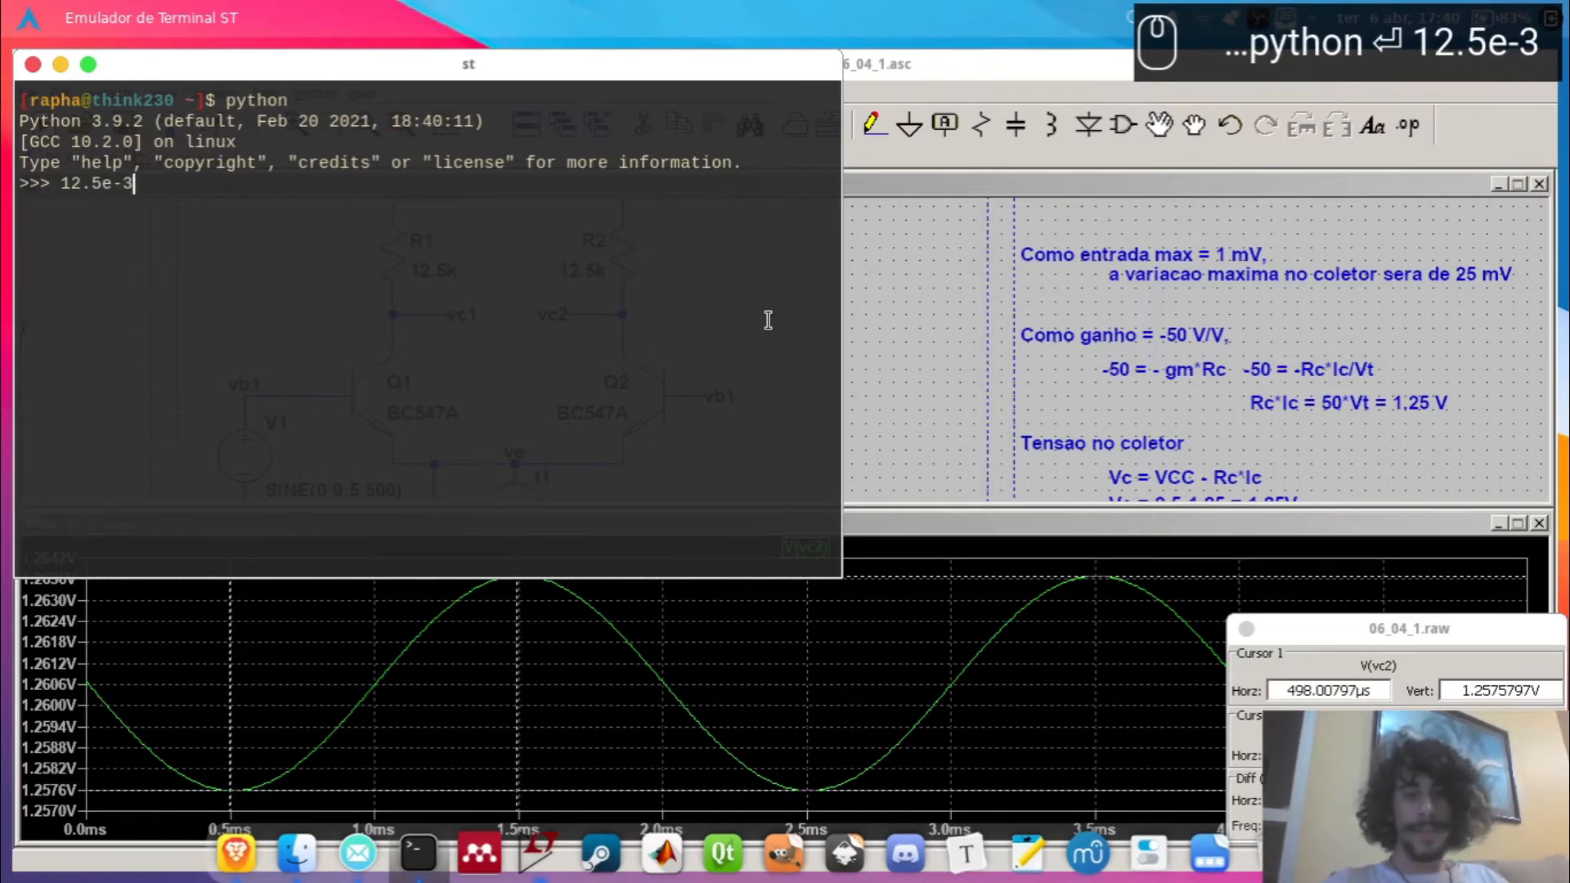
key("BackSpace")
key("BackSpace")
type("3")
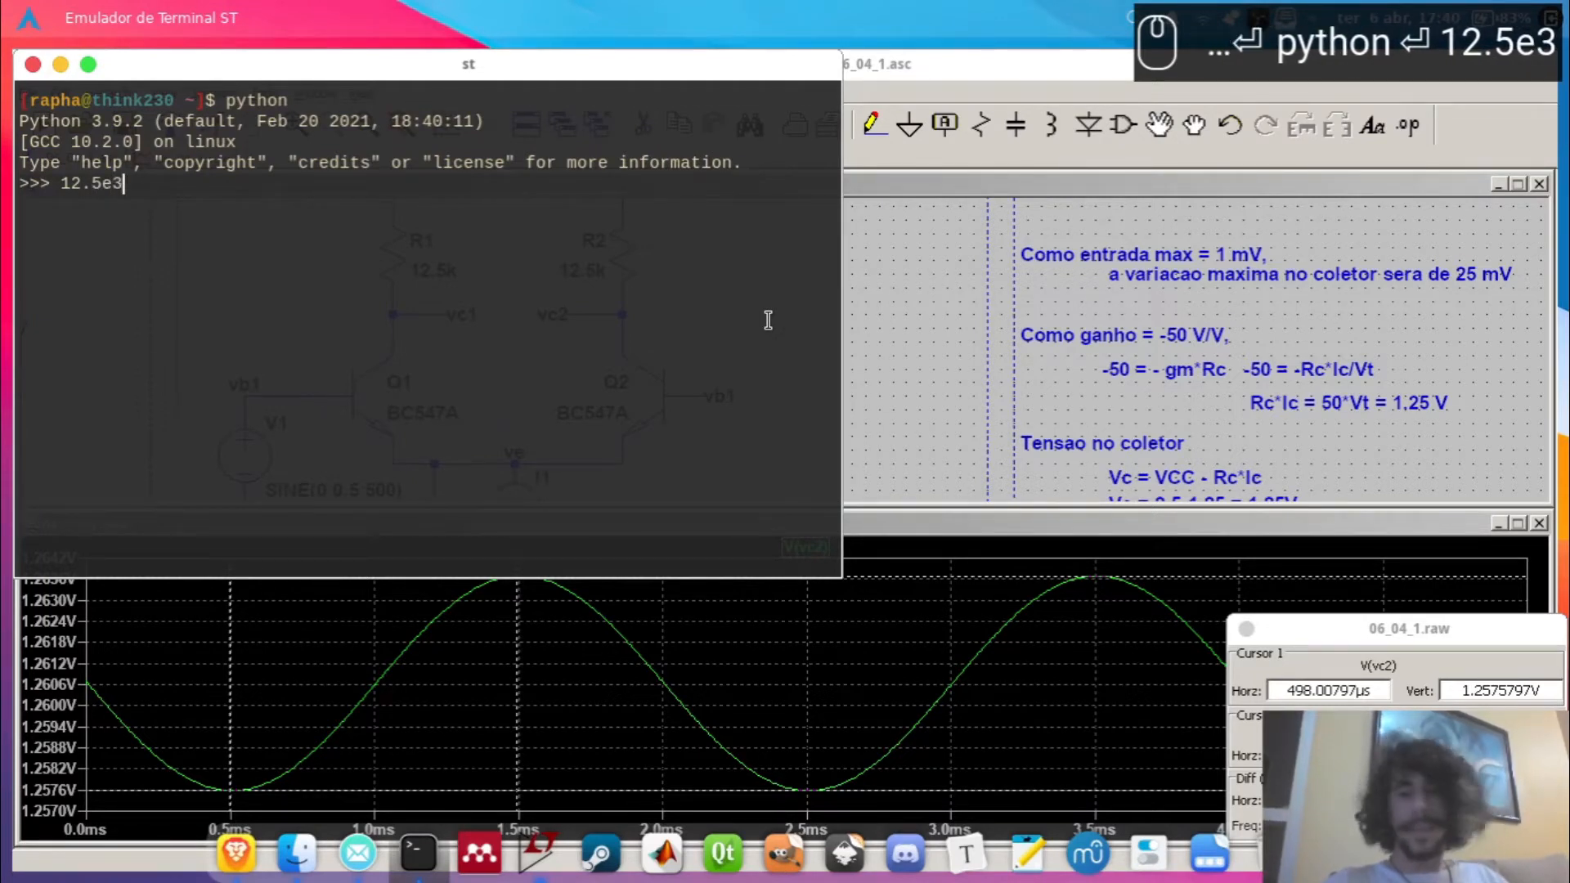
type("/")
type("(2*)")
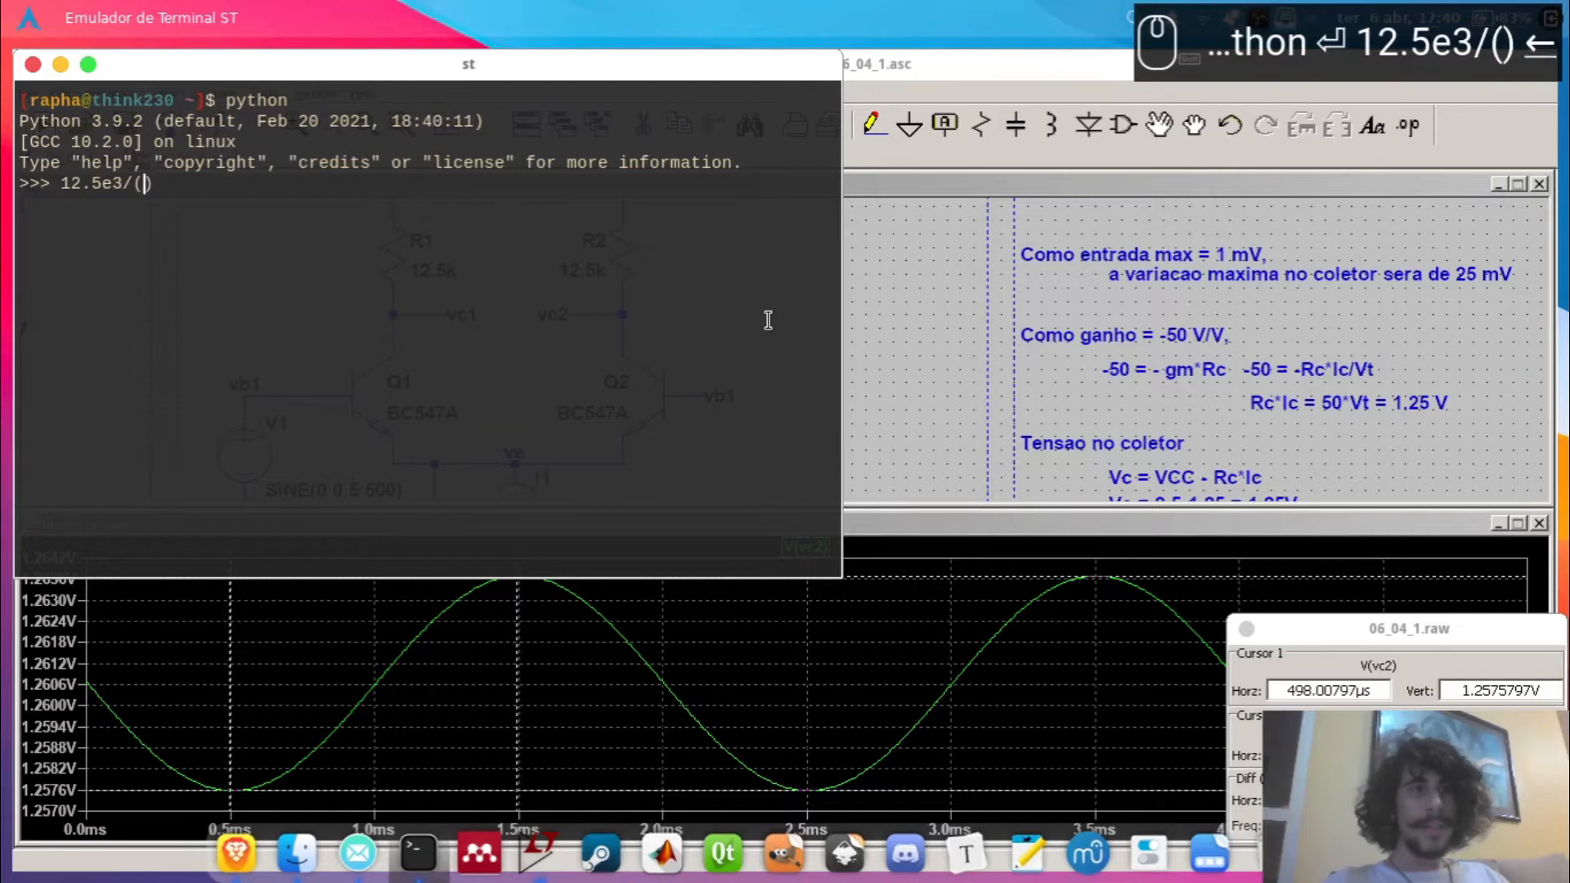
key("Left")
type("2*")
key("alt+Tab")
left_click_drag(792, 371, 792, 232)
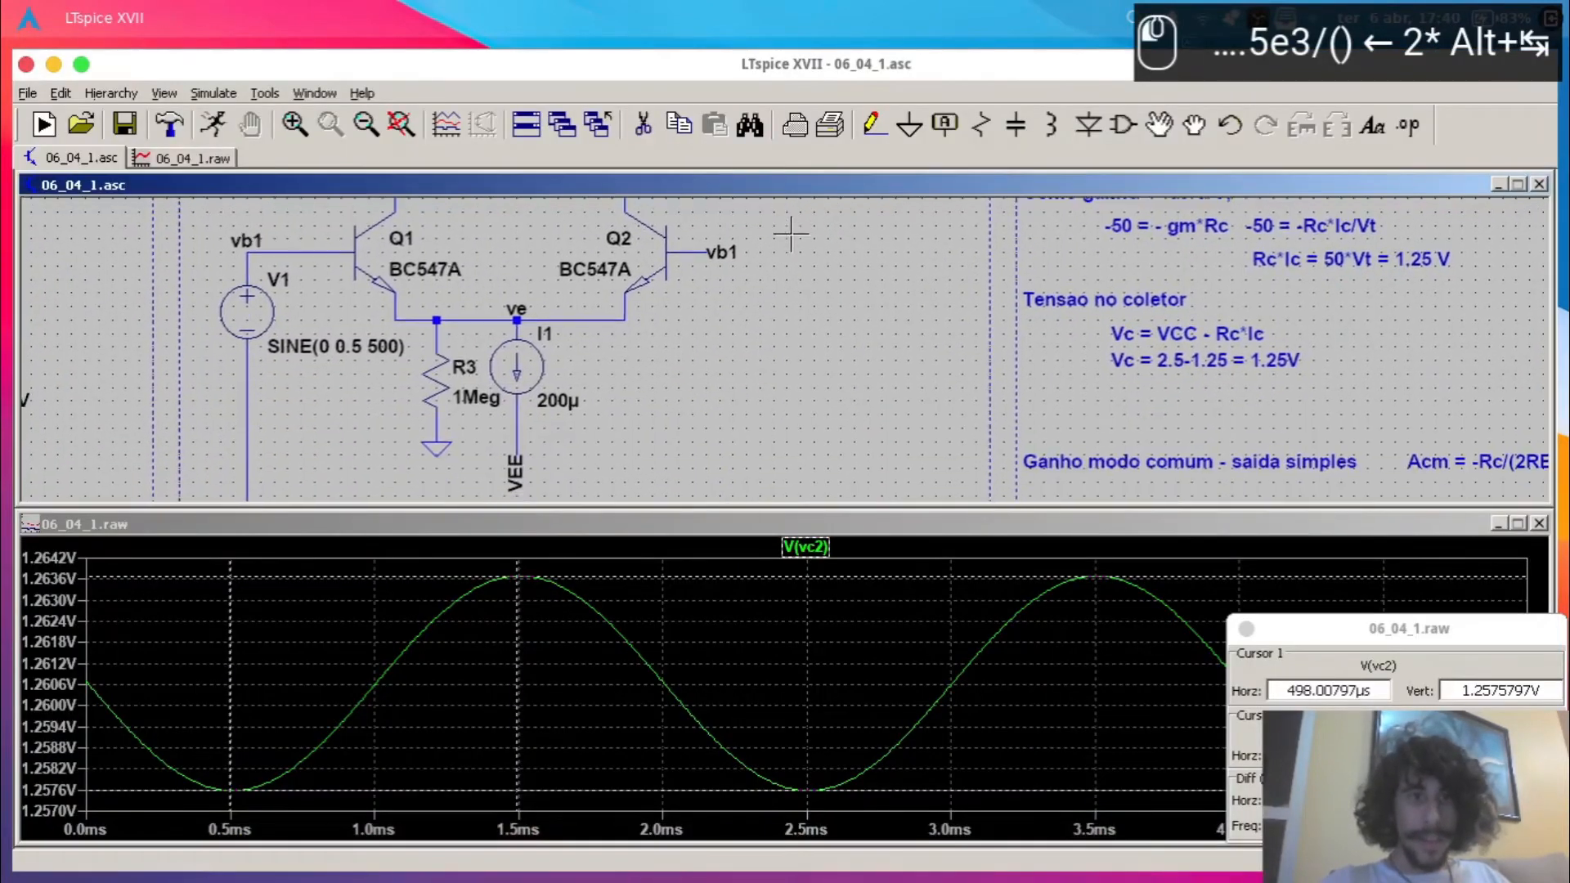
key("alt+Tab")
type("1e6")
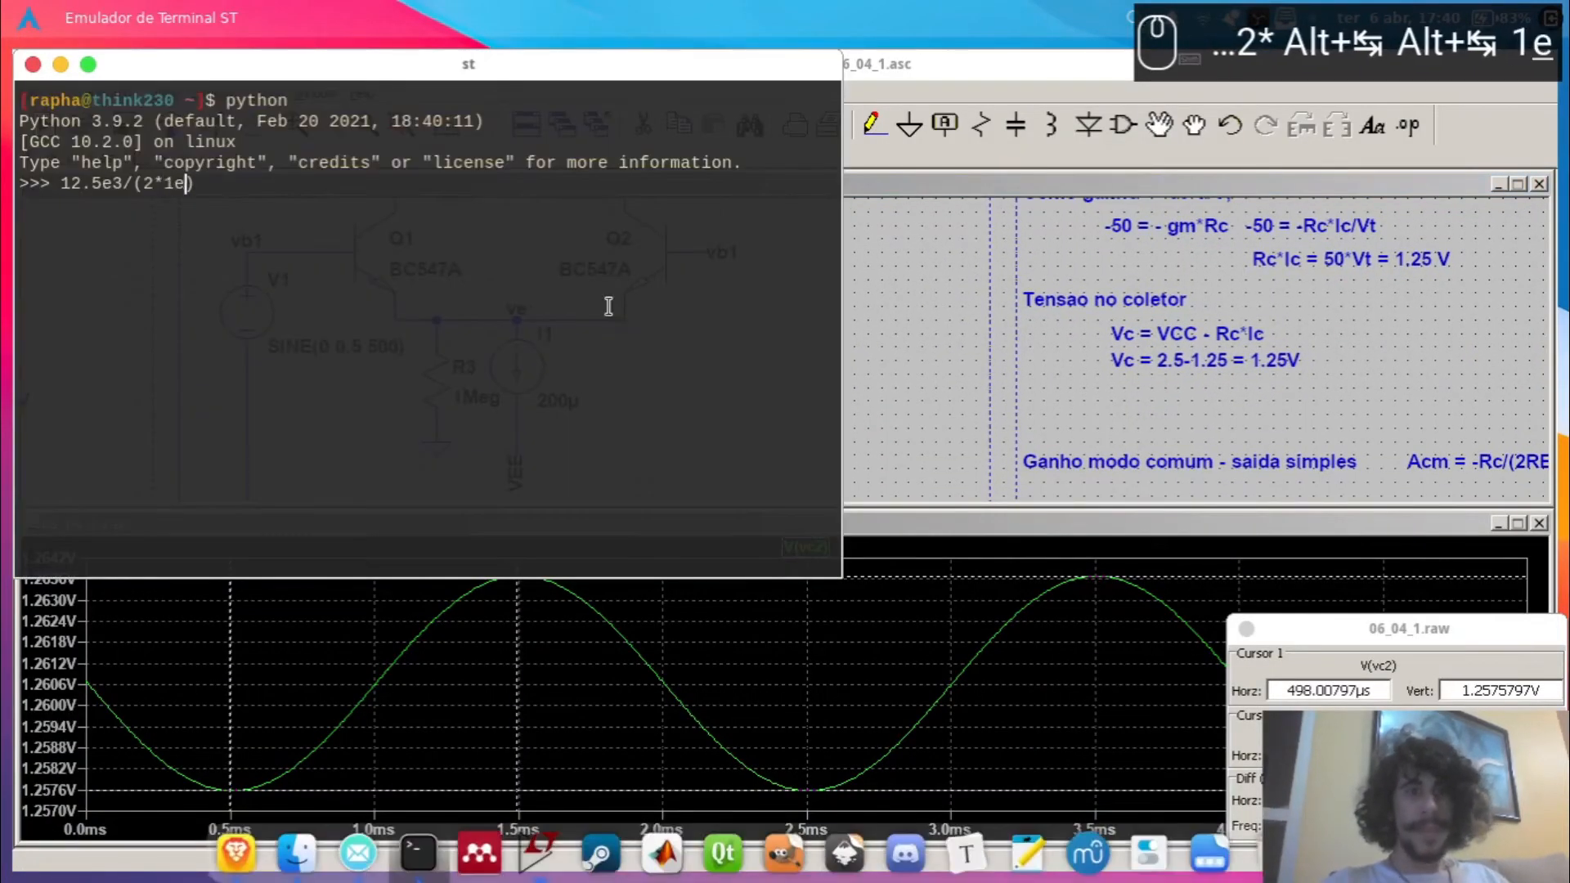
key("Return")
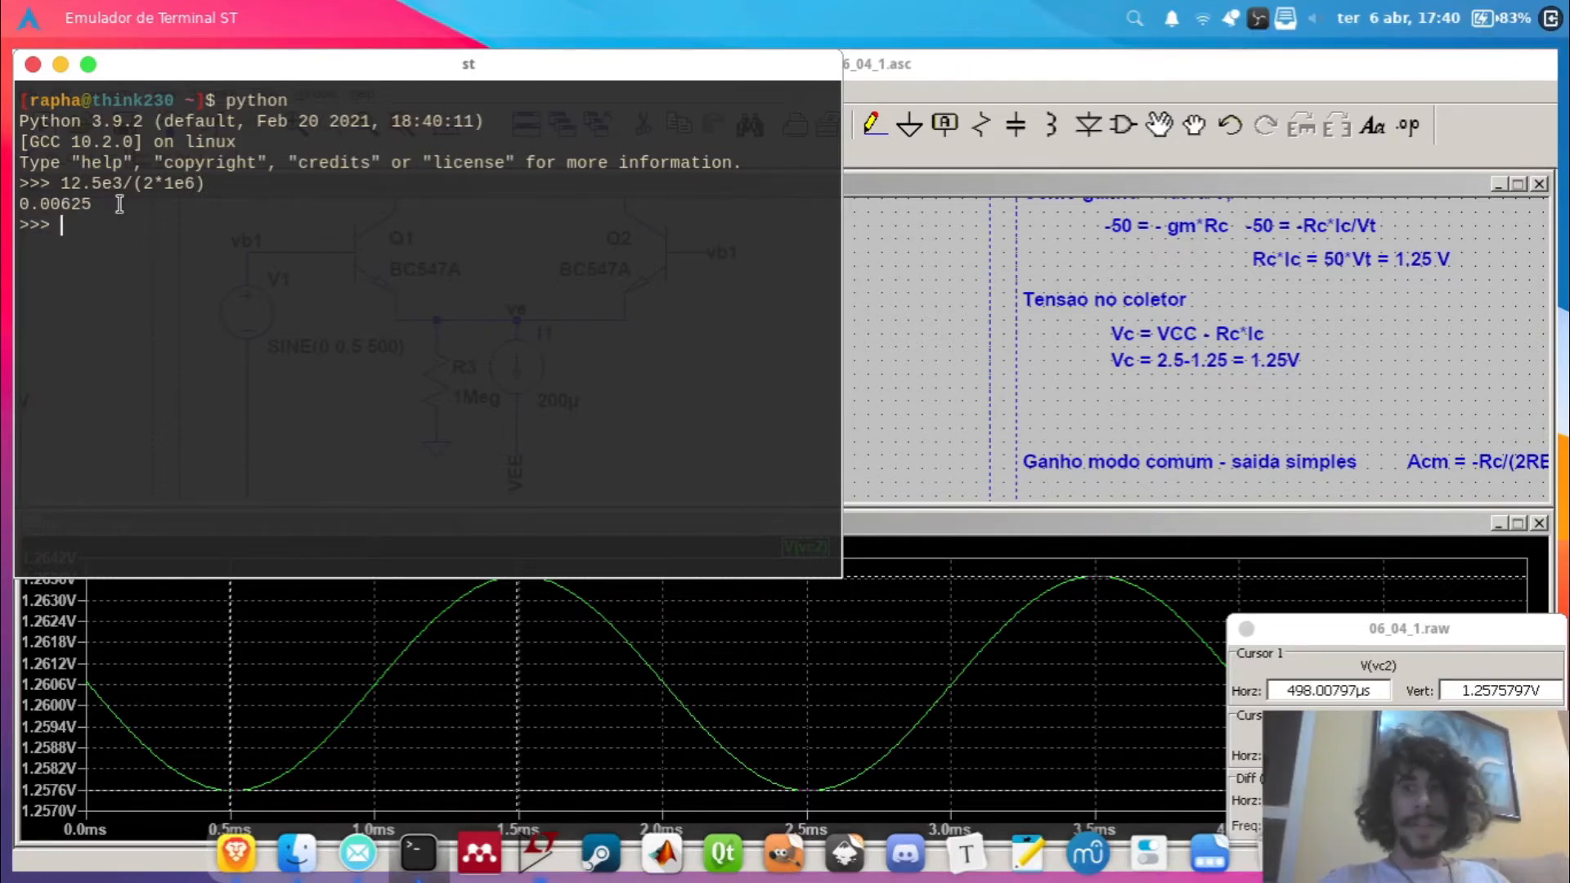
left_click_drag(120, 204, 23, 204)
left_click(188, 238)
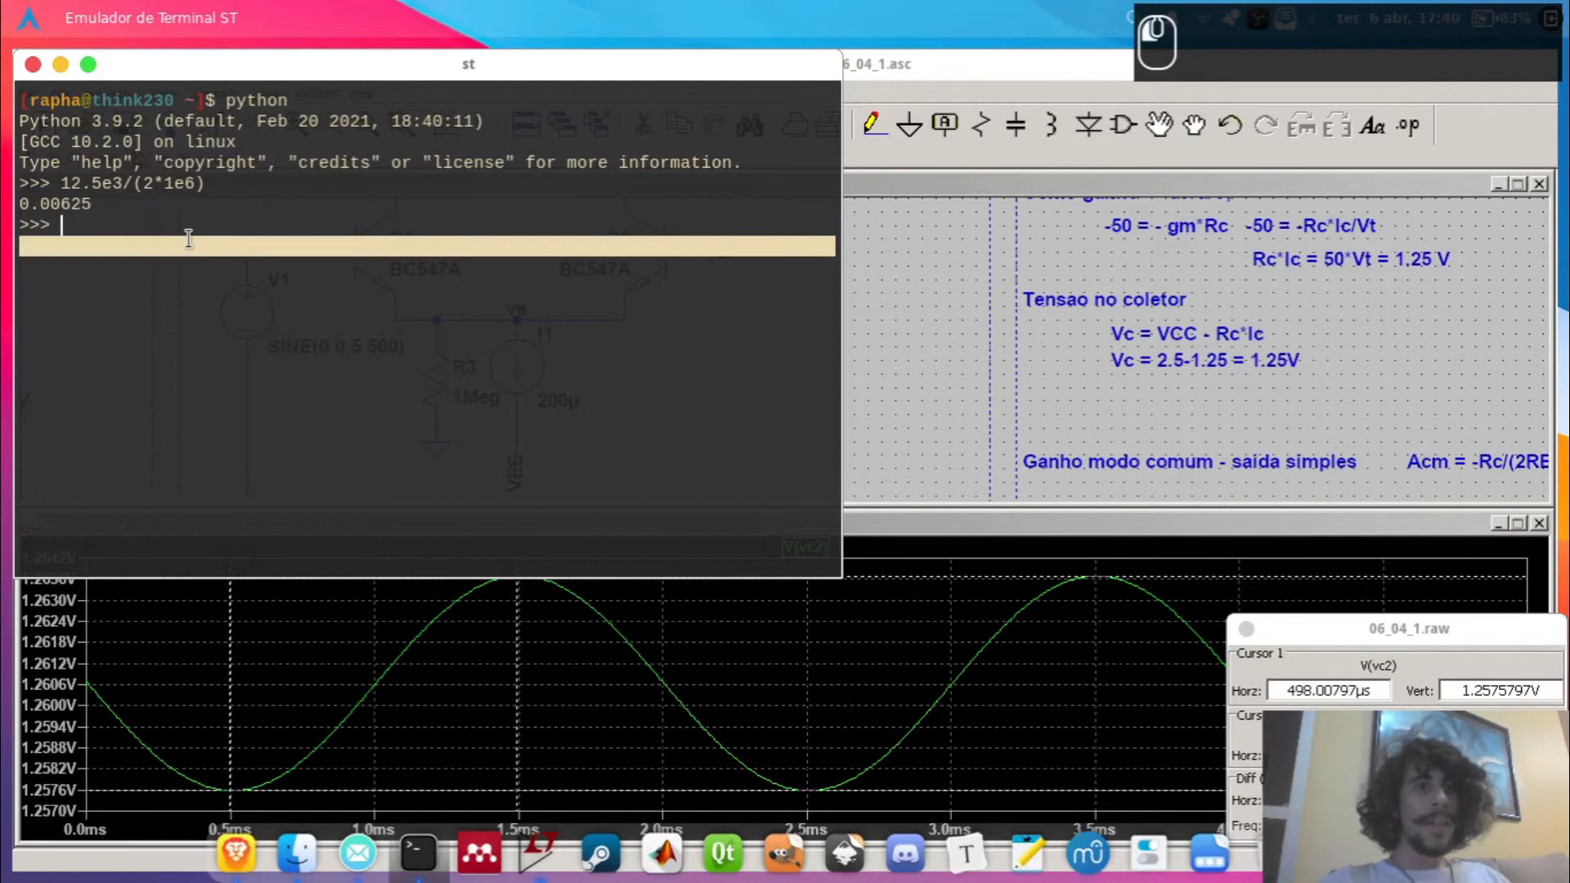
- Check V1's amplitude in LTspice and compute the expected output amplitude in Python as 0.5*12.5e3/(2*1e6)
key("alt+Tab")
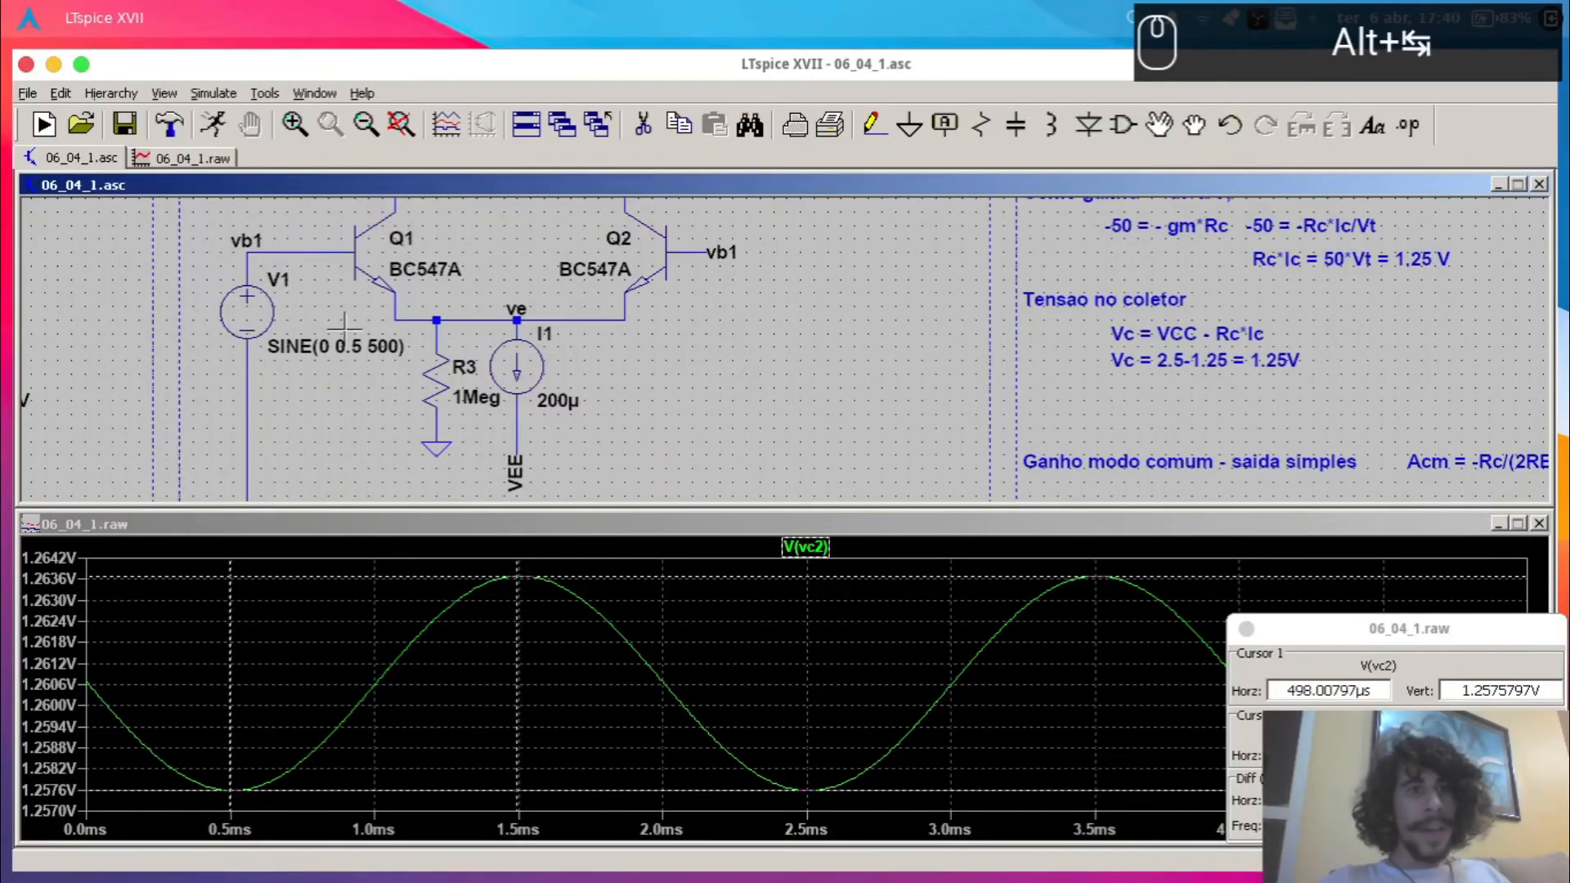
key("alt+Tab")
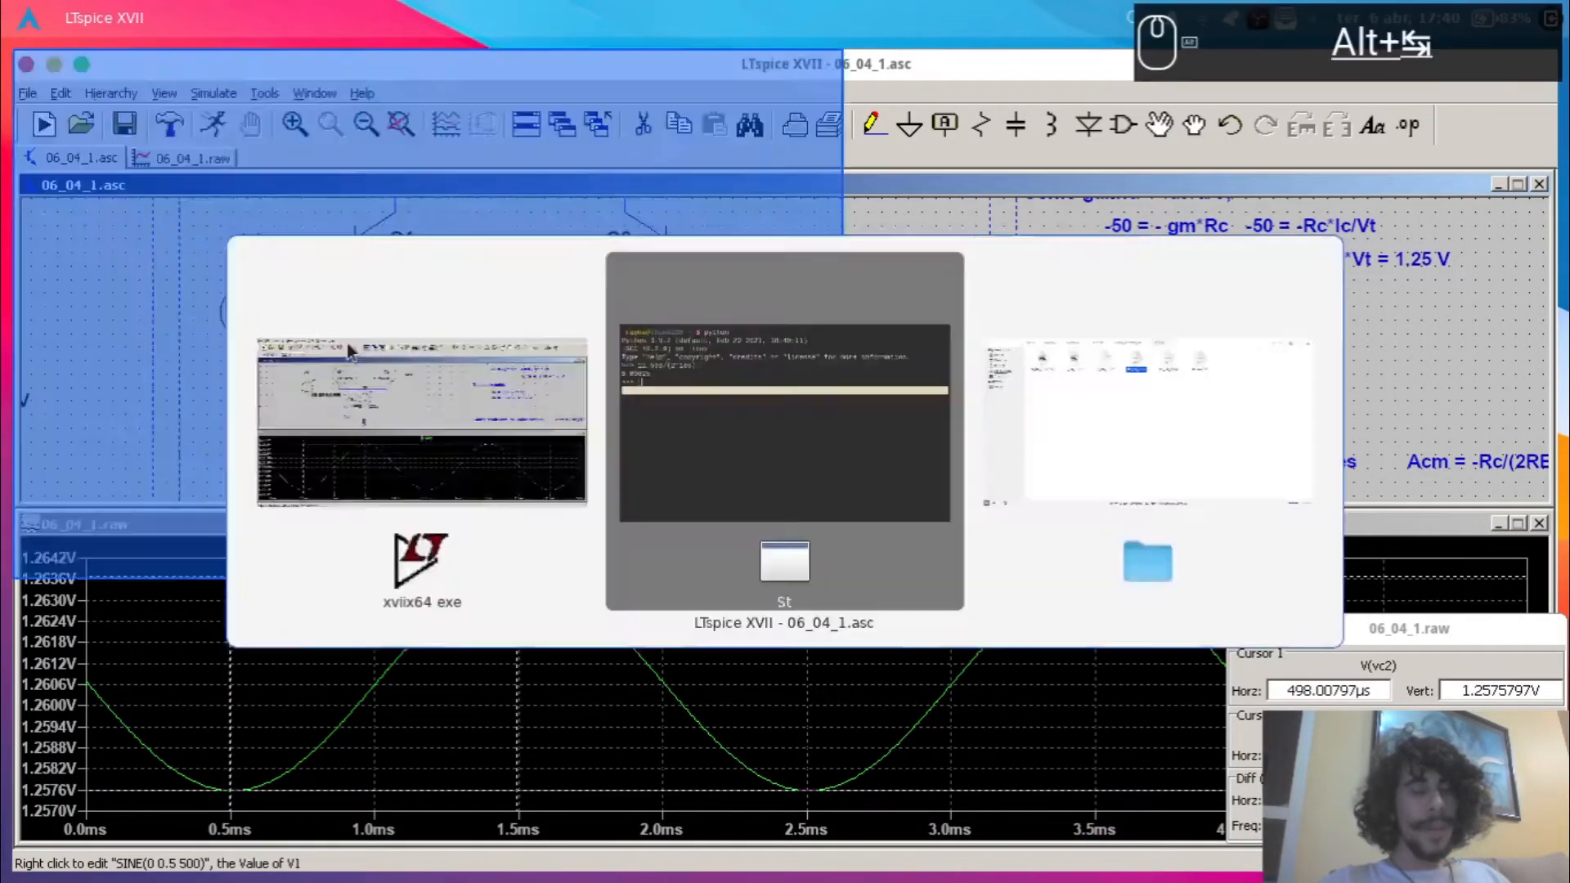
key("Up")
key("Left")
key("Left")
key("Left")
key("Left")
key("Left")
key("Left")
key("Left")
key("Left")
key("Left")
key("Left")
key("Left")
key("Left")
key("Left")
key("Left")
key("Left")
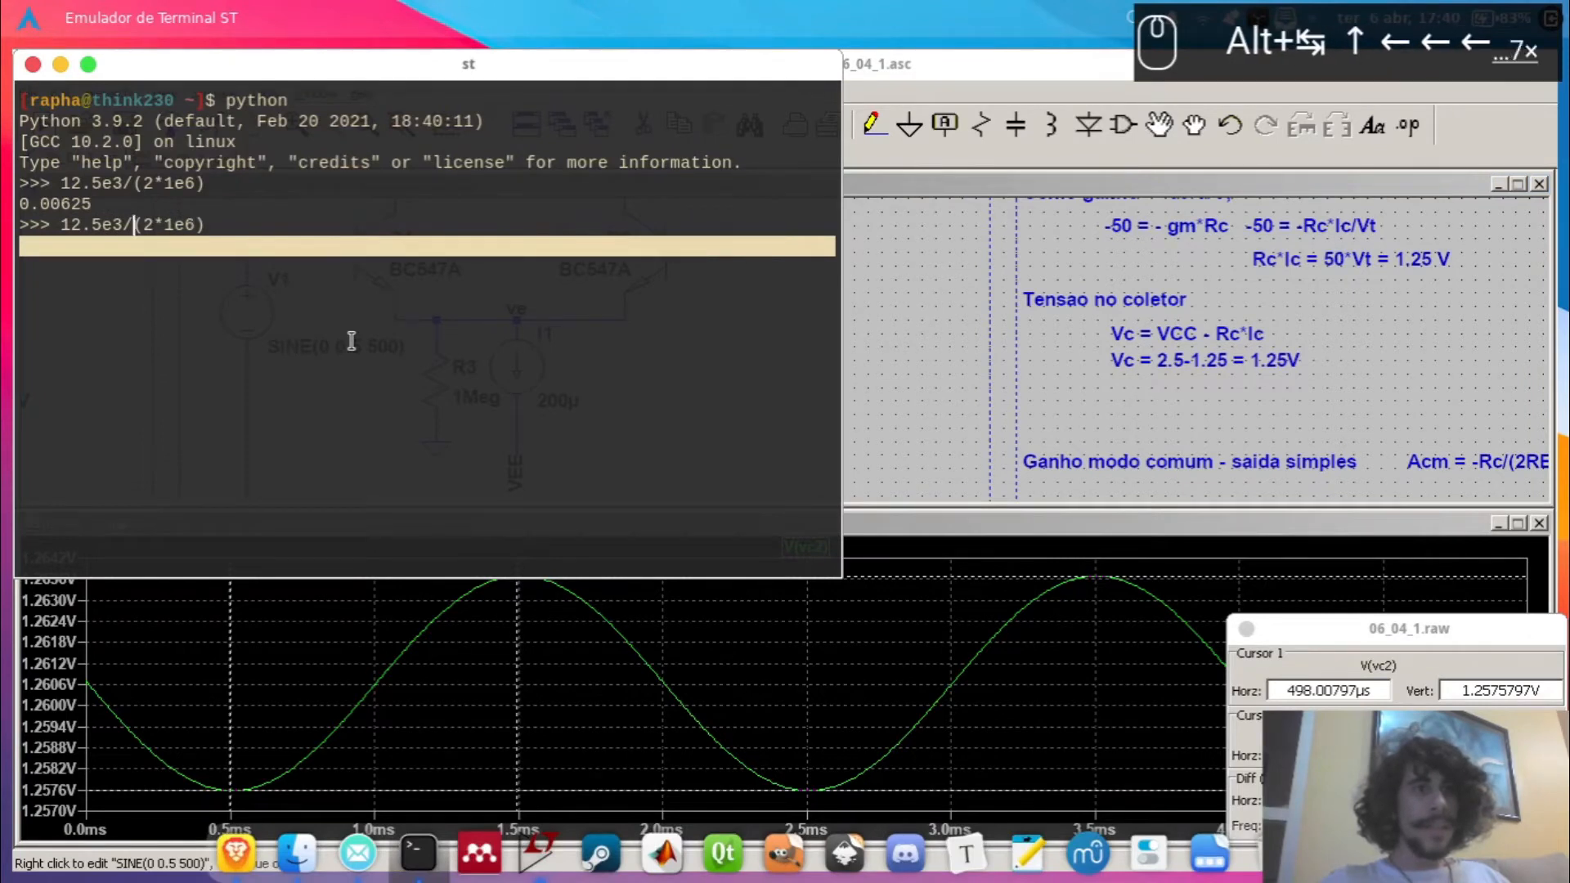
type("0.5*")
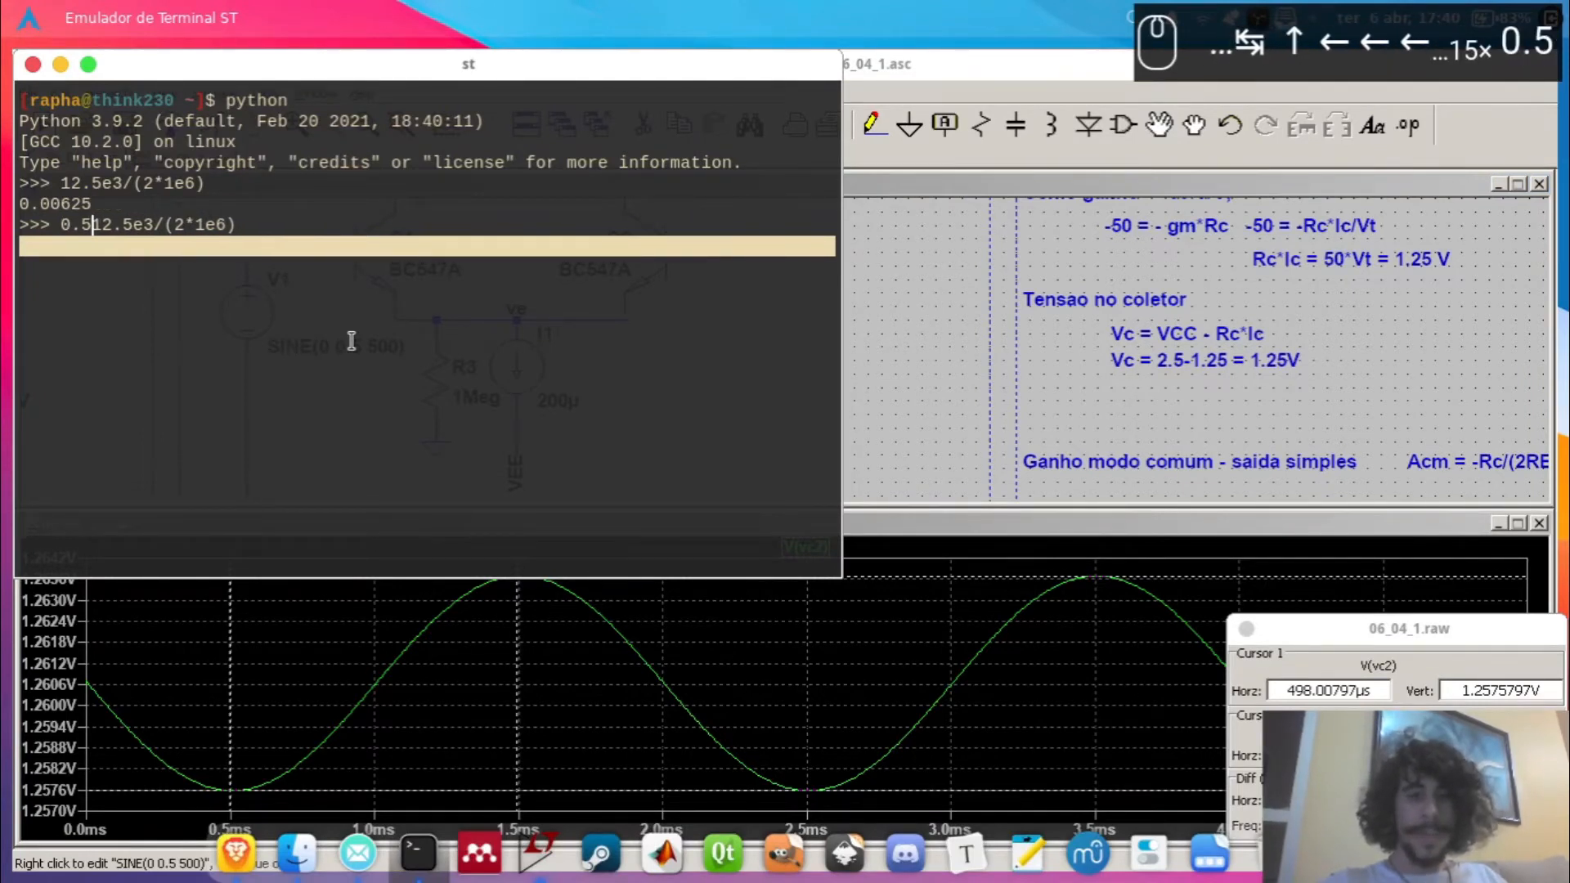
key("Return")
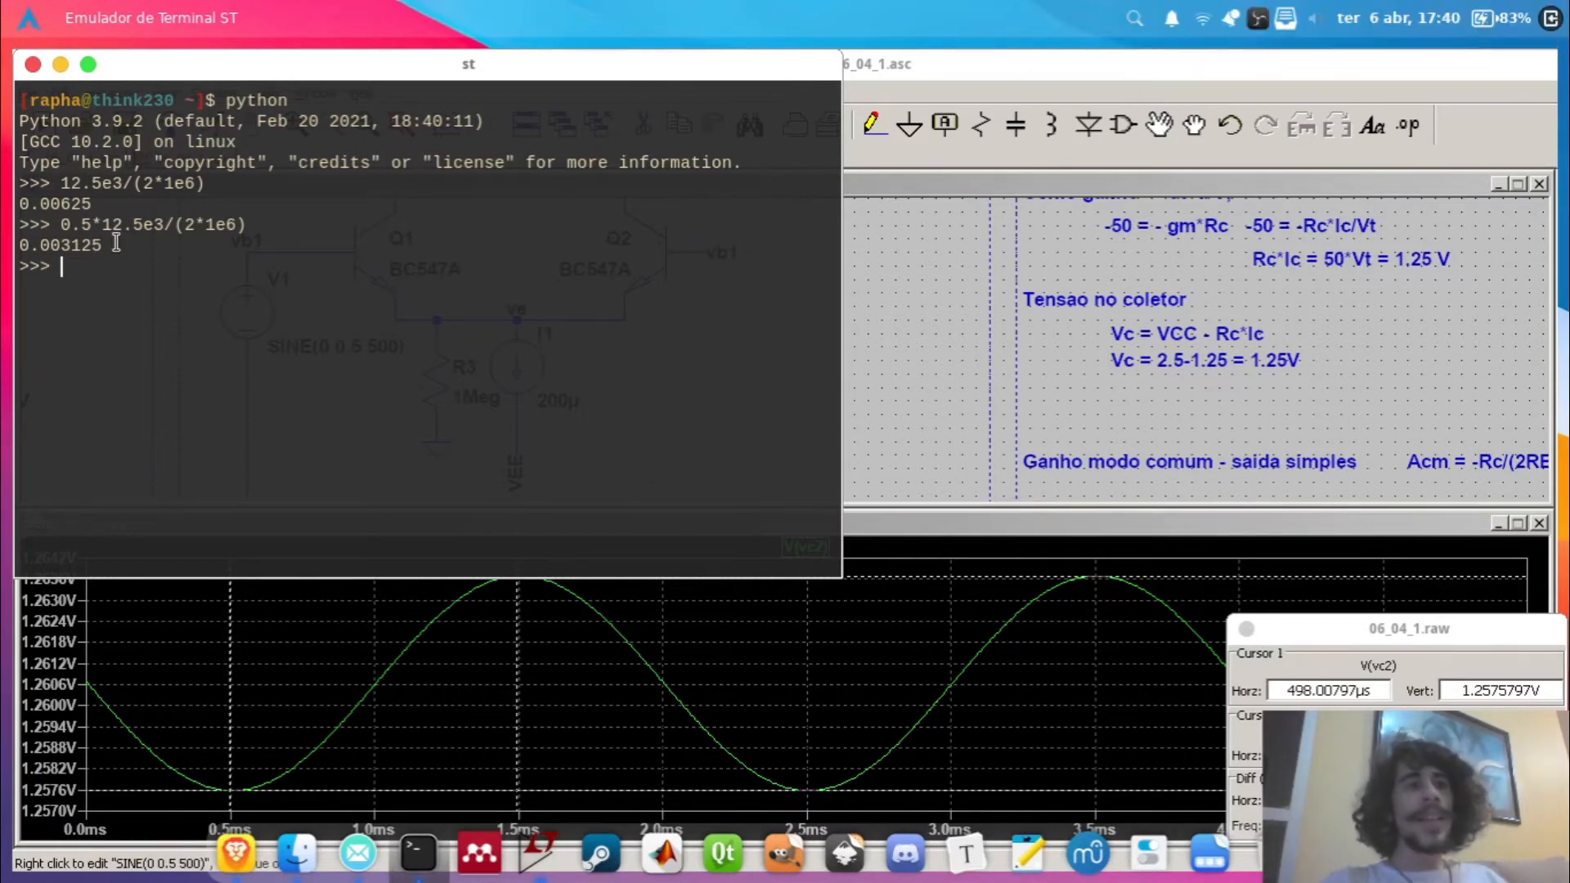
left_click_drag(116, 244, 3, 253)
left_click(66, 263)
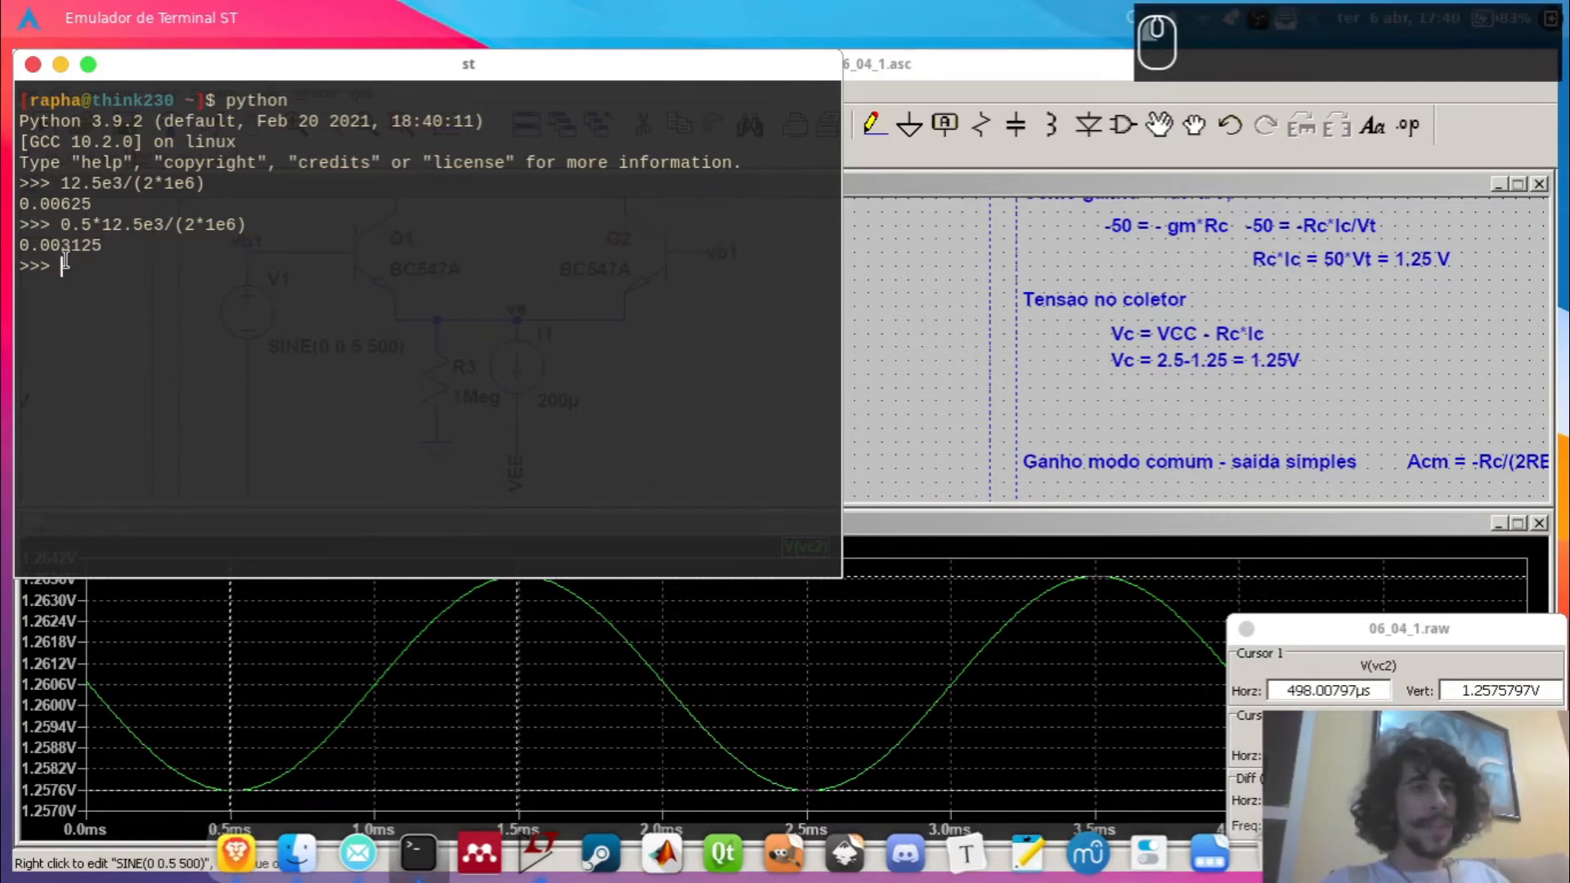
- Convert the expected output amplitude to millivolts by evaluating 1000*(0.5*12.5e3/(2*1e6))
key("Up")
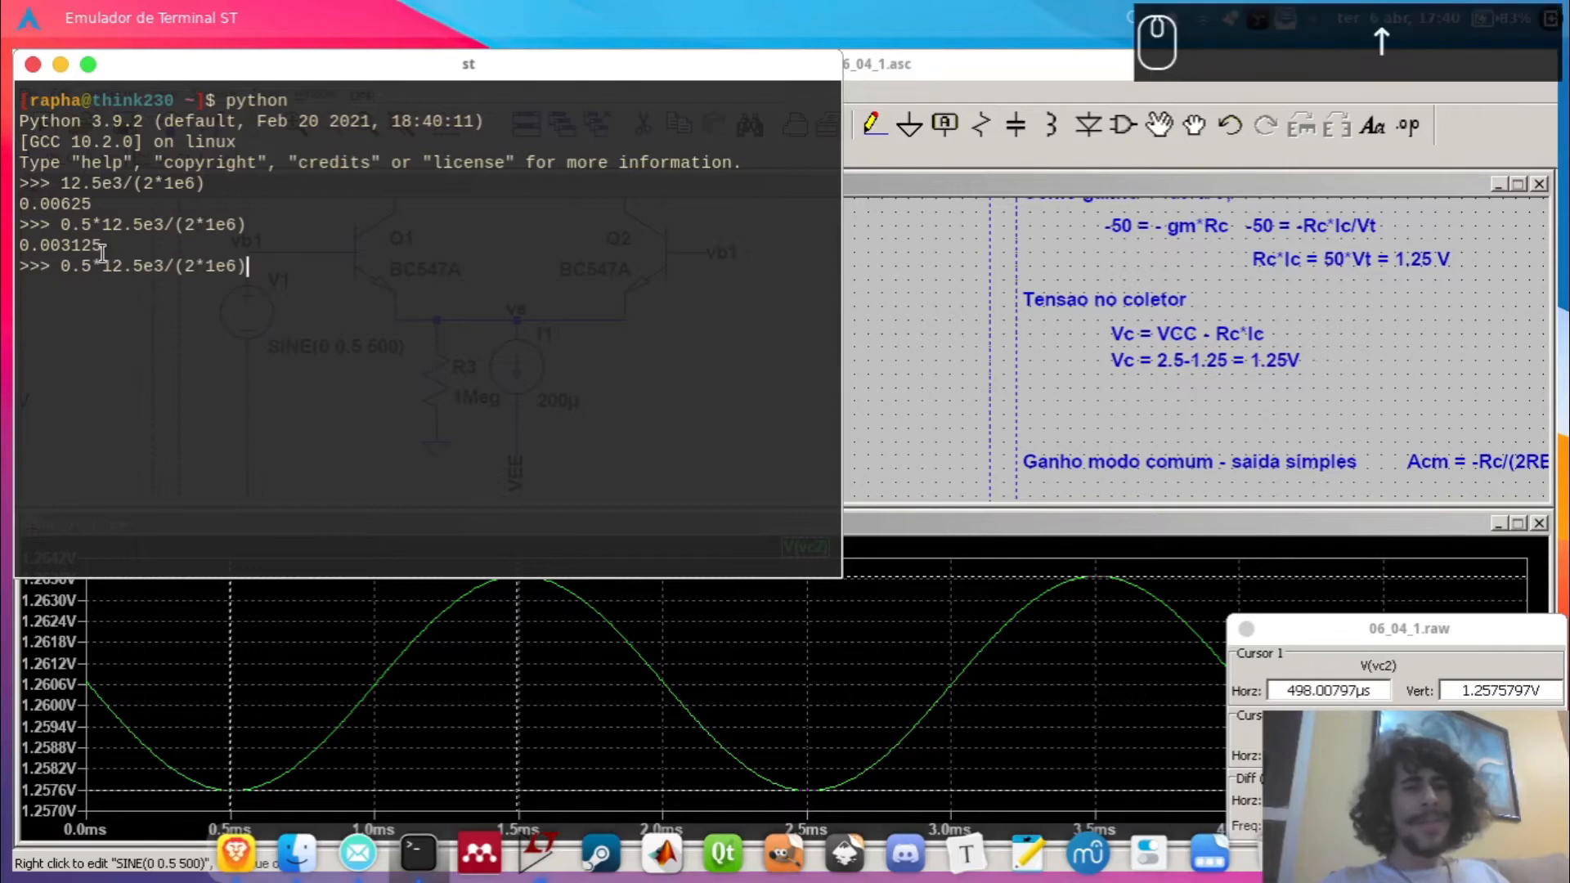
type(")")
key("Home")
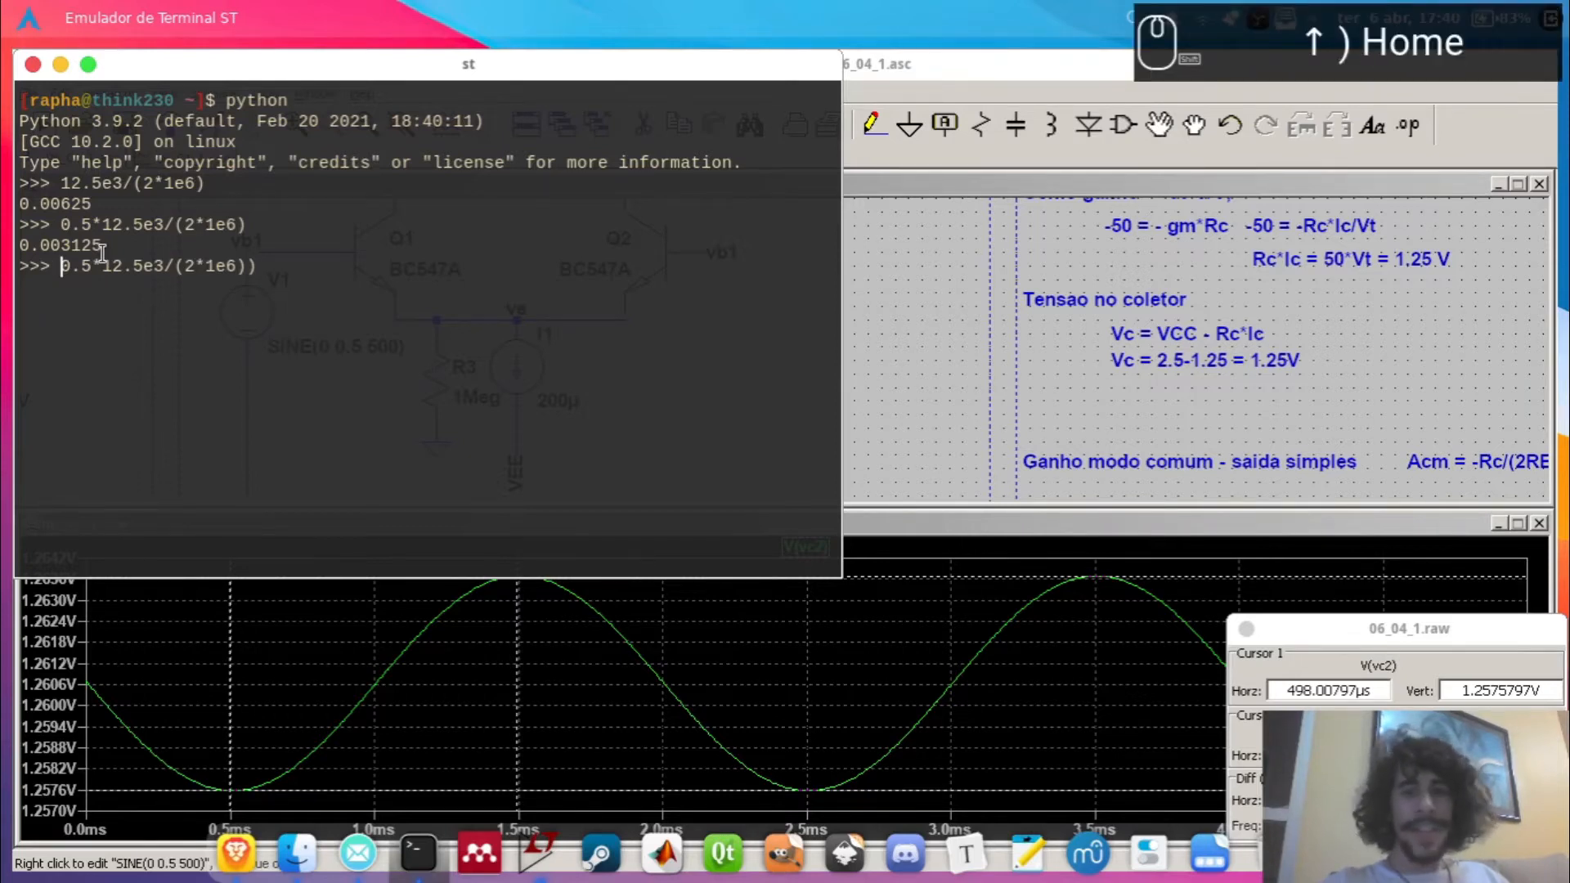
type("(")
key("Left")
type("1000")
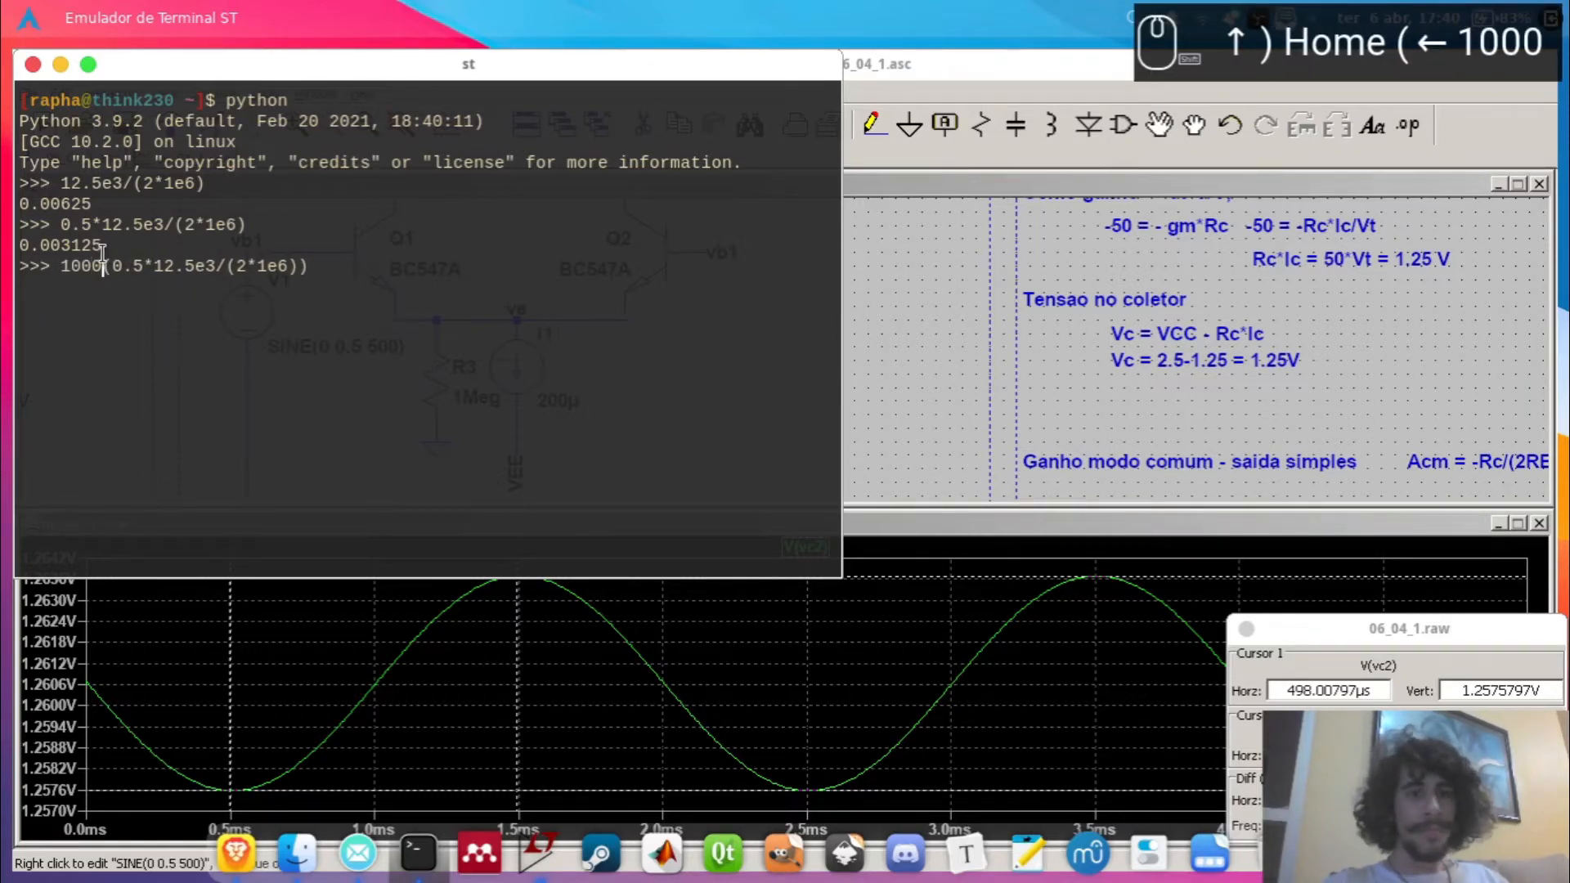
type("*")
key("Return")
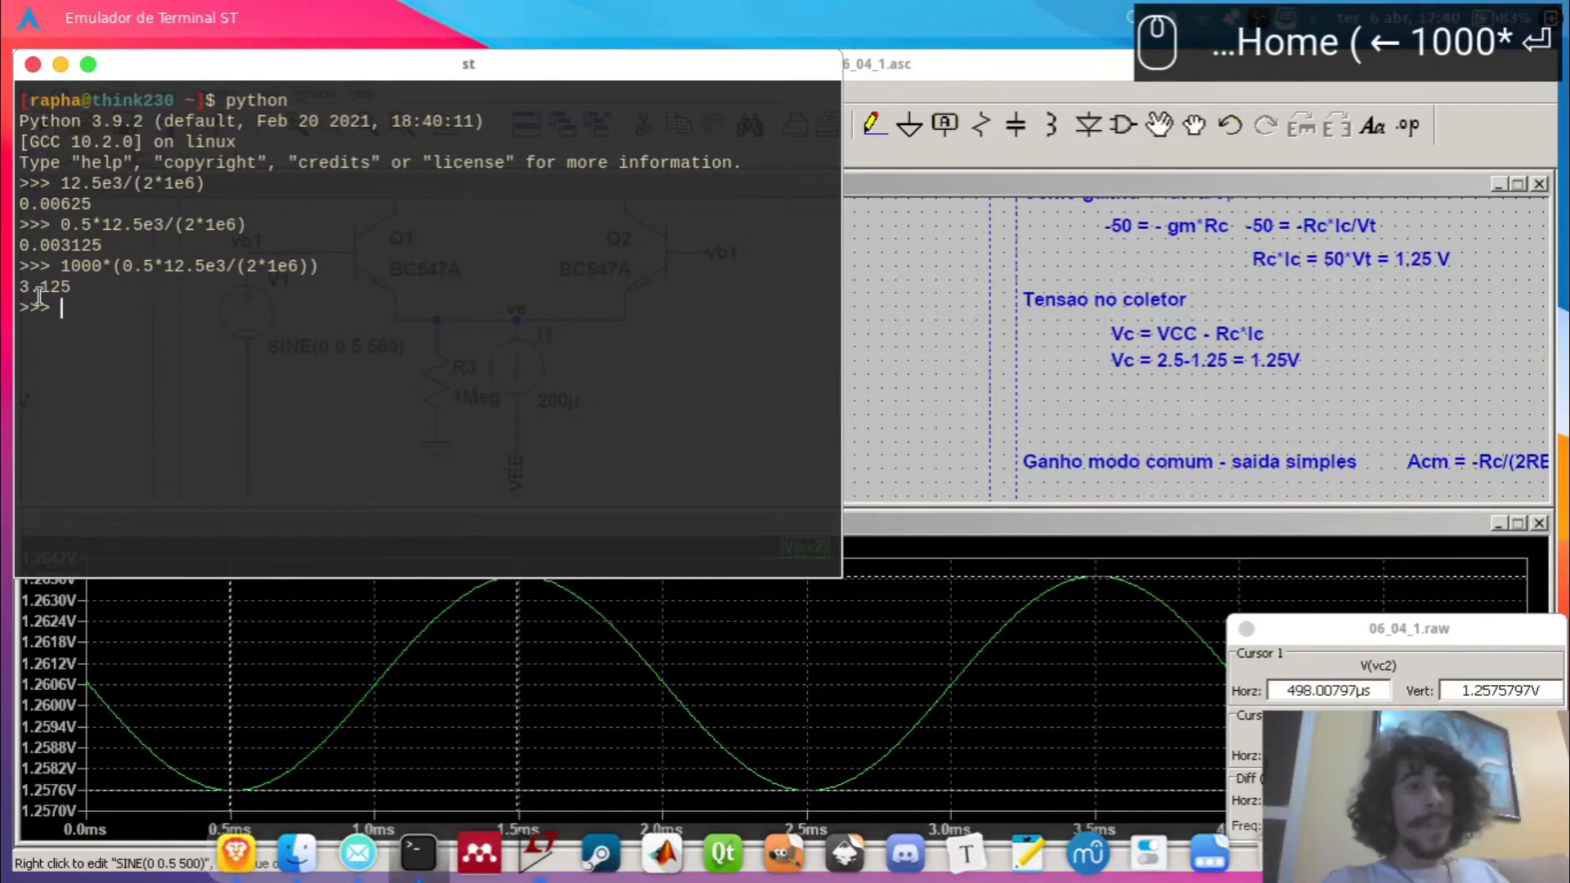
left_click_drag(21, 284, 76, 292)
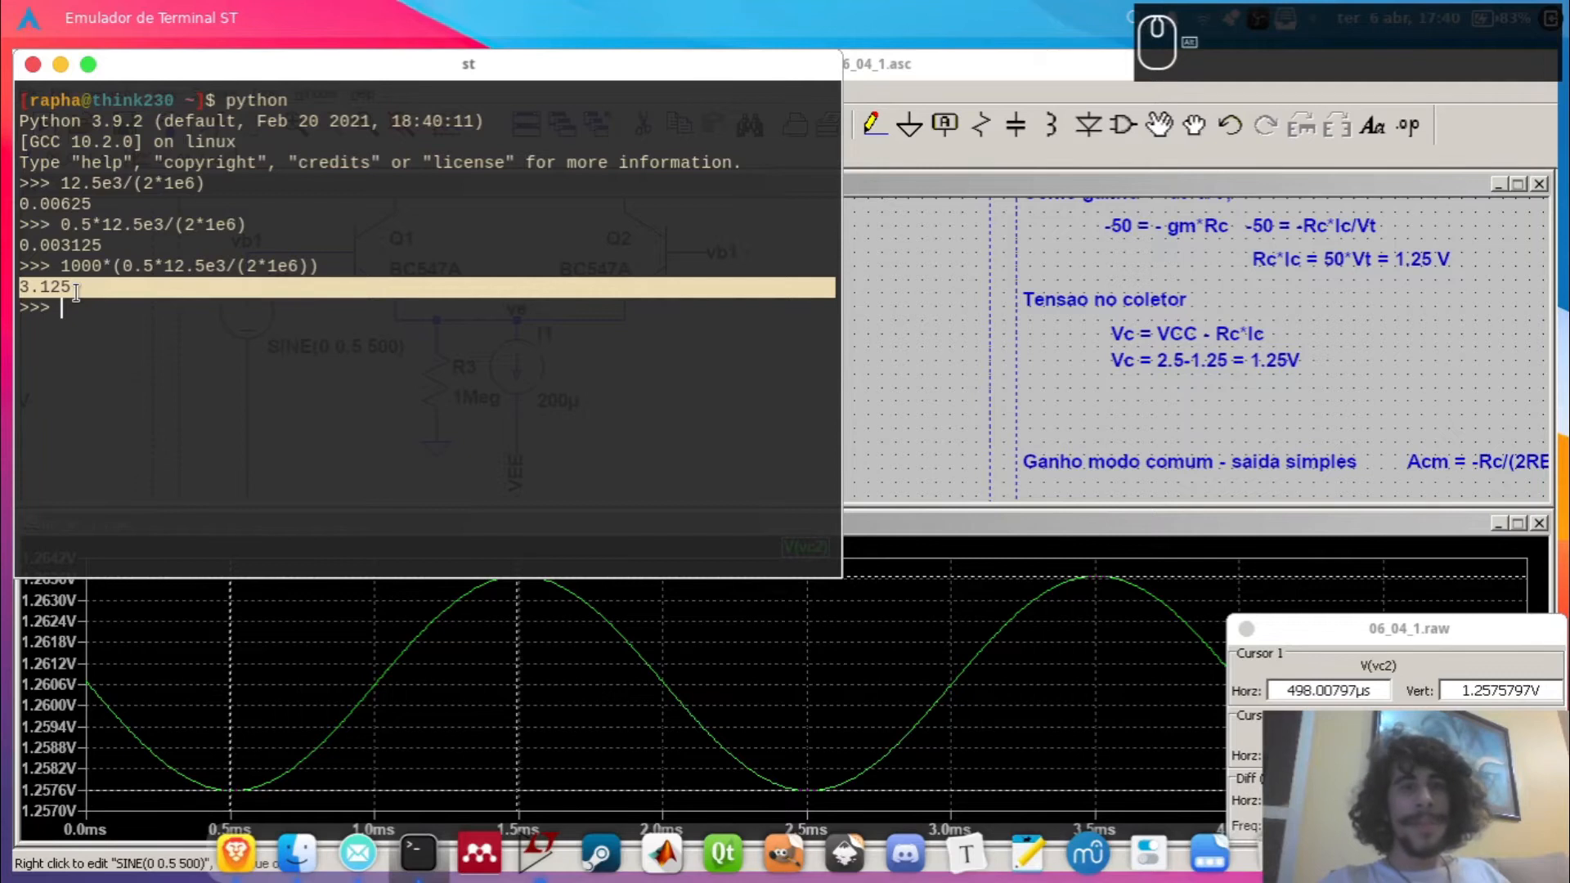
- Switch to LTspice and copy the vertical difference between the two V(vc2) cursors
key("alt+Tab")
left_click_drag(1273, 377, 1419, 423)
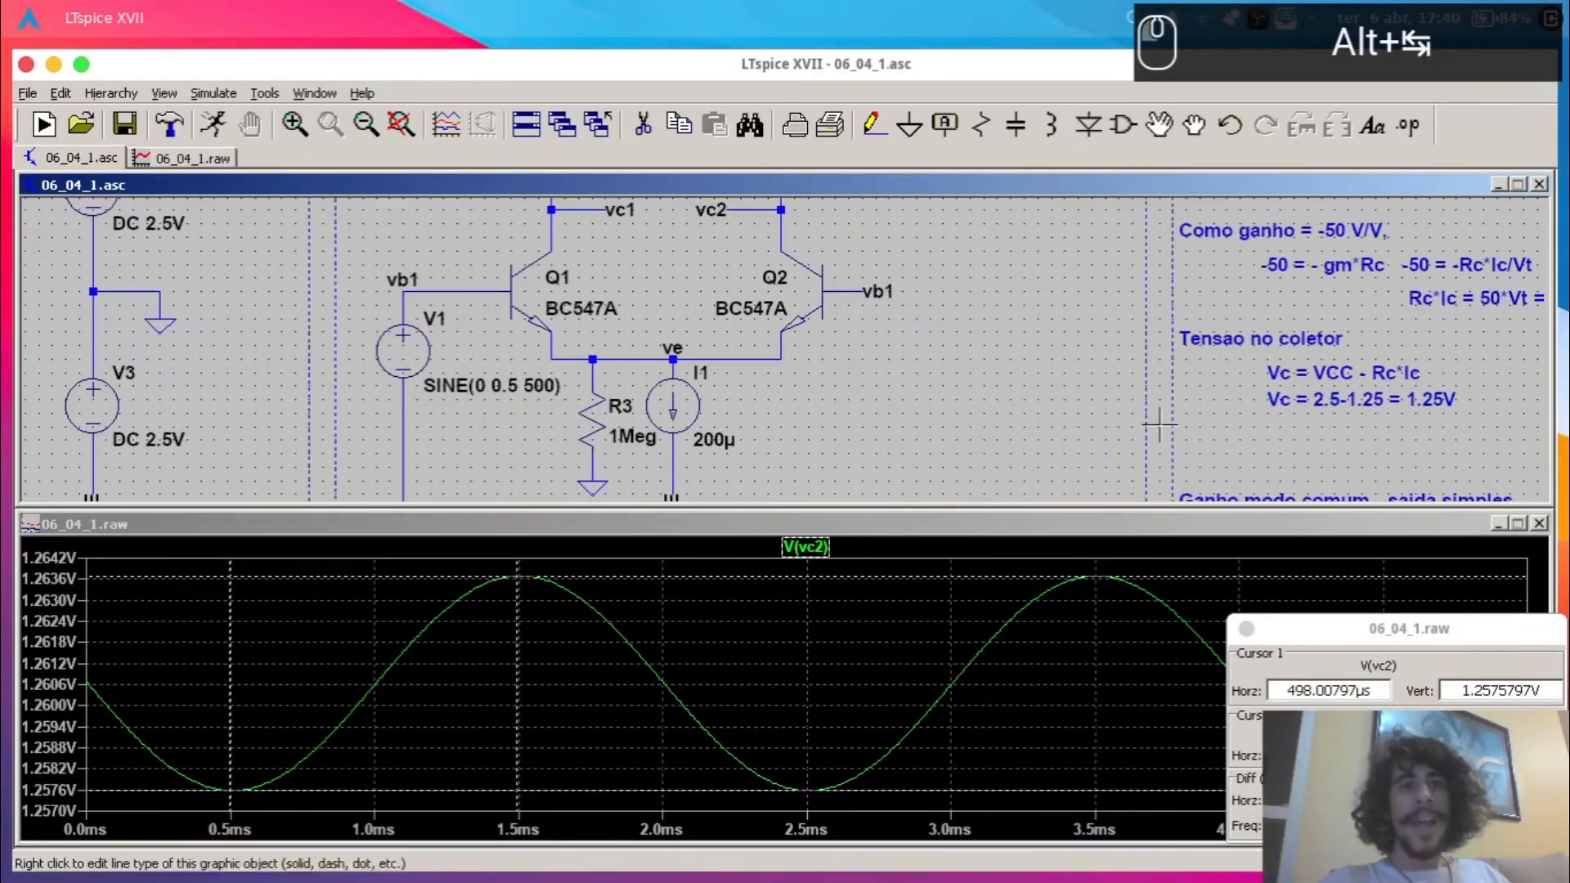
left_click_drag(1022, 430, 1080, 504)
left_click(1390, 654)
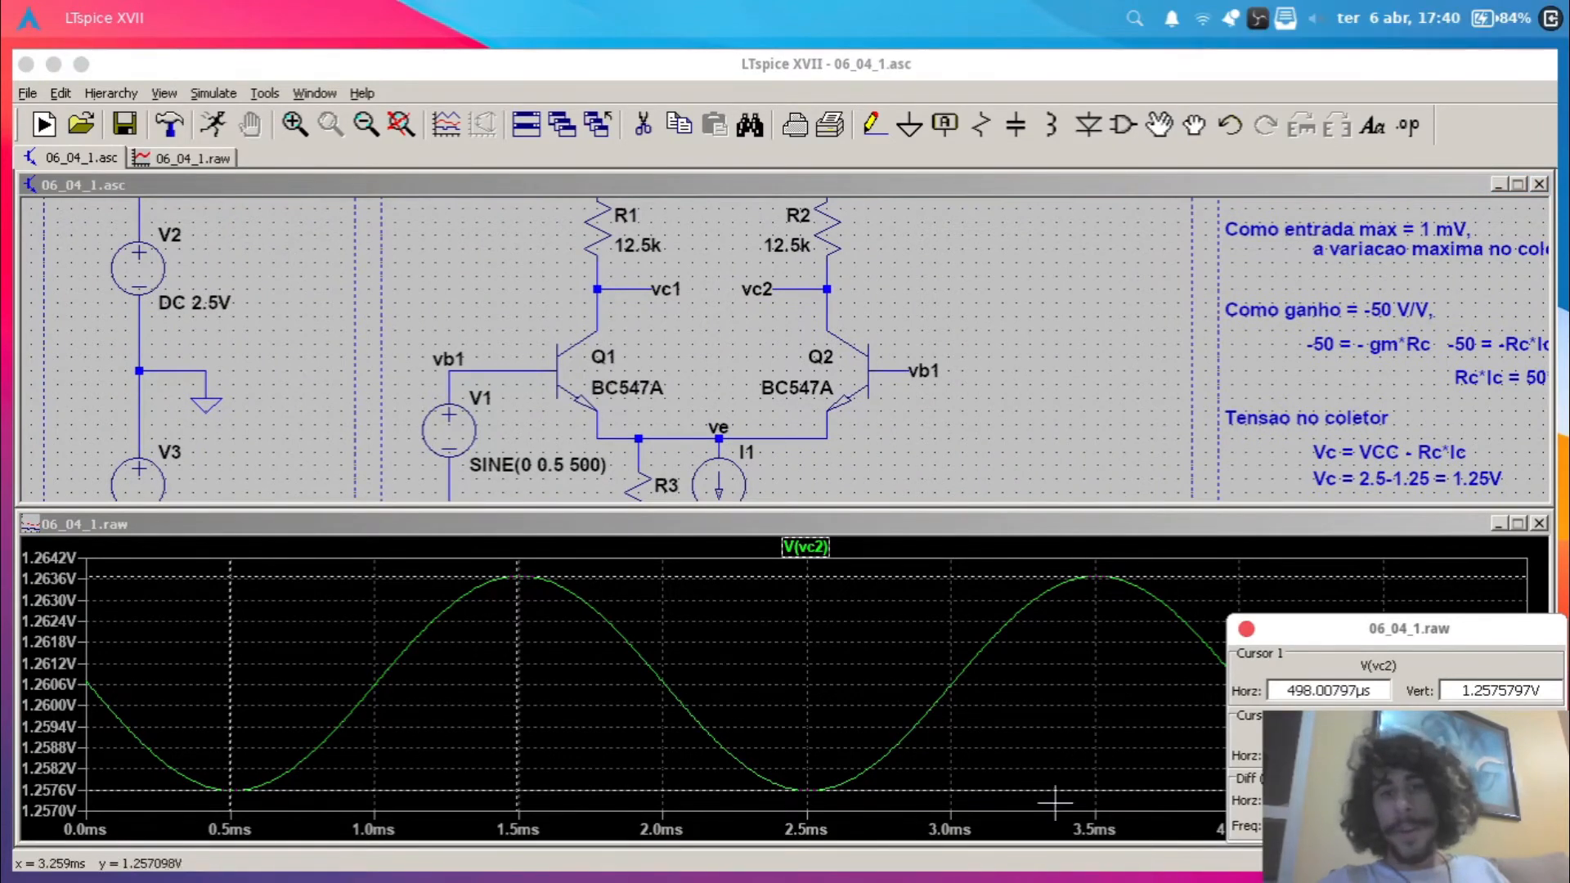
left_click(1389, 788)
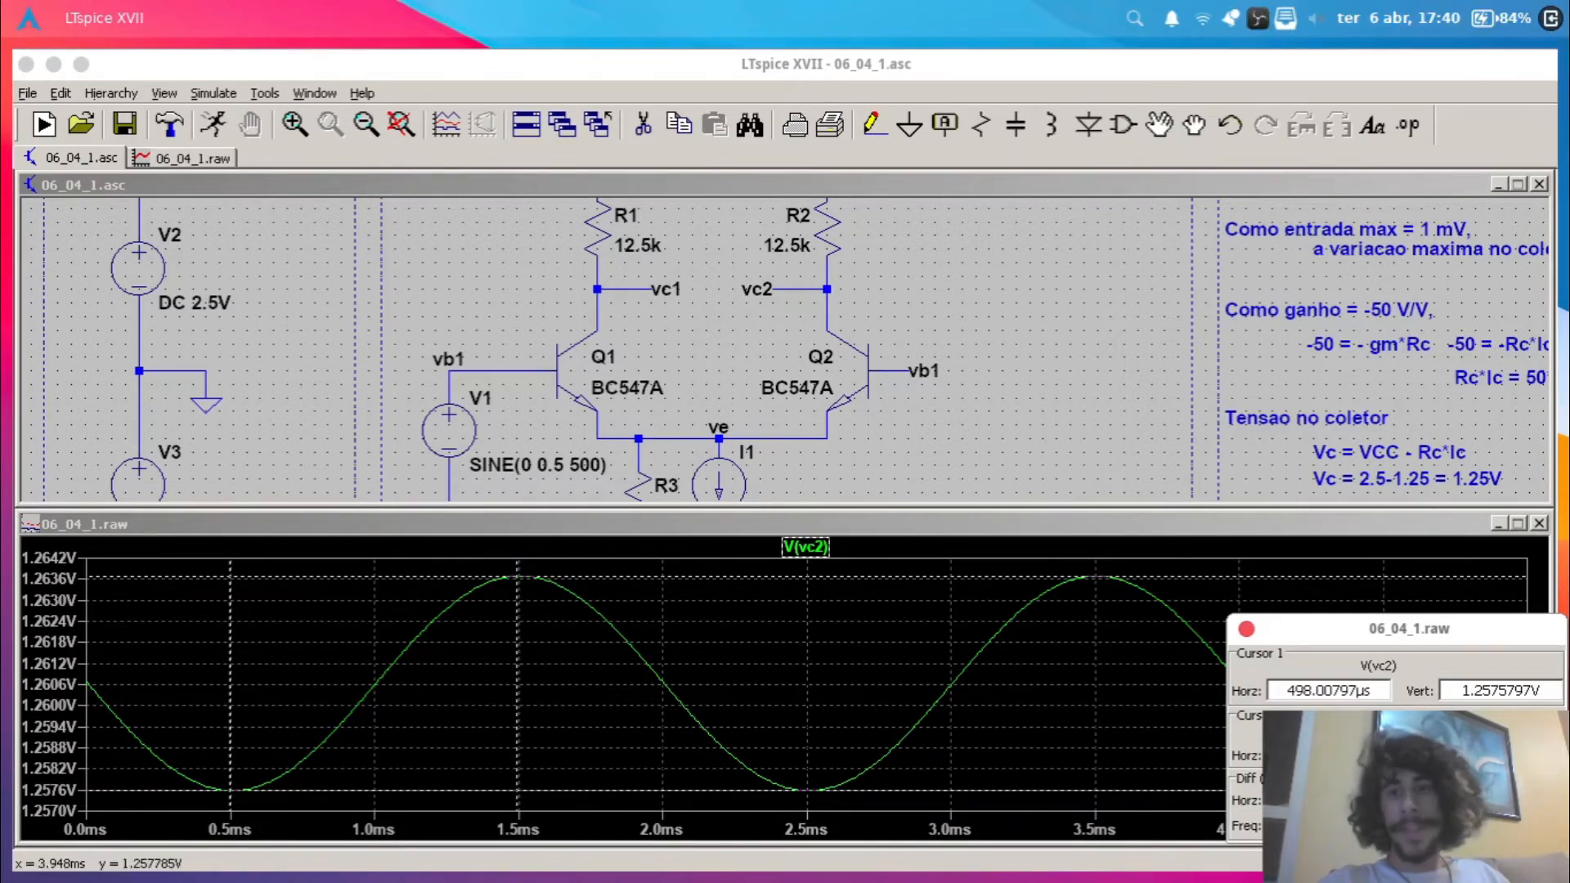
key("ctrl+c")
- Switch to the Python terminal and halve the copied peak-to-peak value by evaluating 6.1100874/2
key("alt+Tab")
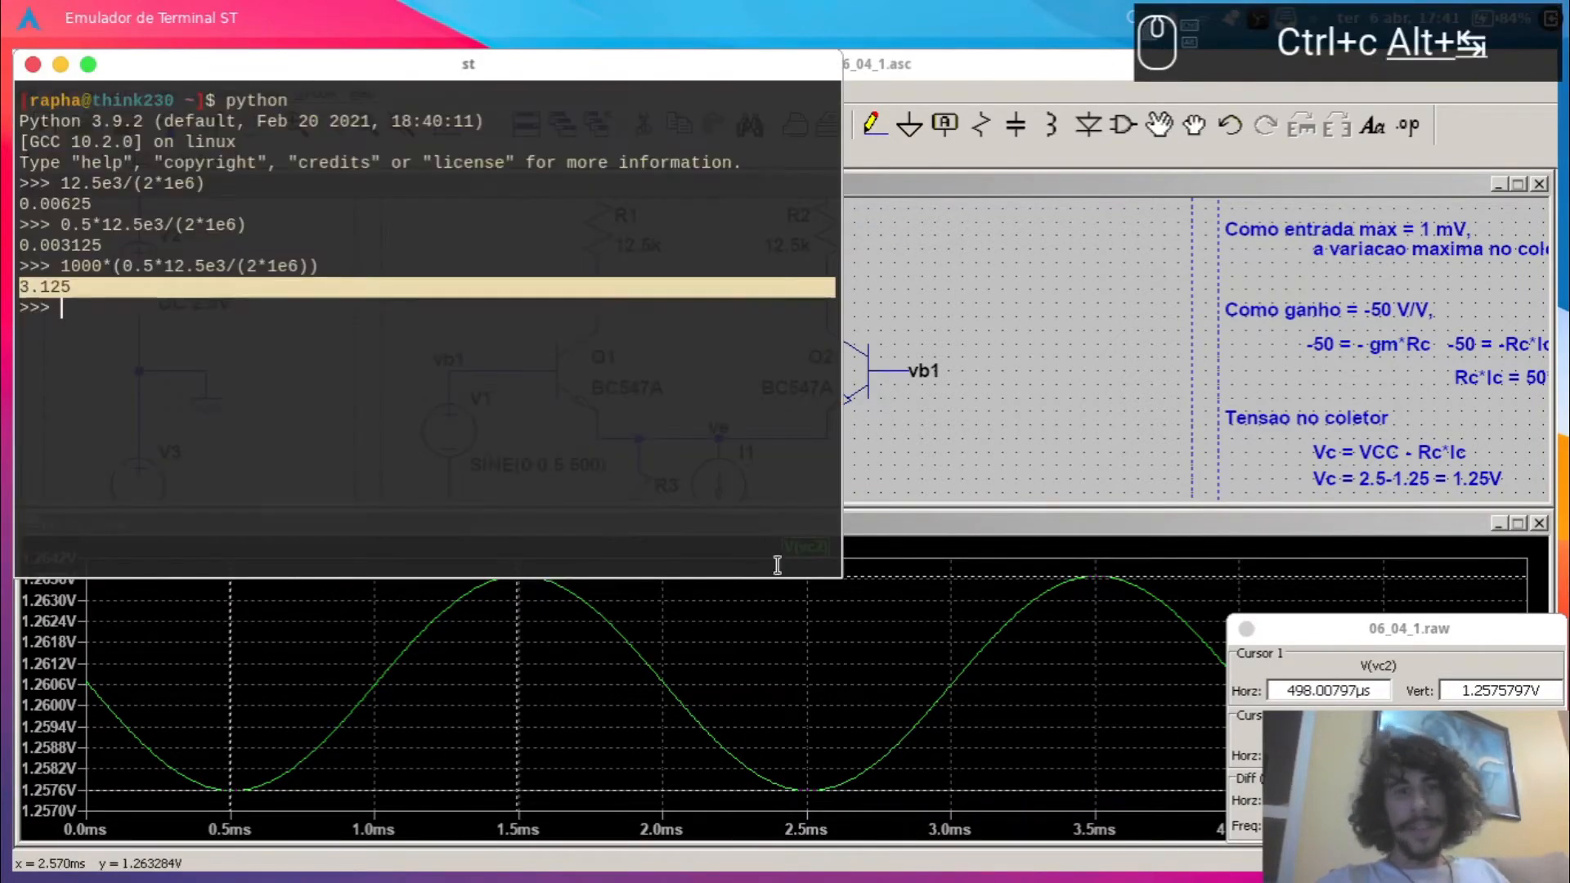
key("alt+v")
key("BackSpace")
key("BackSpace")
type("/2")
key("Return")
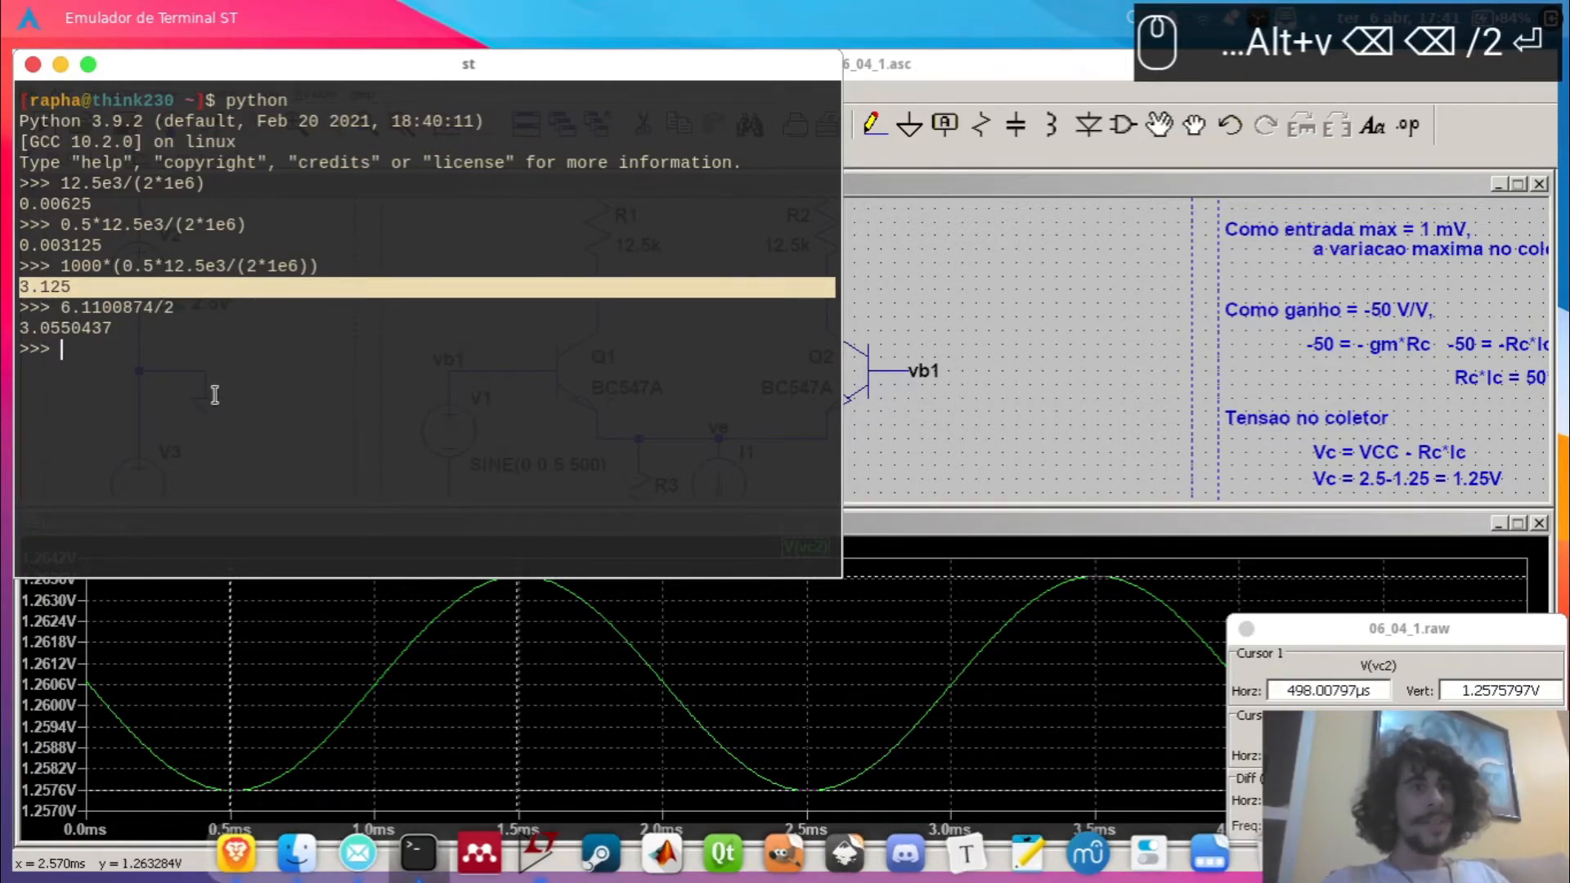
- Compare the expected output amplitude with the halved simulated value in the Python terminal
left_click(207, 345)
triple_click(84, 284)
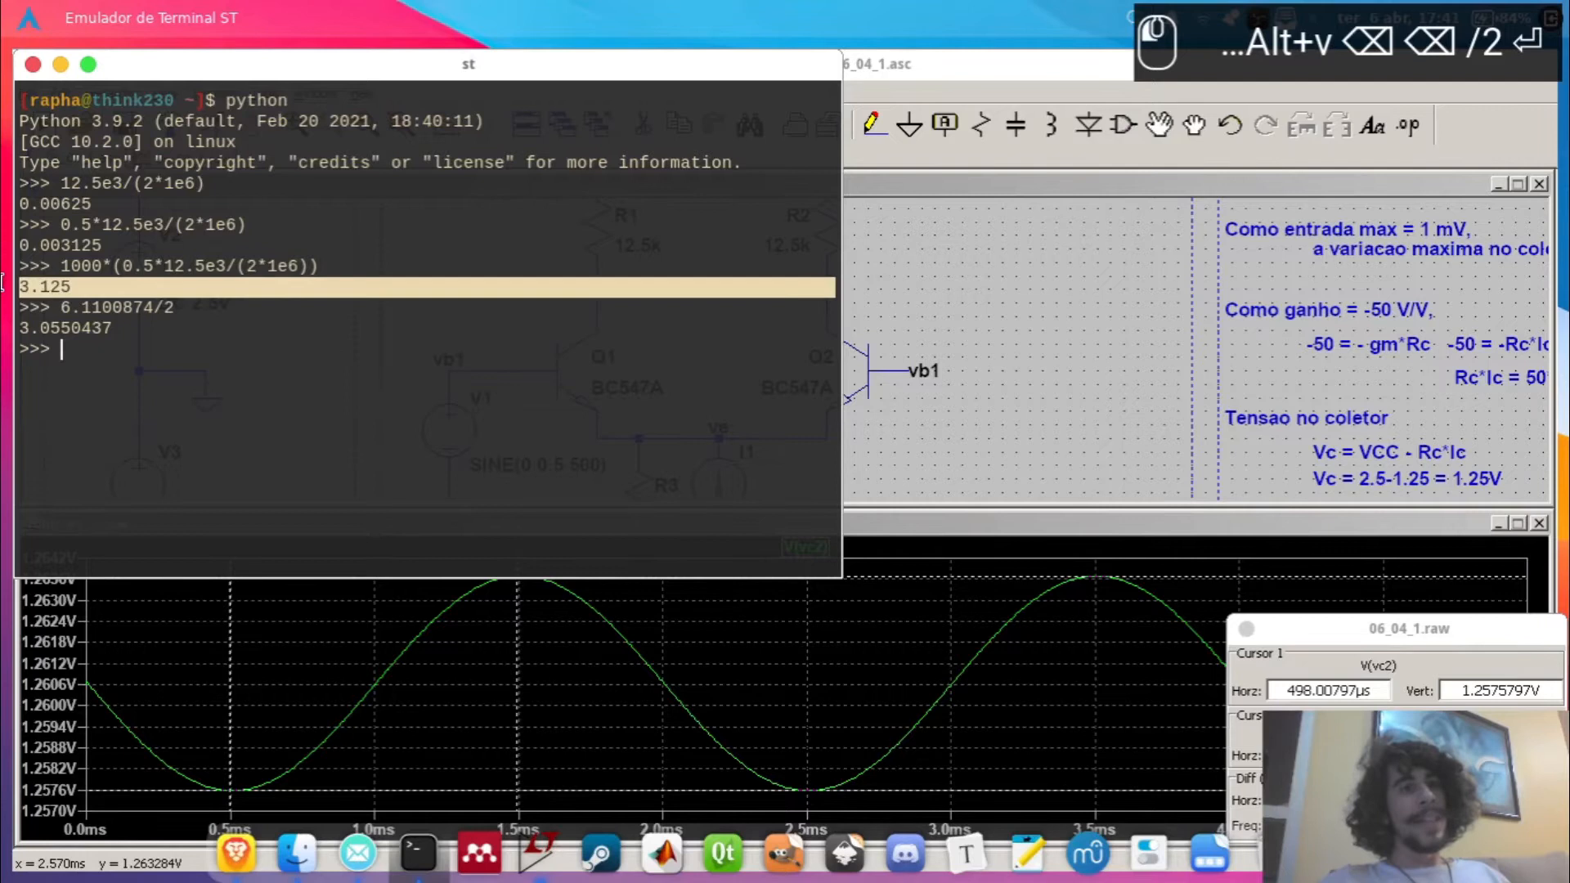
triple_click(32, 327)
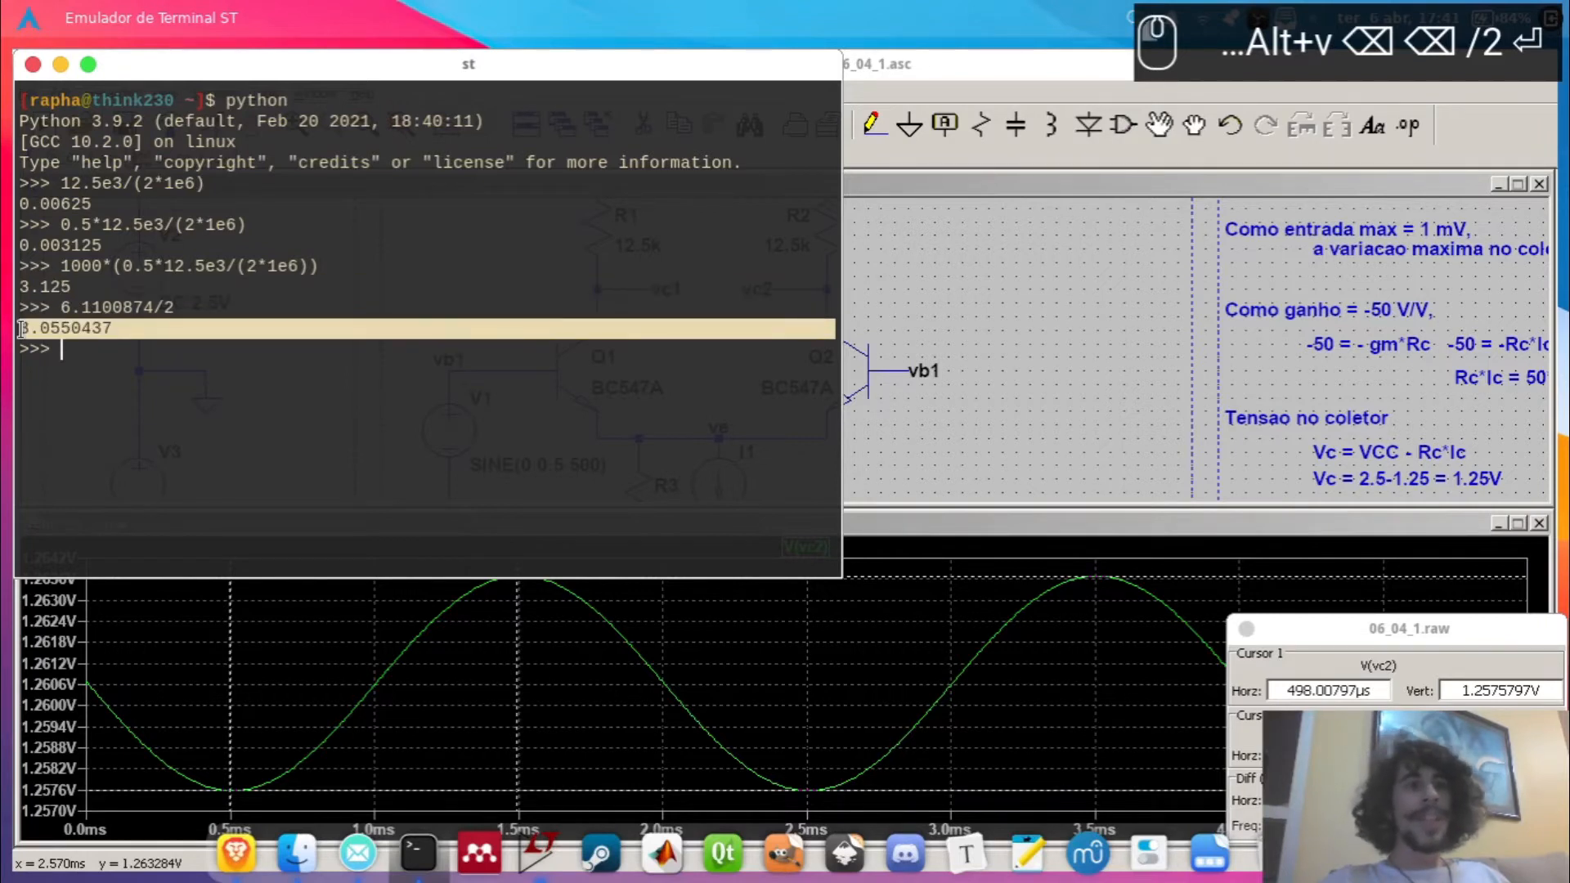
- Switch to LTspice and set the tail resistor R3 to 100k
left_click(1108, 286)
left_click_drag(1066, 378, 1103, 301)
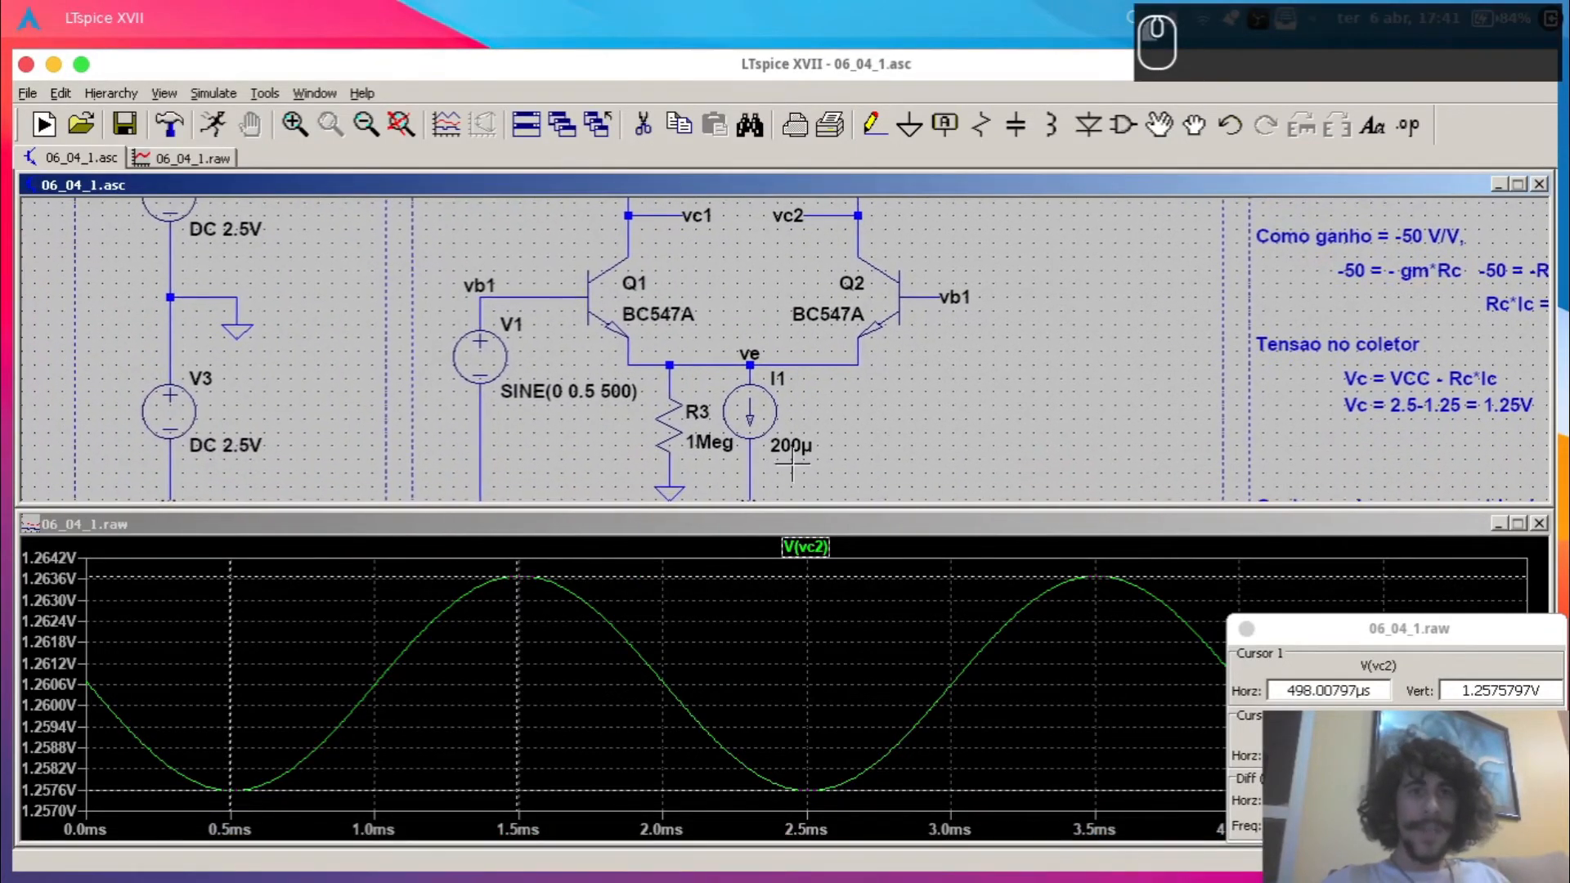
right_click(706, 440)
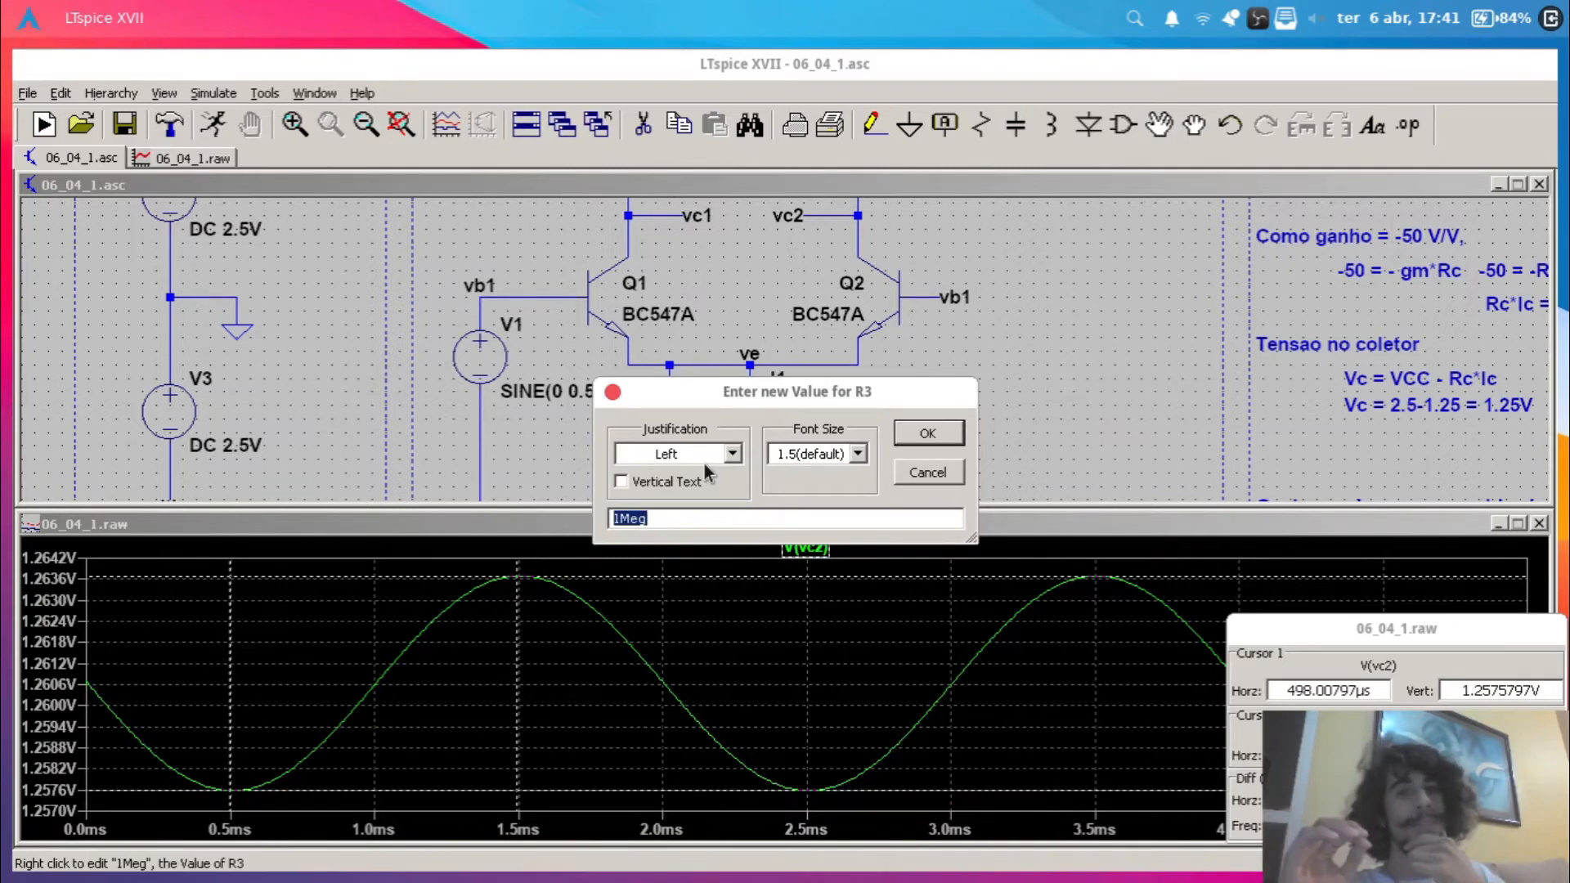
key("Right")
key("Left")
key("Left")
key("Left")
type("00k")
key("Delete")
key("Delete")
key("Delete")
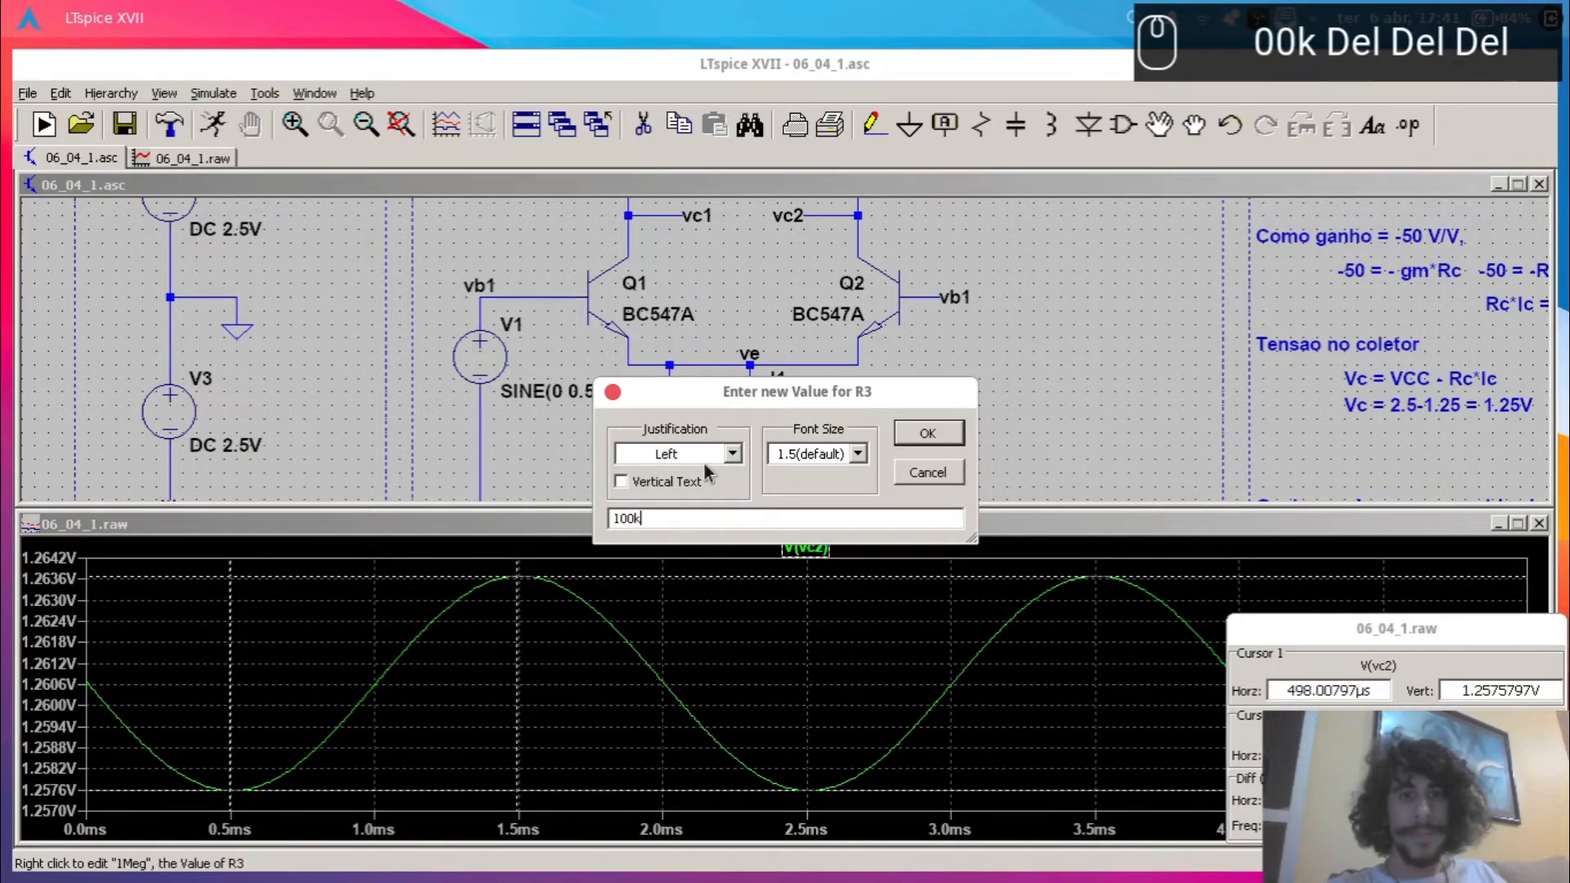
key("Return")
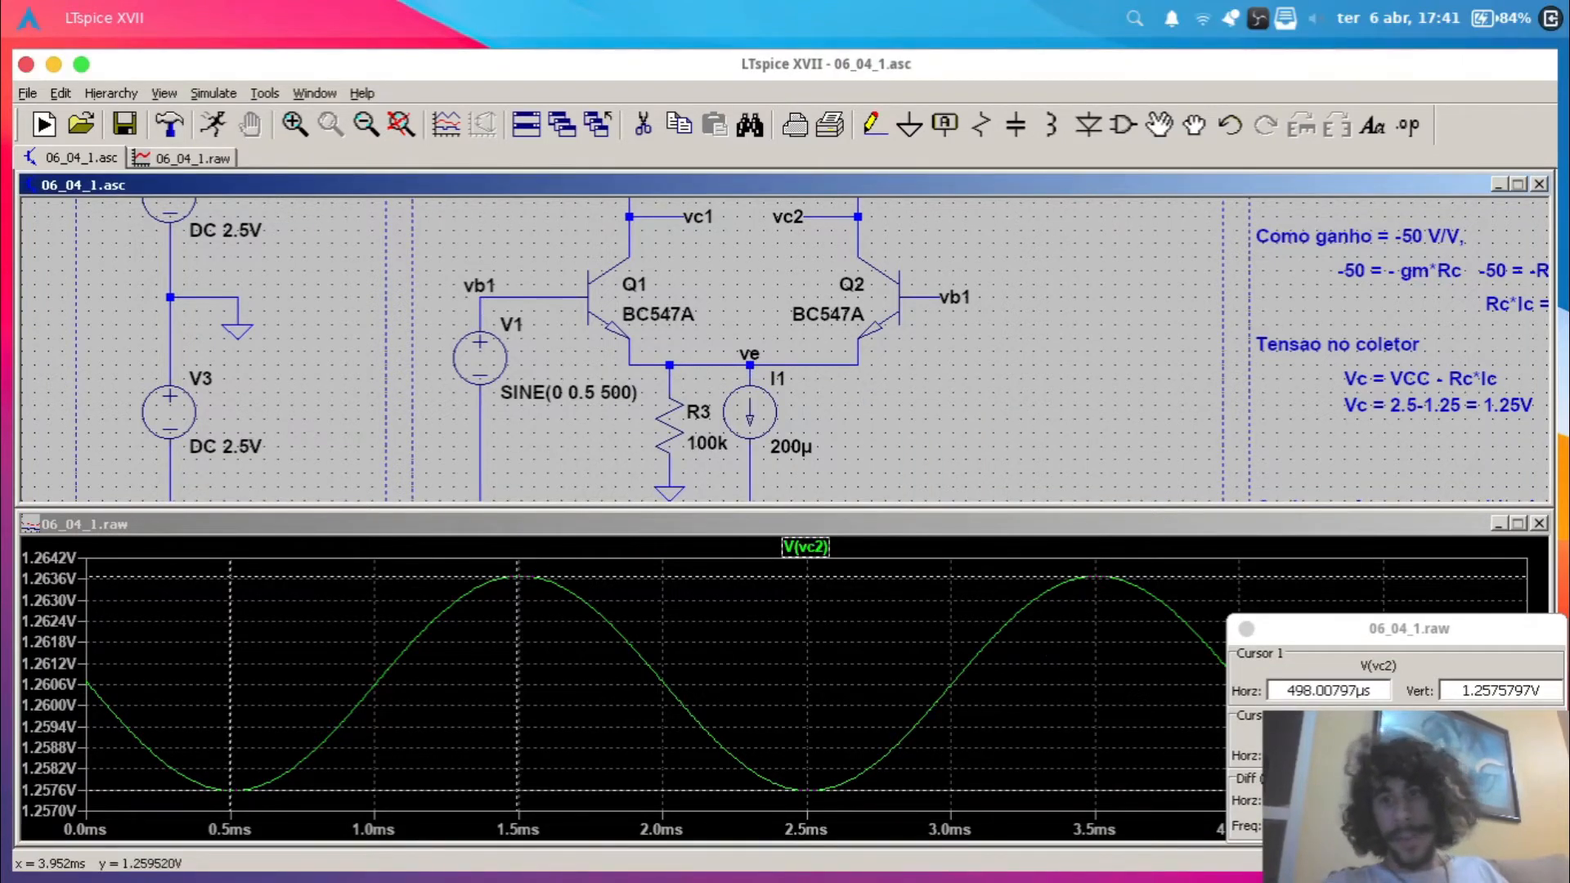
- Rerun the simulation and place the V(vc2) cursors on the peak near 1.5 ms and the trough near 0.5 ms
left_click(1447, 799)
left_click(213, 124)
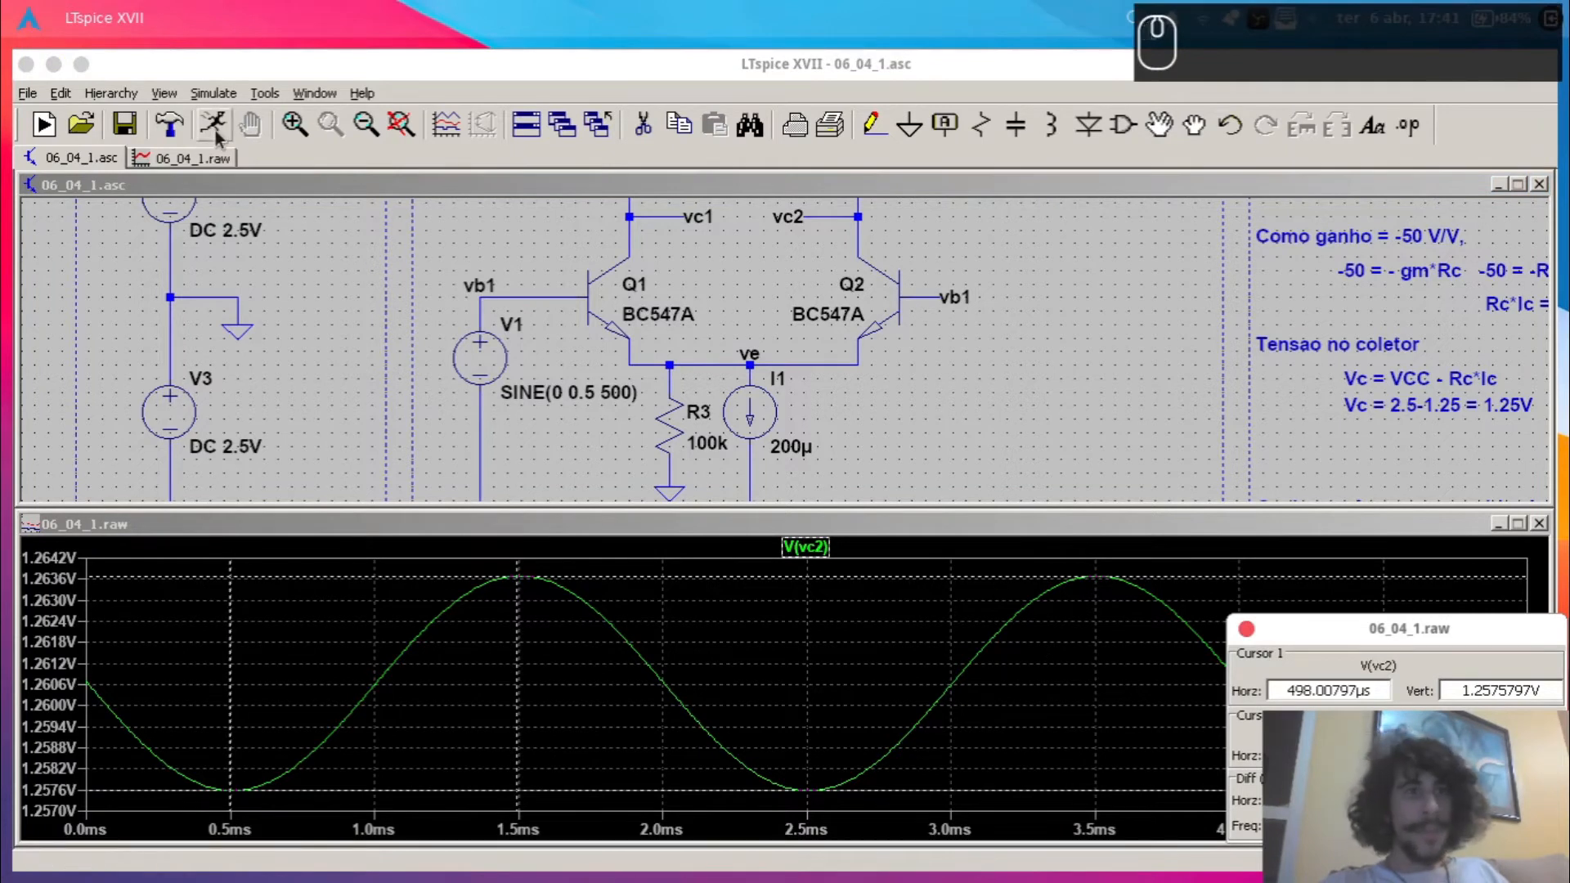
left_click_drag(479, 580, 514, 566)
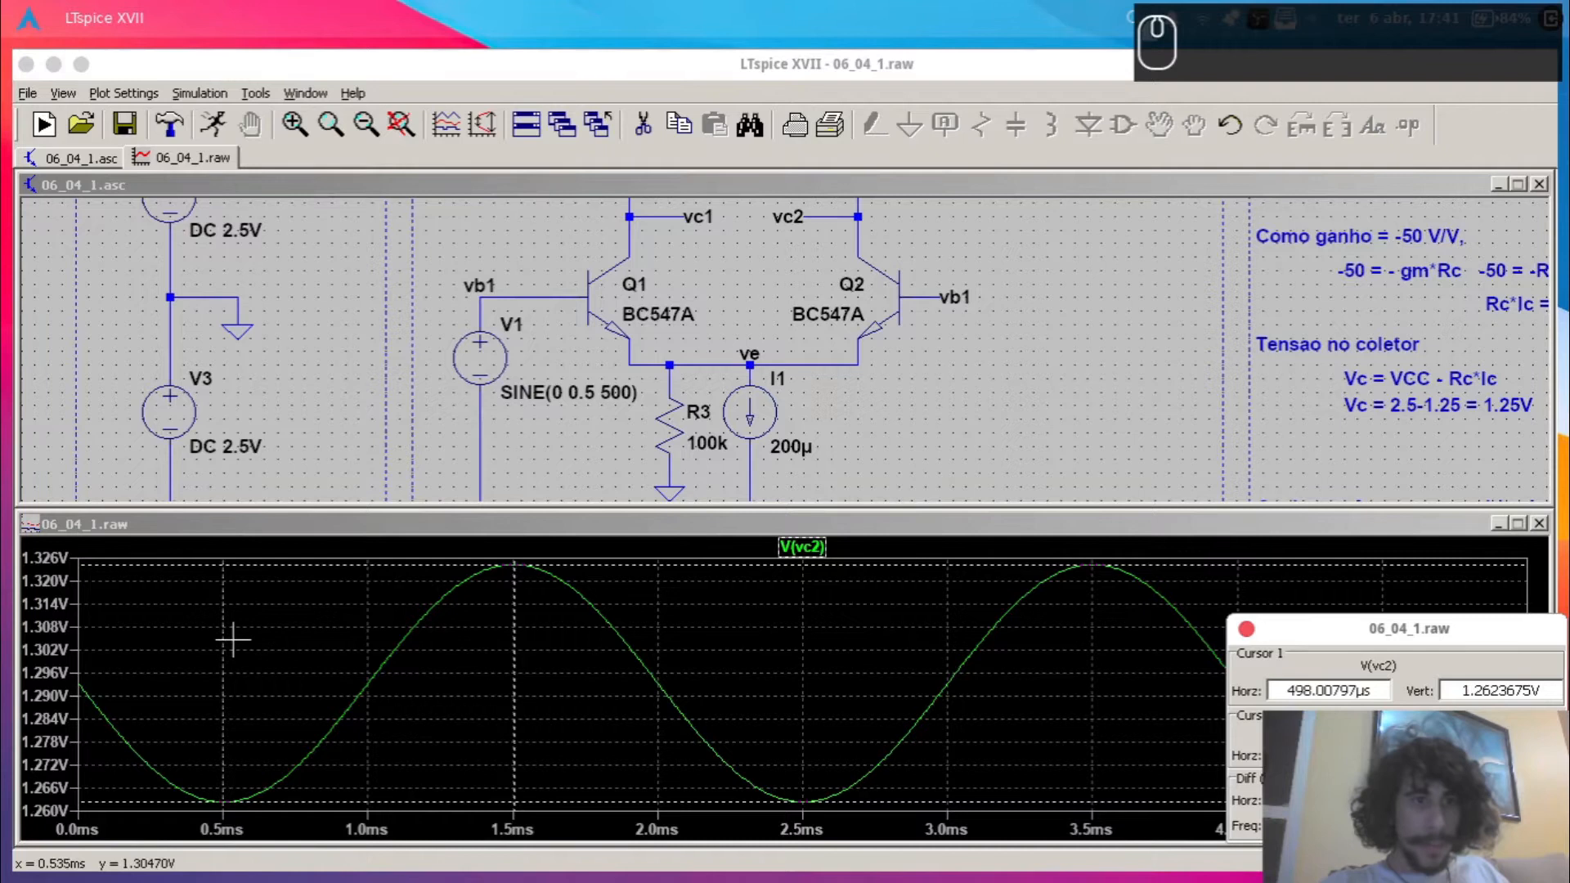
left_click_drag(224, 635, 221, 640)
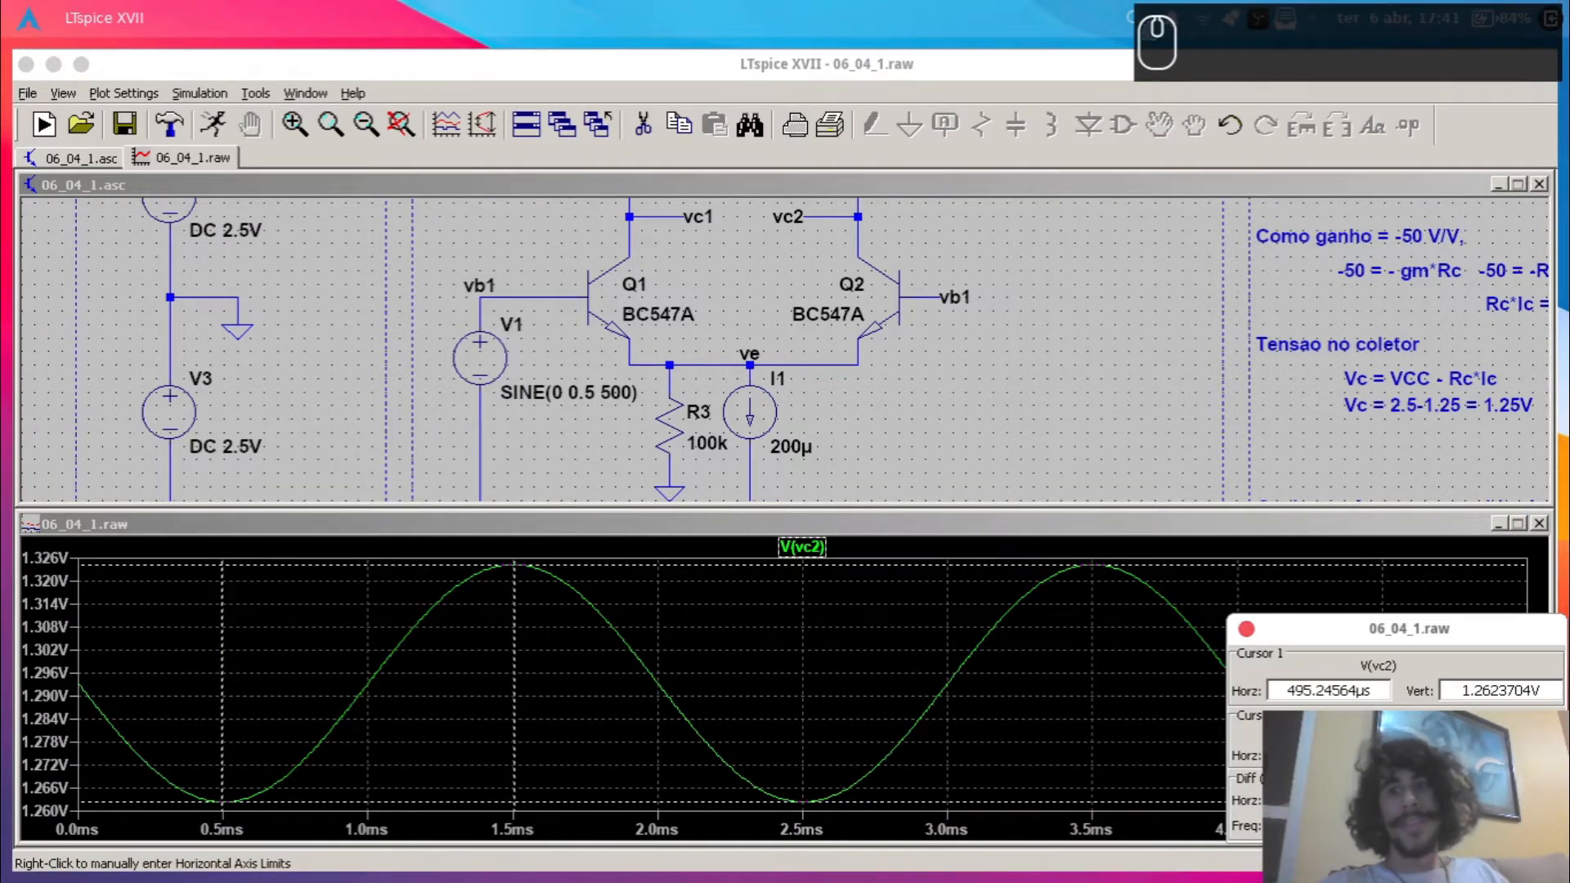
- Set the tail resistor R3 to 50k
left_click_drag(1063, 412, 764, 413)
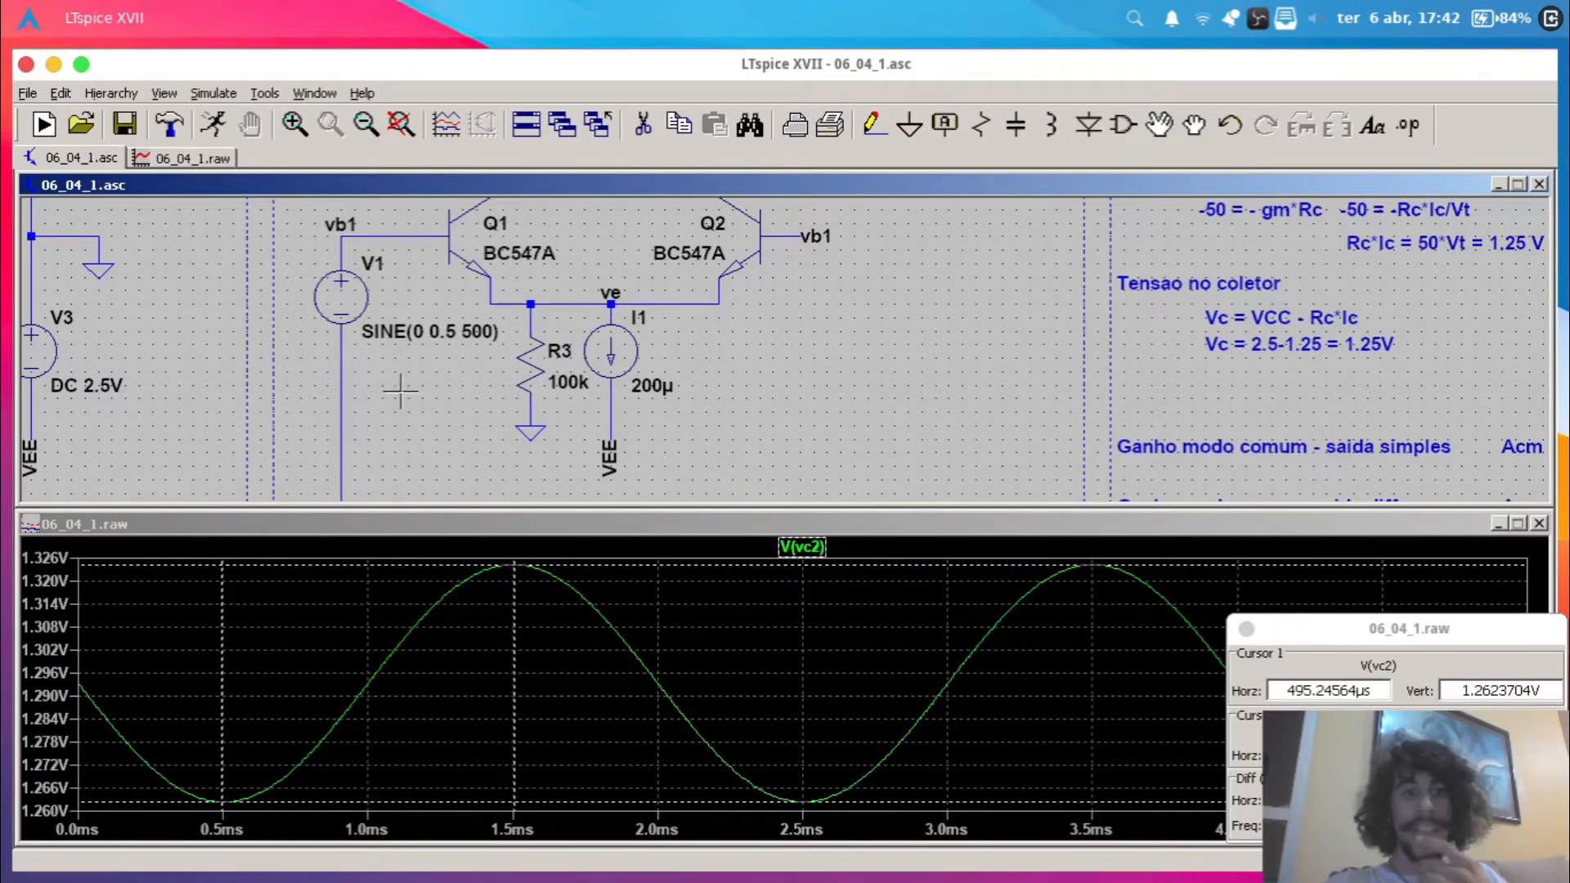
right_click(570, 387)
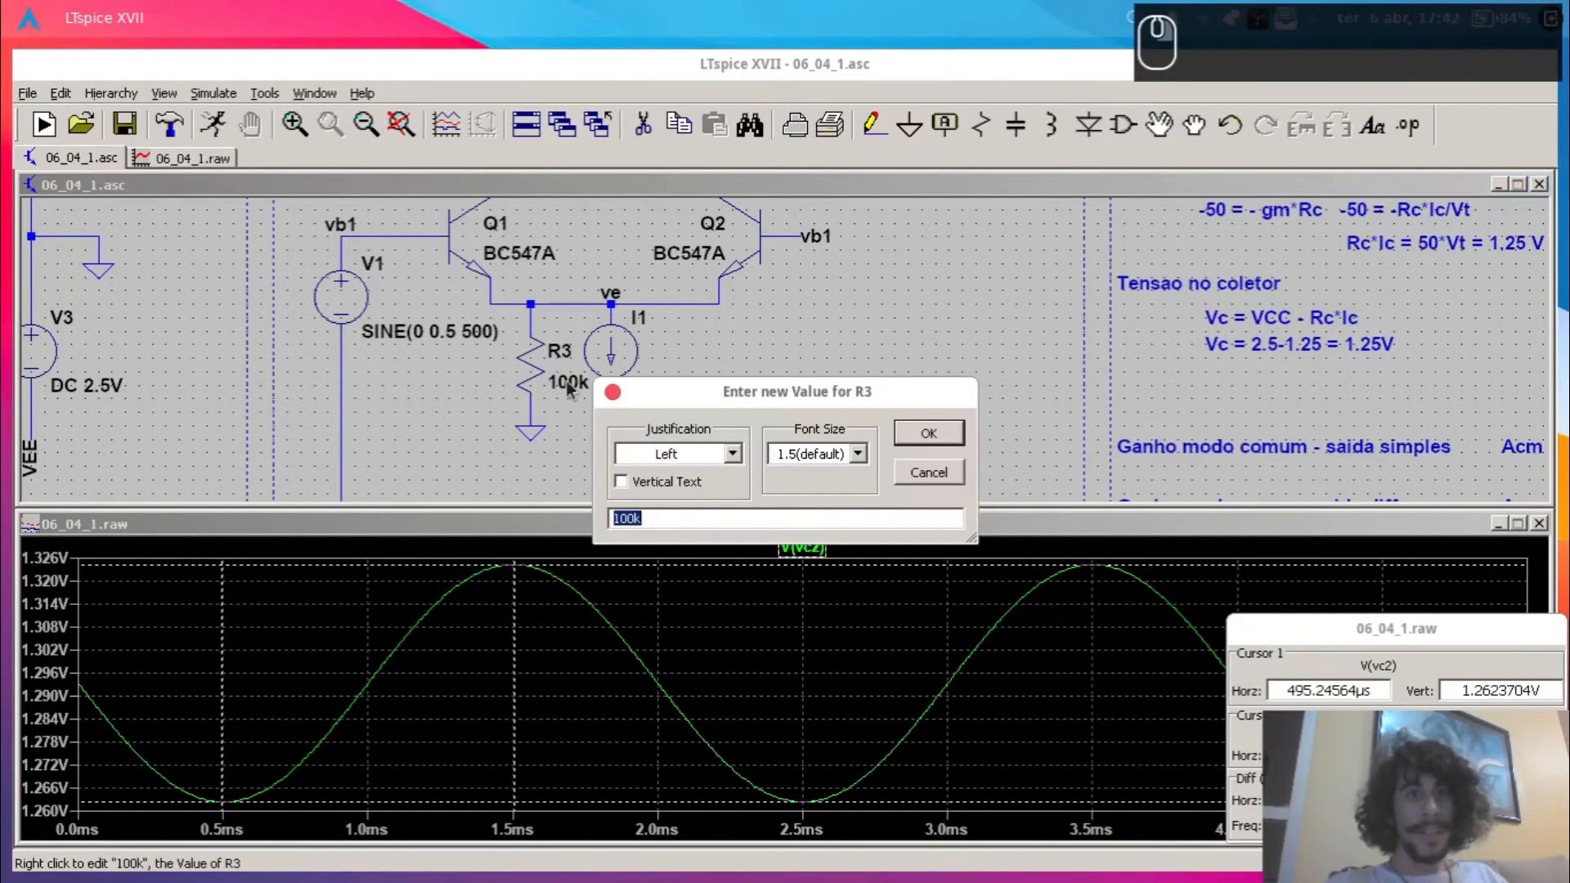
left_click_drag(646, 519, 561, 517)
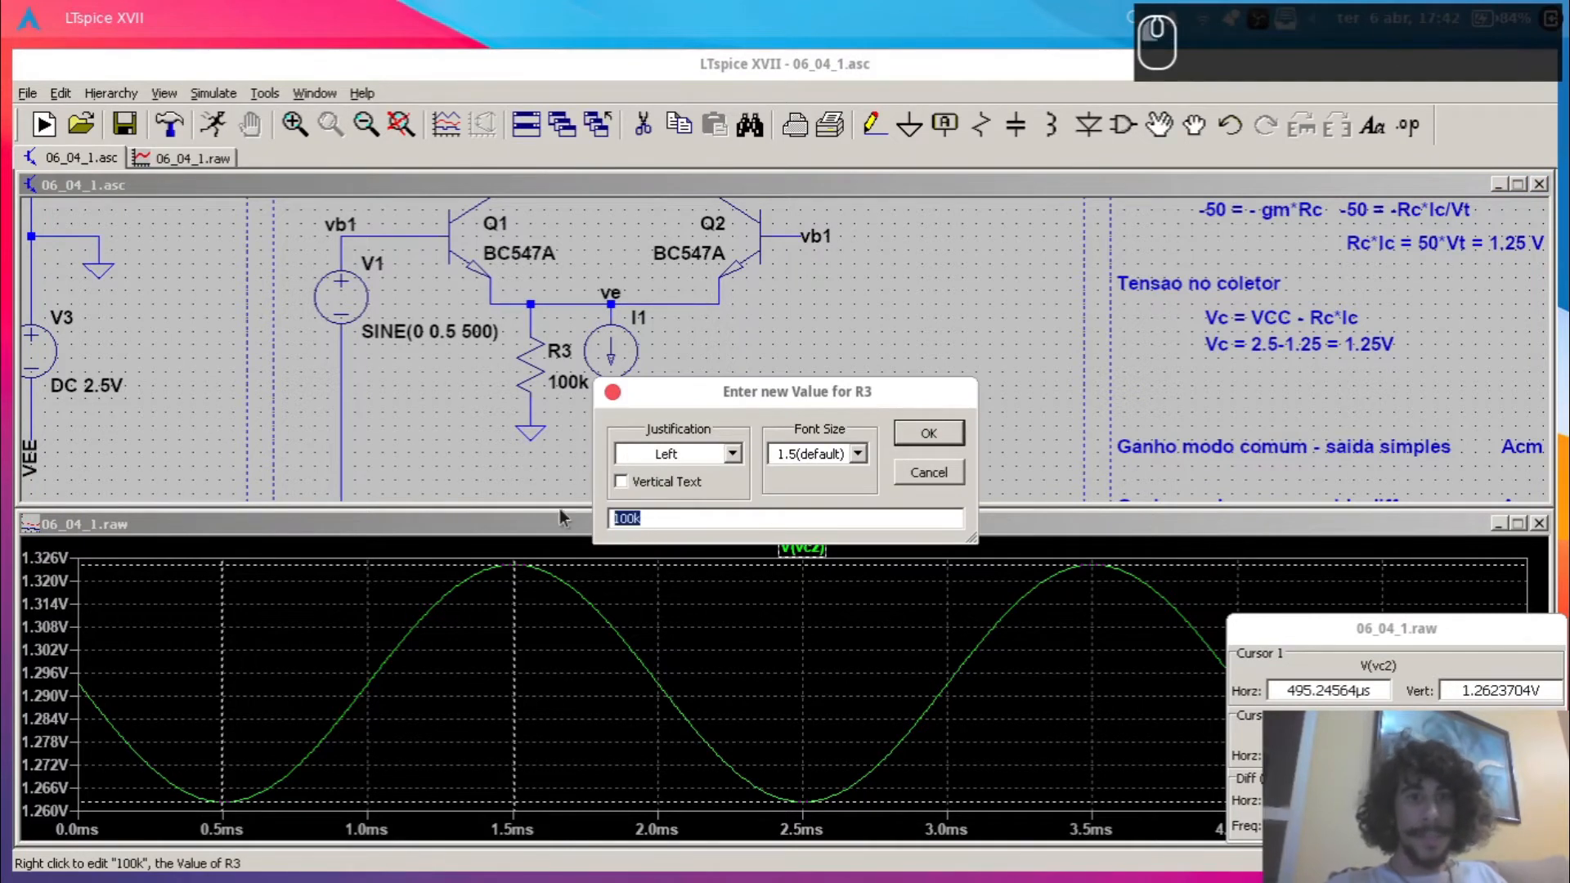
type("50k")
key("Return")
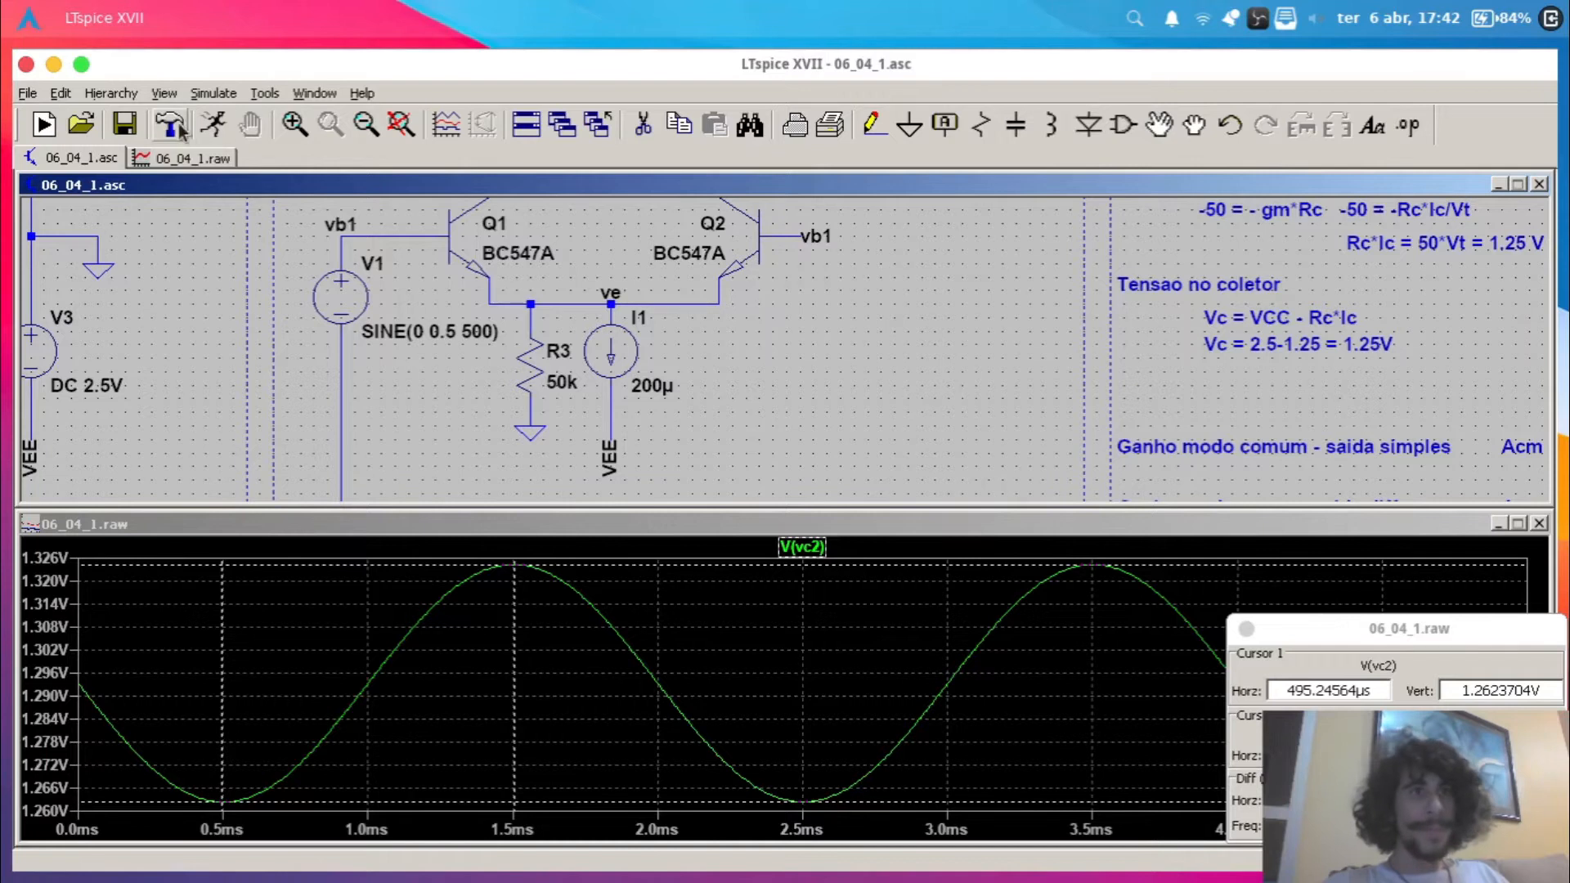
- Run the simulation again and move the second V(vc2) cursor onto the peak near 1.5 ms
left_click(212, 124)
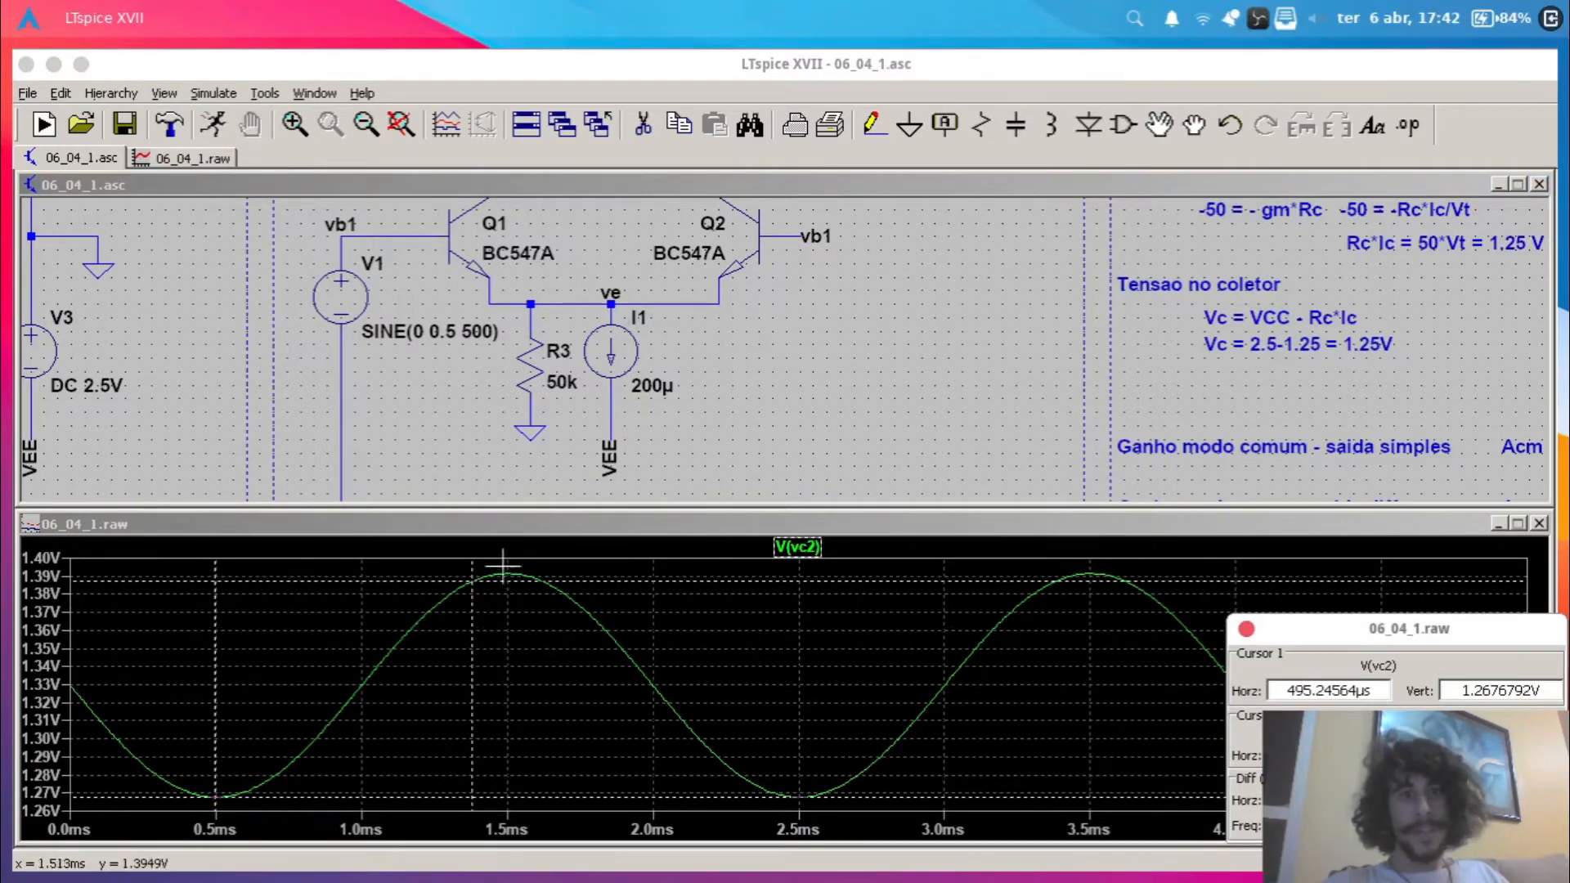
left_click_drag(473, 585, 515, 591)
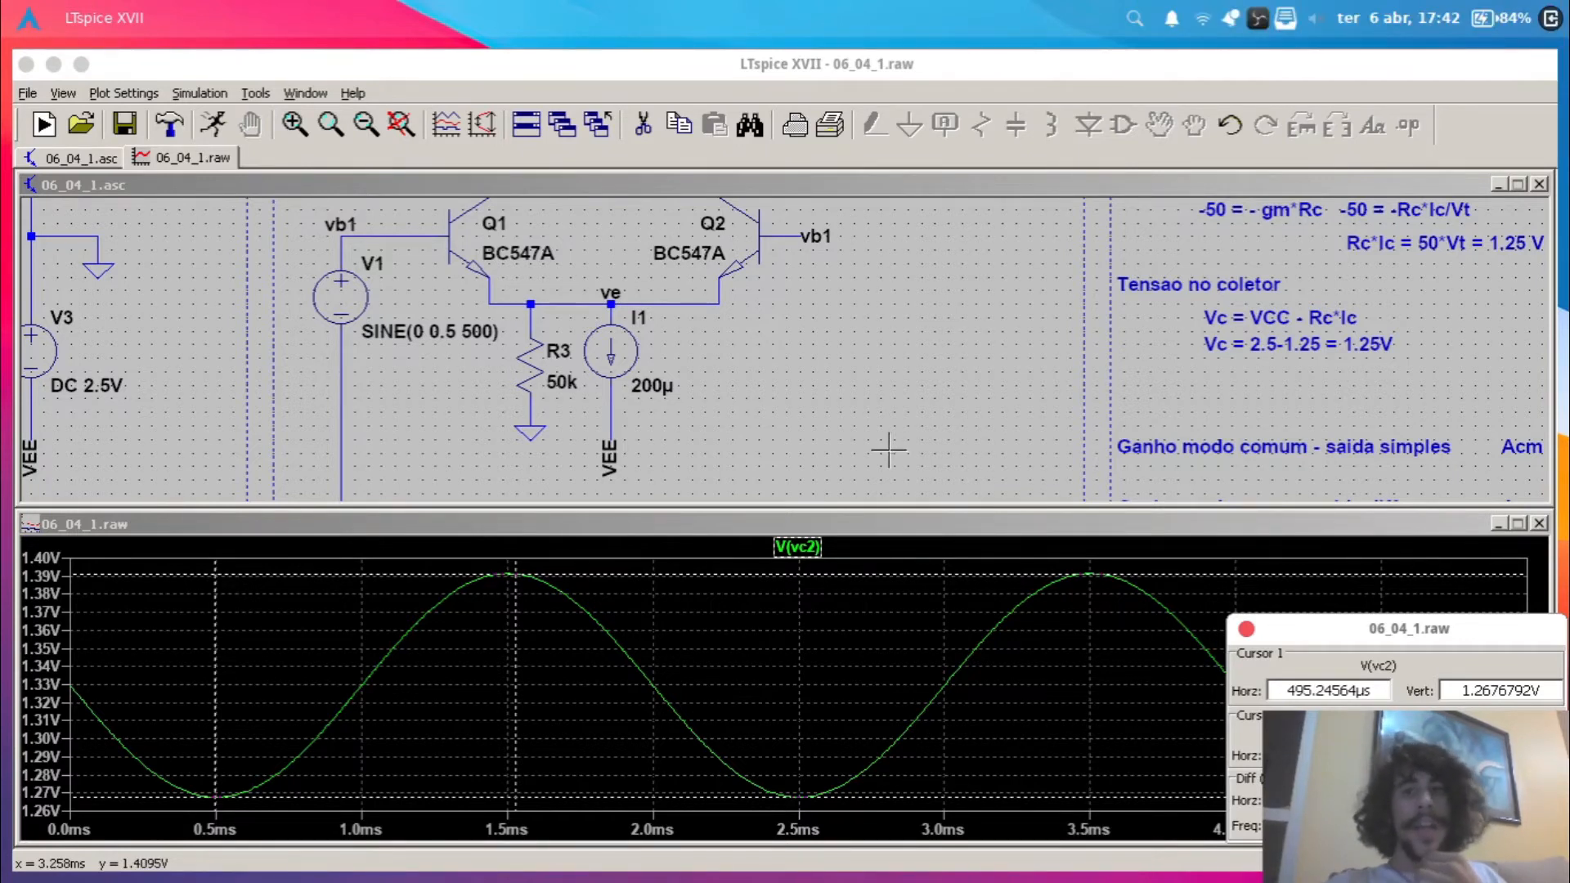
left_click(811, 376)
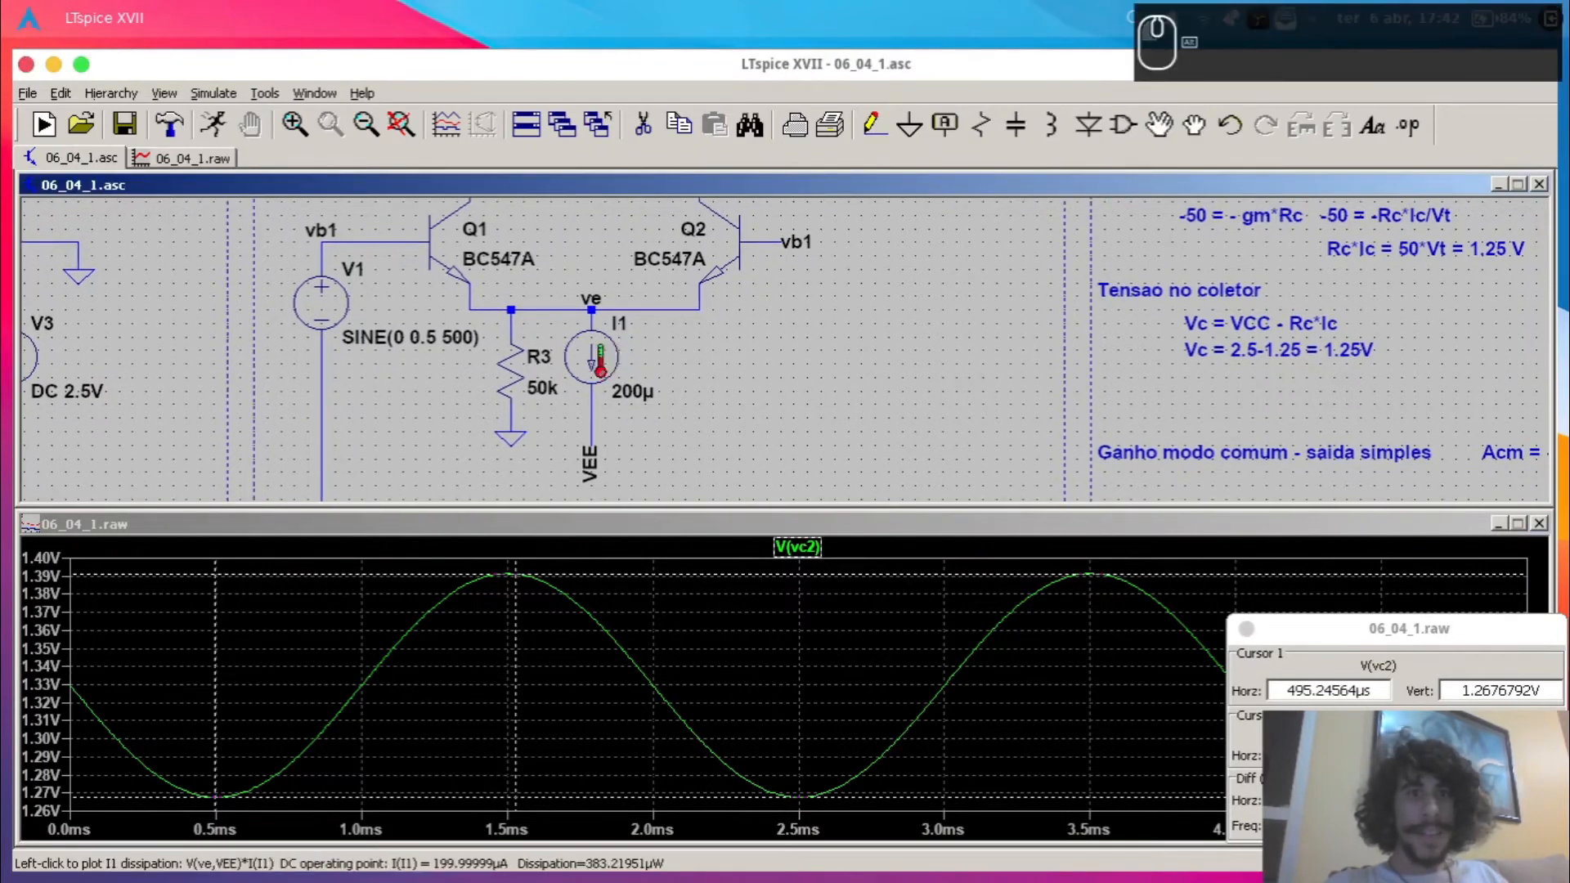
- Switch to the Python terminal and compute the expected amplitude in millivolts as 1000*(0.5*12.5e3/(2*50e3))
key("alt+Tab")
key("Up")
key("Up")
key("Left")
key("Left")
key("Left")
key("Left")
key("Left")
key("Left")
key("Left")
key("Left")
key("Left")
key("Left")
key("Left")
key("Right")
key("Right")
key("Right")
key("Right")
key("Right")
key("Right")
key("BackSpace")
key("BackSpace")
key("BackSpace")
type("50e3")
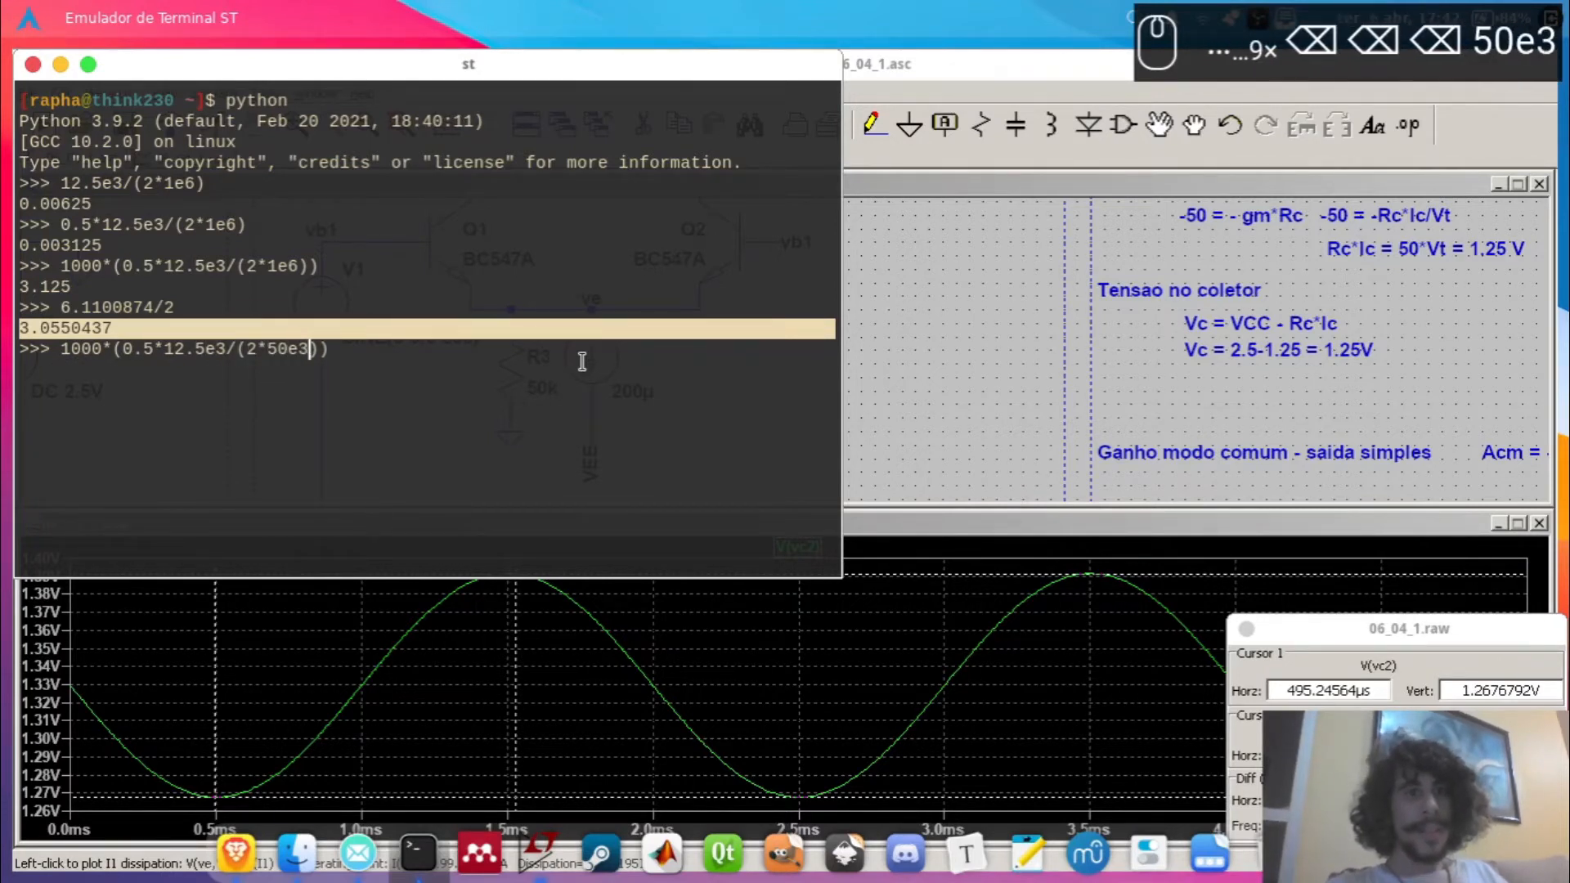
key("Return")
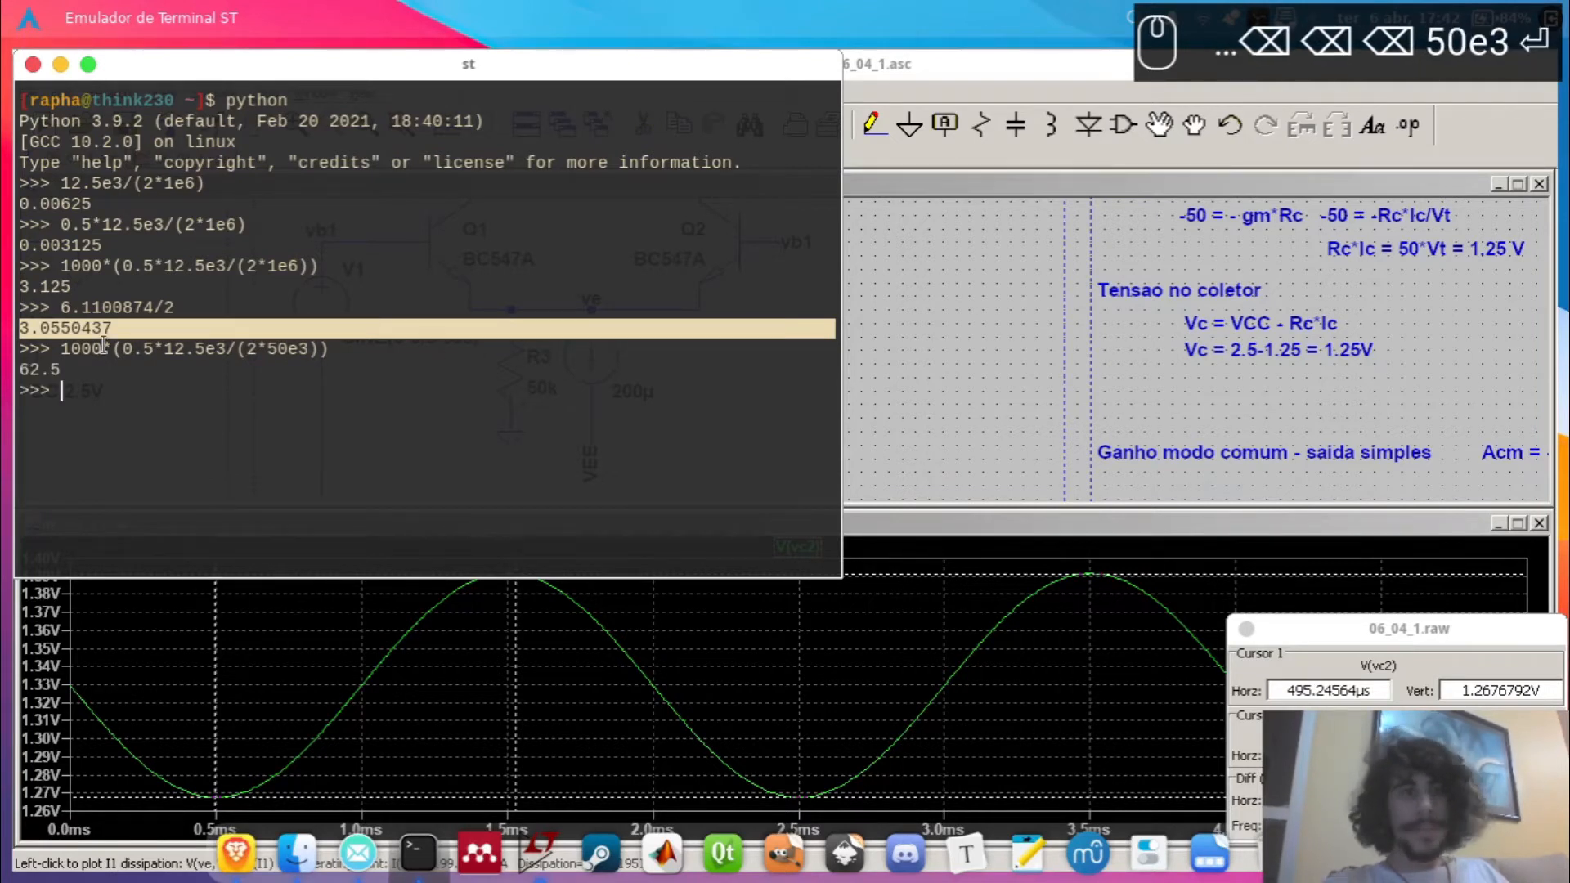
- Copy the vertical cursor difference from LTspice, halve it in Python with 123.53845/2, and compare it with the expected amplitude
left_click(538, 852)
key("ctrl+c")
key("alt+Tab")
key("alt+Tab")
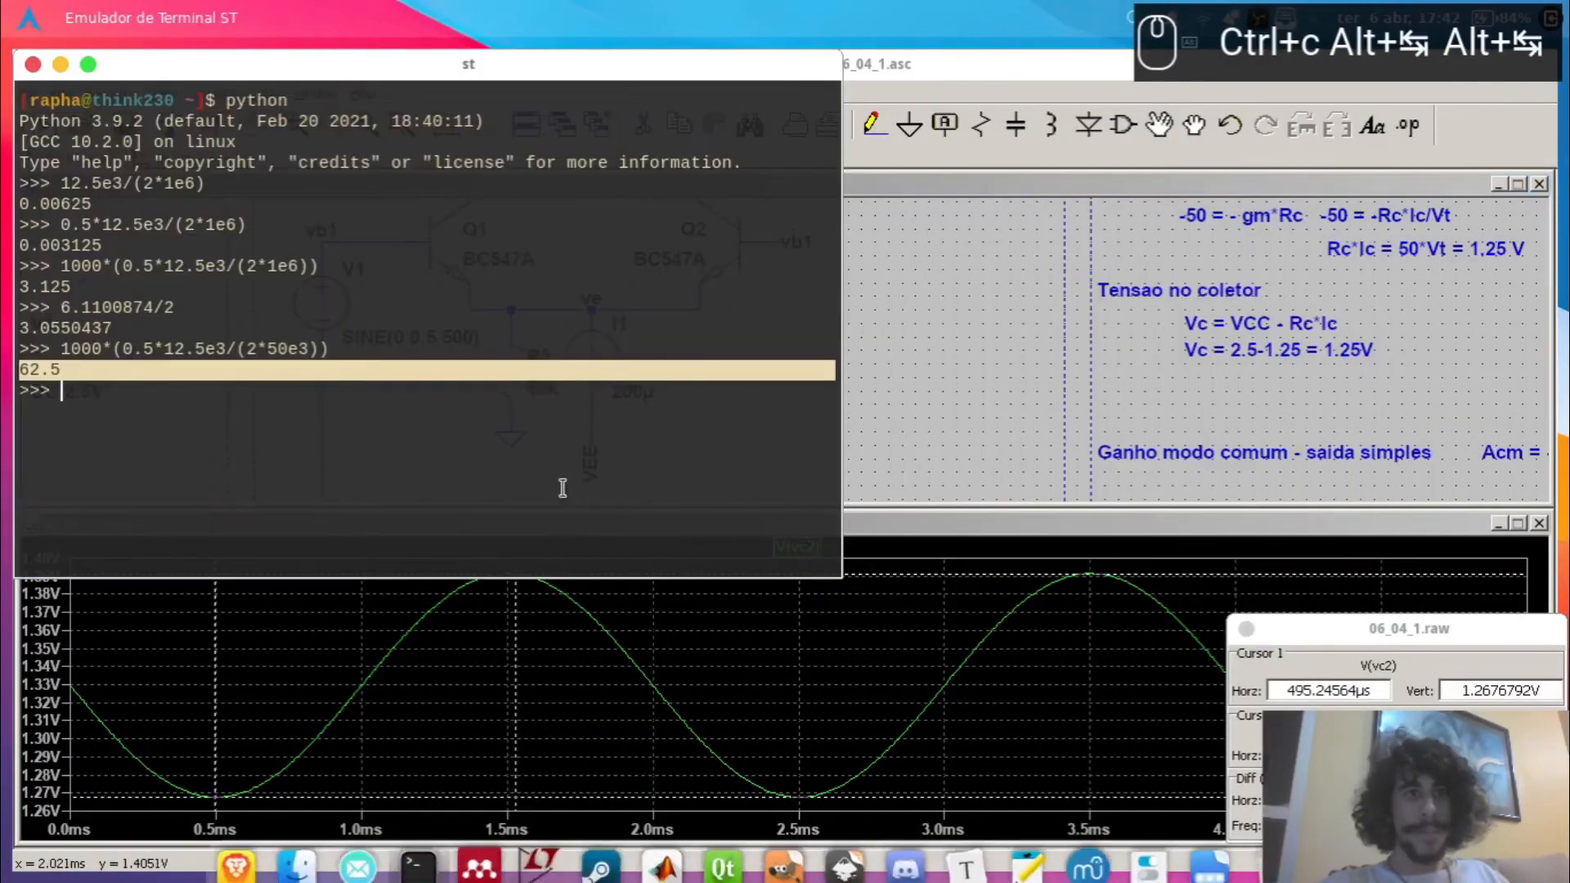
key("alt+v")
type("/2")
key("Return")
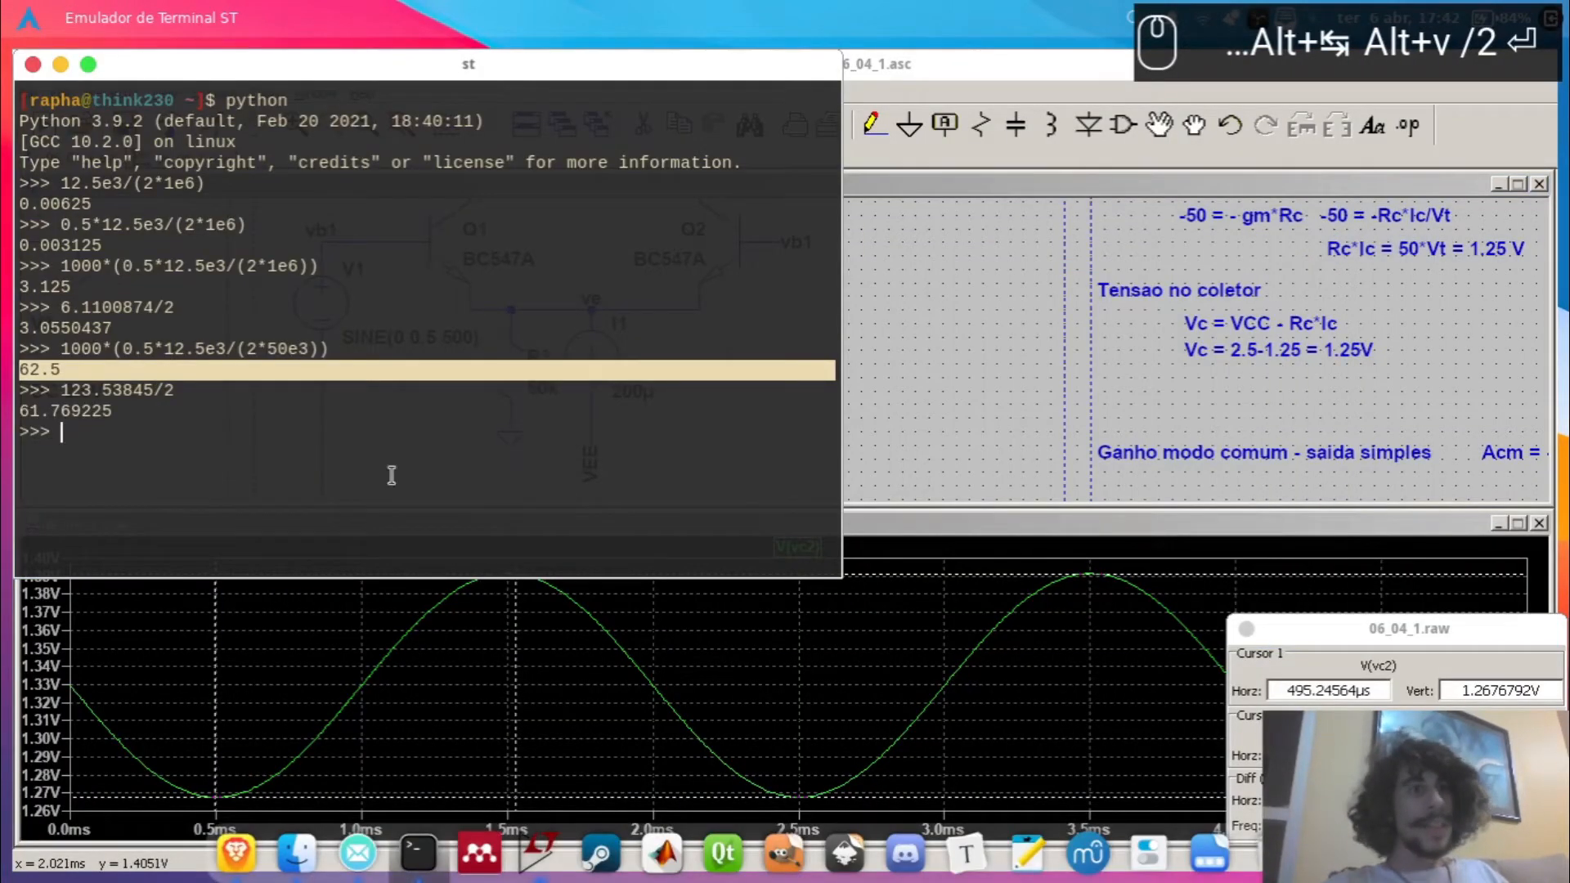
triple_click(57, 413)
triple_click(33, 370)
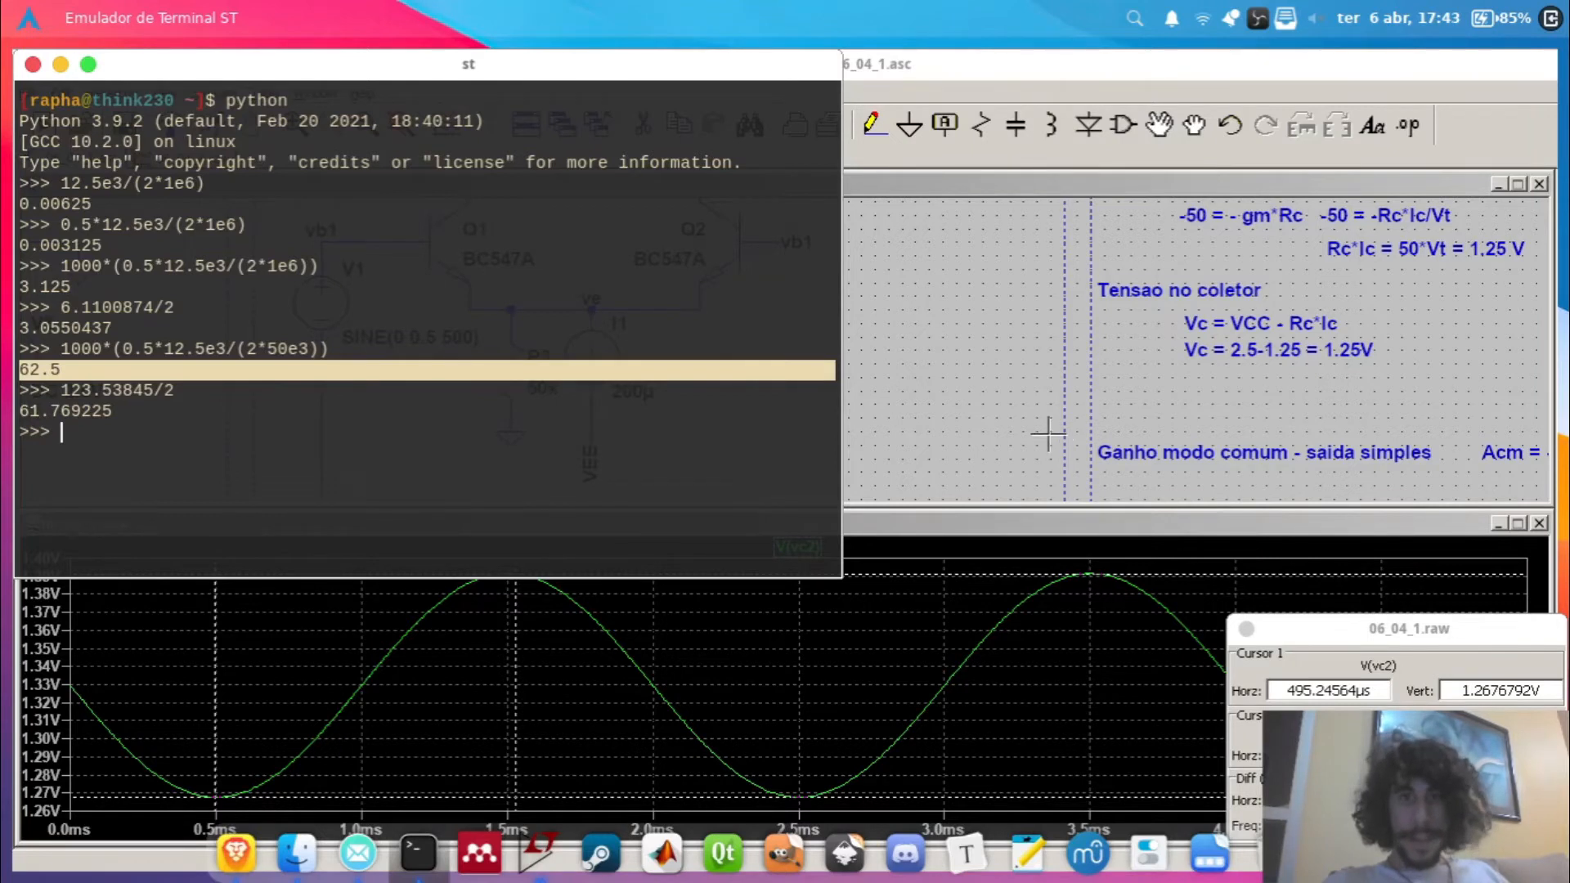
- Switch to LTspice and delete the vb1 label from Q2's base
left_click(1048, 434)
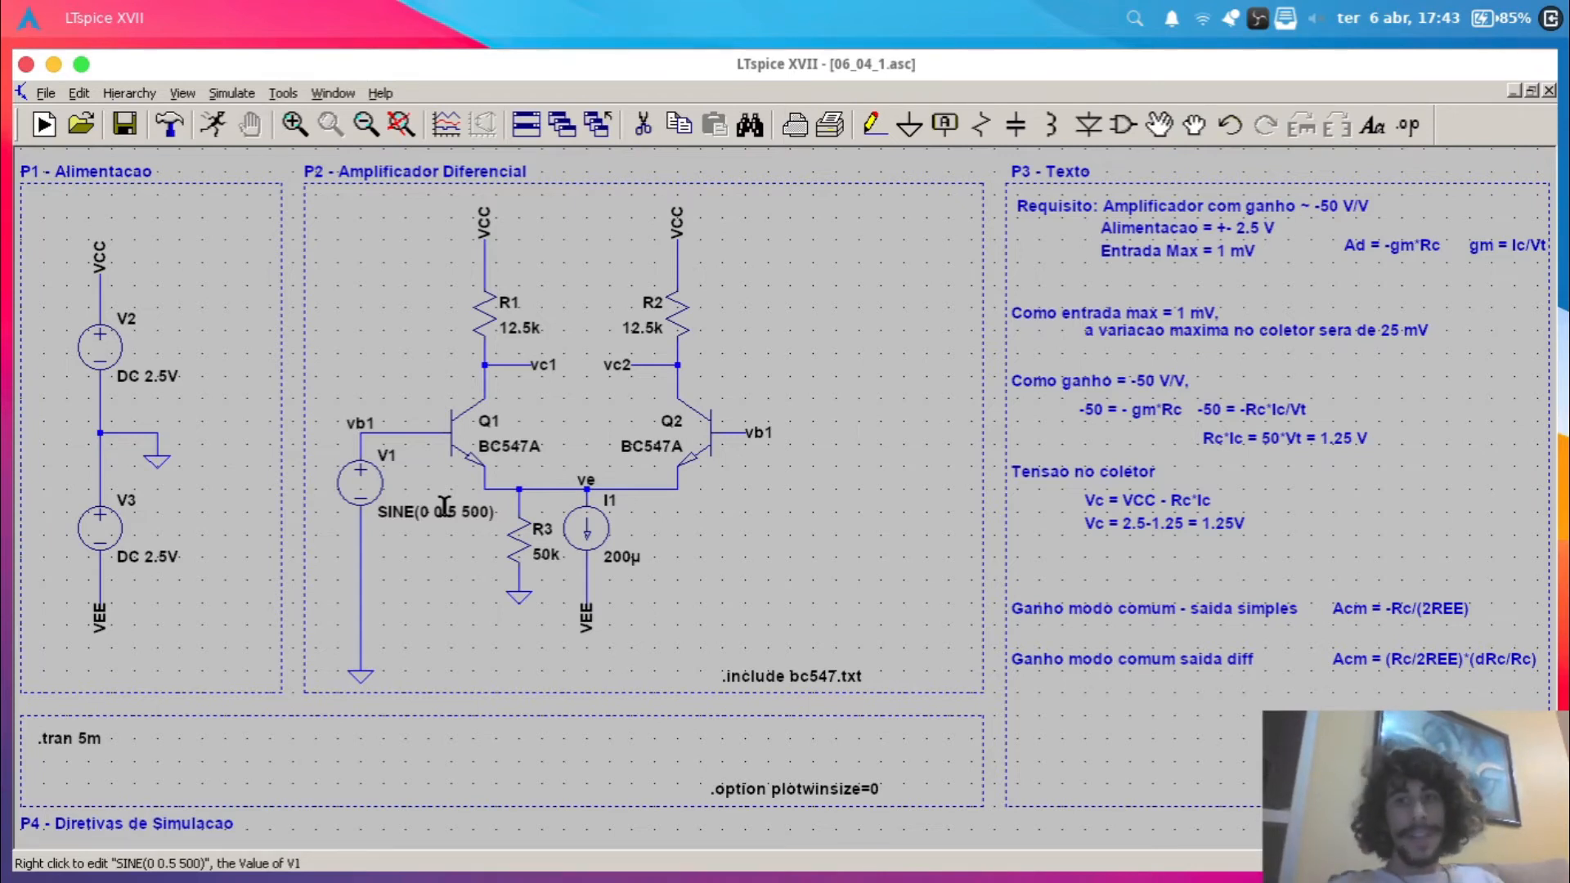
key("Delete")
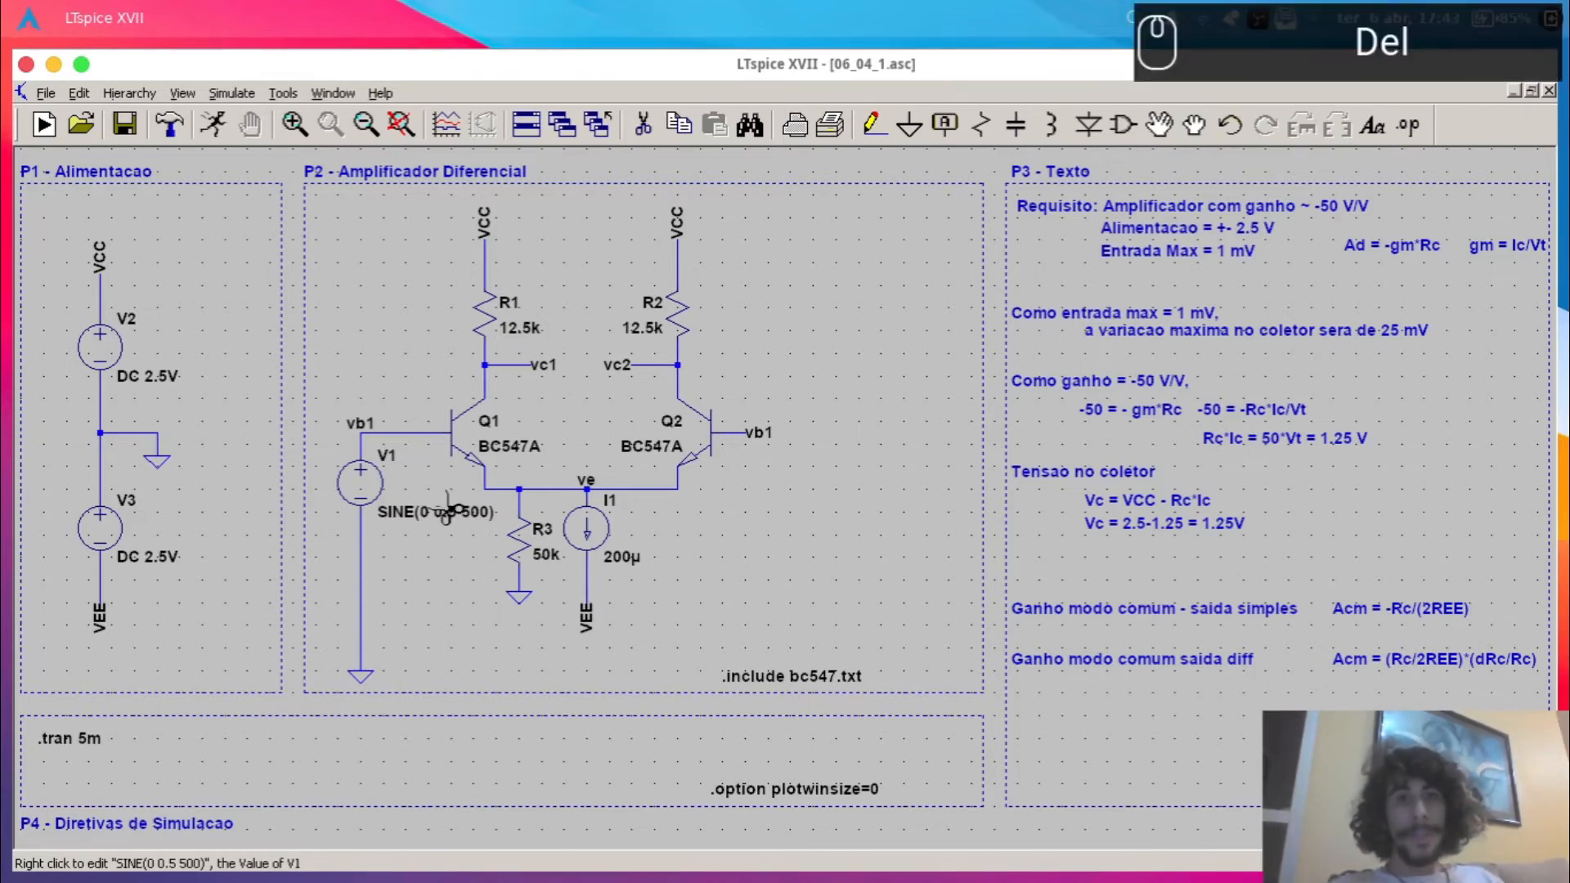
left_click(765, 437)
key("Escape")
key("Escape")
- Change V1's value to SINE(0 10m 1k)
right_click(441, 516)
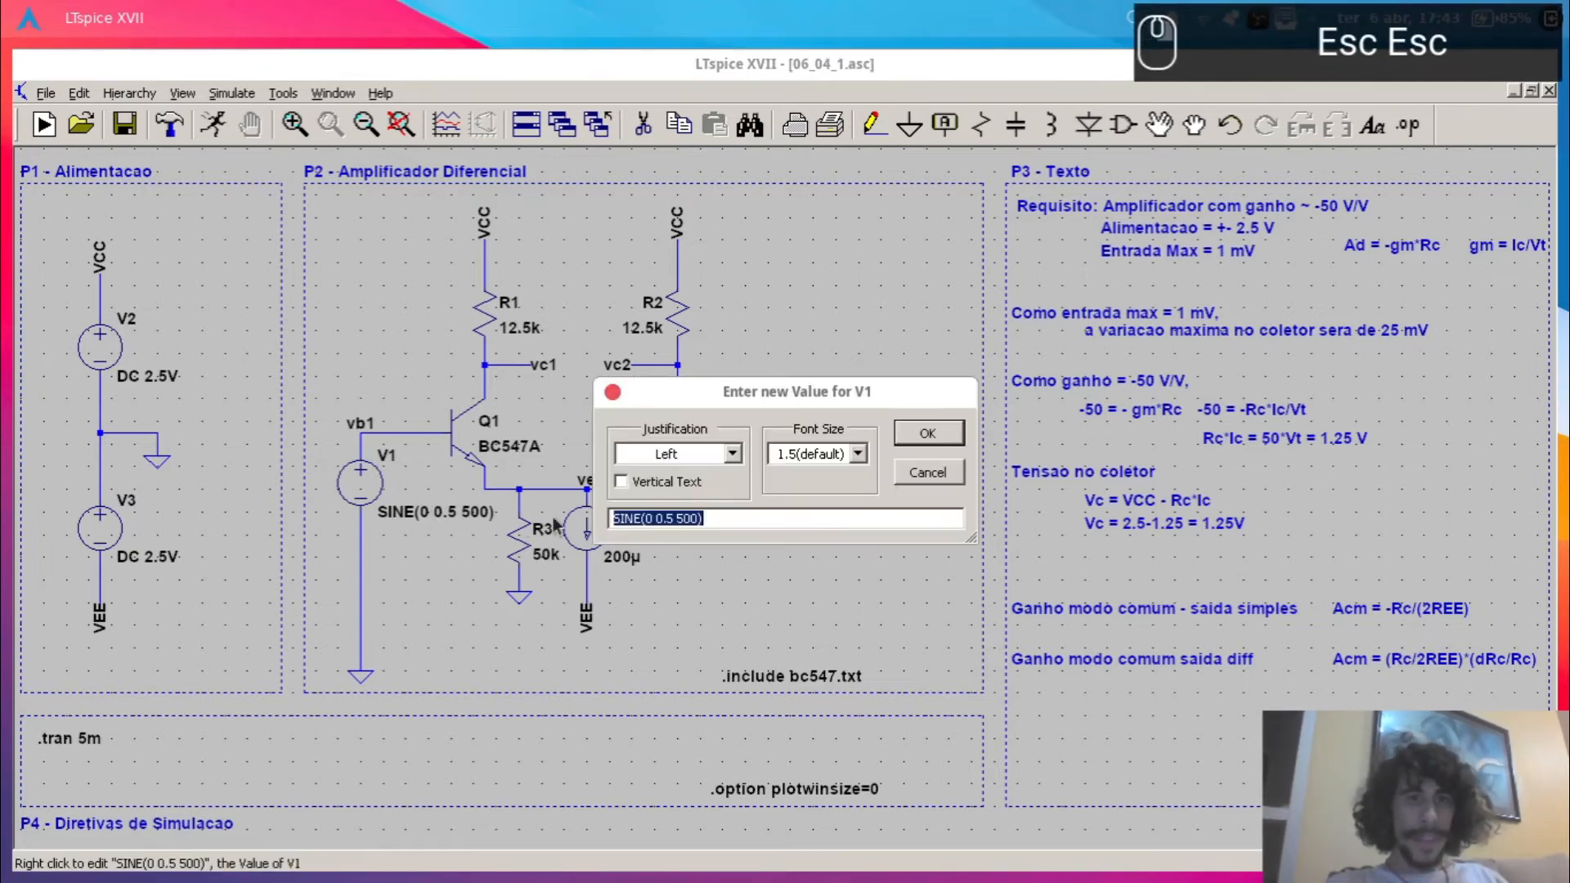
left_click(671, 517)
key("BackSpace")
key("BackSpace")
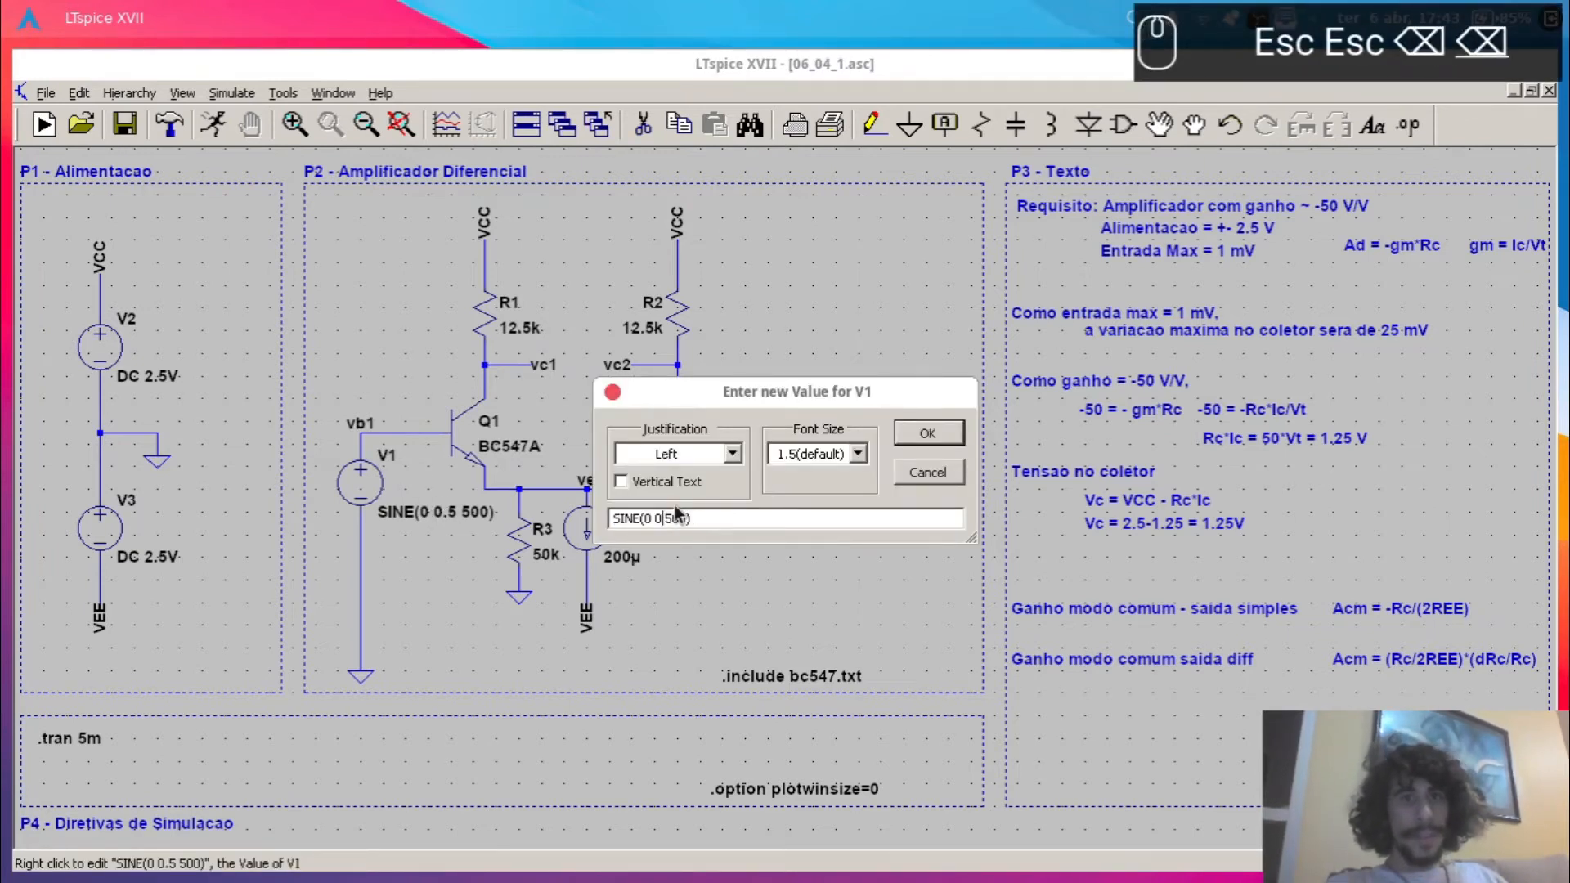
key("BackSpace")
type("10m")
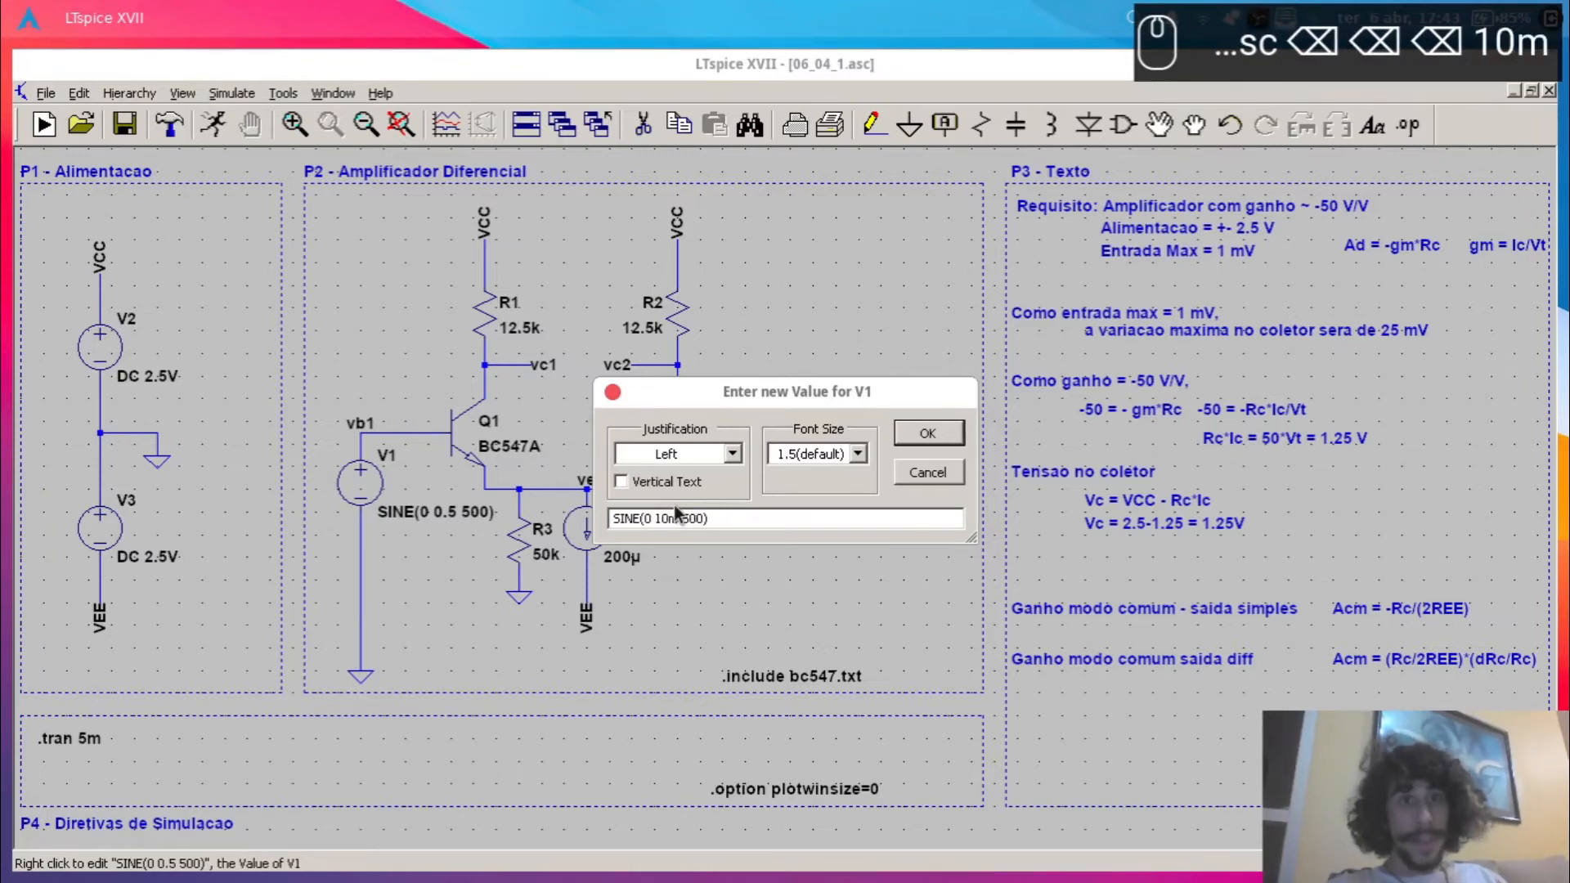
key("Right")
key("shift+Right")
key("shift+Right")
key("shift+Right")
type("1k")
key("Left")
key("Left")
key("Left")
key("Left")
key("Left")
key("Right")
key("Right")
key("Return")
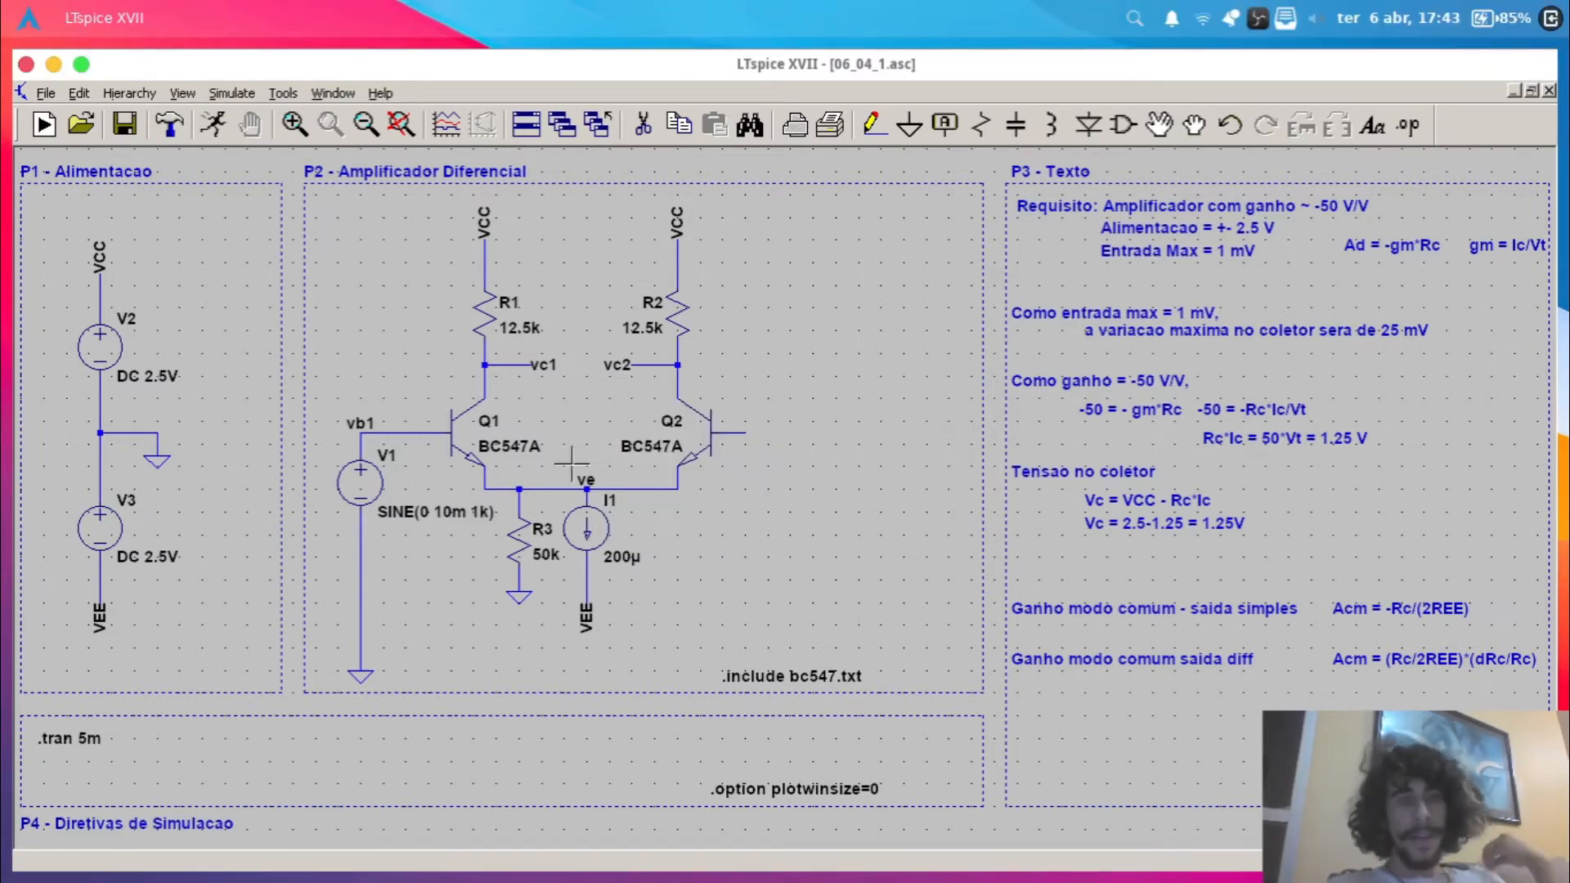
- Duplicate V1 and place the copy in series between V1 and ground
key("F6")
left_click(362, 485)
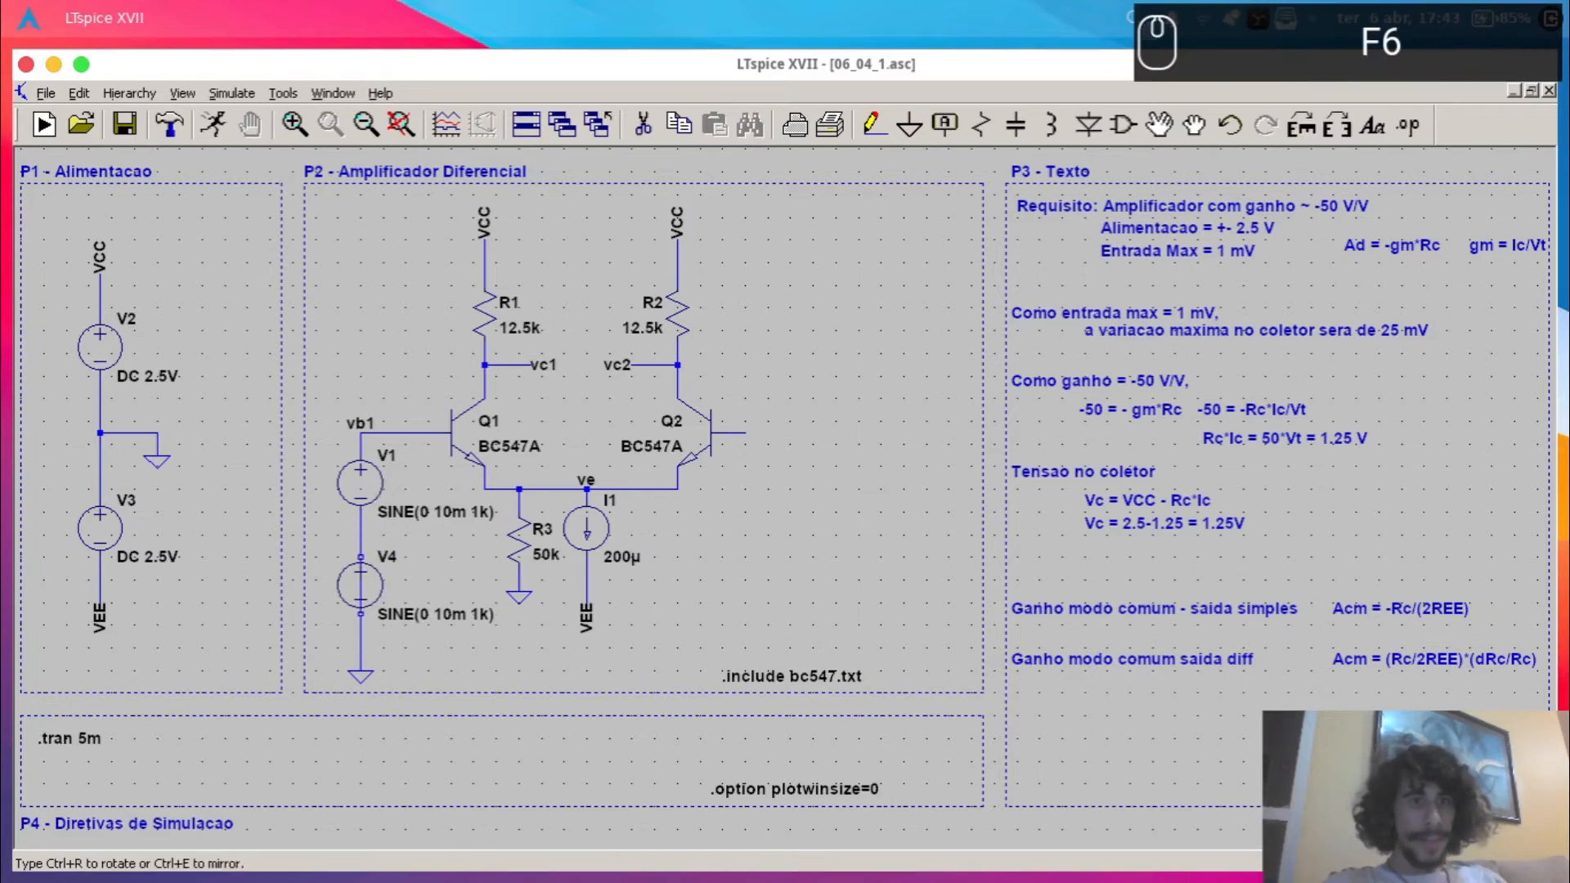
left_click(362, 598)
key("Escape")
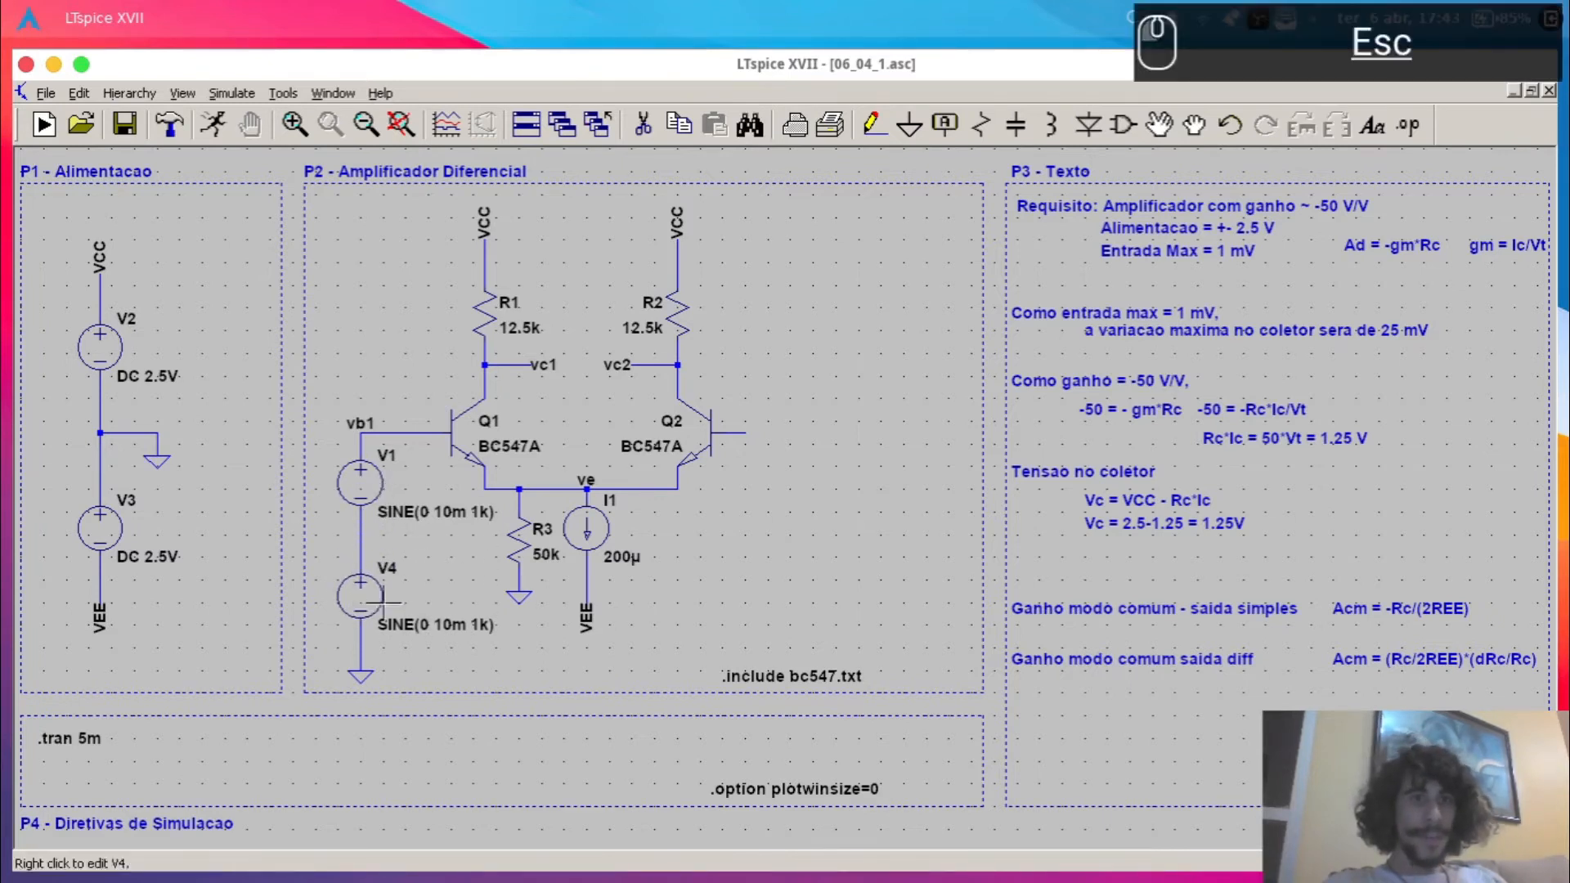
- Change V4 to a PULSE source with an initial voltage of 0, an on voltage of 0.5 V and a delay of 0
right_click(391, 601)
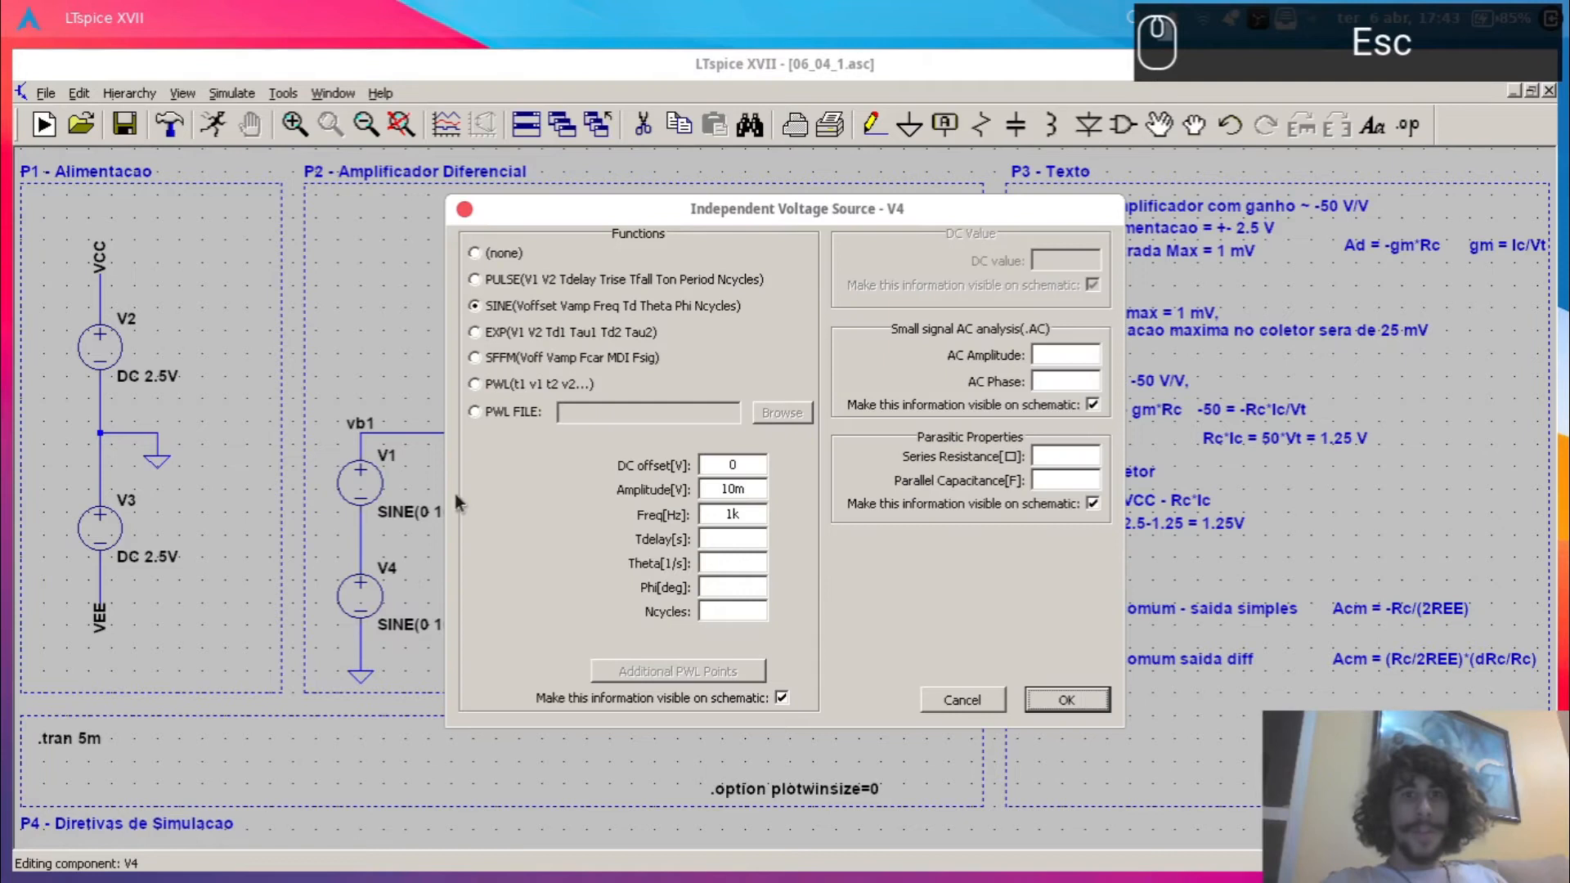
left_click(513, 280)
left_click(745, 466)
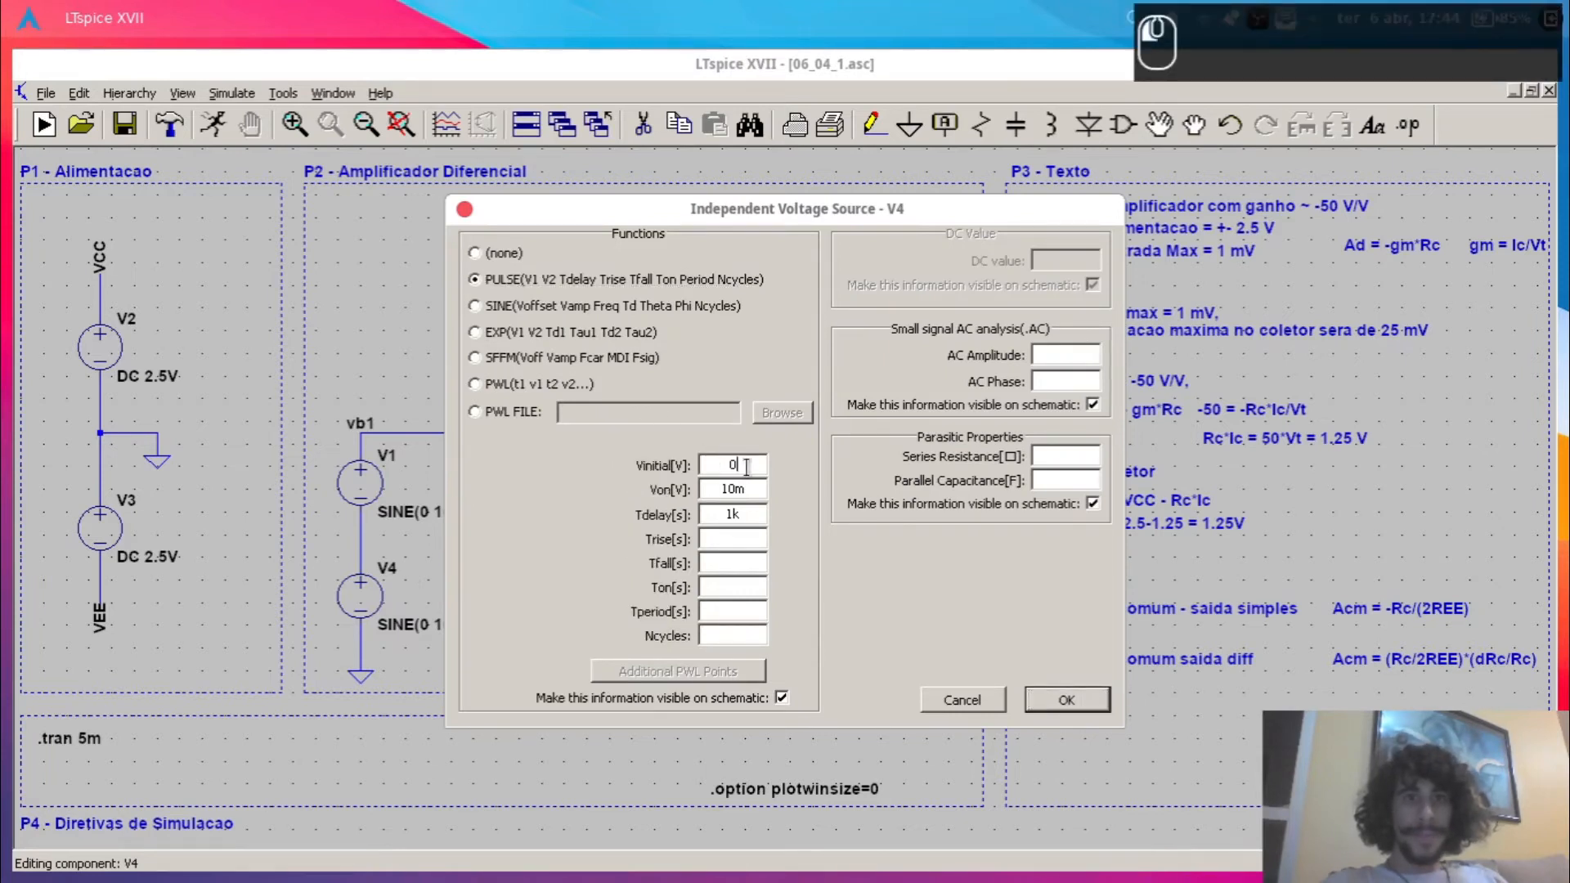
double_click(750, 492)
type("0.5")
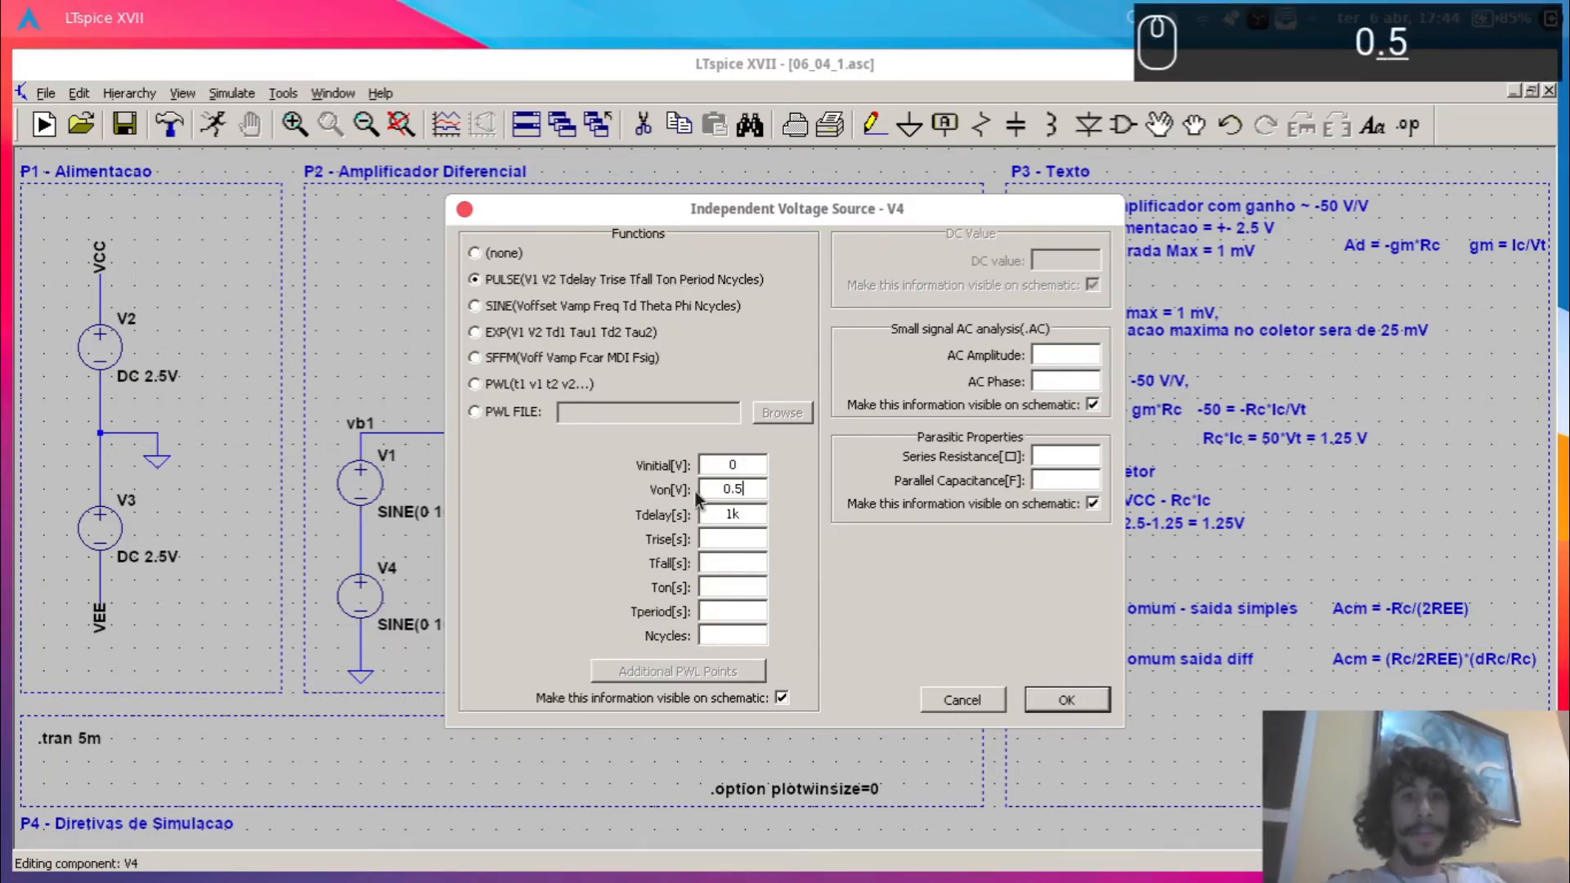
key("Tab")
type("0")
key("Tab")
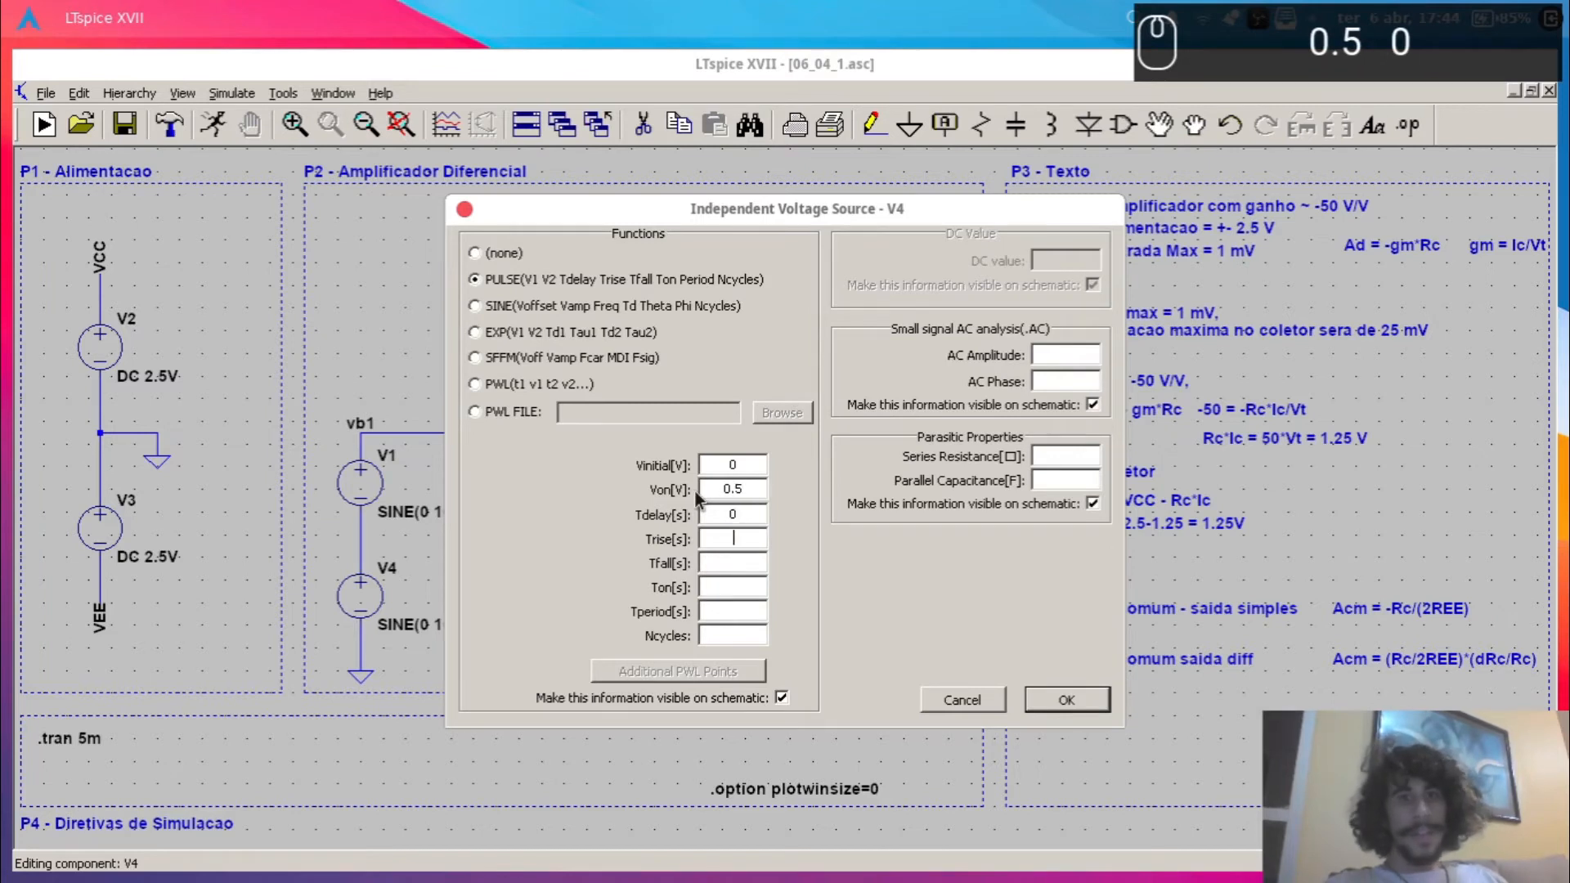
- Set V4's pulse rise and fall times to 1n, on time to 1m and period to 2m
type("1n")
key("Tab")
type("1n")
key("Tab")
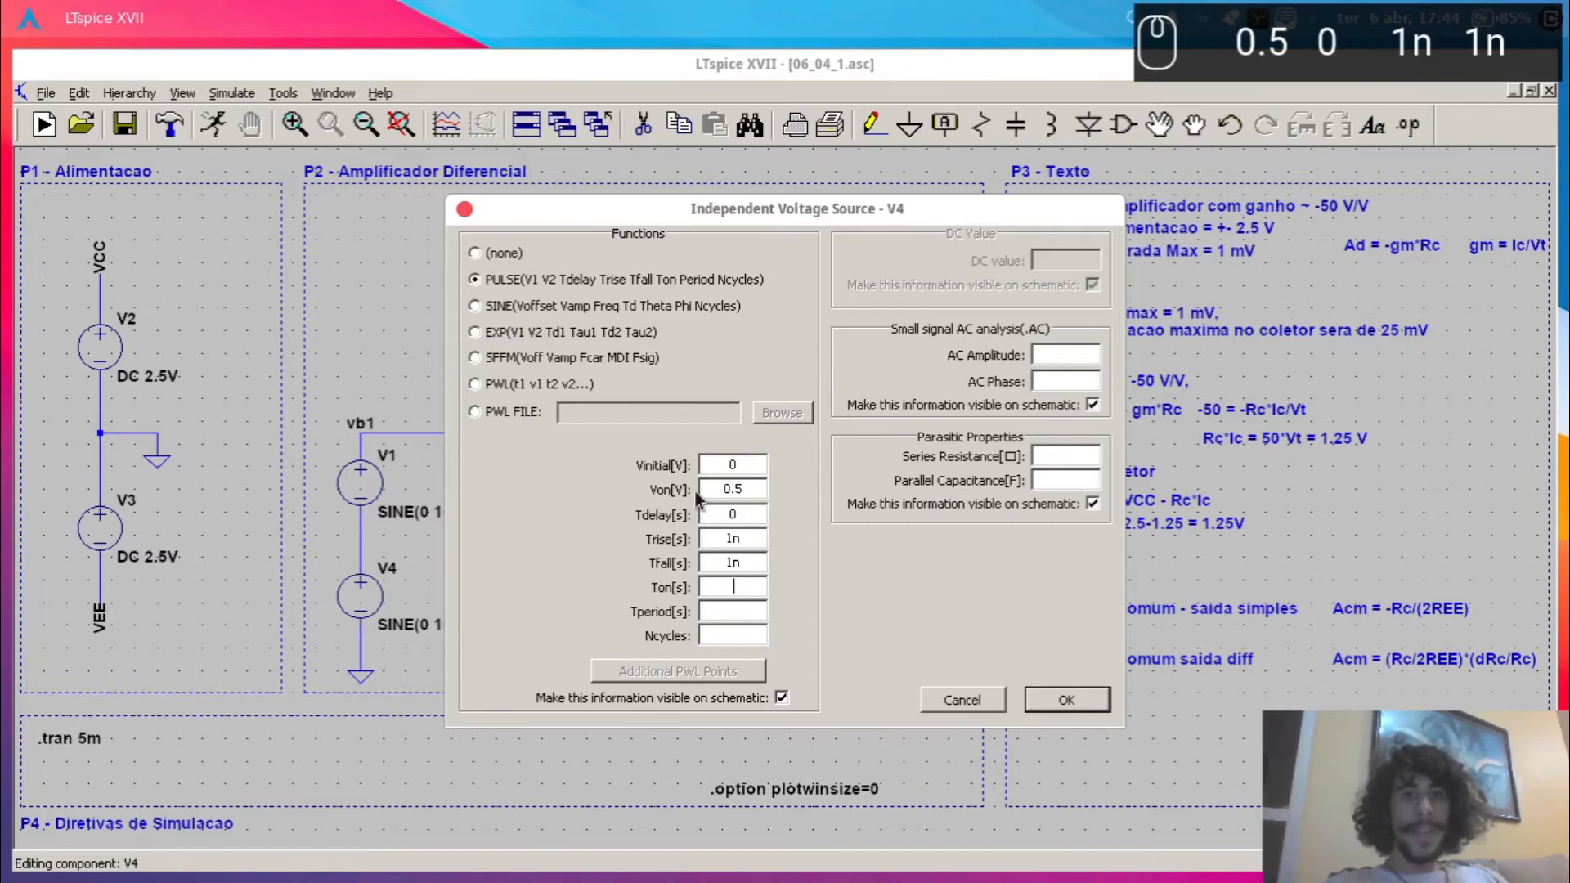
type("1m")
key("Tab")
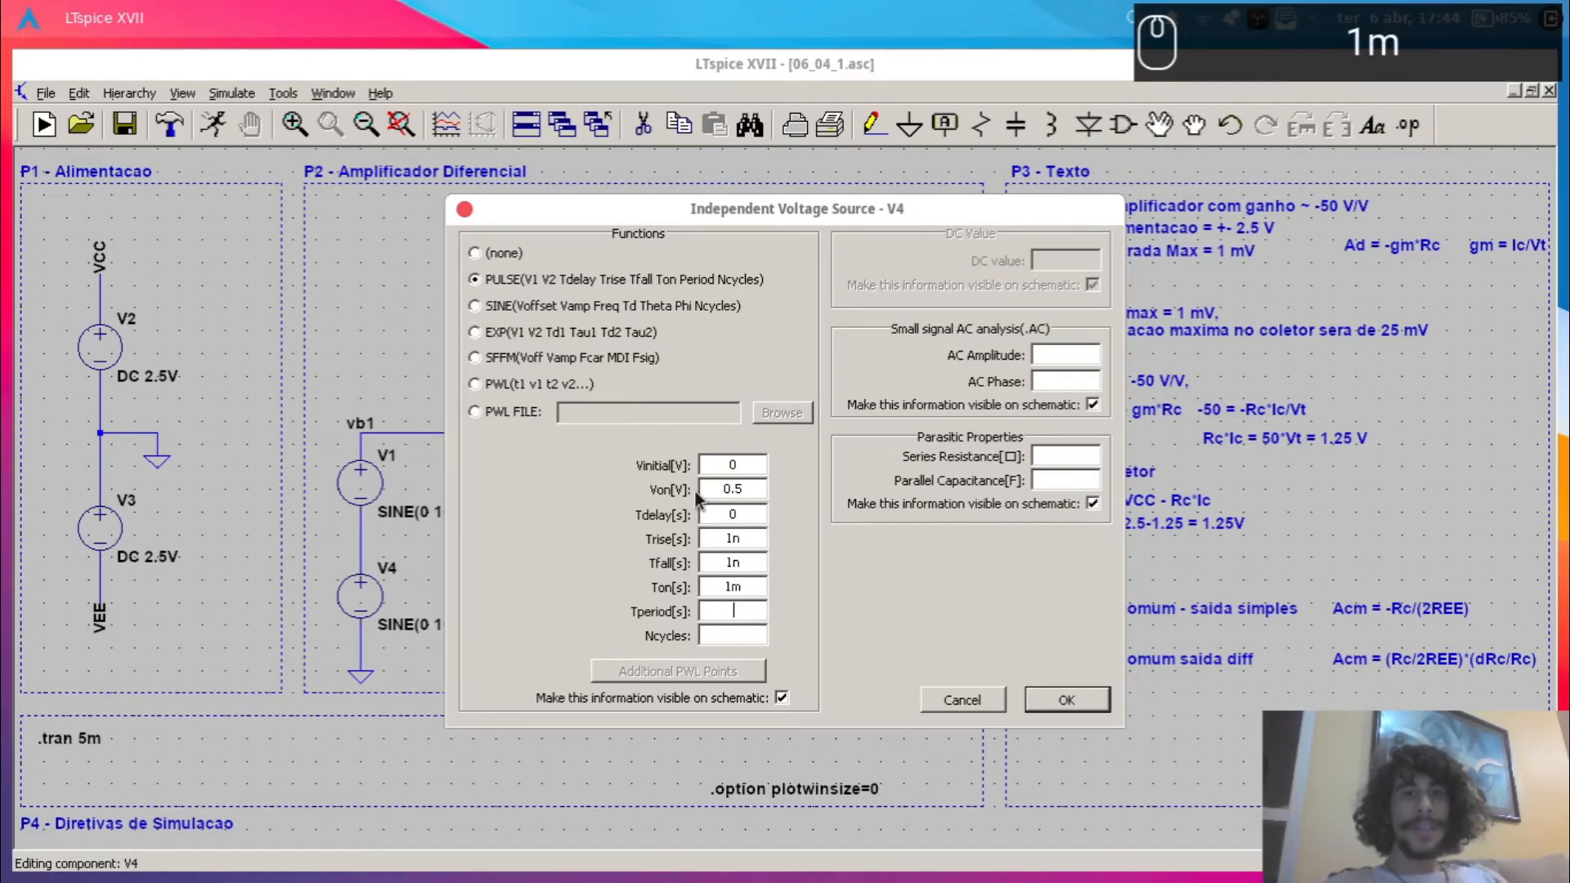
type("2m")
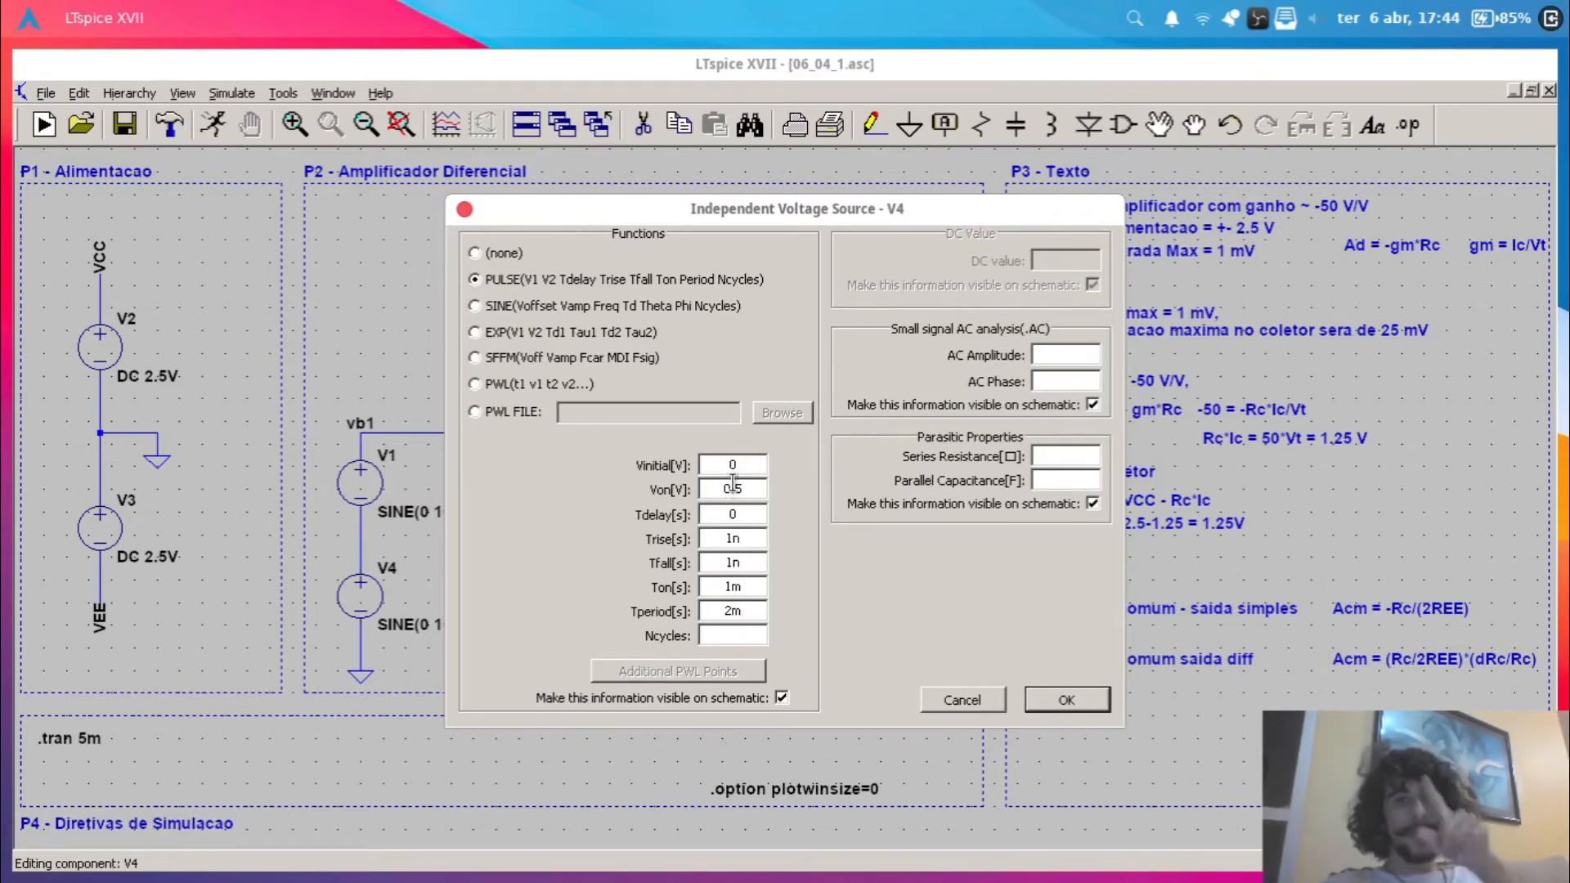
left_click(748, 602)
left_click(711, 591)
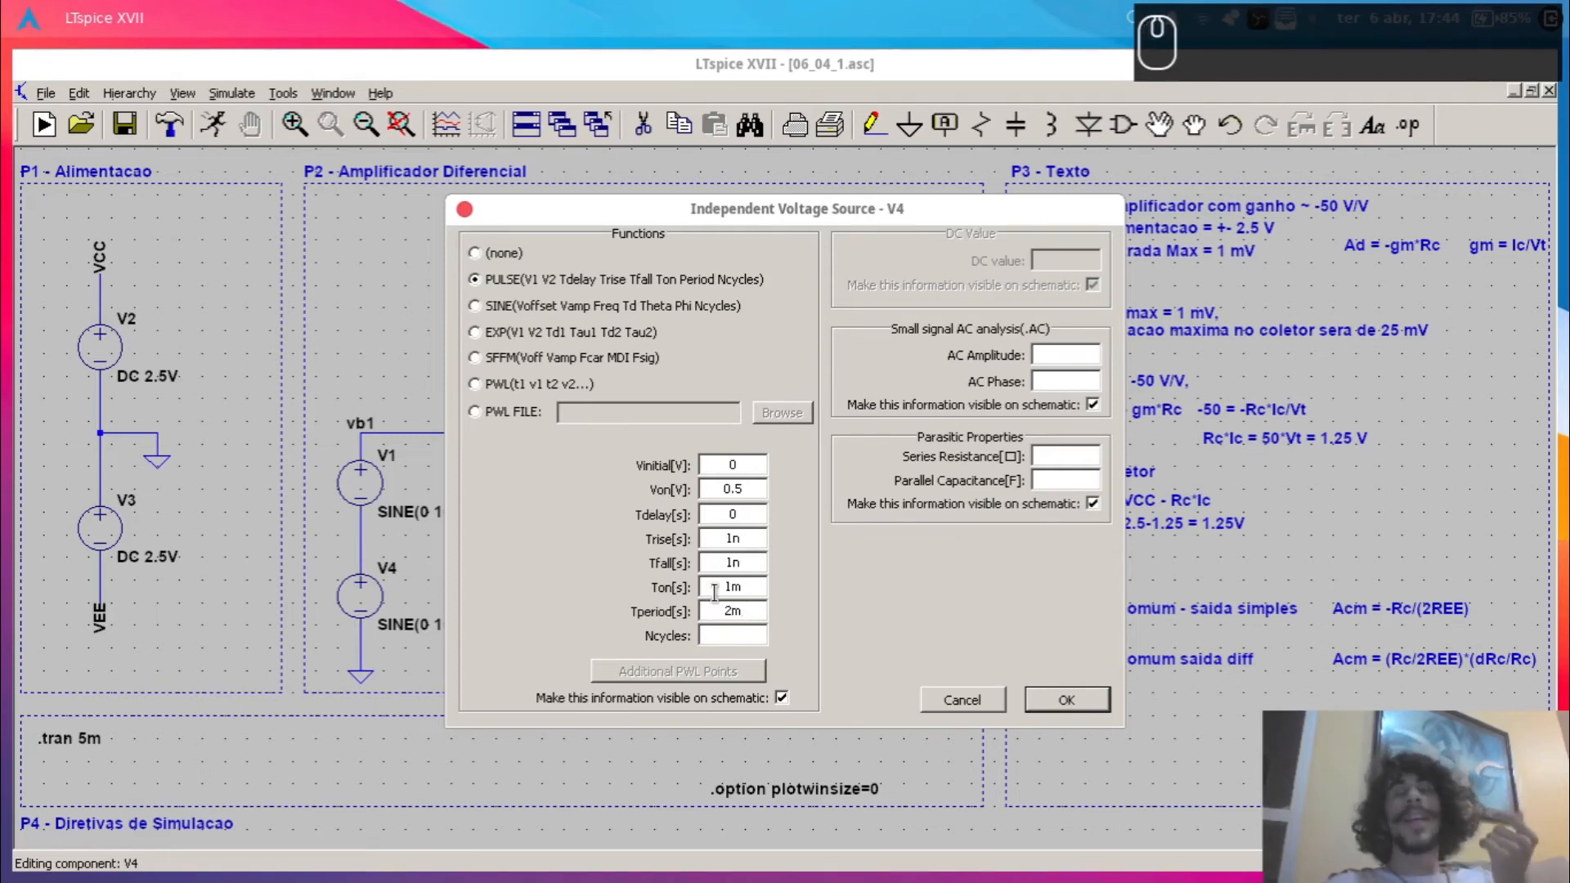
left_click(1066, 700)
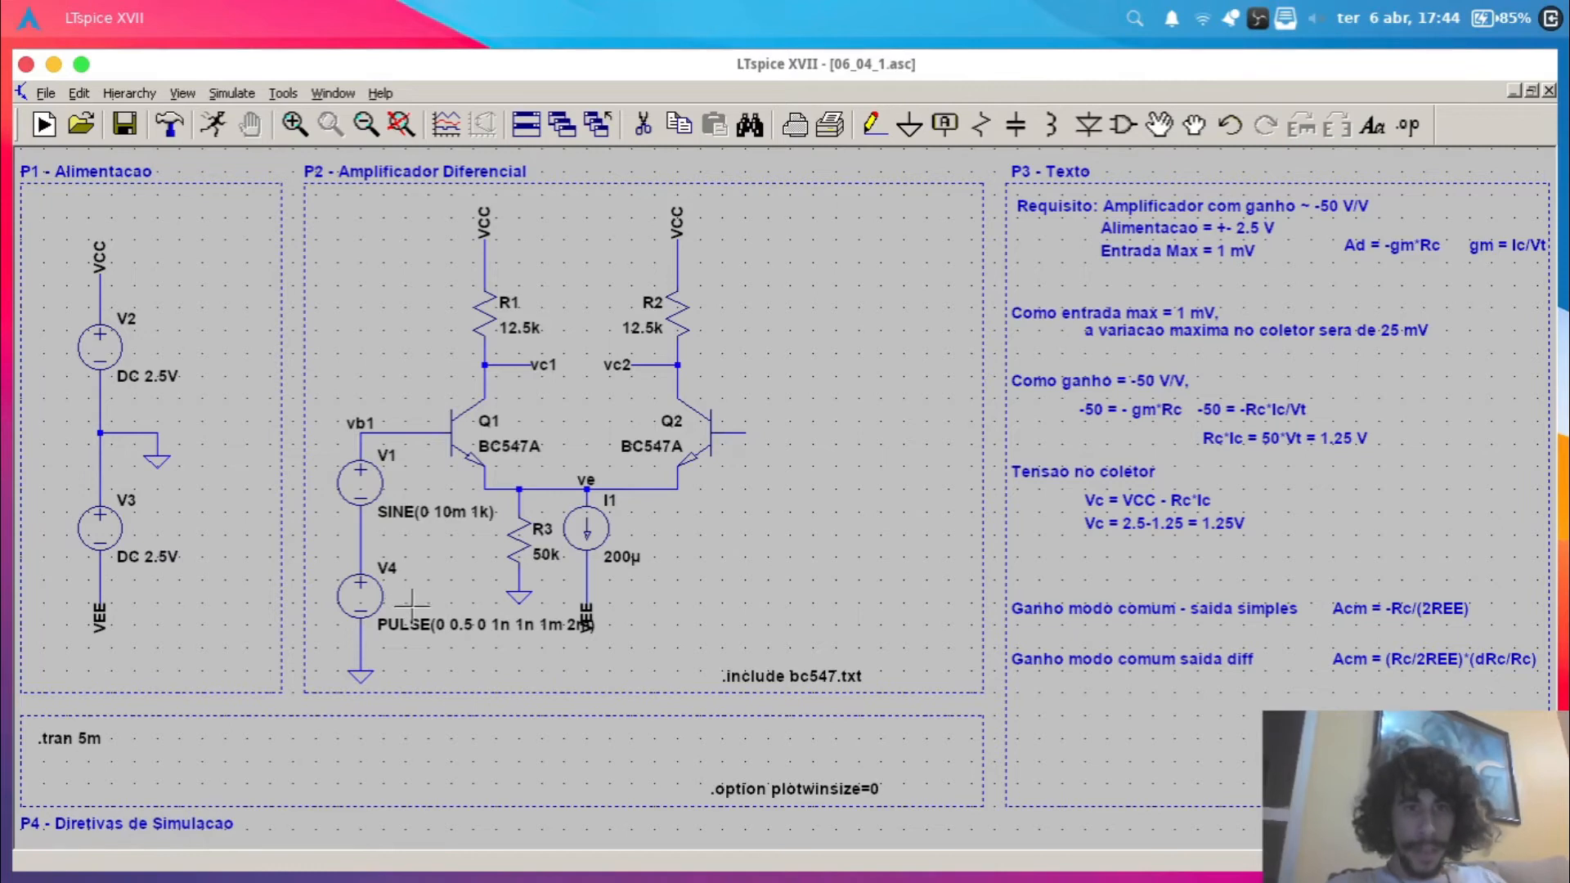
- Move V4's PULSE value text clear of the VEE label beside it and save the schematic
key("F6")
key("F7")
left_click(453, 614)
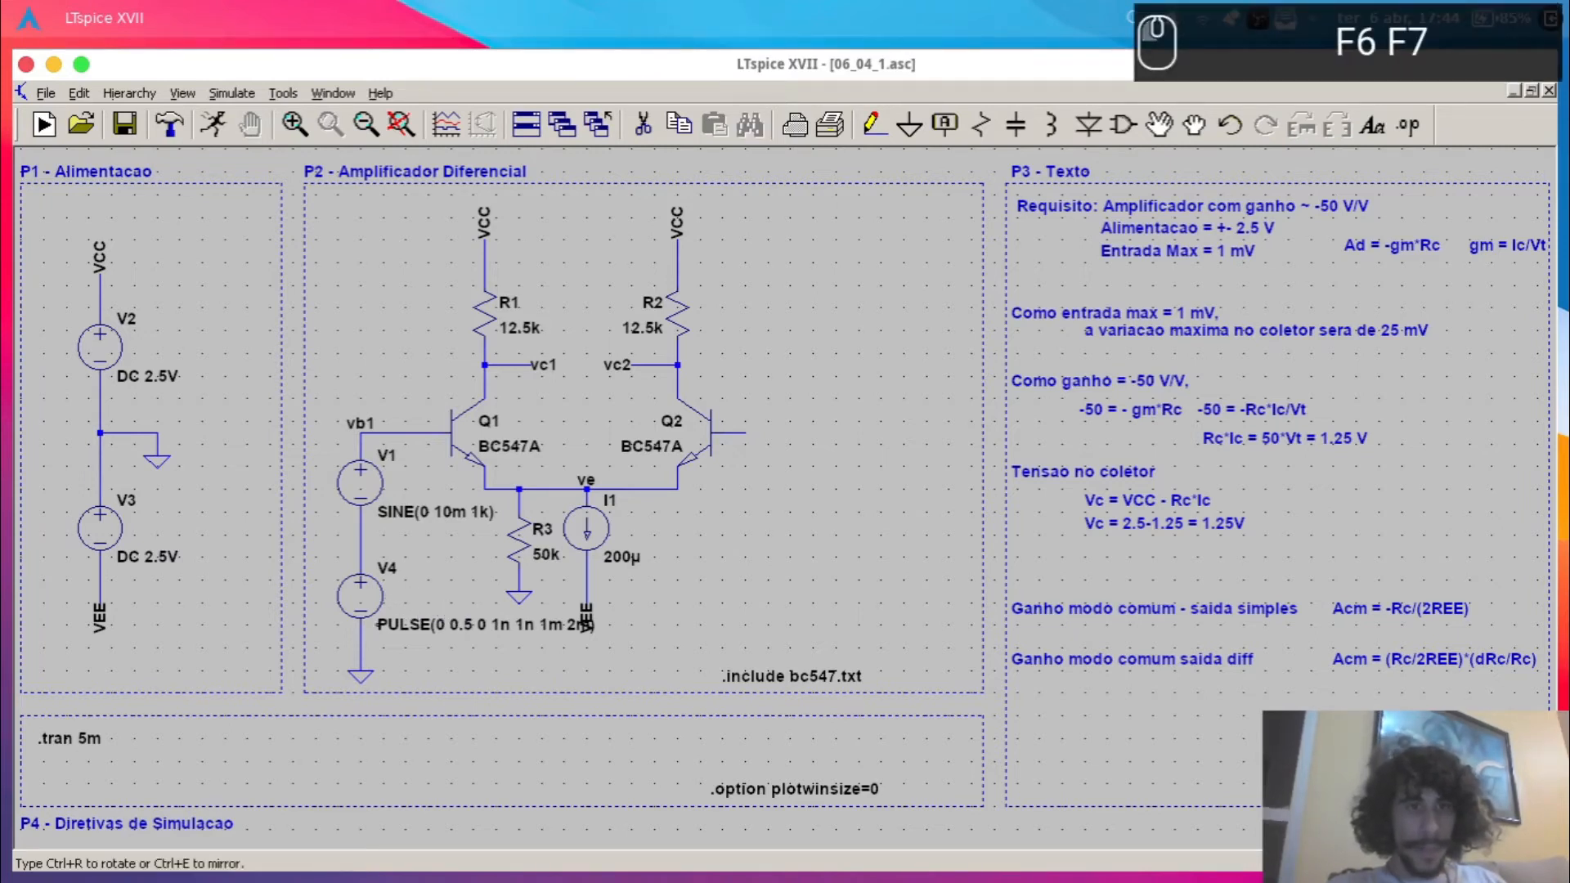
left_click(350, 628)
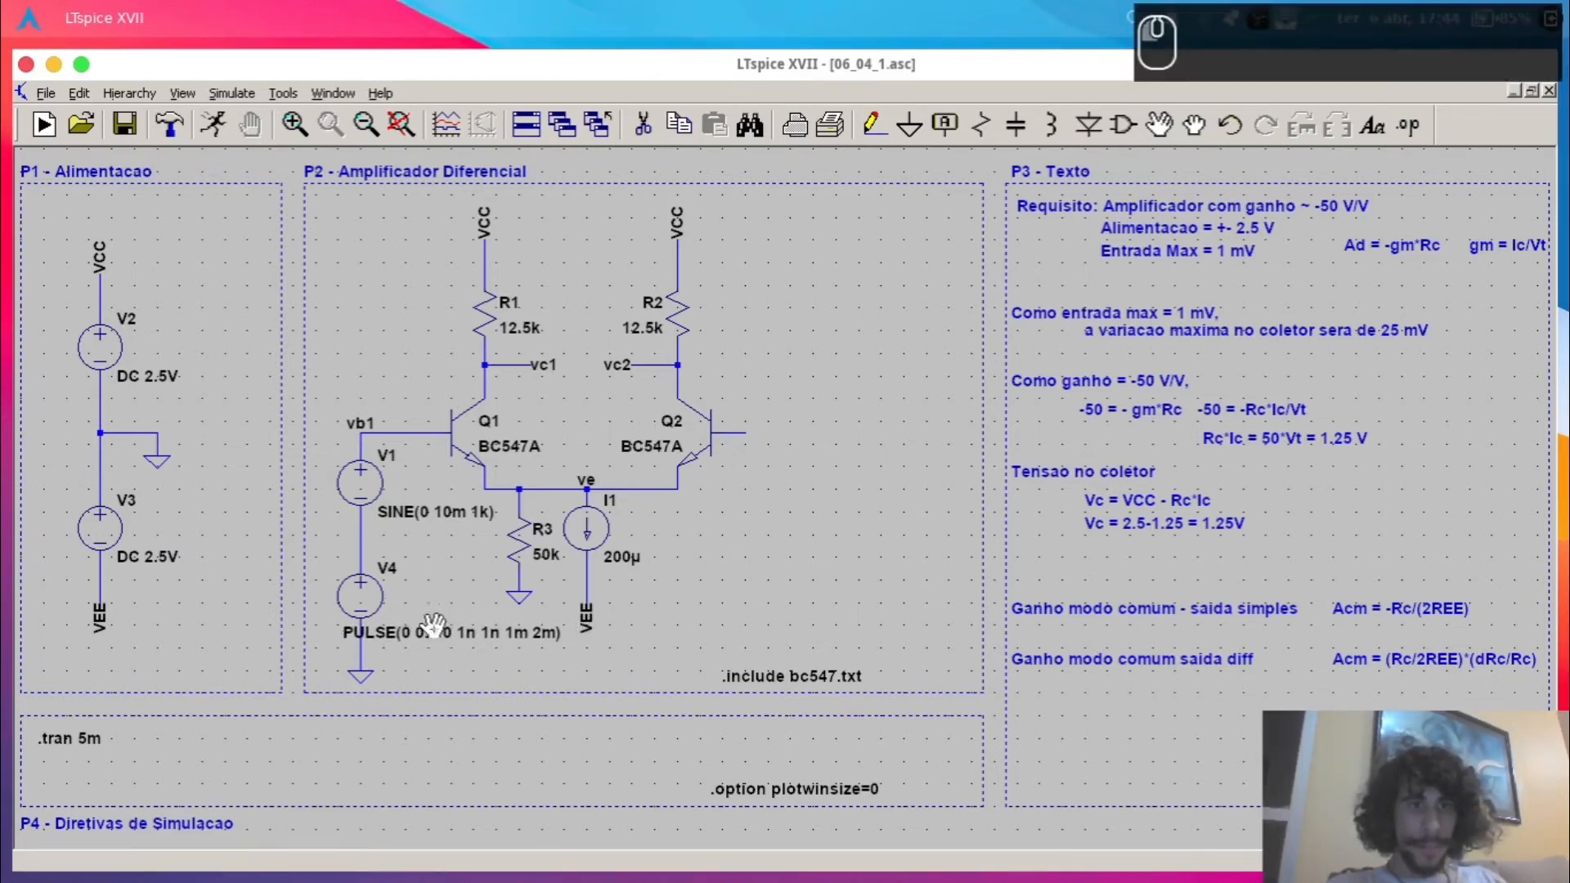
key("Escape")
key("ctrl+s")
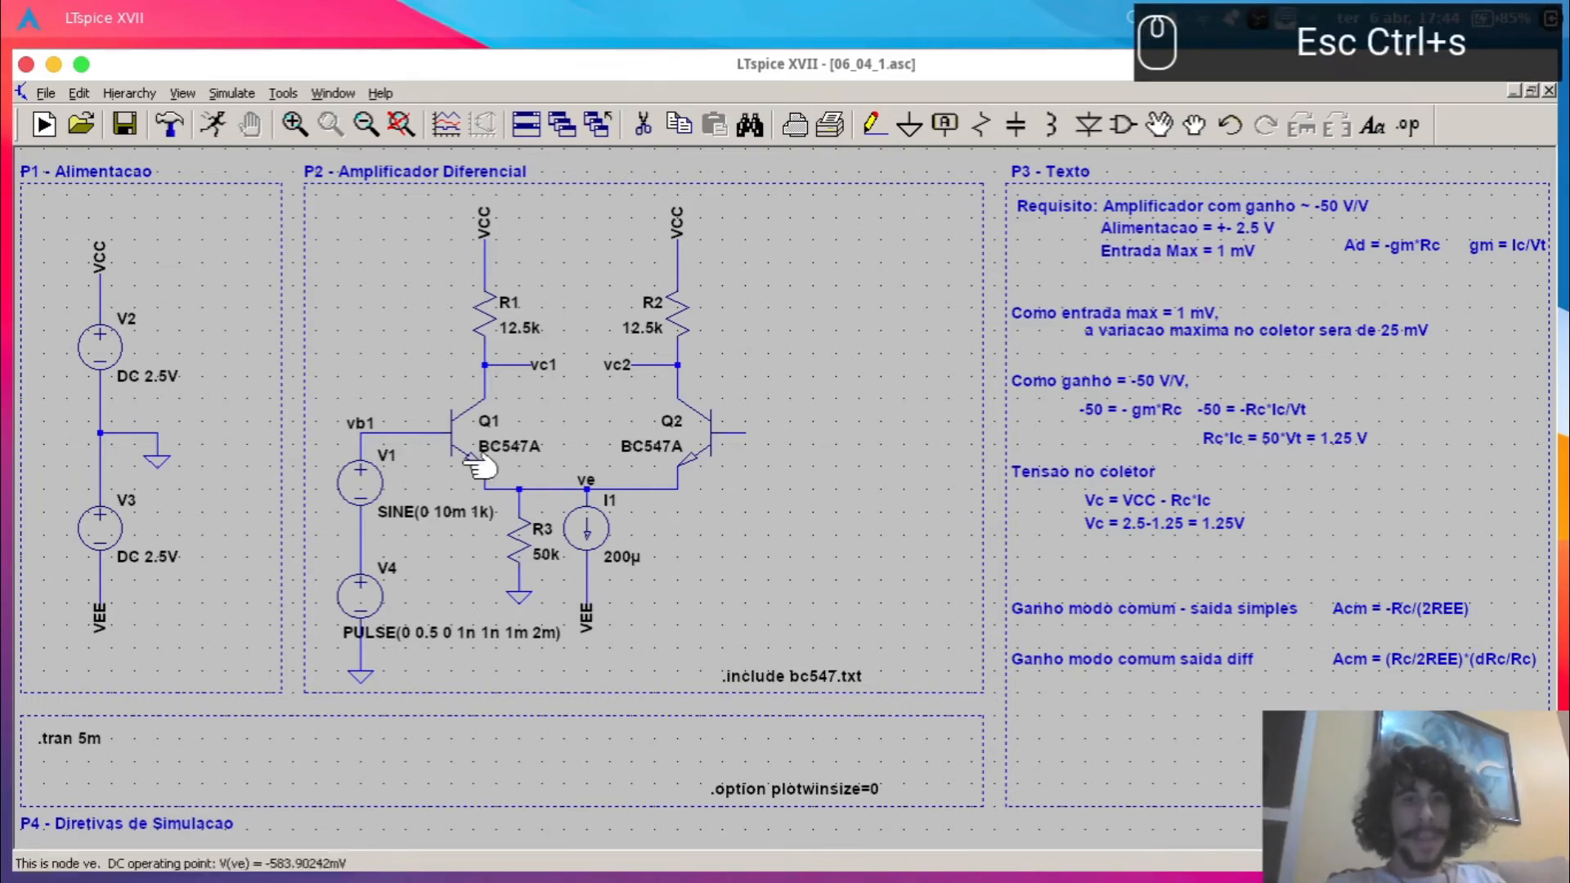
- Duplicate the V1 and V4 source branch with its label and ground, and connect the copy to Q2's base
key("F6")
left_click_drag(319, 372, 419, 689)
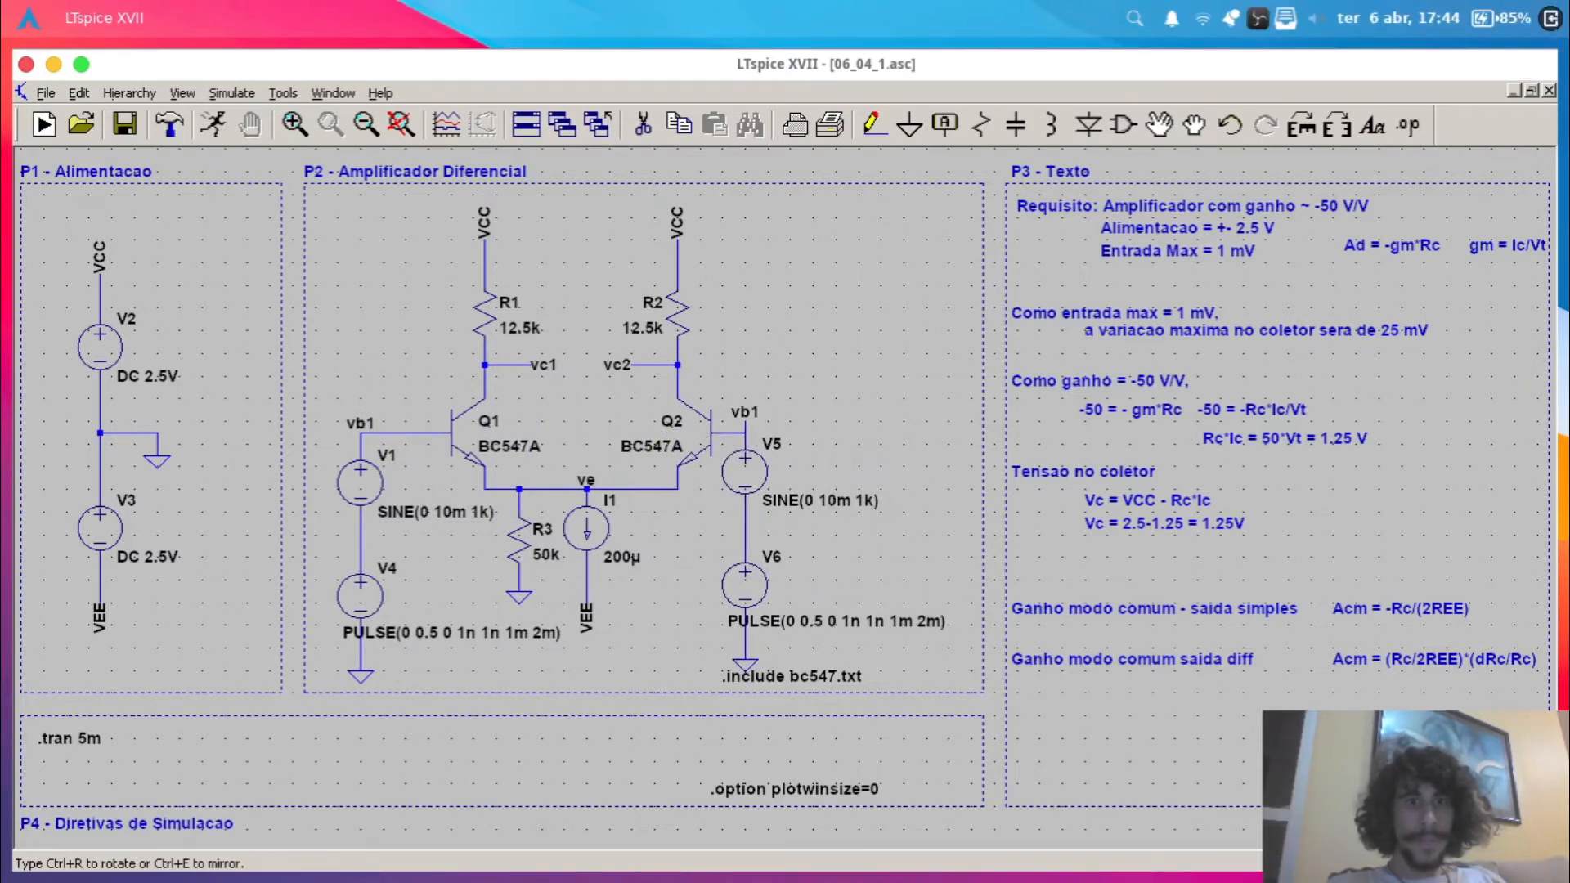
left_click(767, 519)
key("Escape")
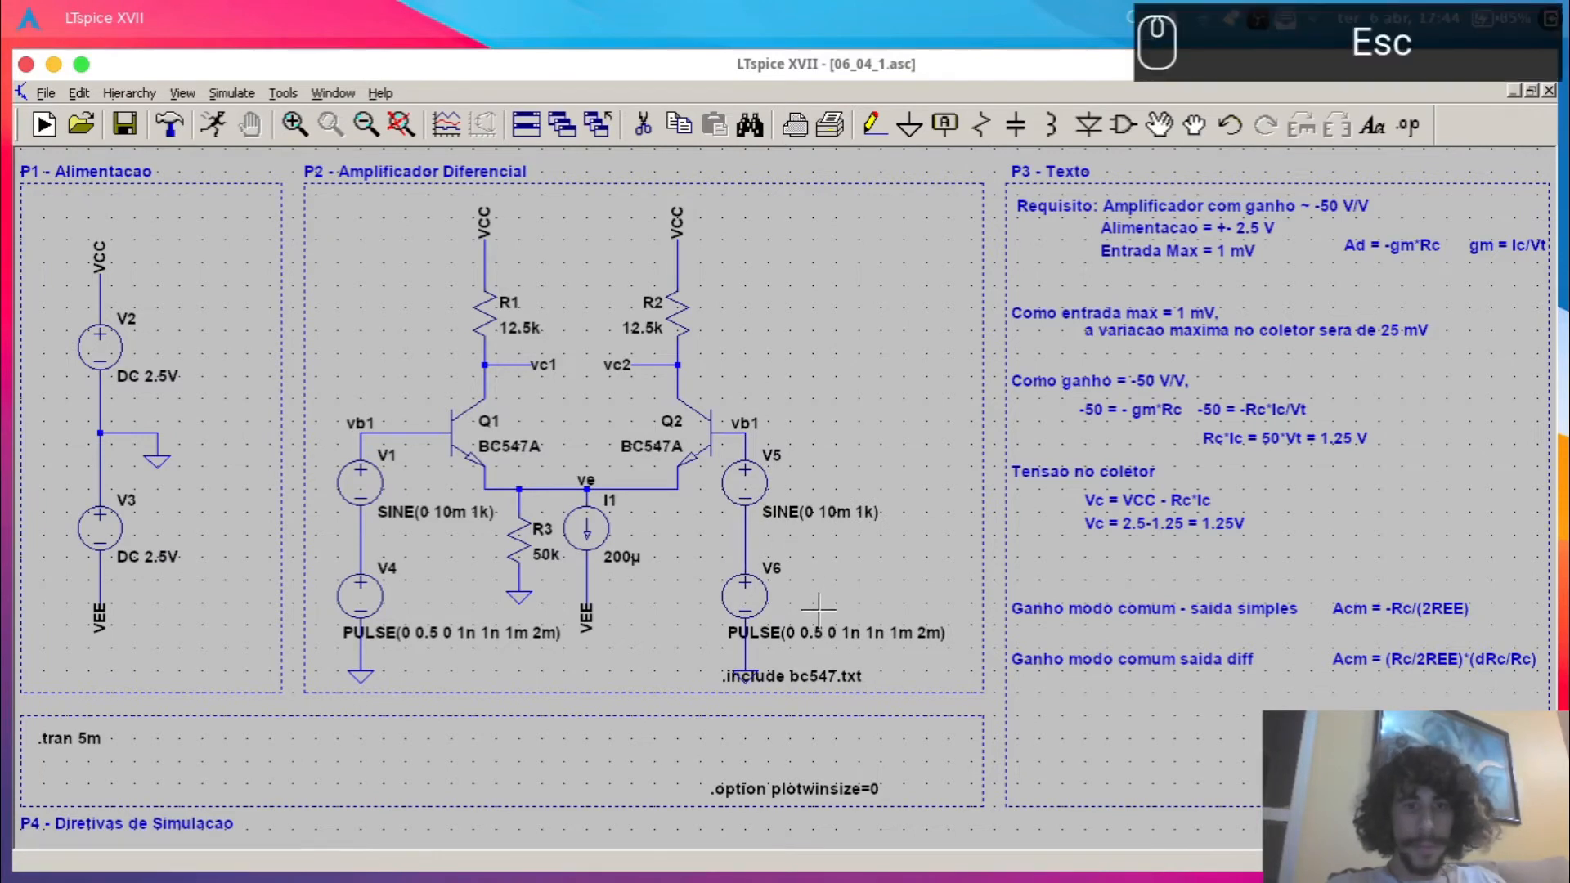
- Move the .include bc547.txt directive clear of the ground symbol under V6 and save the schematic
key("F7")
left_click(820, 672)
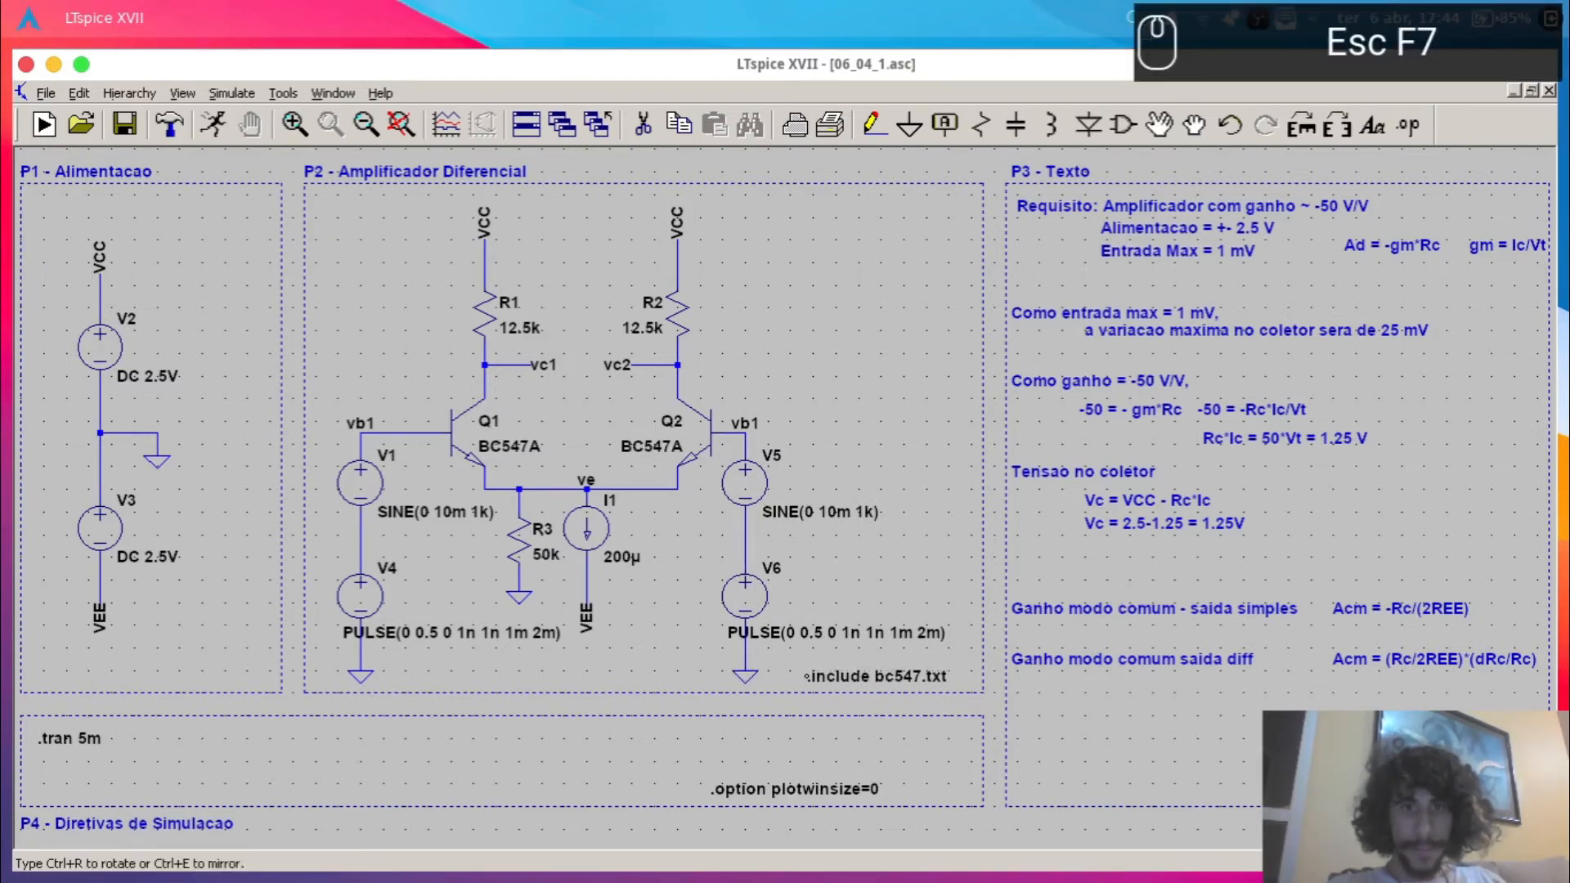
left_click(831, 676)
key("Escape")
key("ctrl+s")
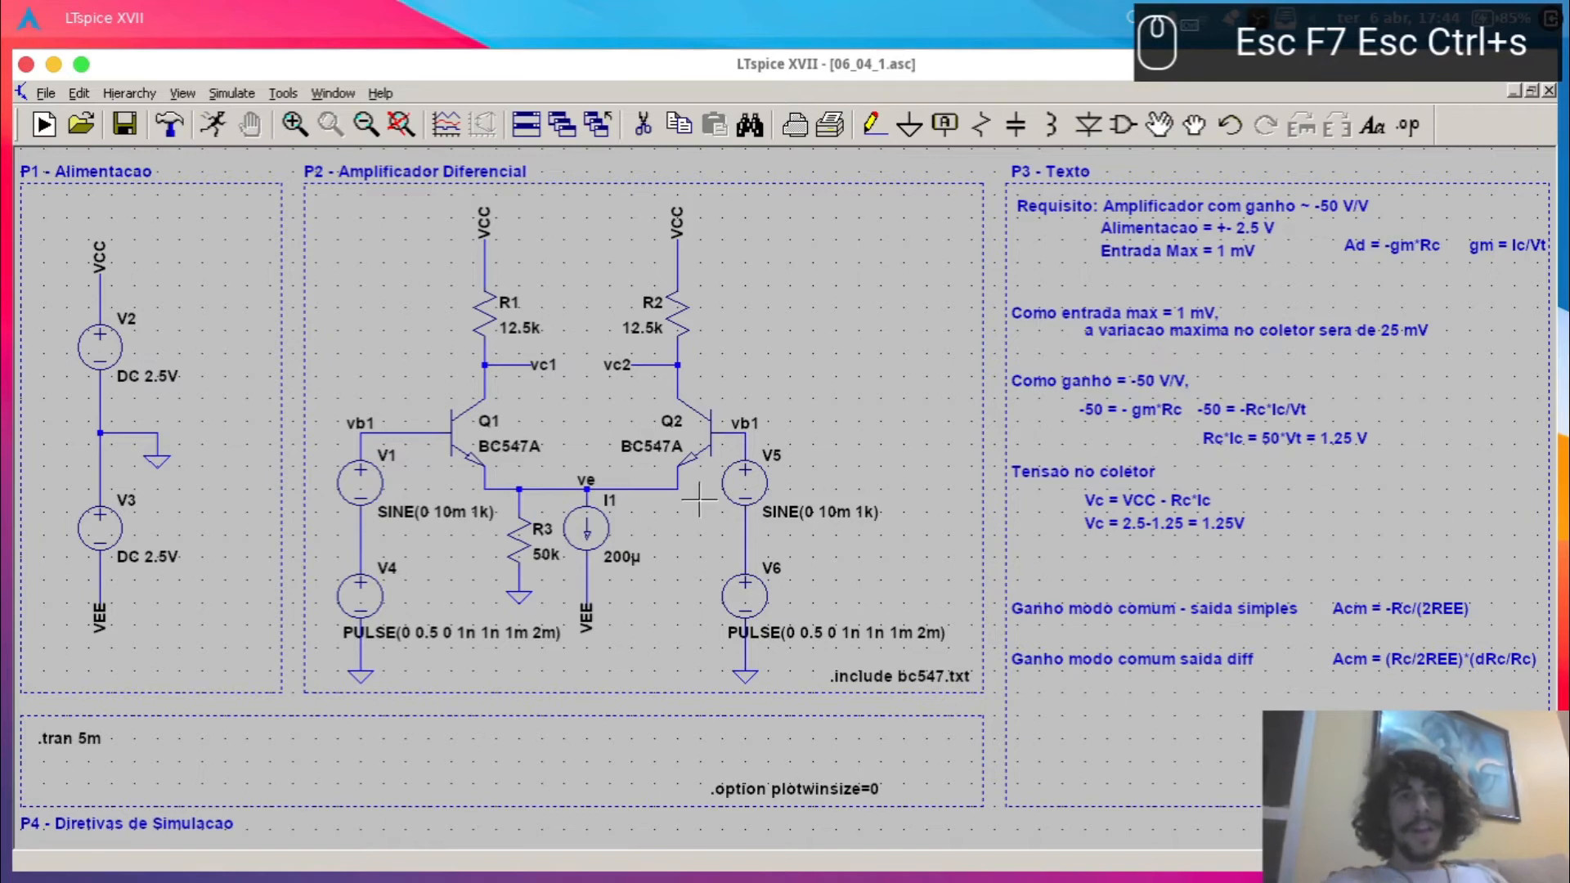
- Change V5's value to SINE(0 -10m 1k) and save the schematic
right_click(829, 509)
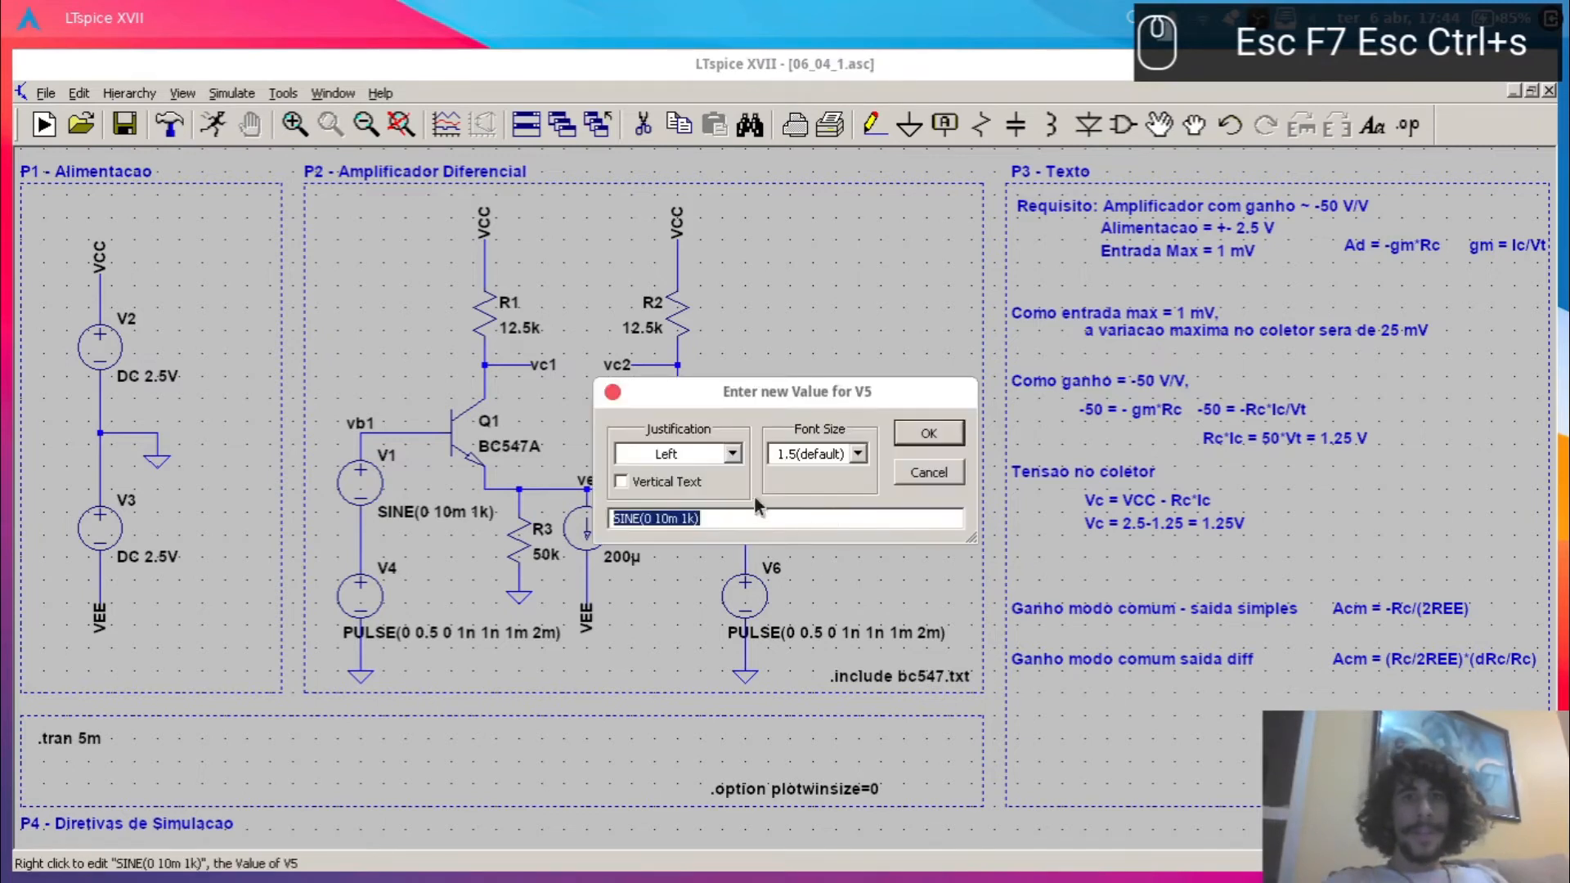
left_click(656, 517)
type("-")
key("Return")
key("ctrl+s")
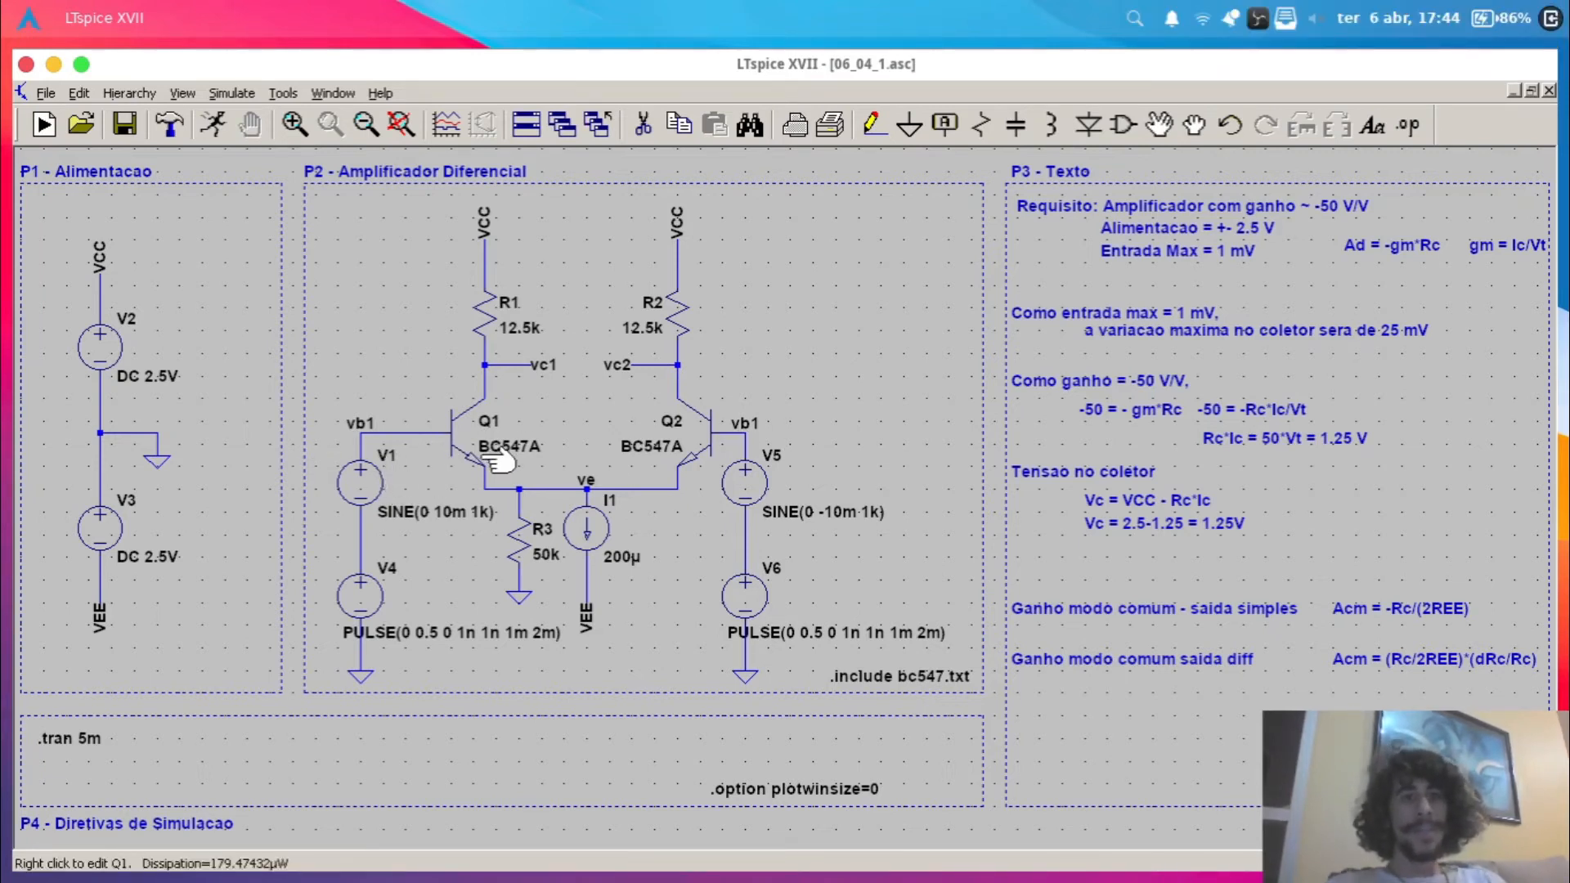
- Rename the net label at Q2's base to vb2
right_click(752, 416)
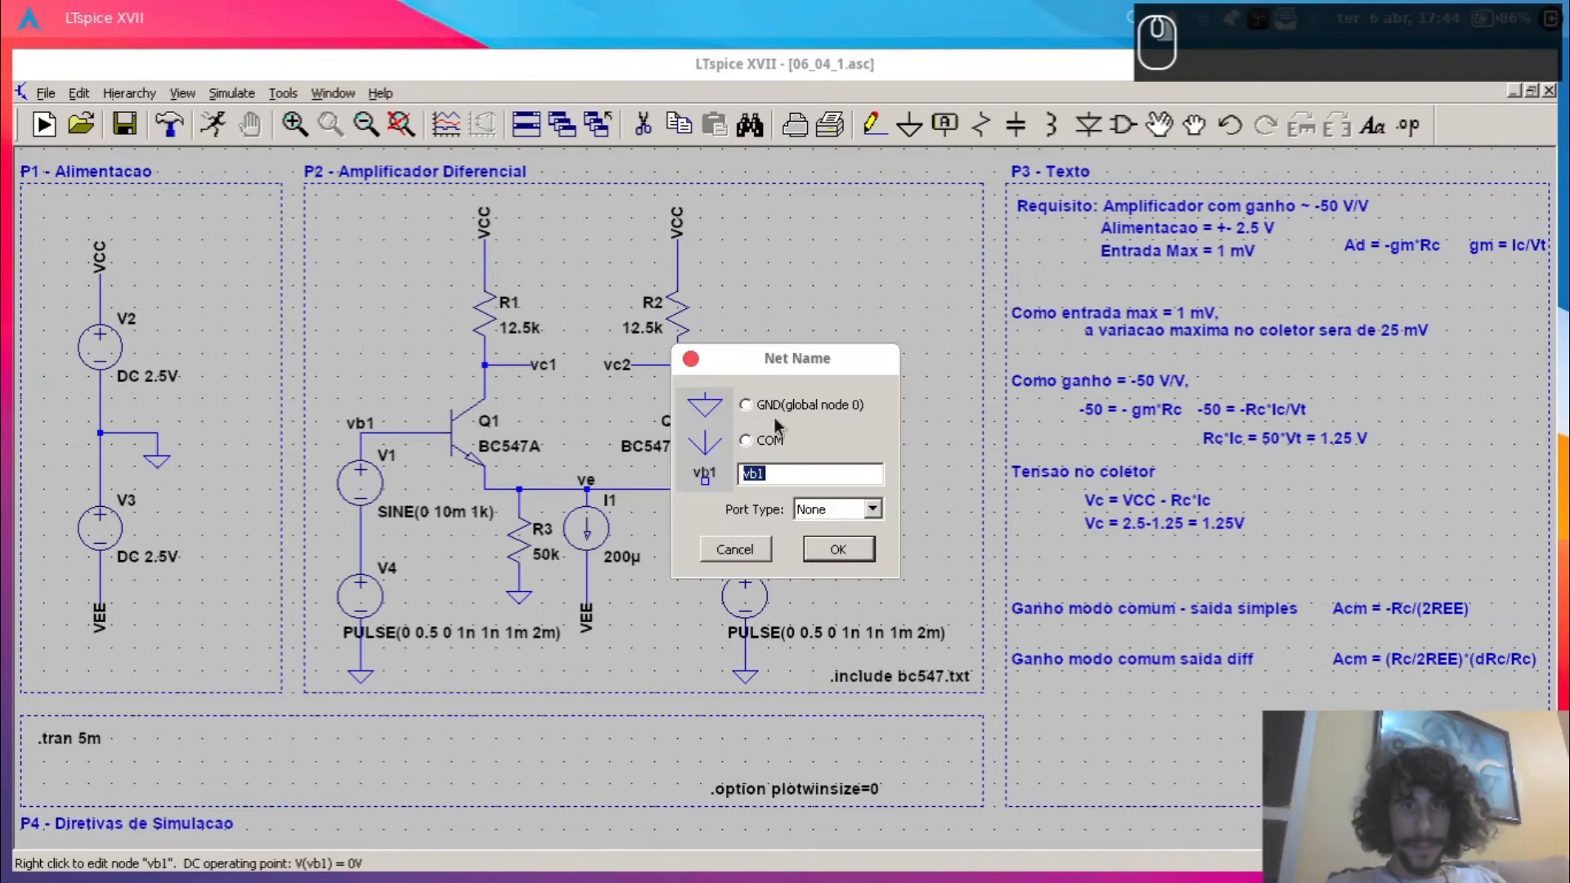
left_click(814, 469)
key("BackSpace")
type("2")
key("Return")
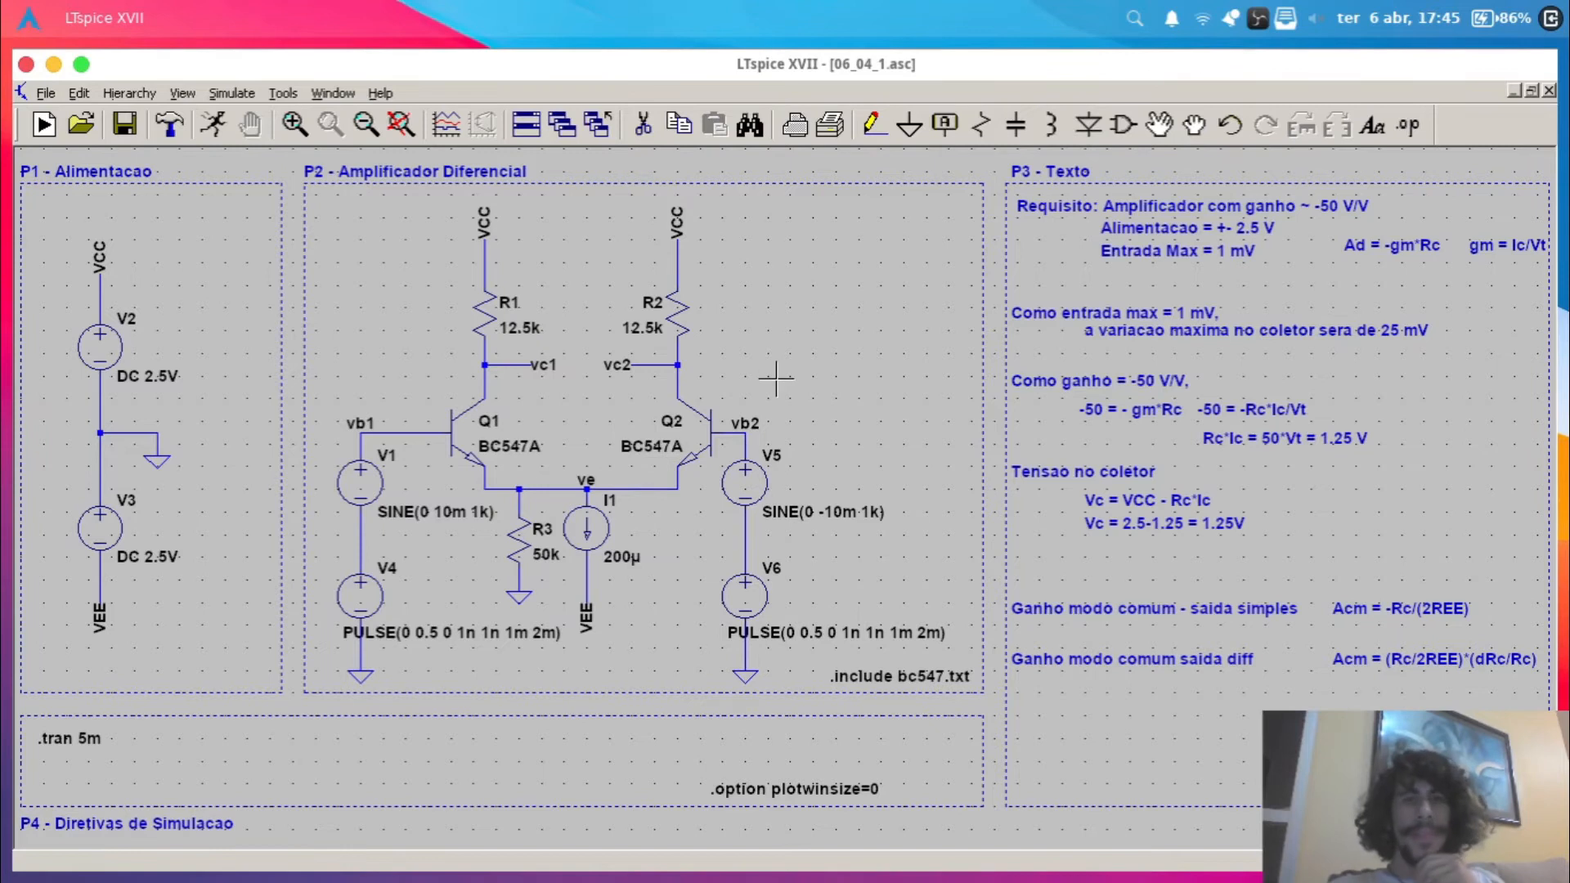
- Set R3 to 100k, save the schematic and run the simulation
left_click_drag(772, 364, 823, 344)
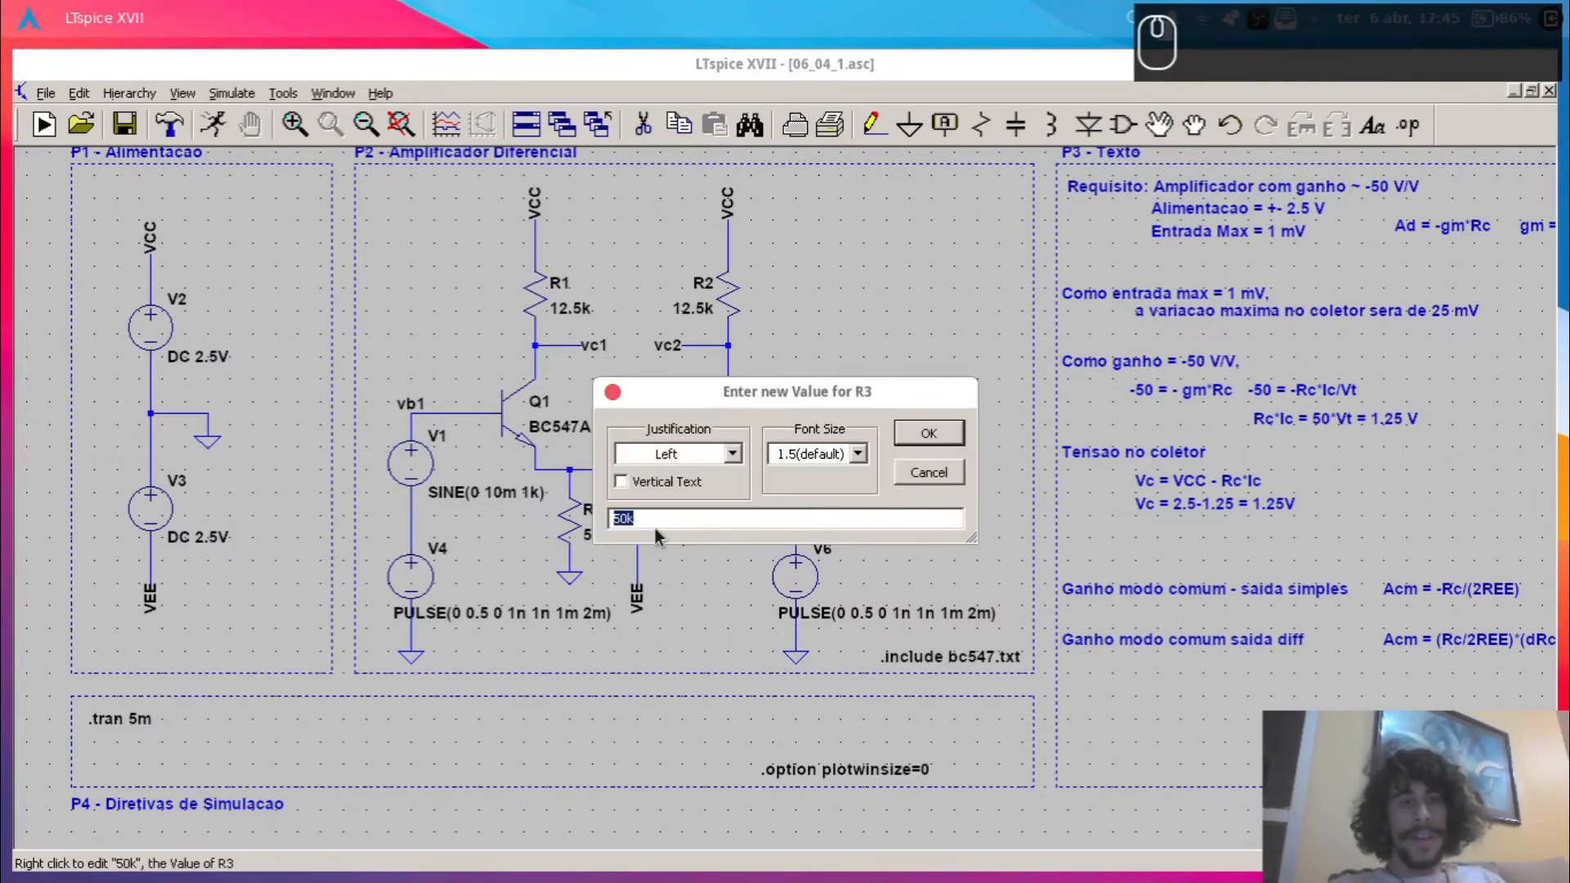
type("100k")
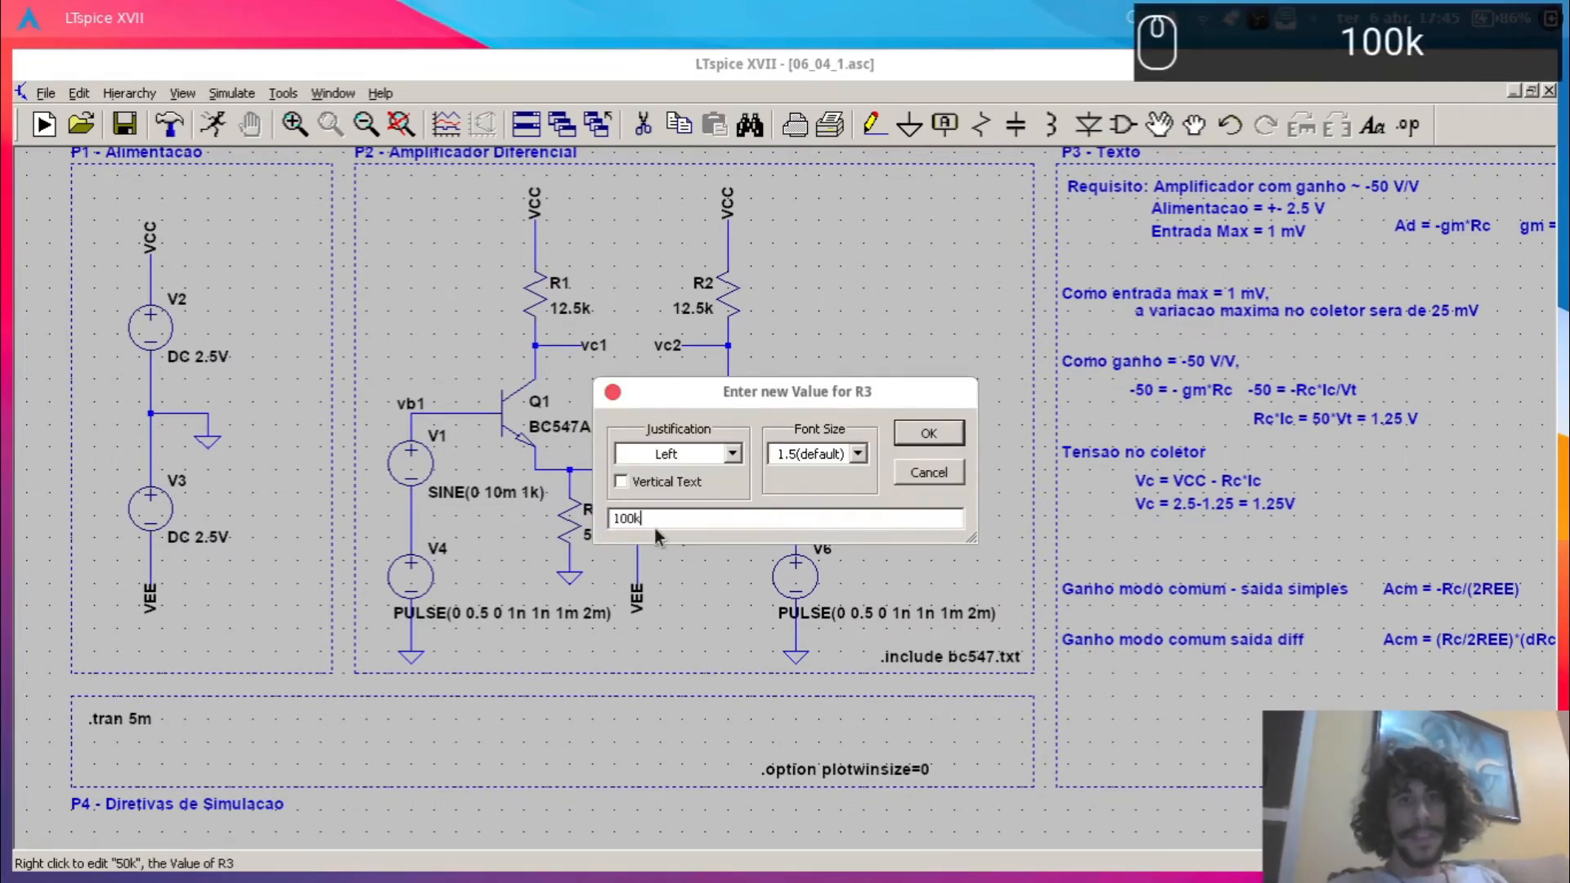
key("Return")
key("ctrl+s")
left_click(44, 124)
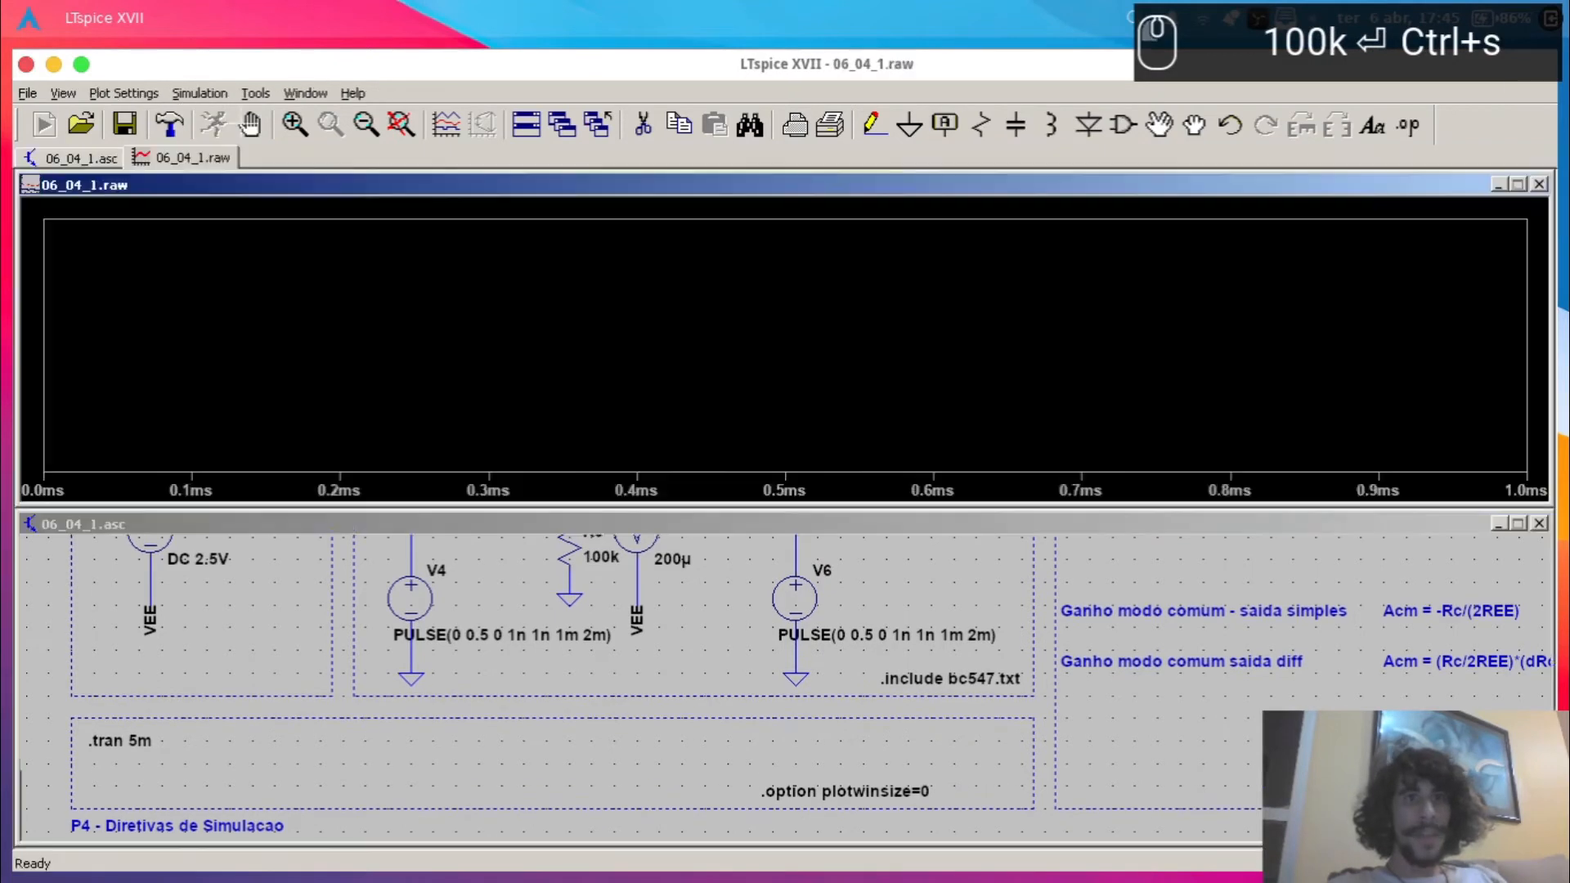
- Plot the differential output V(vc2)-V(vc1) and fit the trace to the plot window
key("ctrl+a")
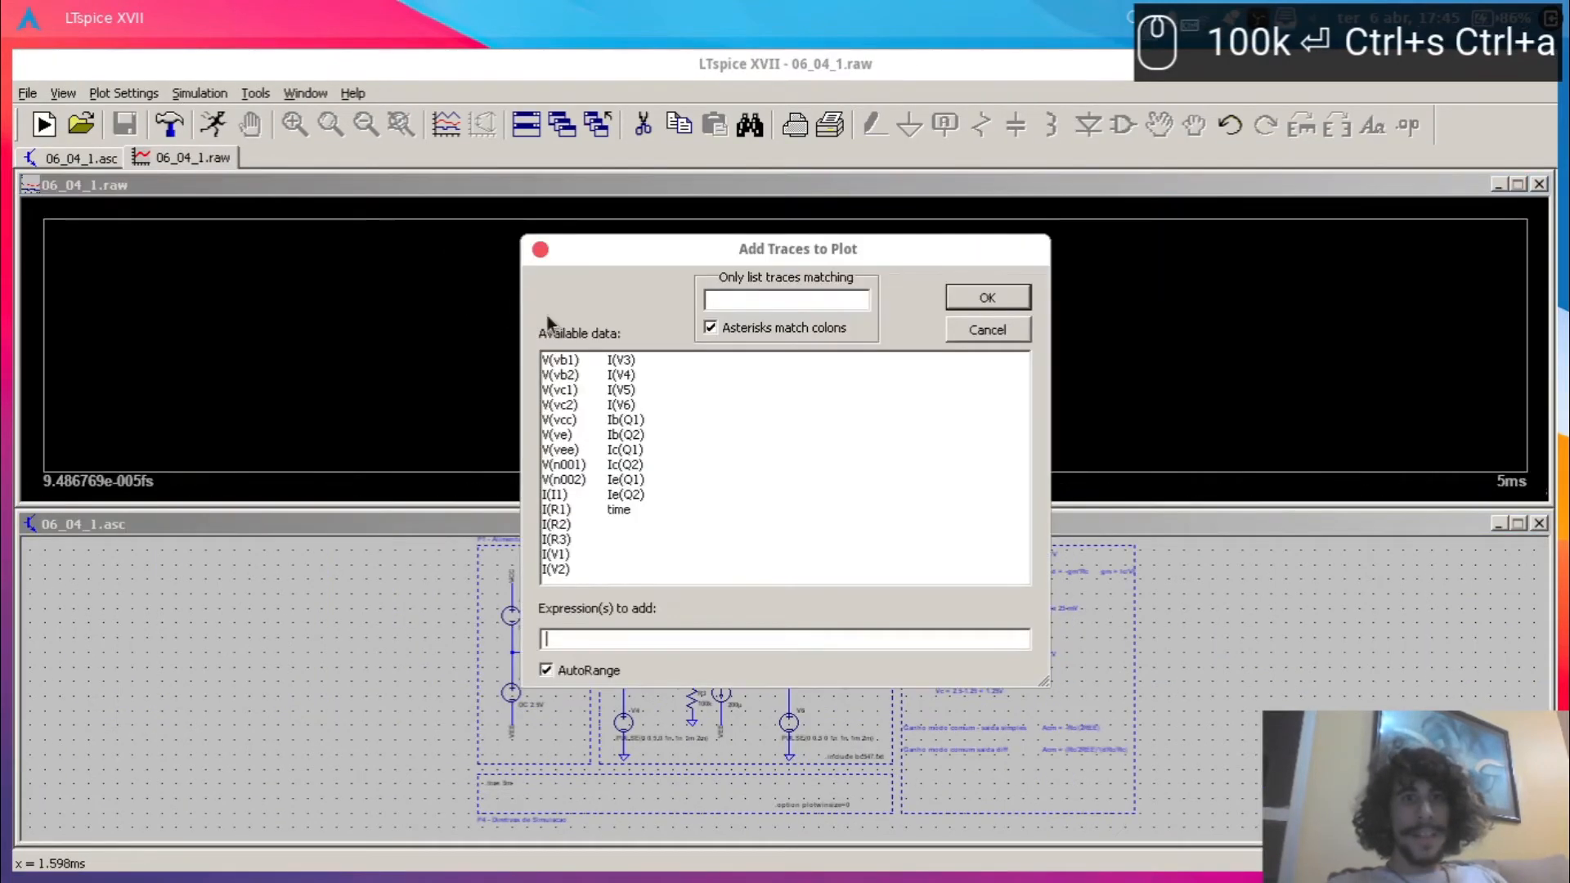
left_click(571, 393)
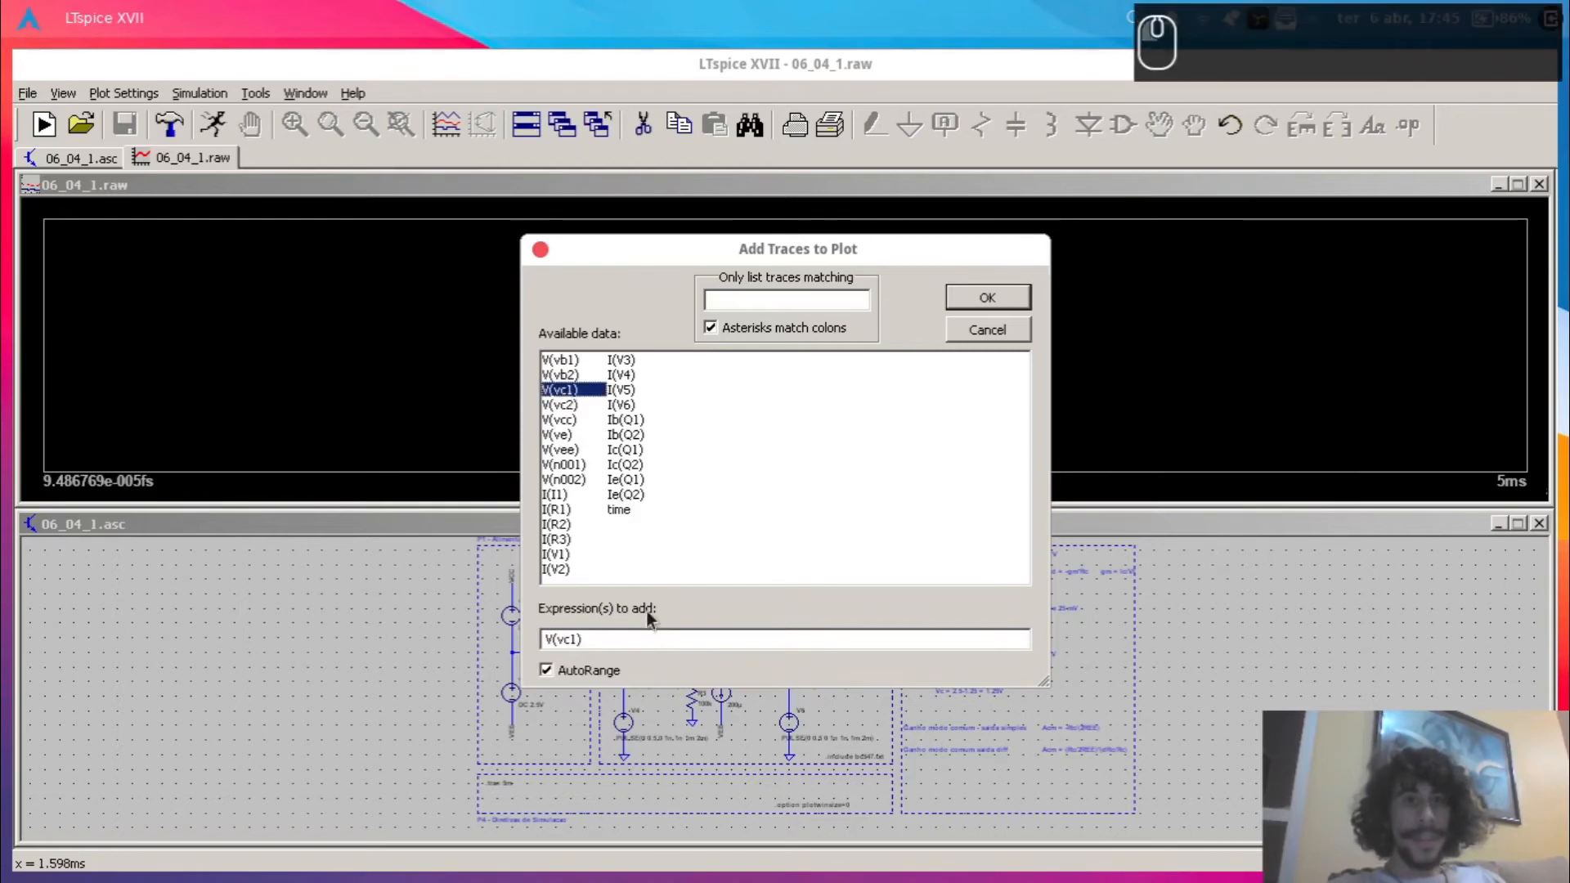
type("-V(vc1")
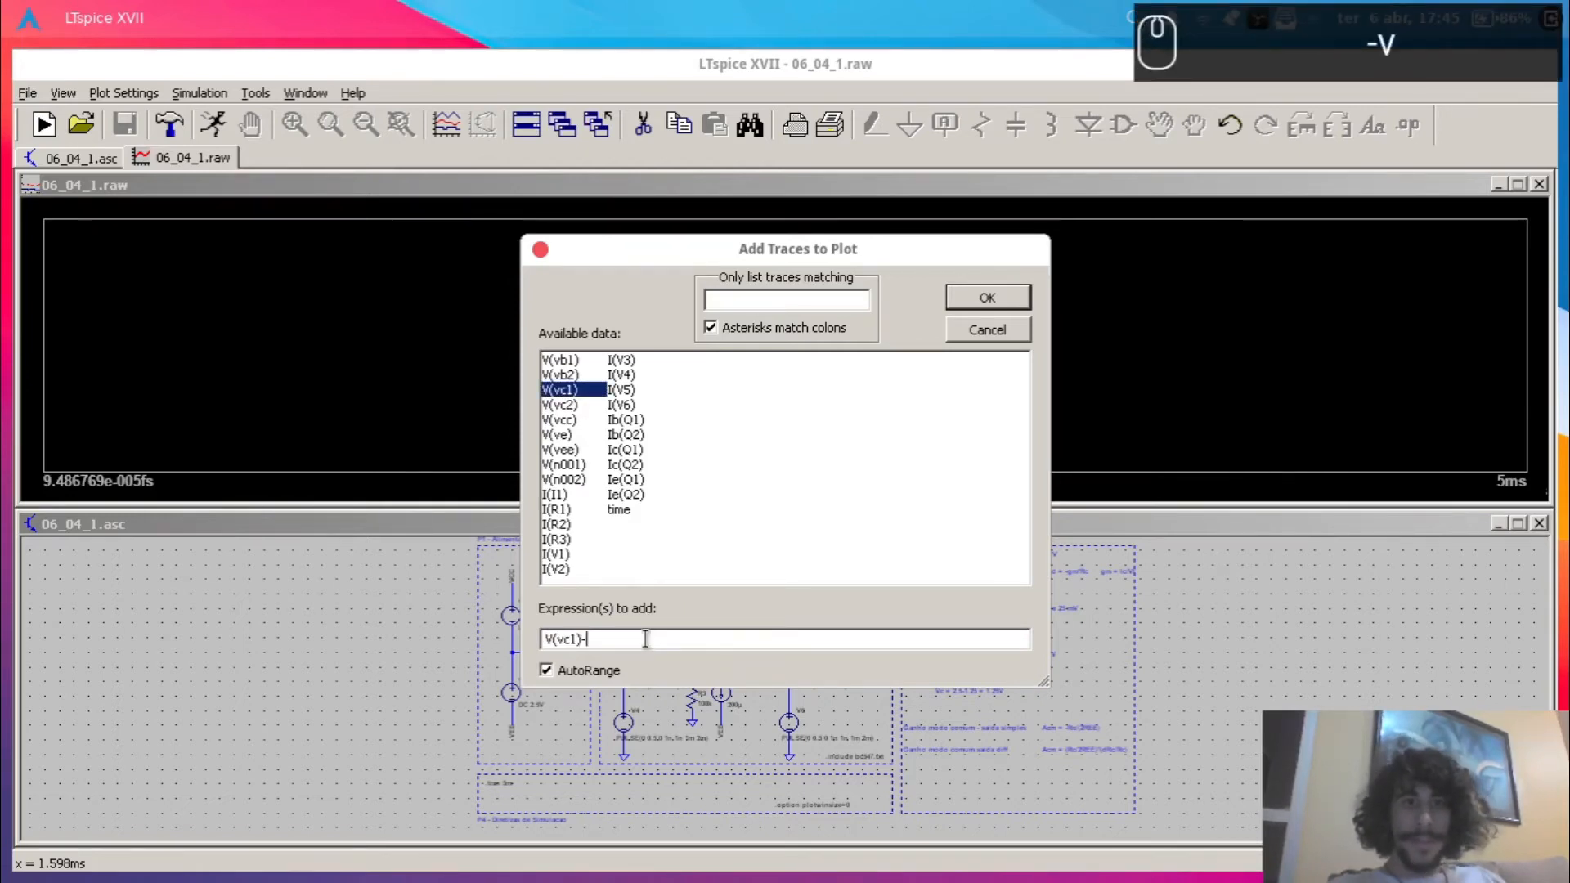
type(")")
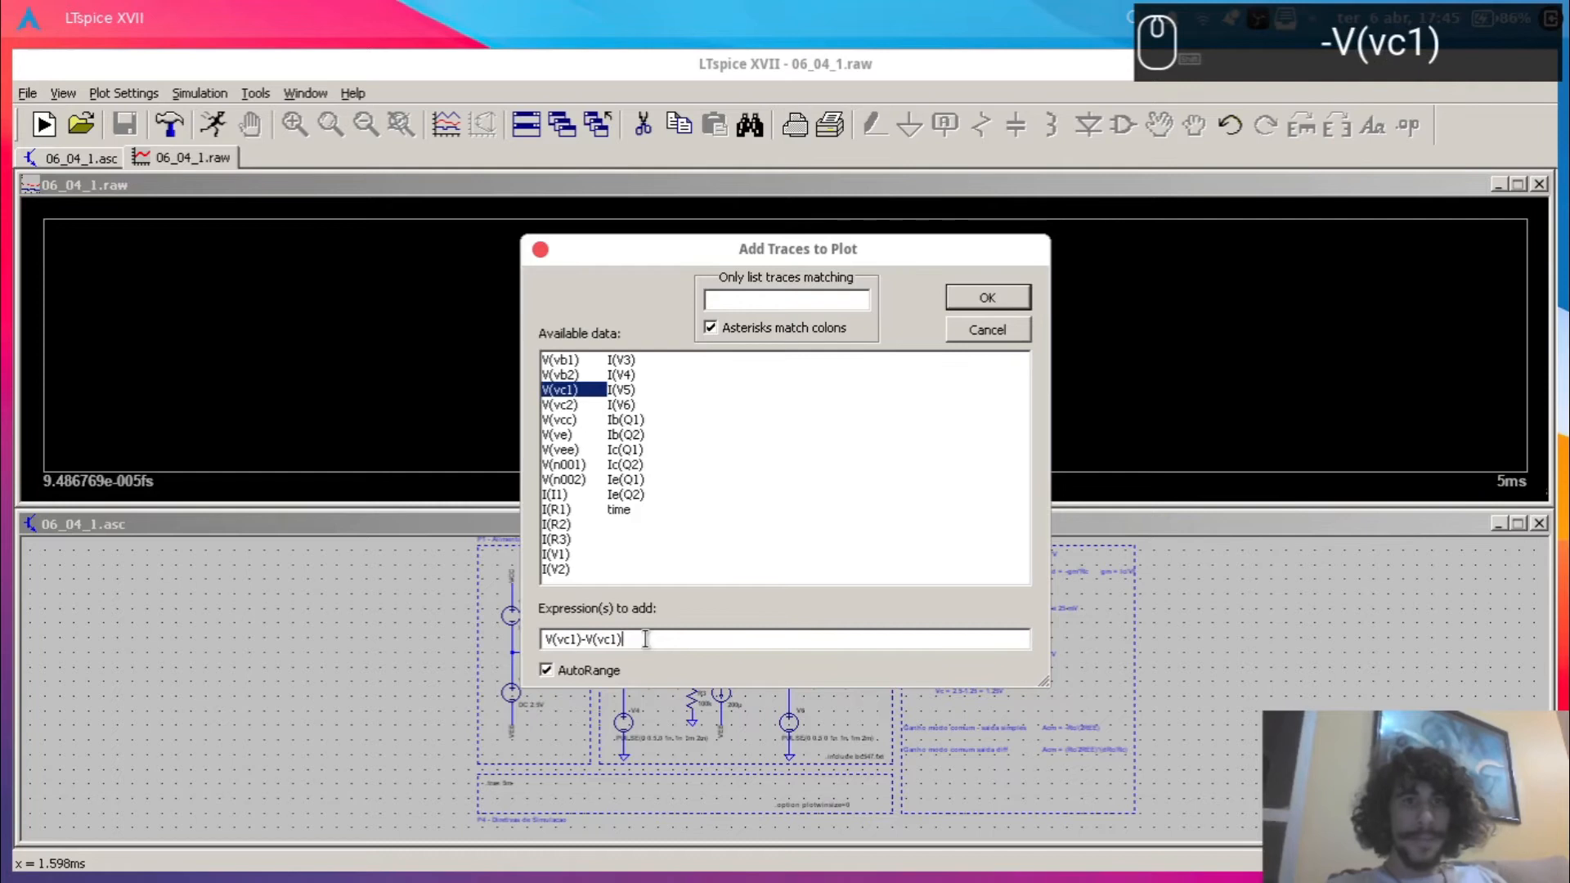
key("Left")
key("Left")
key("Left")
key("Left")
key("Left")
key("Left")
key("Left")
key("Left")
key("shift+Left")
type("2")
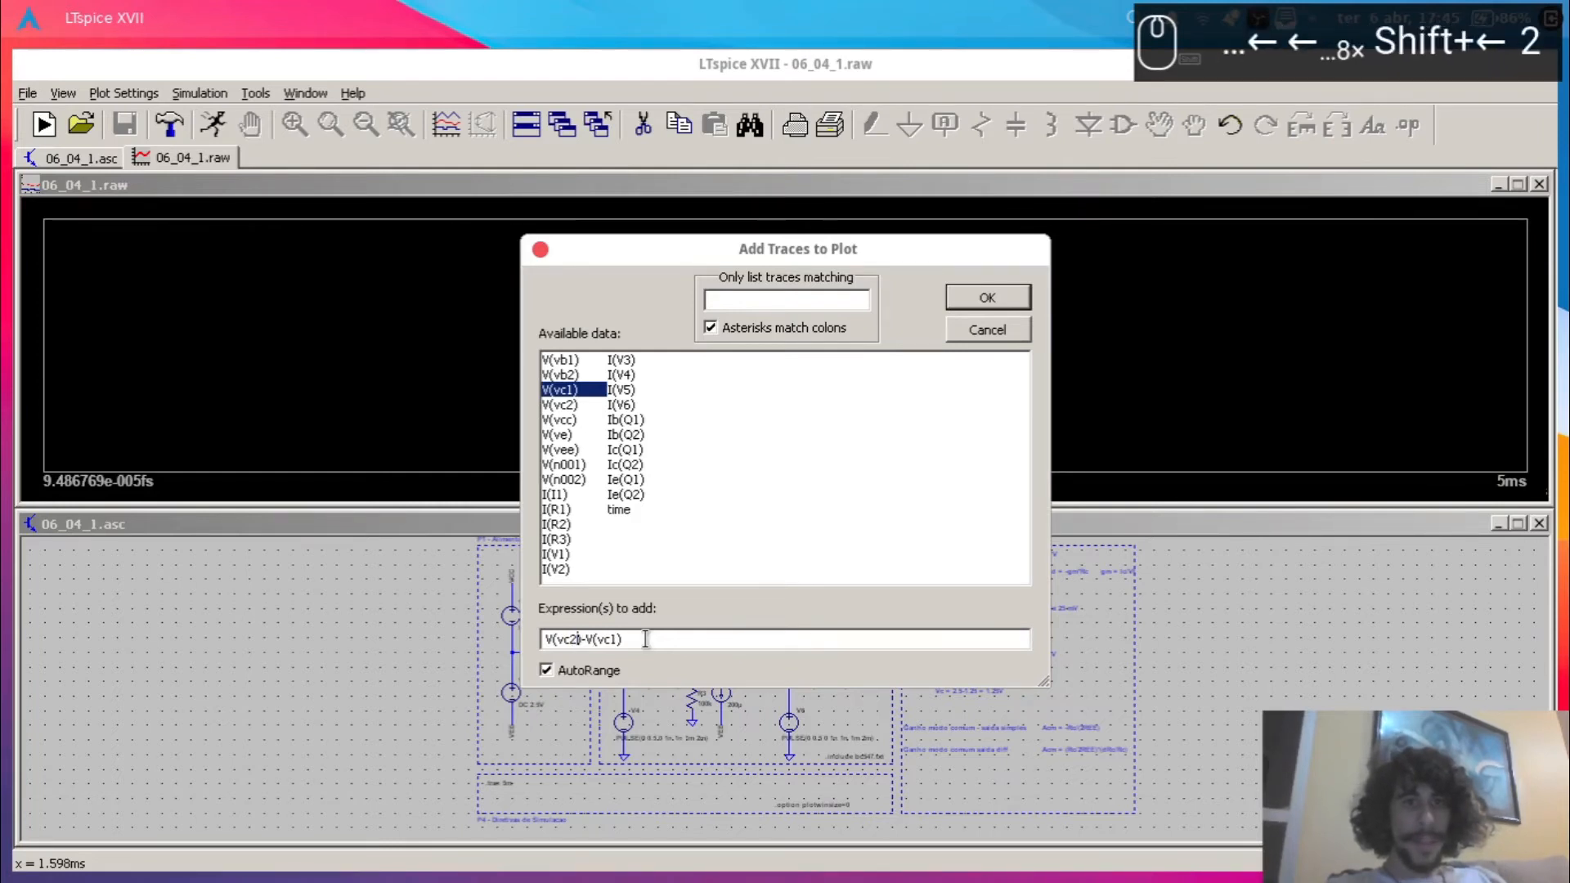
key("Return")
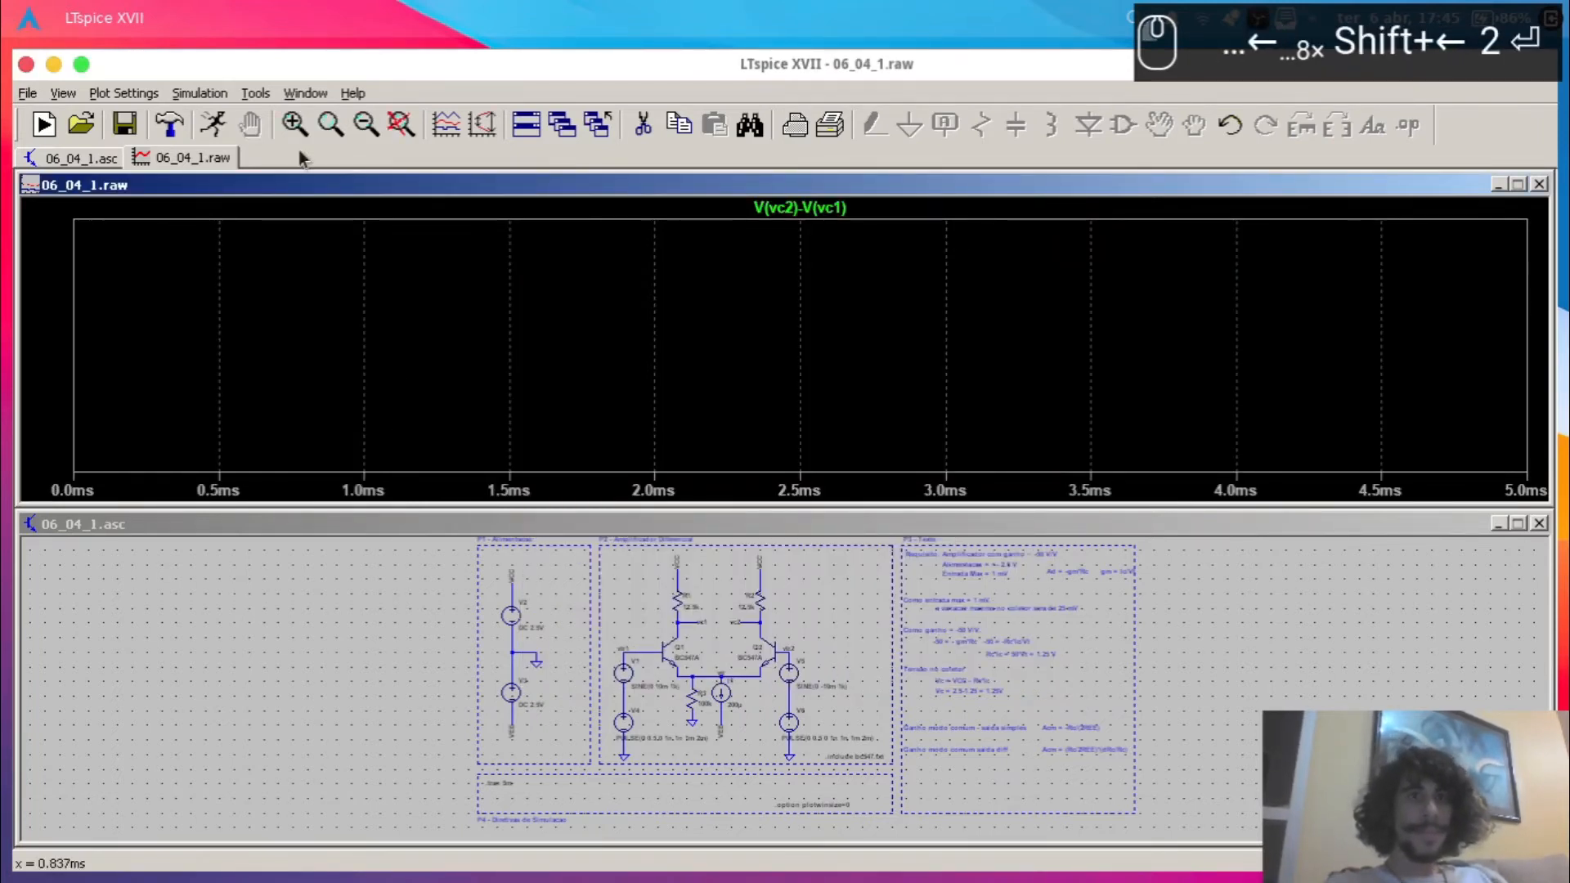
left_click(397, 128)
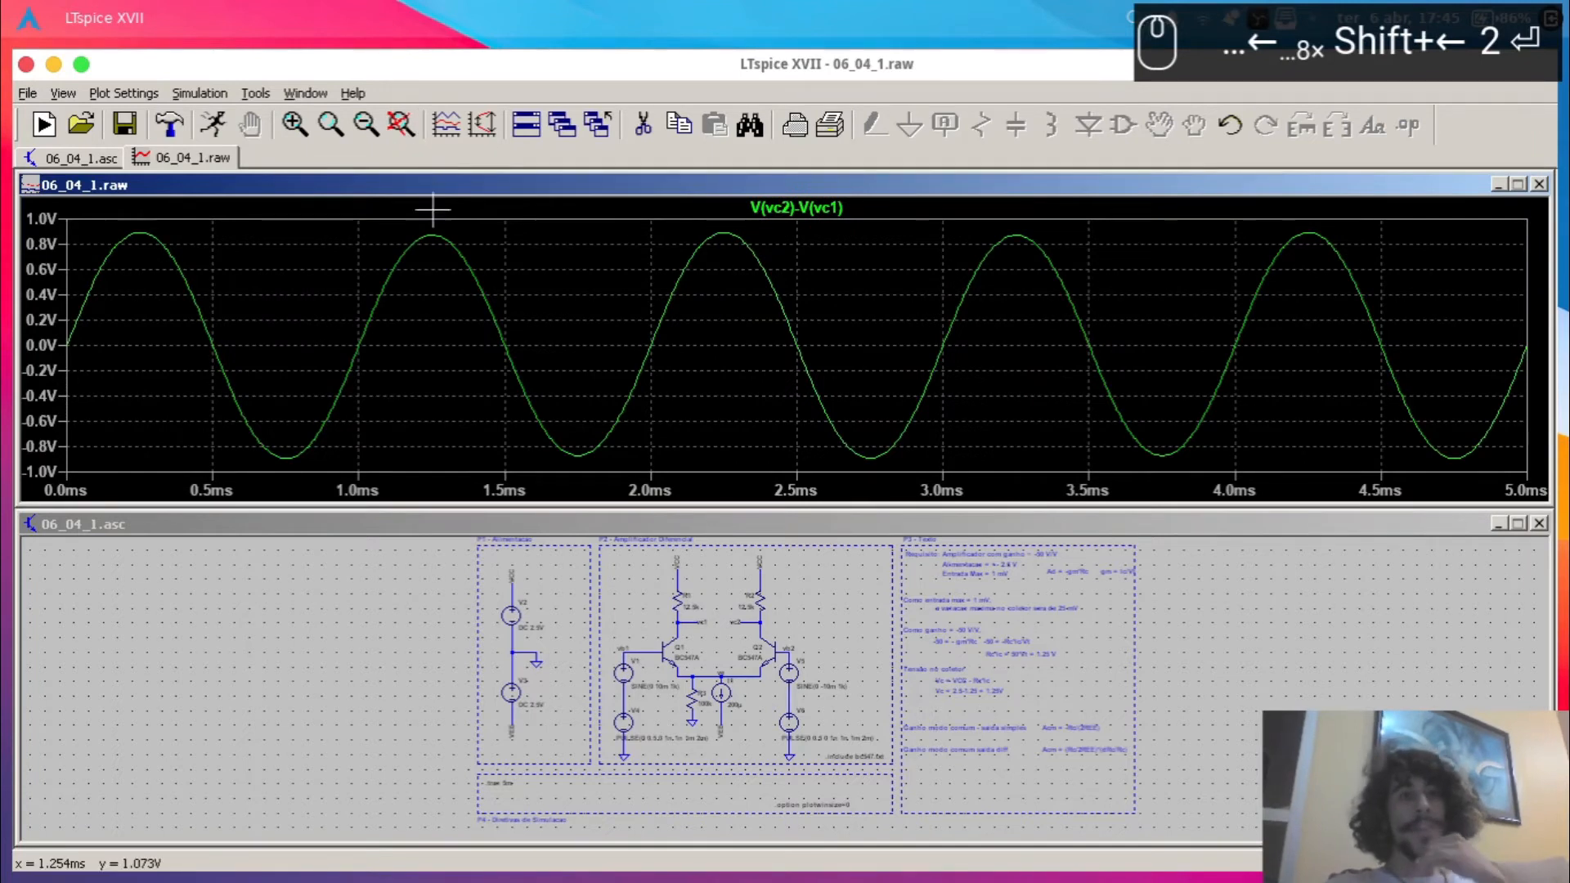
- Add V(vb1) to the plot and inspect its waveform between 1 ms and 2 ms, returning to the full view
left_click(664, 618)
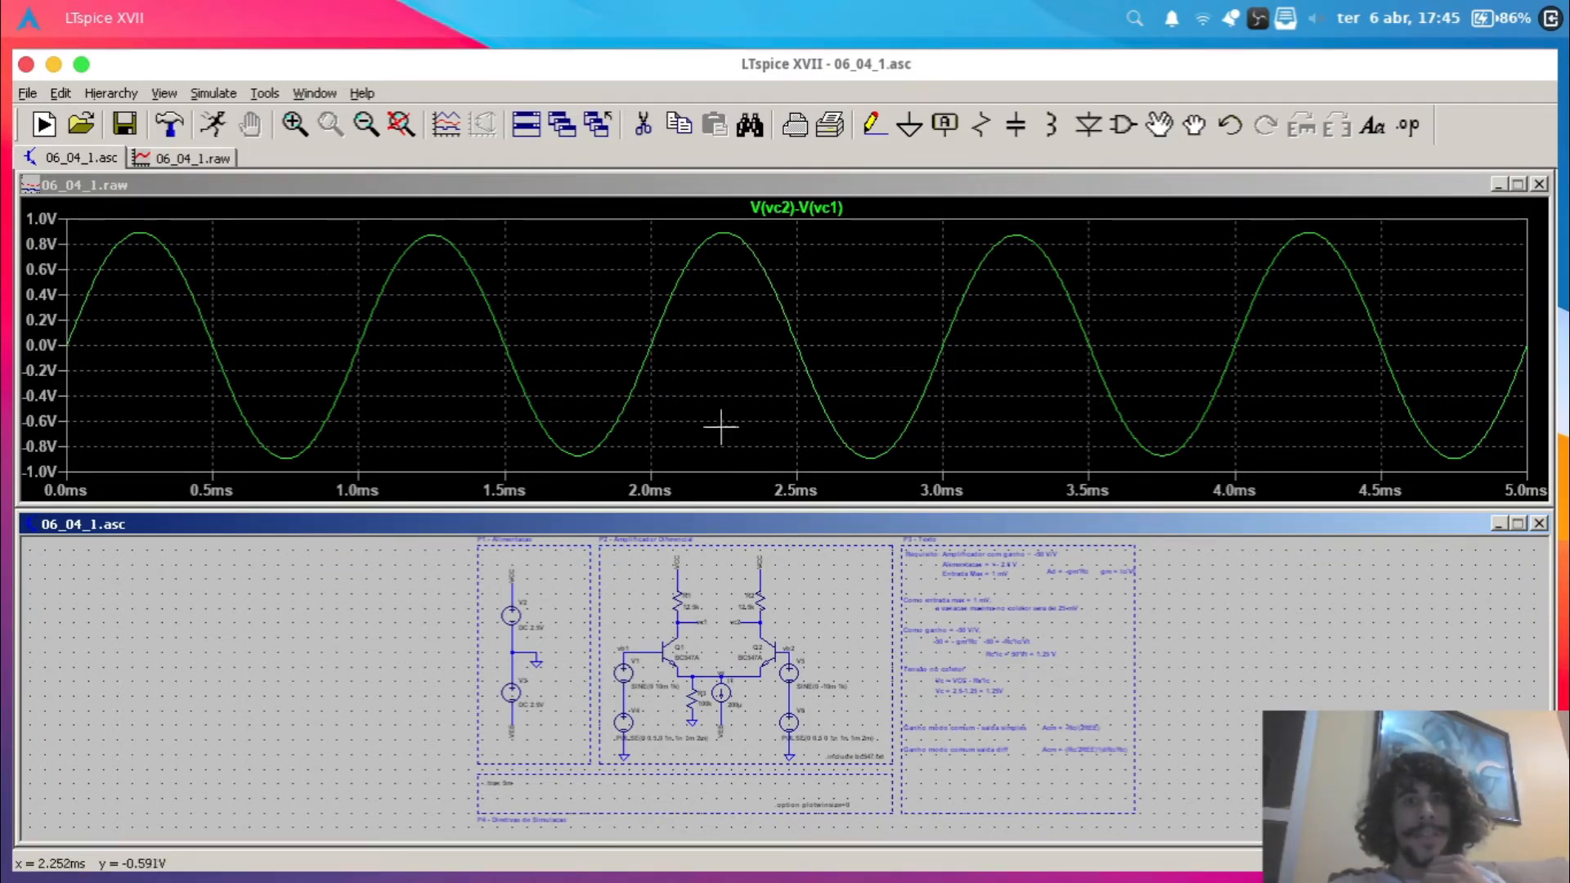
left_click(642, 652)
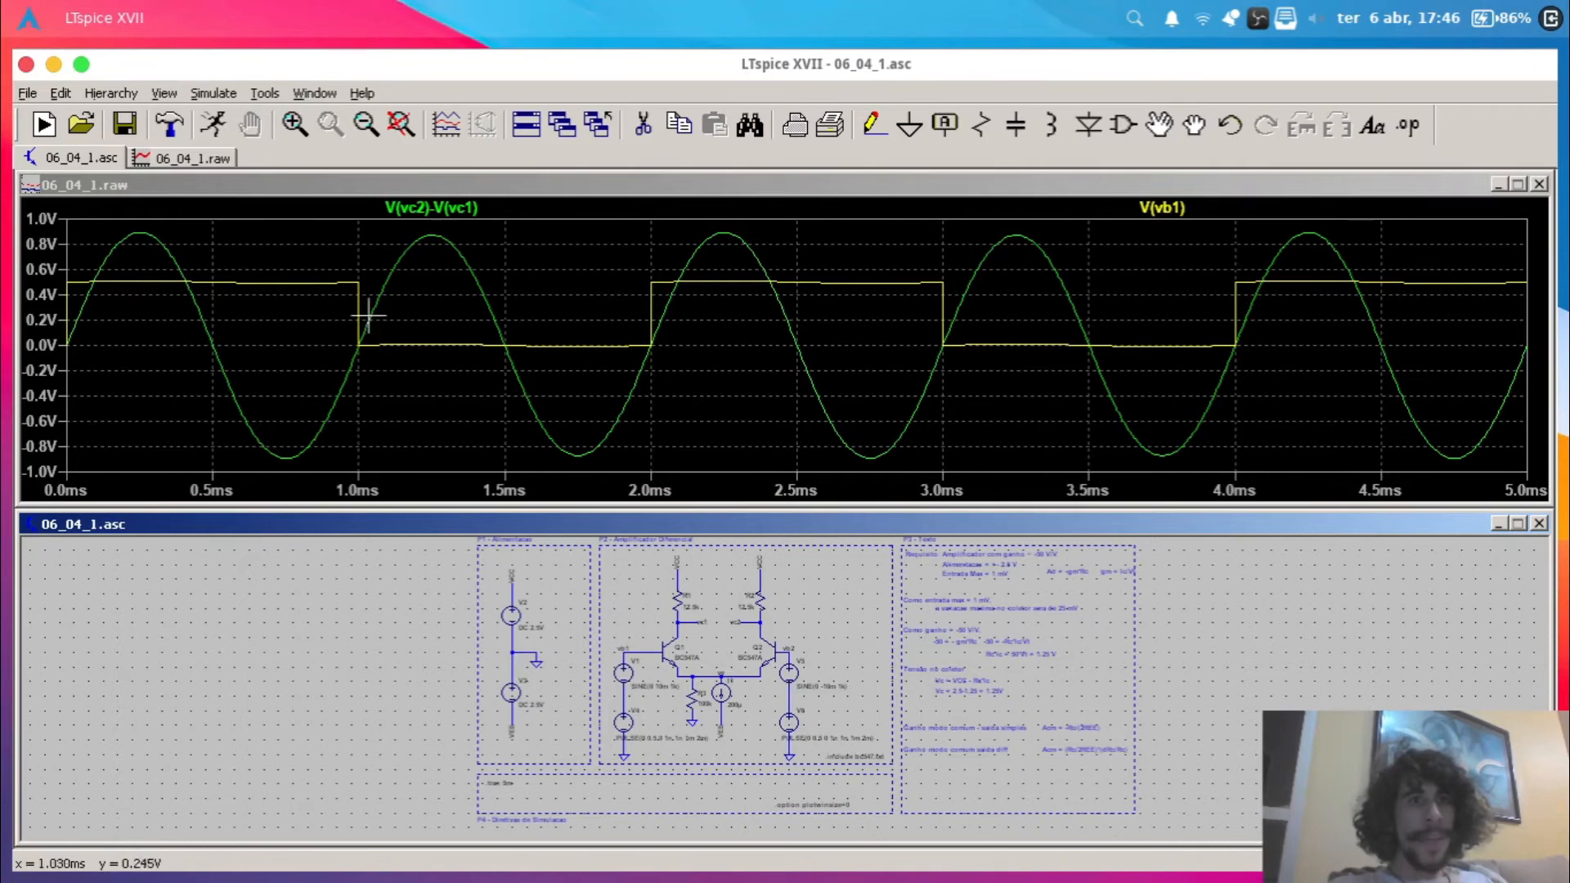
scroll(387, 339, "down", 1)
left_click_drag(356, 317, 703, 390)
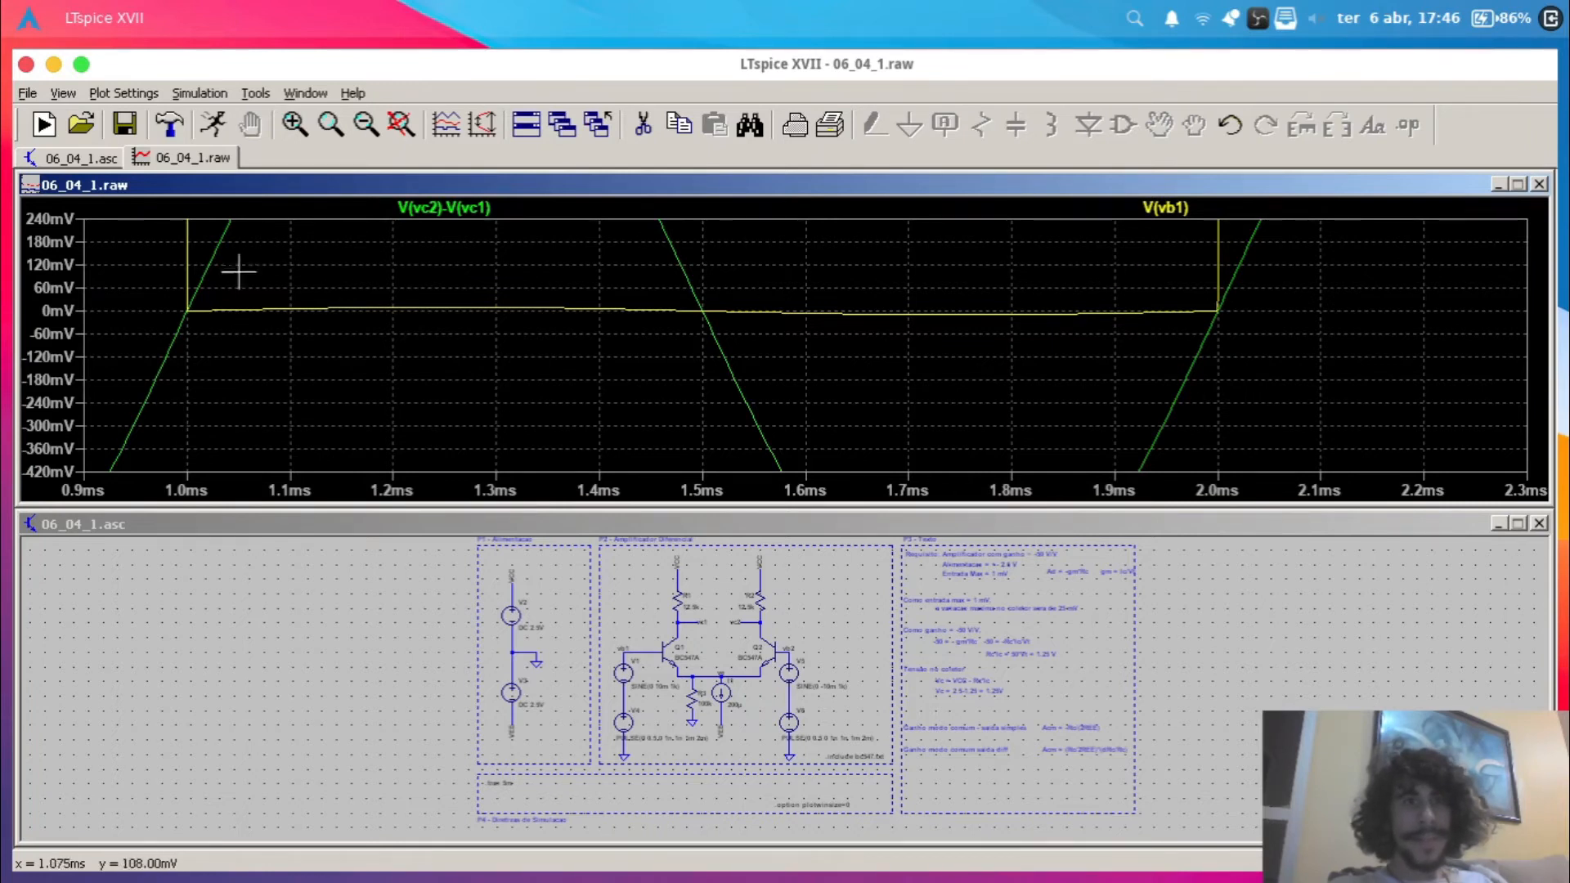
mouse_move(188, 297)
left_mouse_down()
mouse_move(1362, 332)
mouse_move(1219, 327)
left_mouse_up()
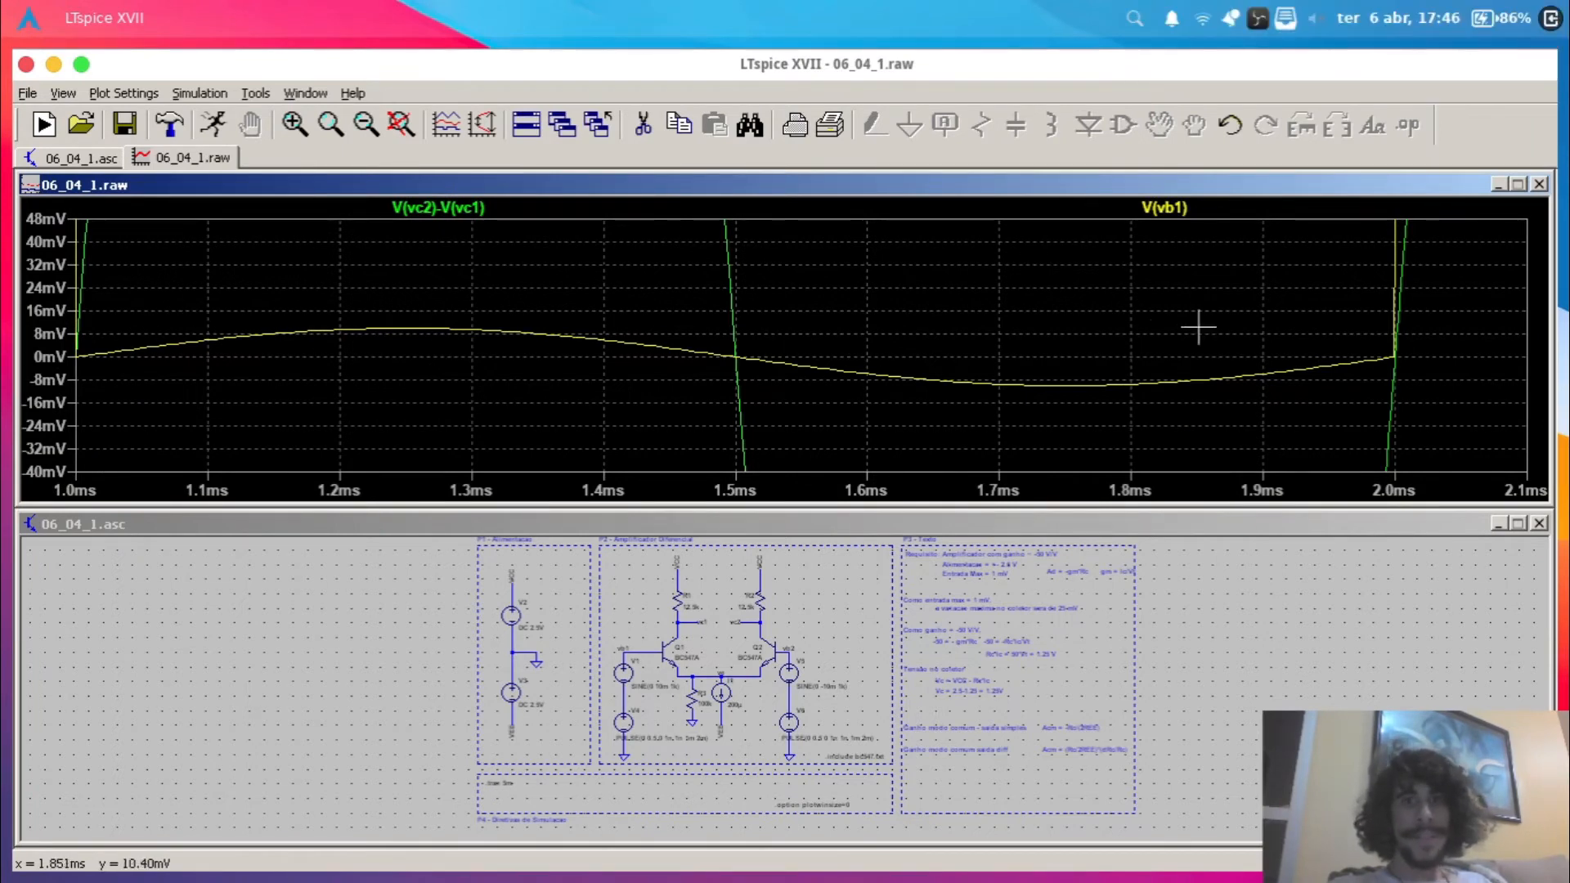
left_click(401, 124)
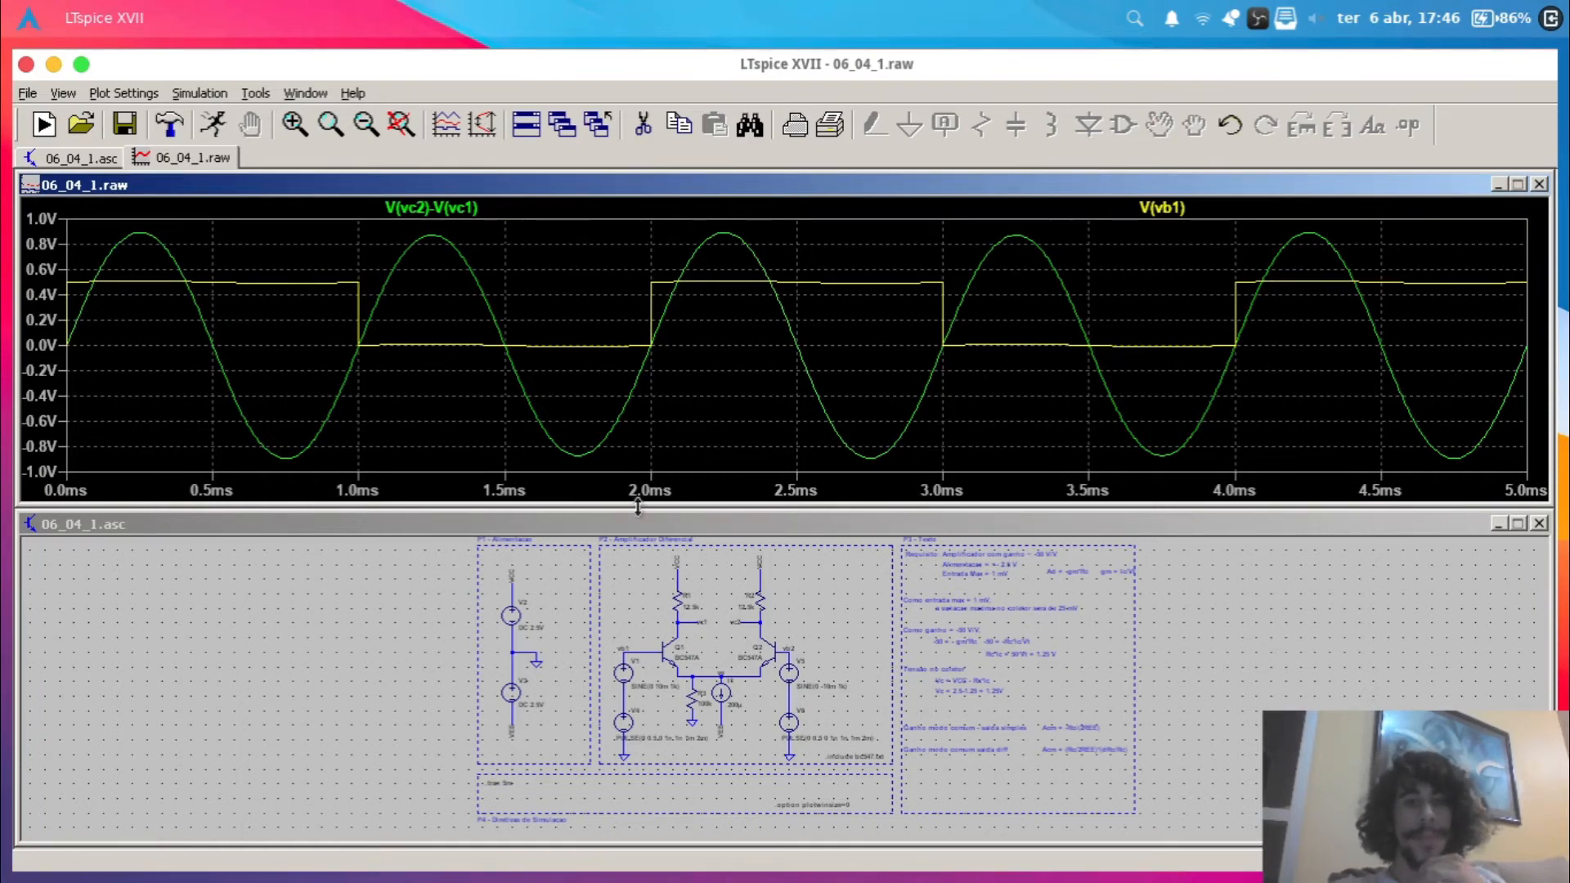
- Set the tail resistor R3 to 10k
key("Escape")
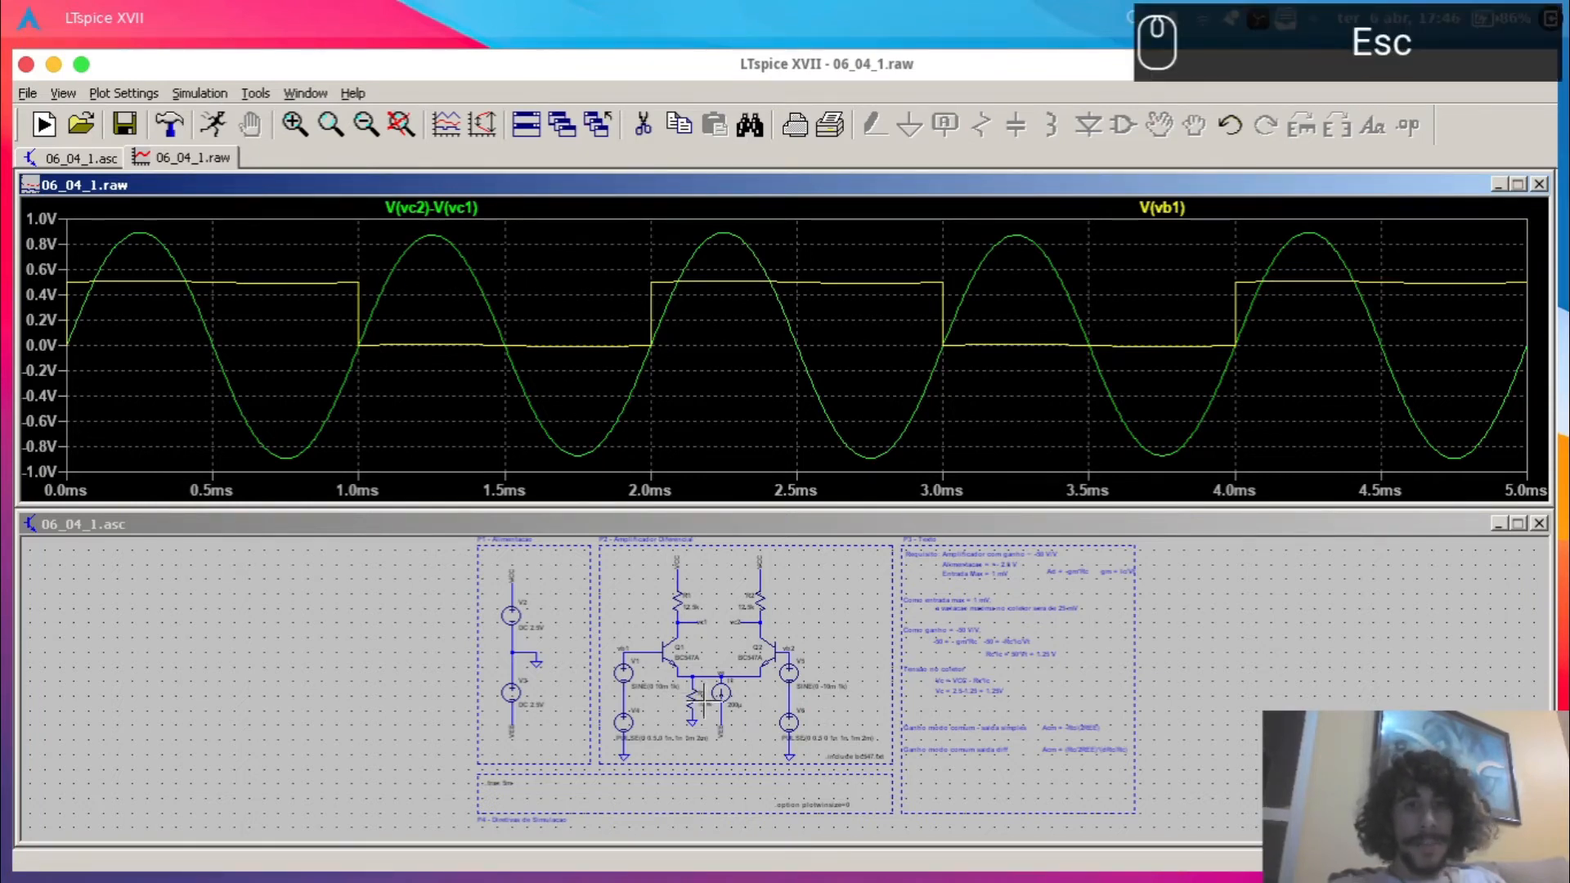
right_click(703, 693)
type("10k")
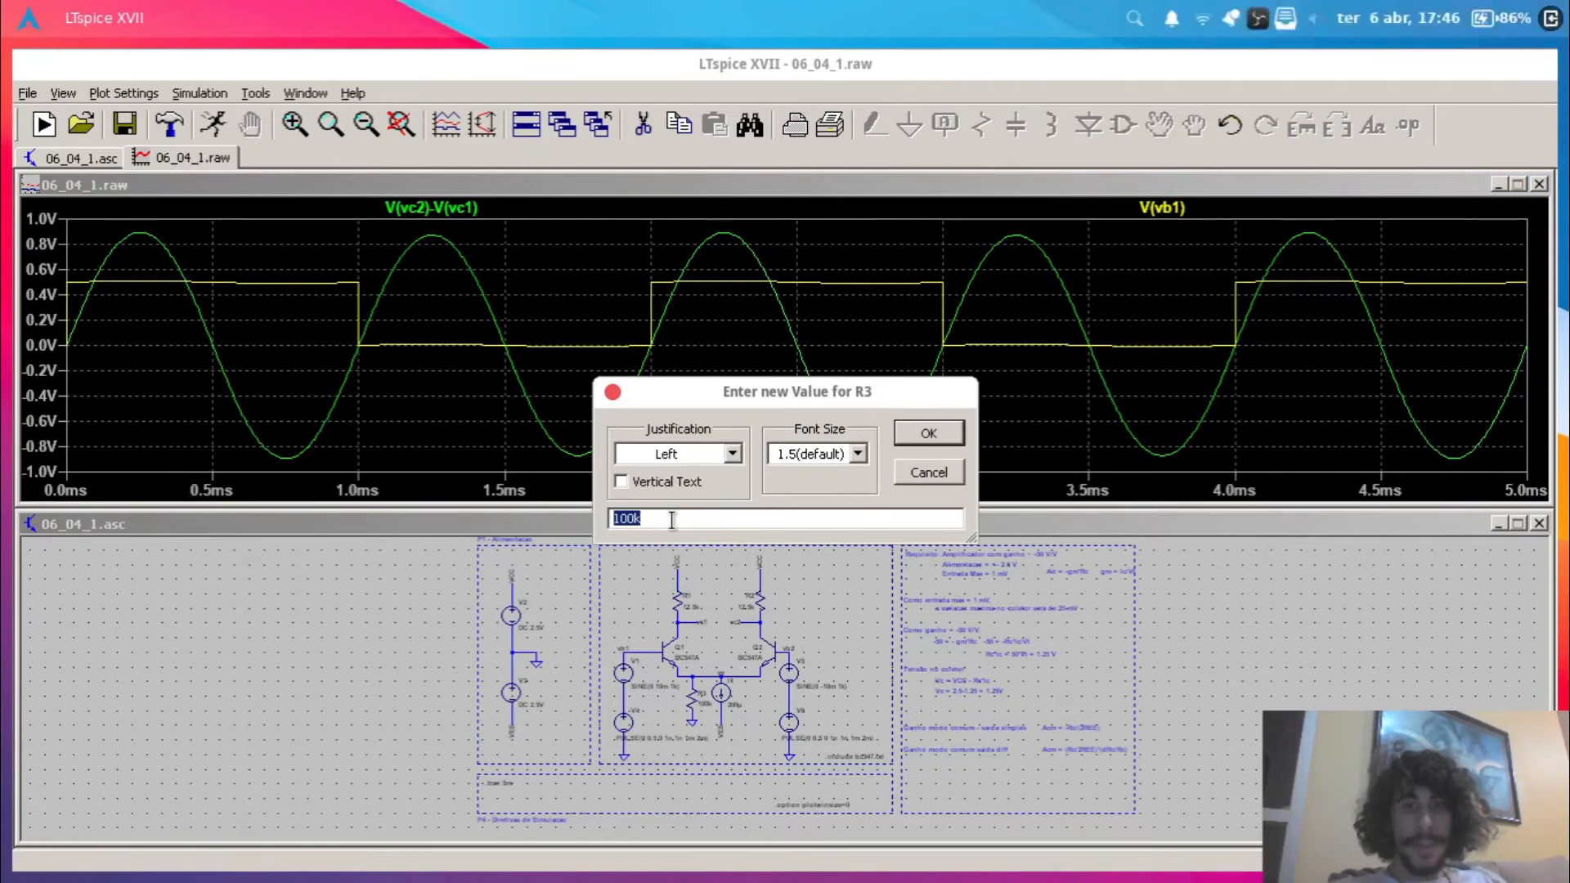
key("Return")
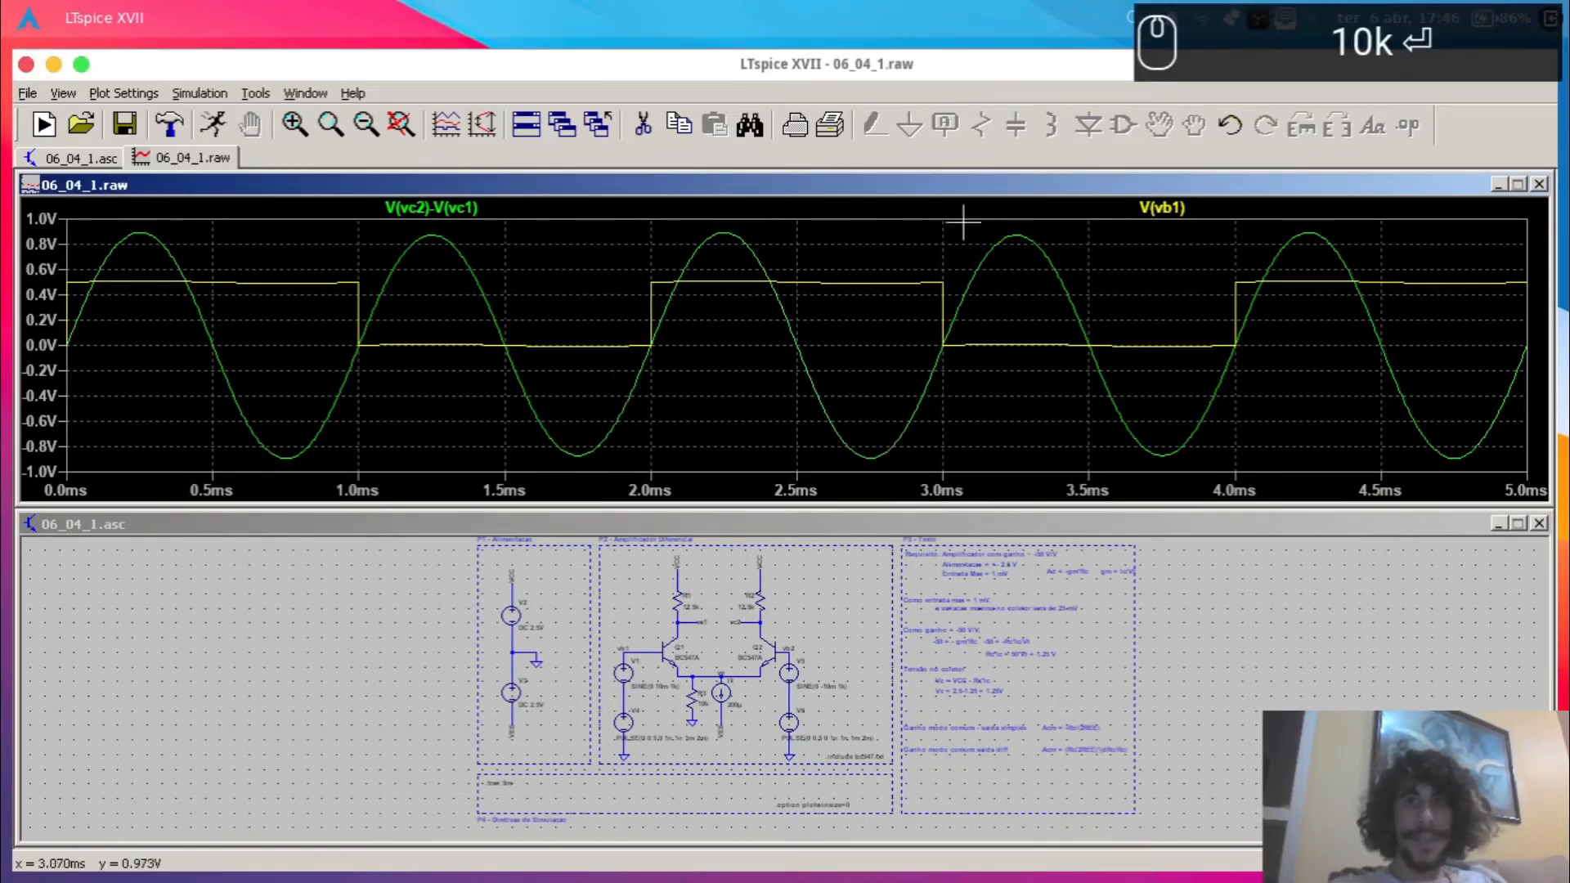
- Delete the V(vb1) trace from the plot and rerun the simulation
right_click(1159, 209)
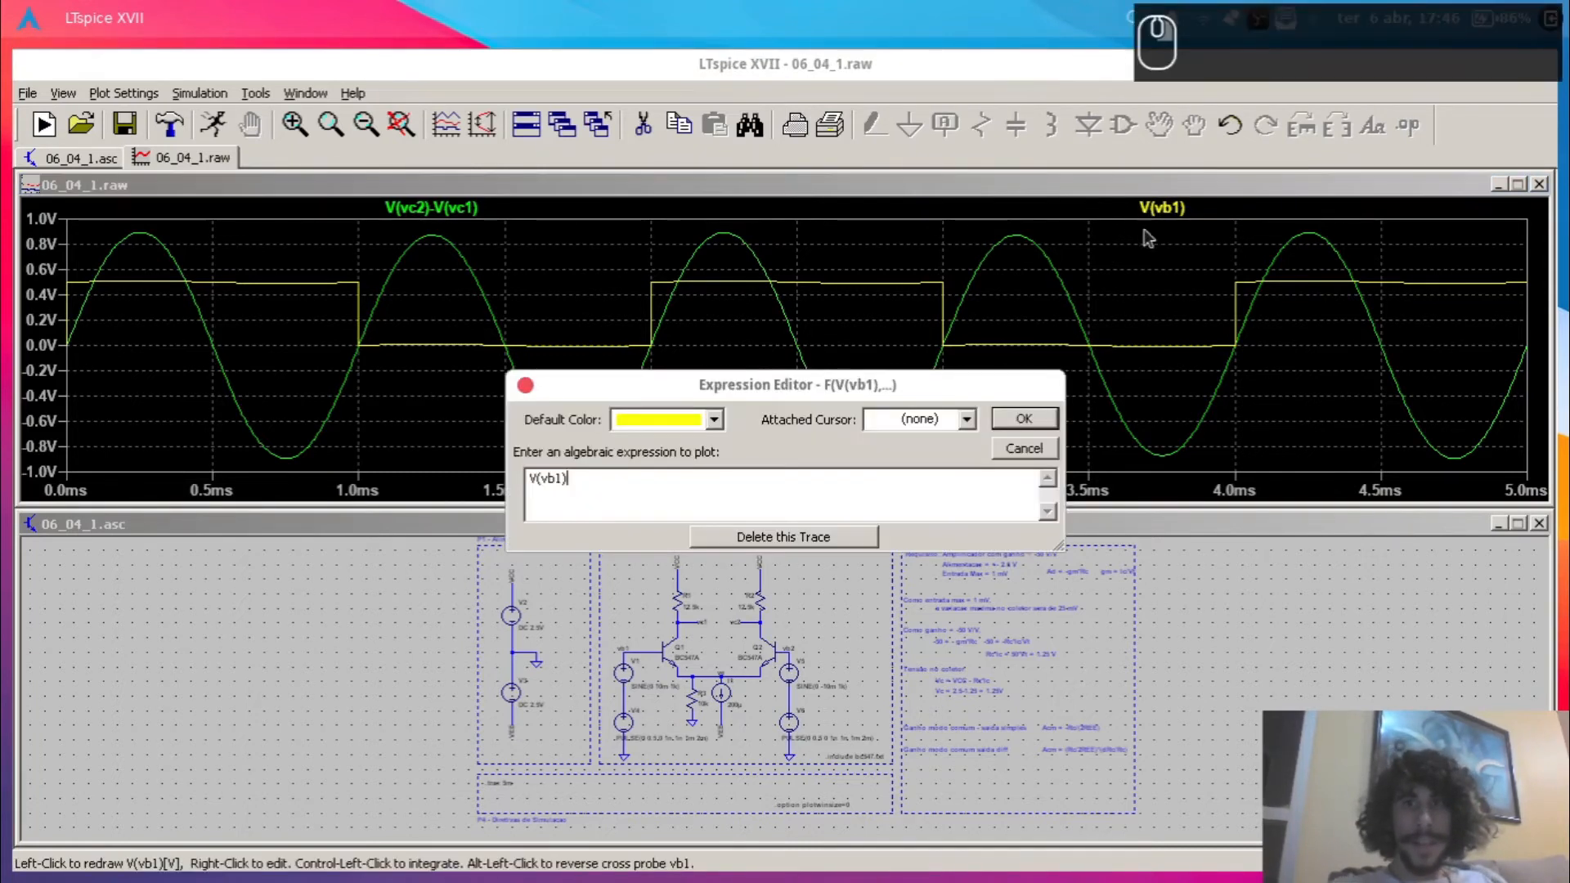
left_click(749, 537)
left_click(212, 125)
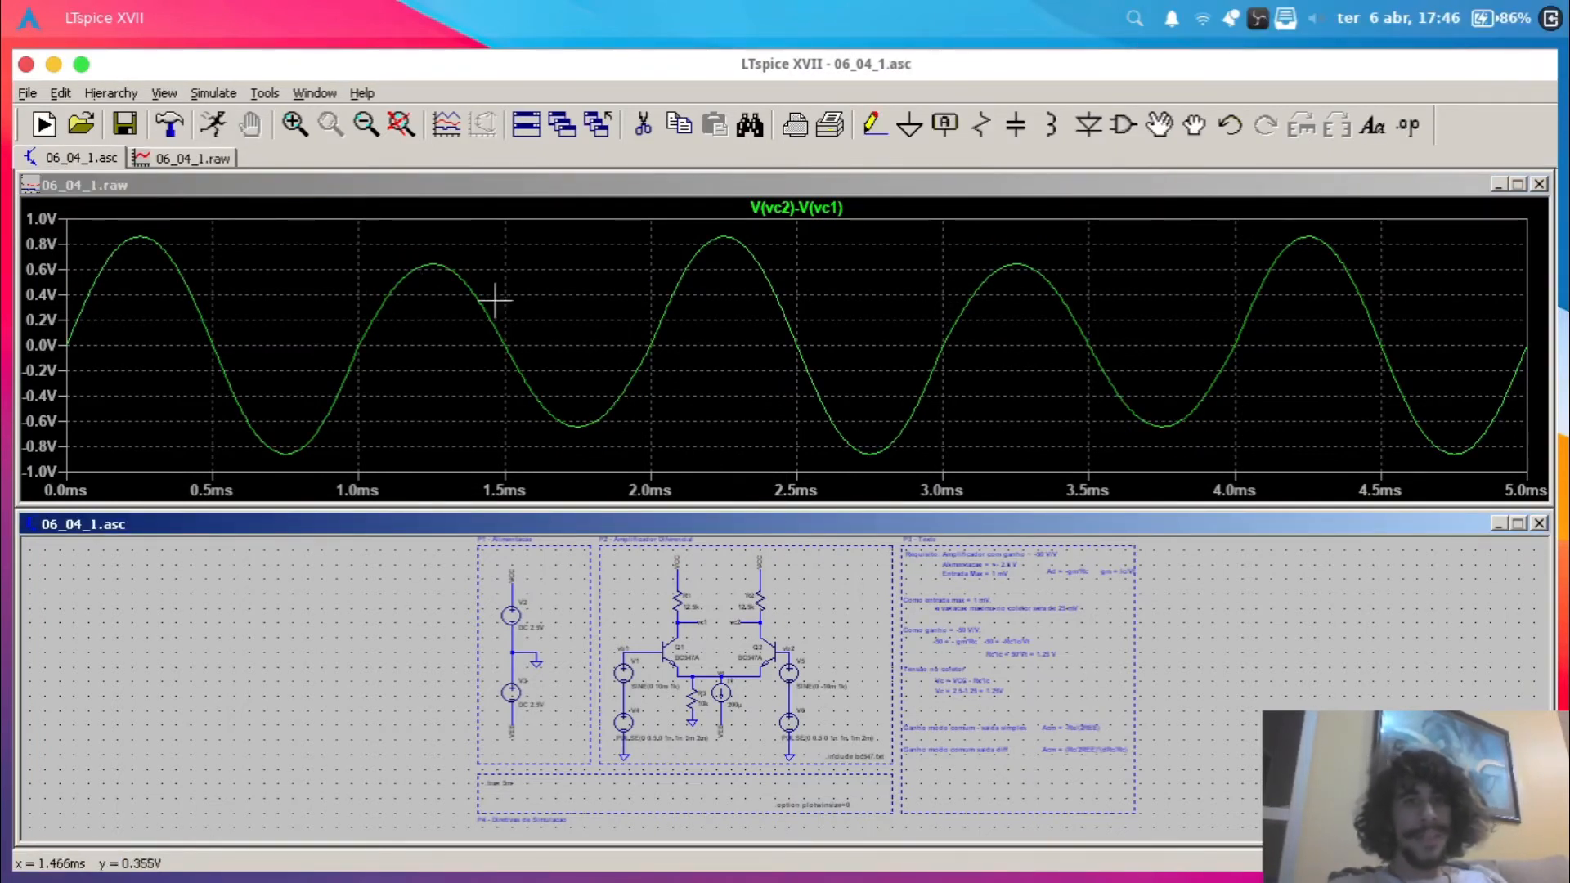
- Examine the schematic's common-mode gain formulas and the V(vc2)-V(vc1) plot at full size, ending with both windows tiled
left_click(682, 629)
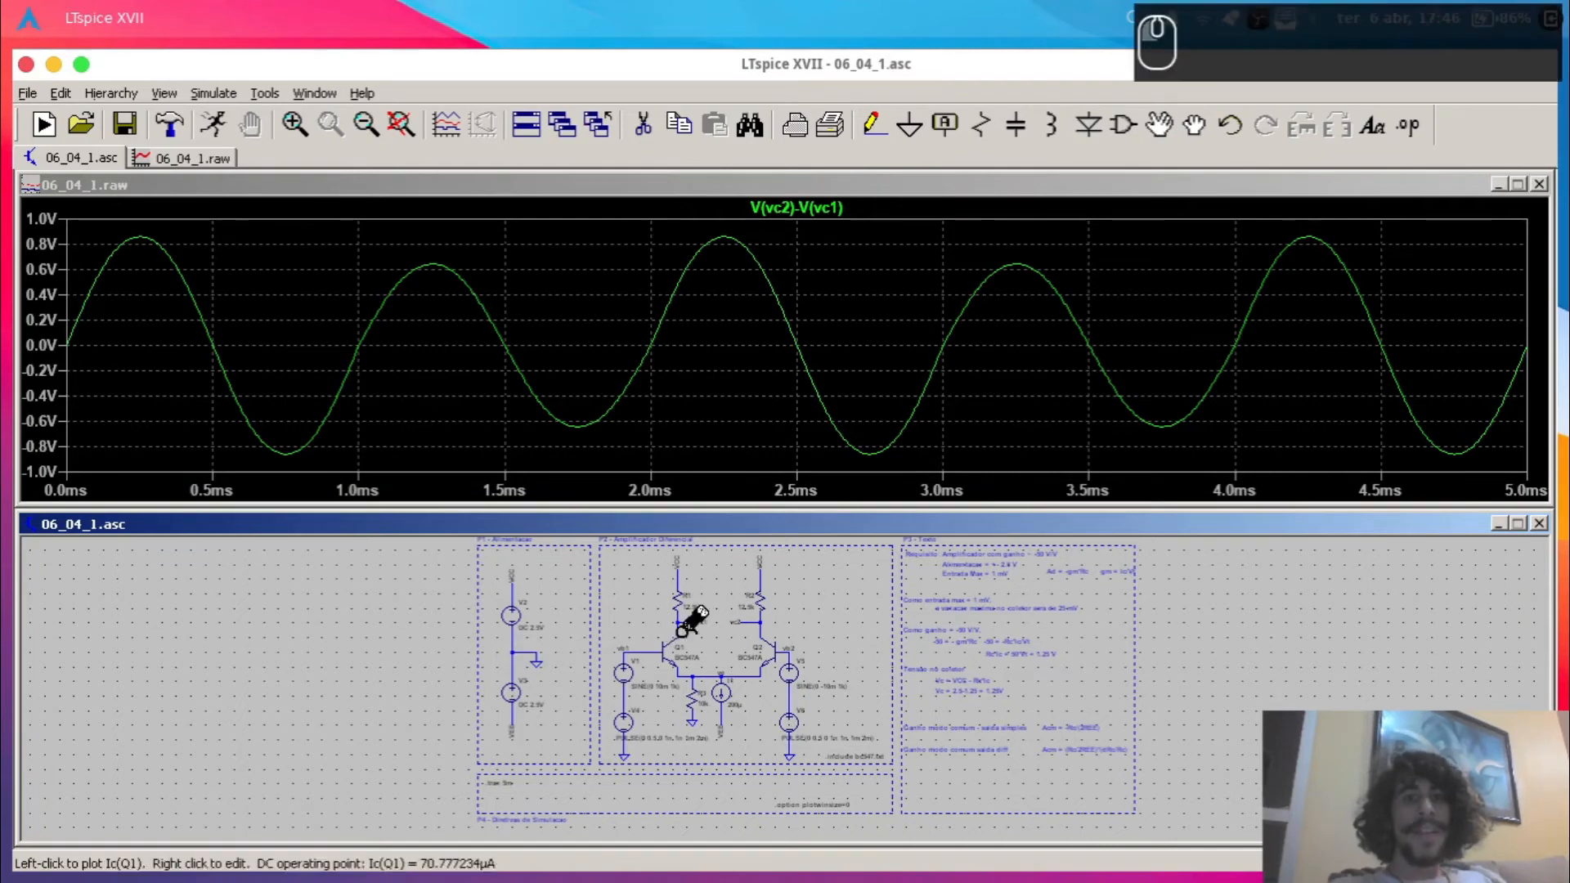
left_click(1049, 697)
double_click(1014, 533)
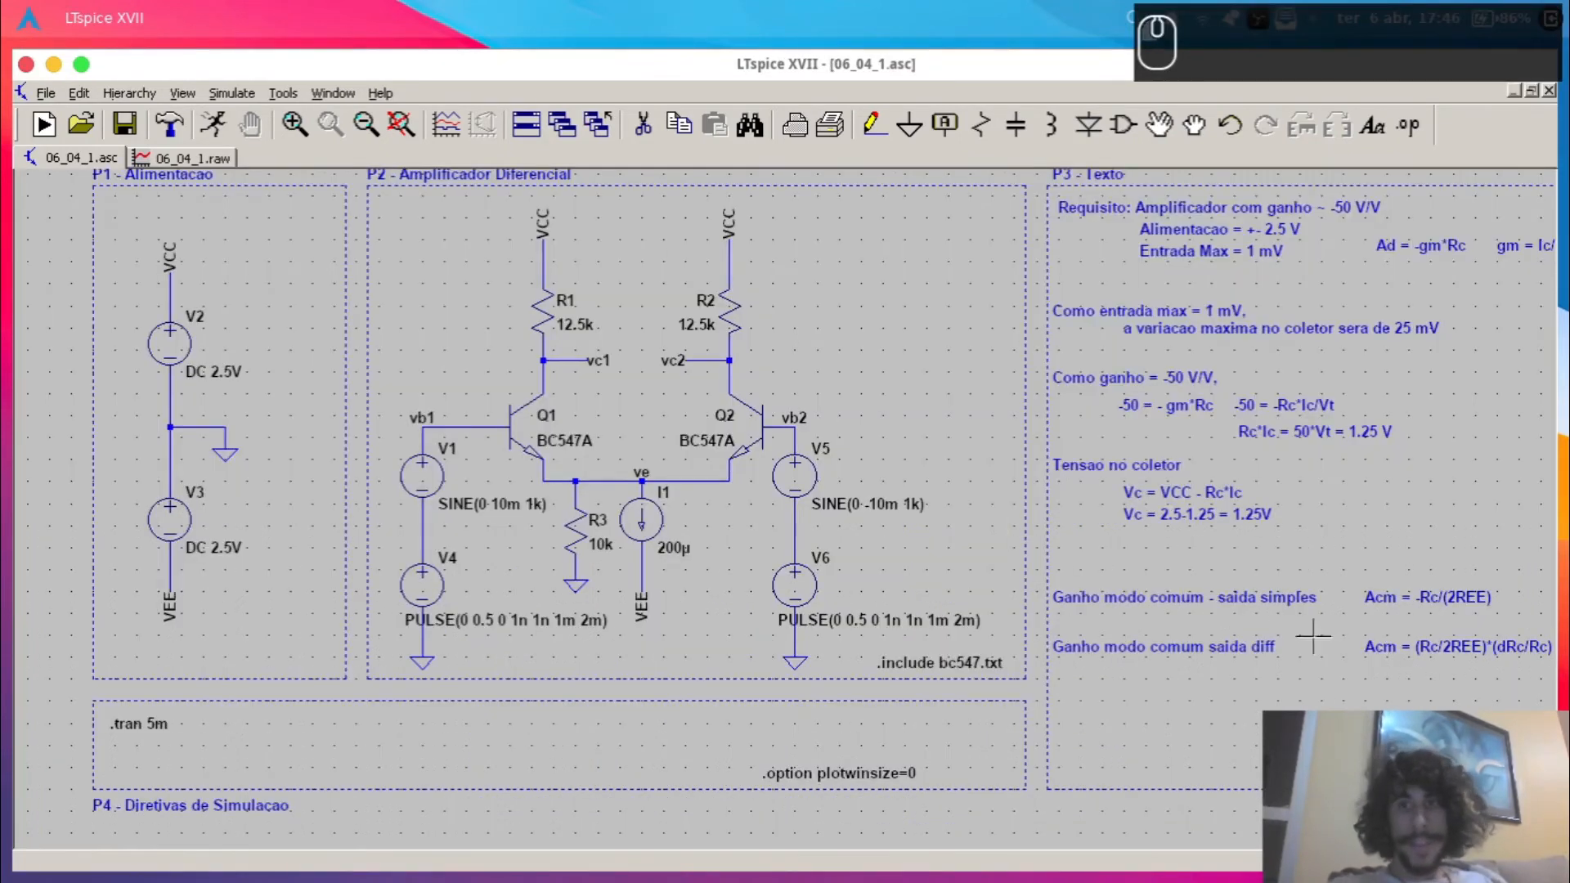
scroll(1156, 646, "up", 3)
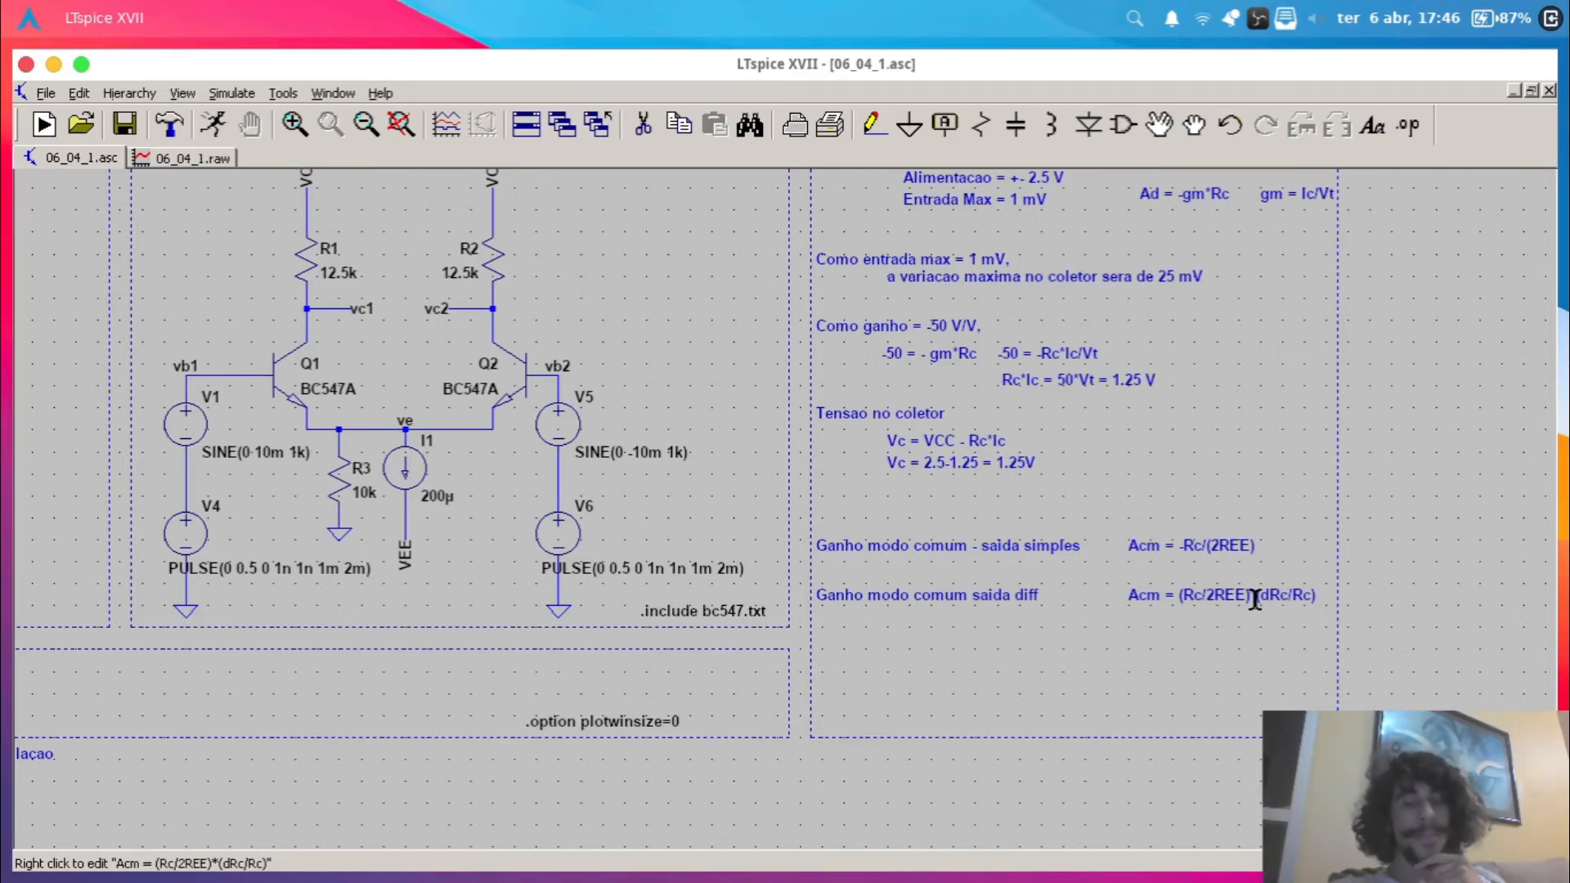
left_click_drag(738, 381, 812, 426)
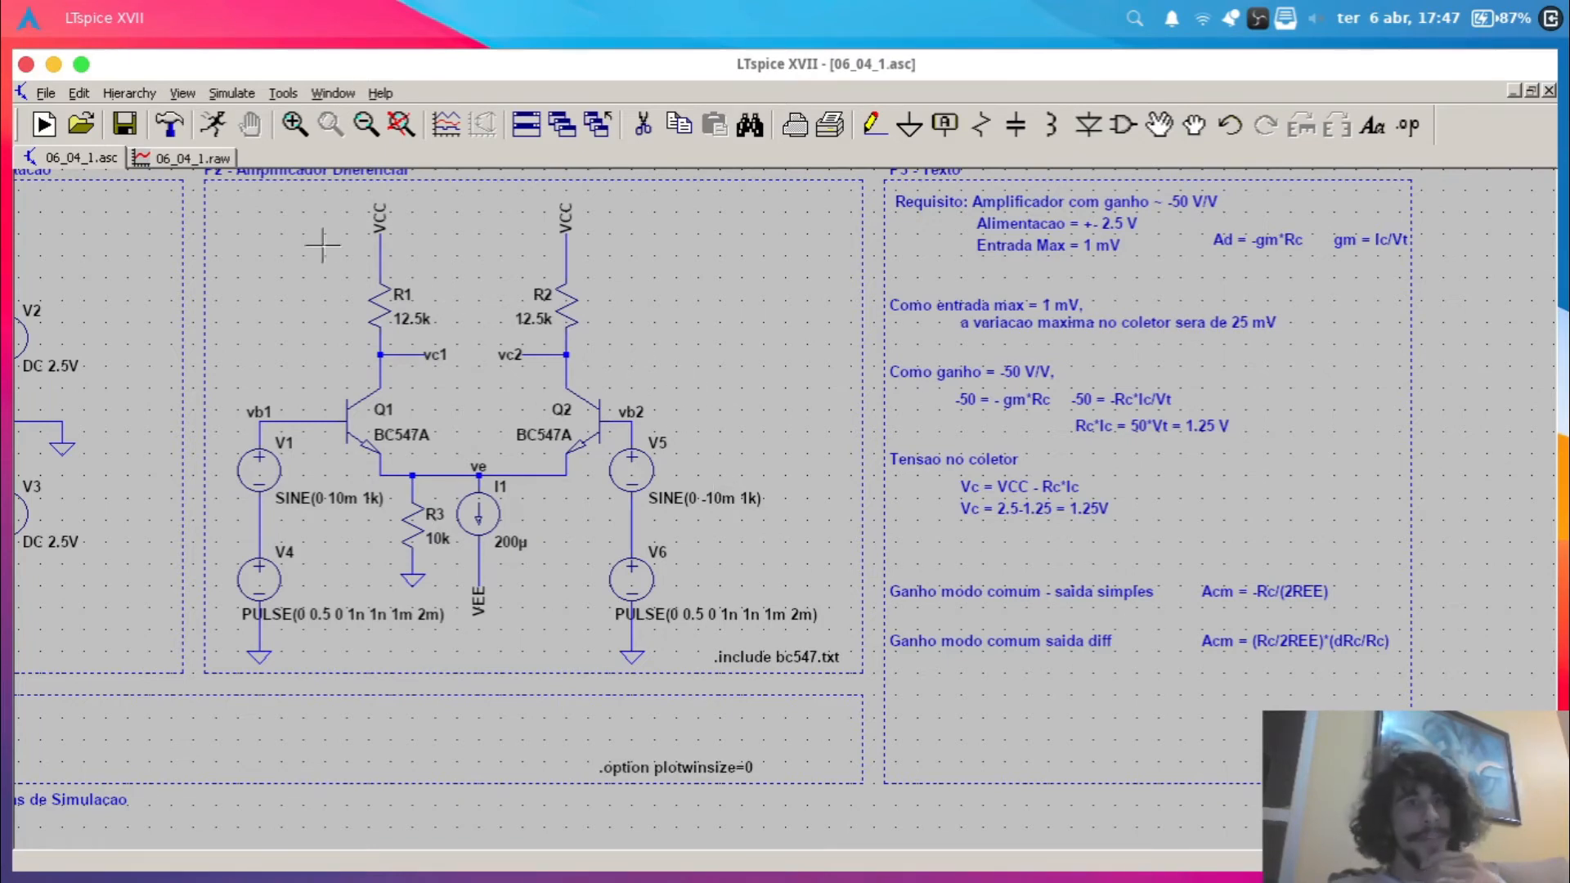
left_click(217, 162)
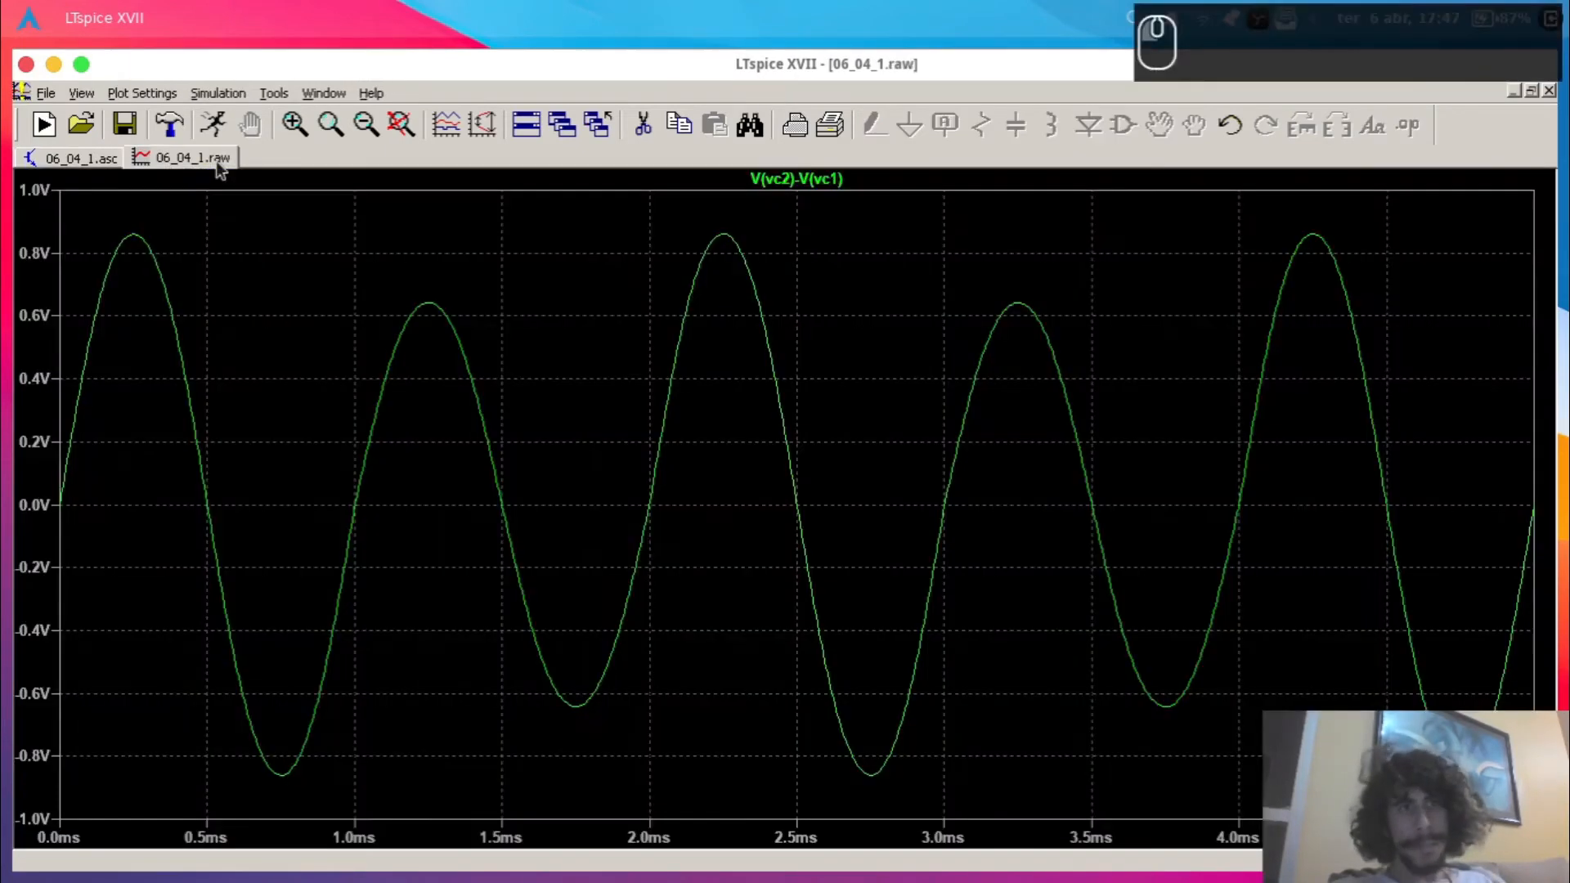
left_click(102, 164)
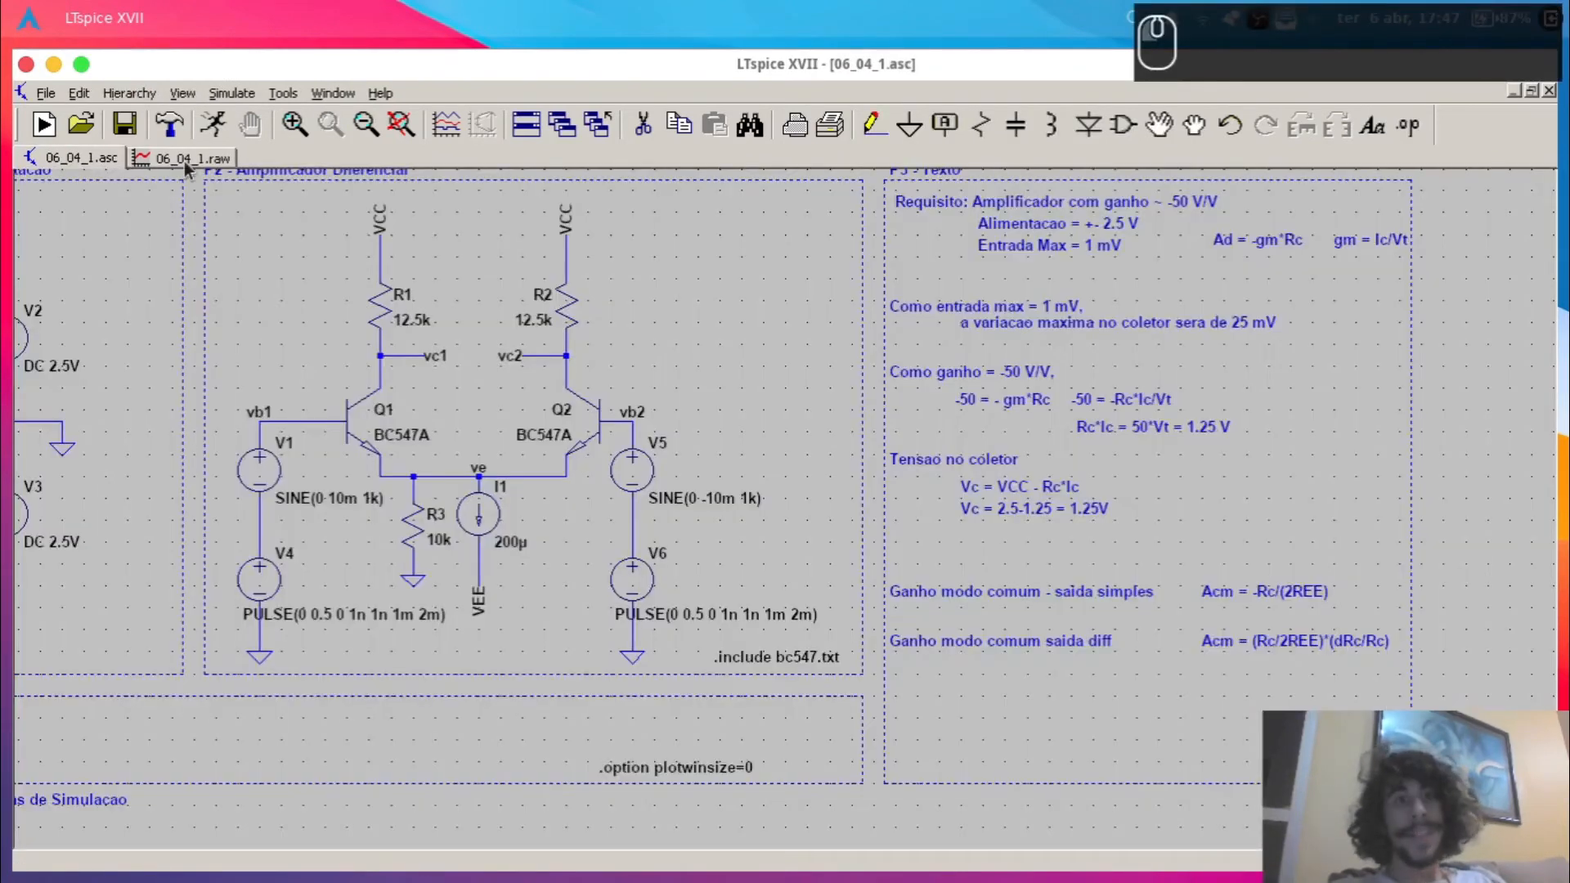
left_click(200, 161)
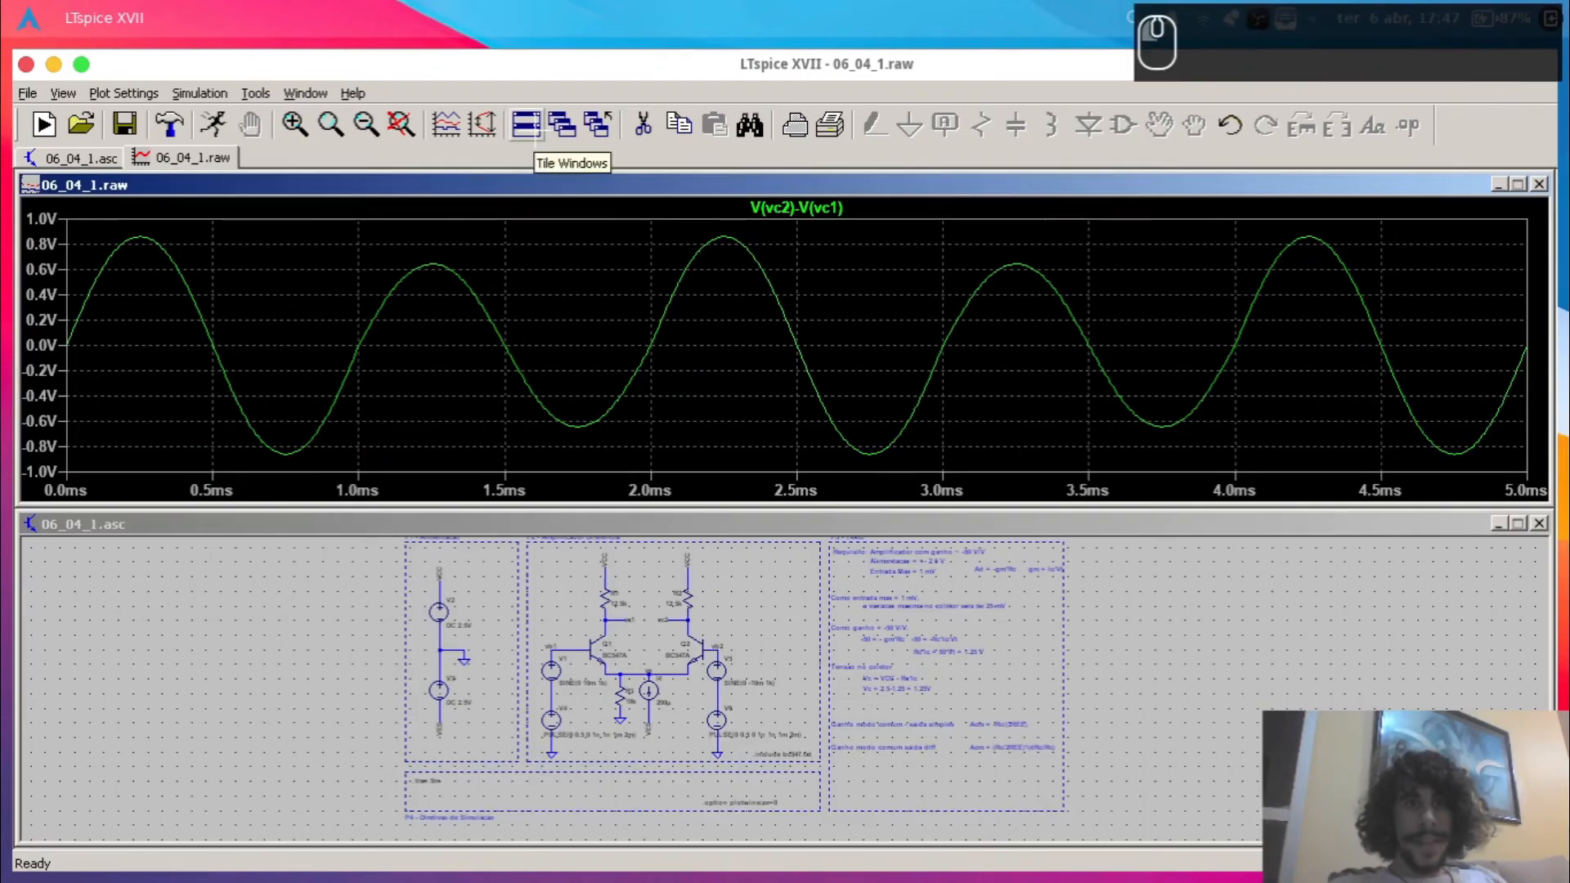
left_click(528, 127)
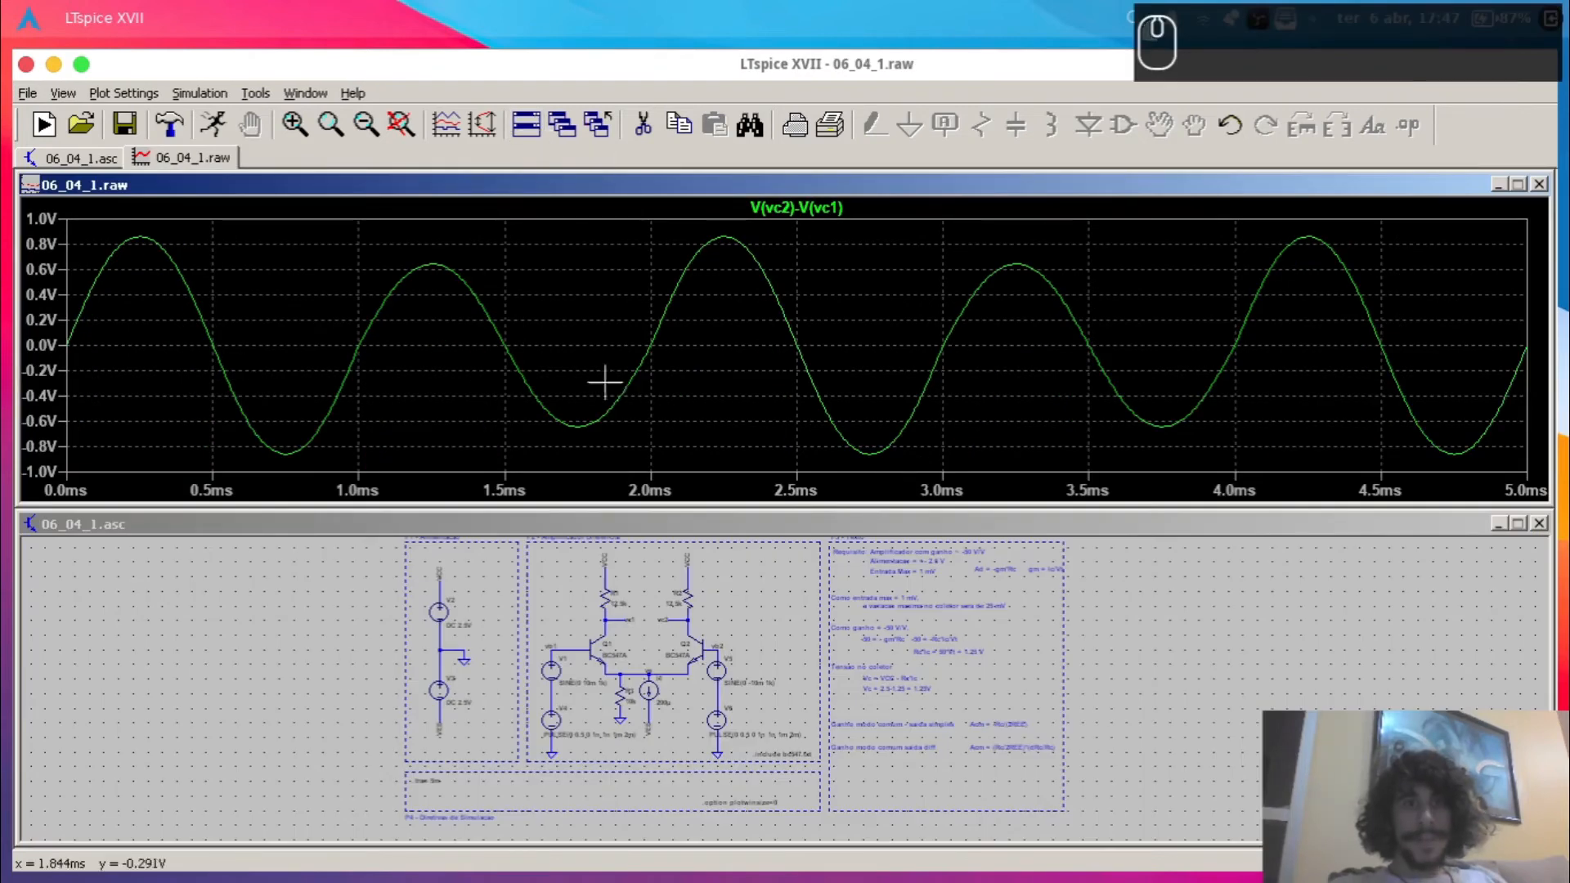
- Set the collector resistor R1 to 12k and rerun the simulation
left_click(619, 576)
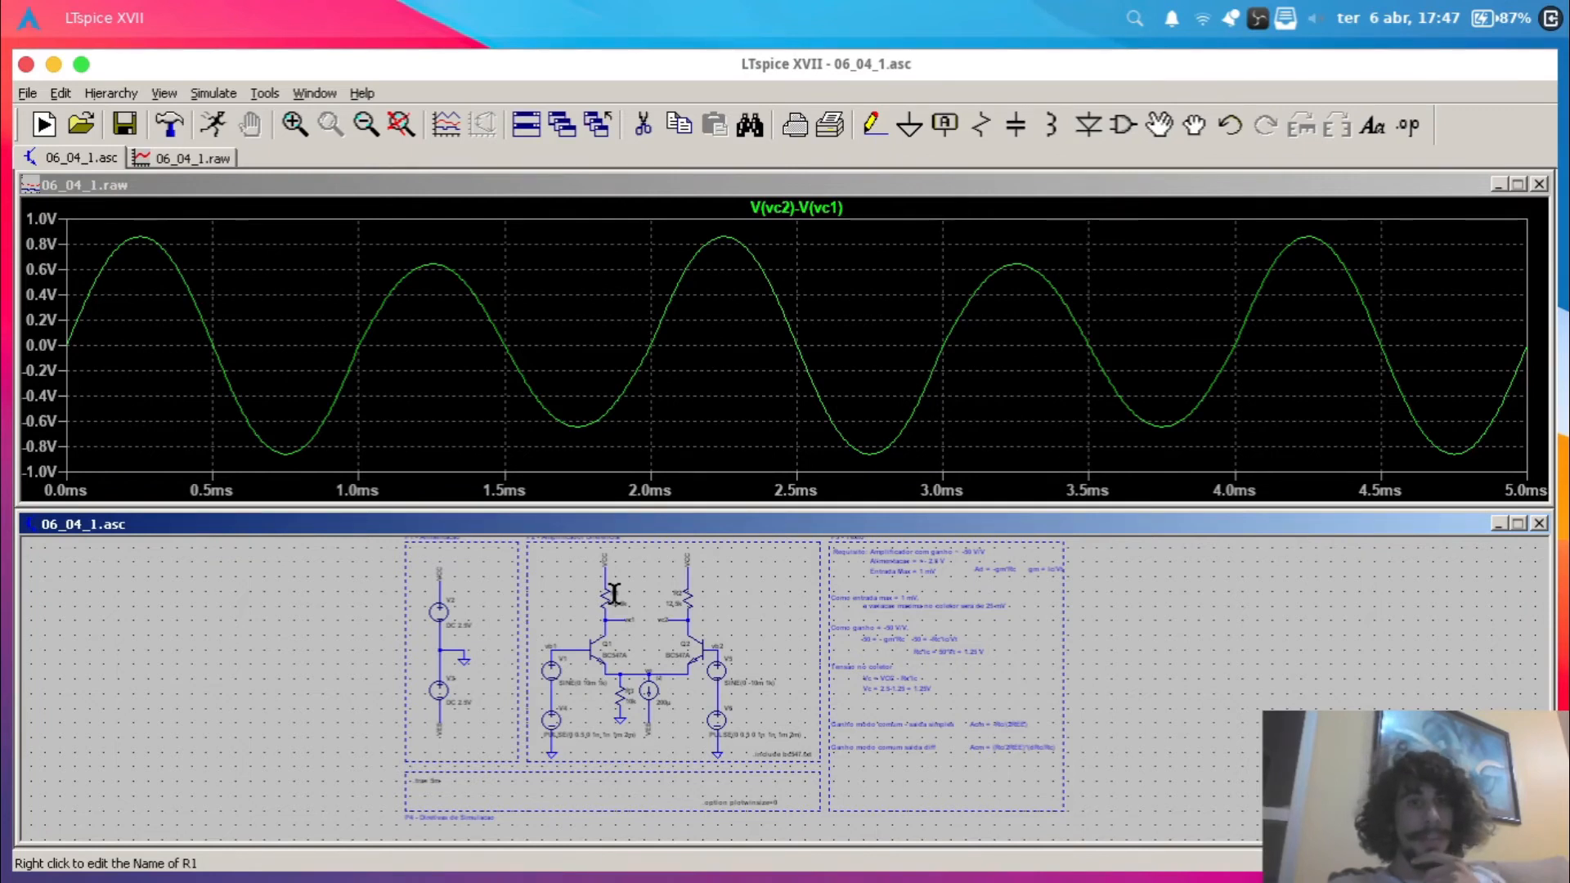
scroll(612, 606, "up", 5)
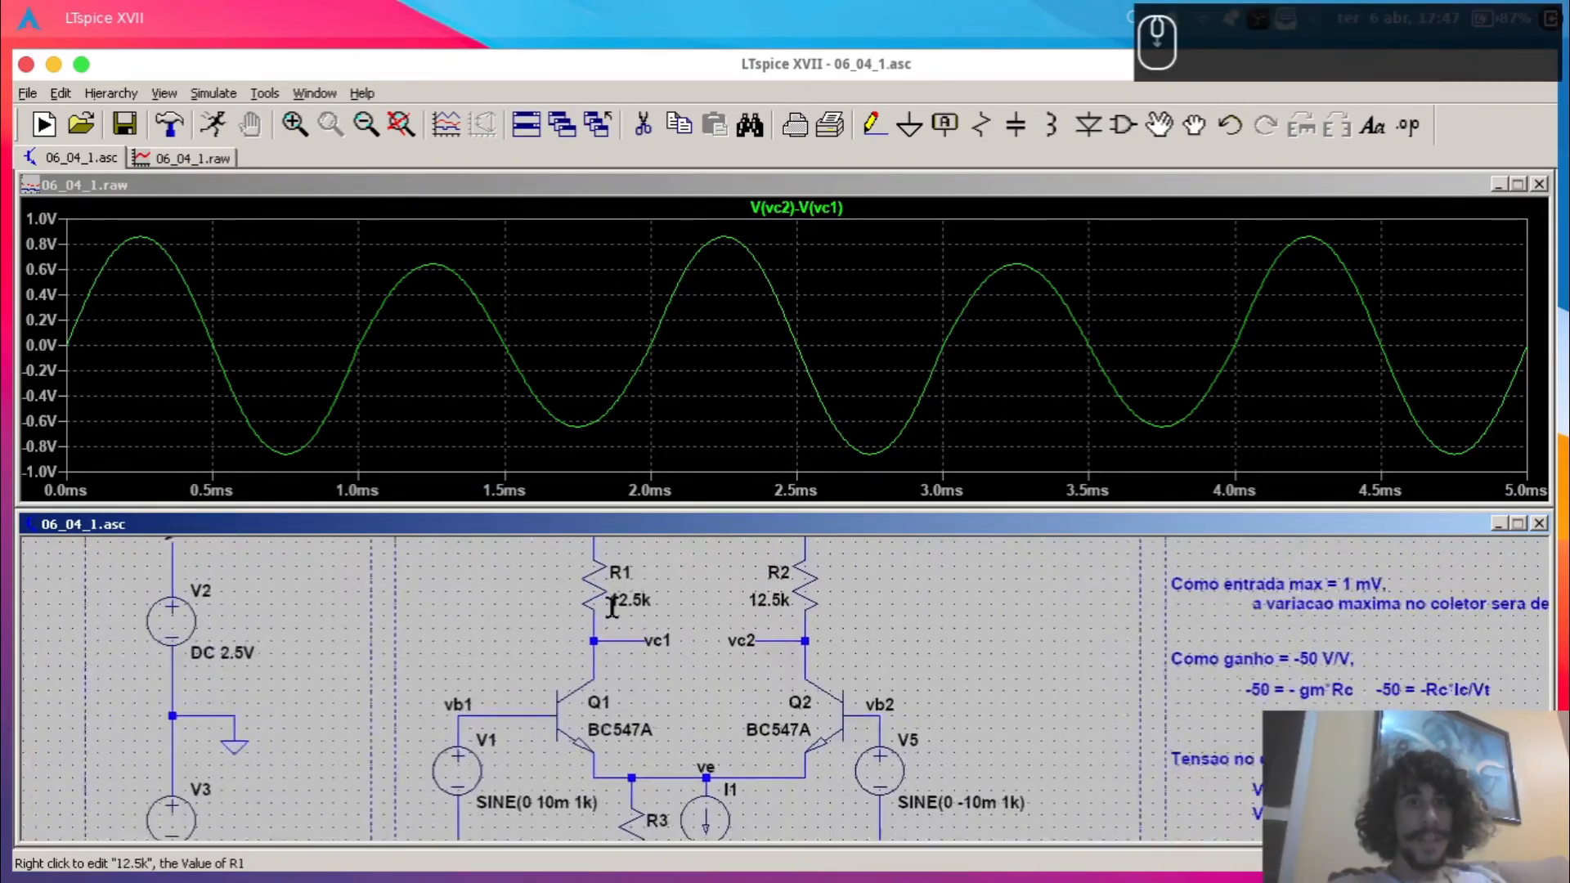
right_click(636, 664)
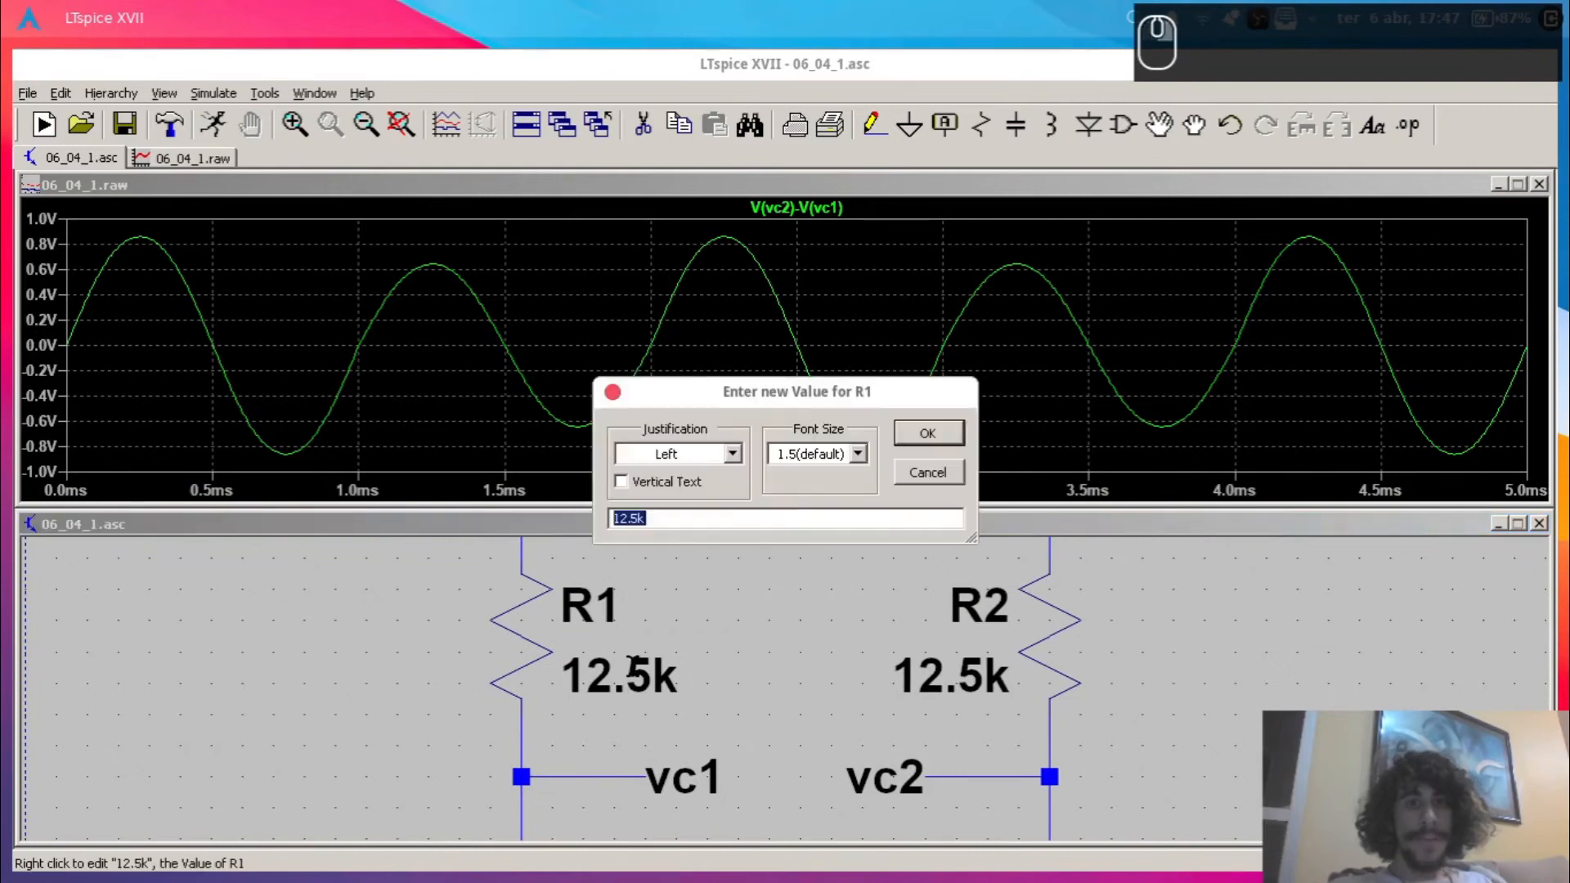
type("12k")
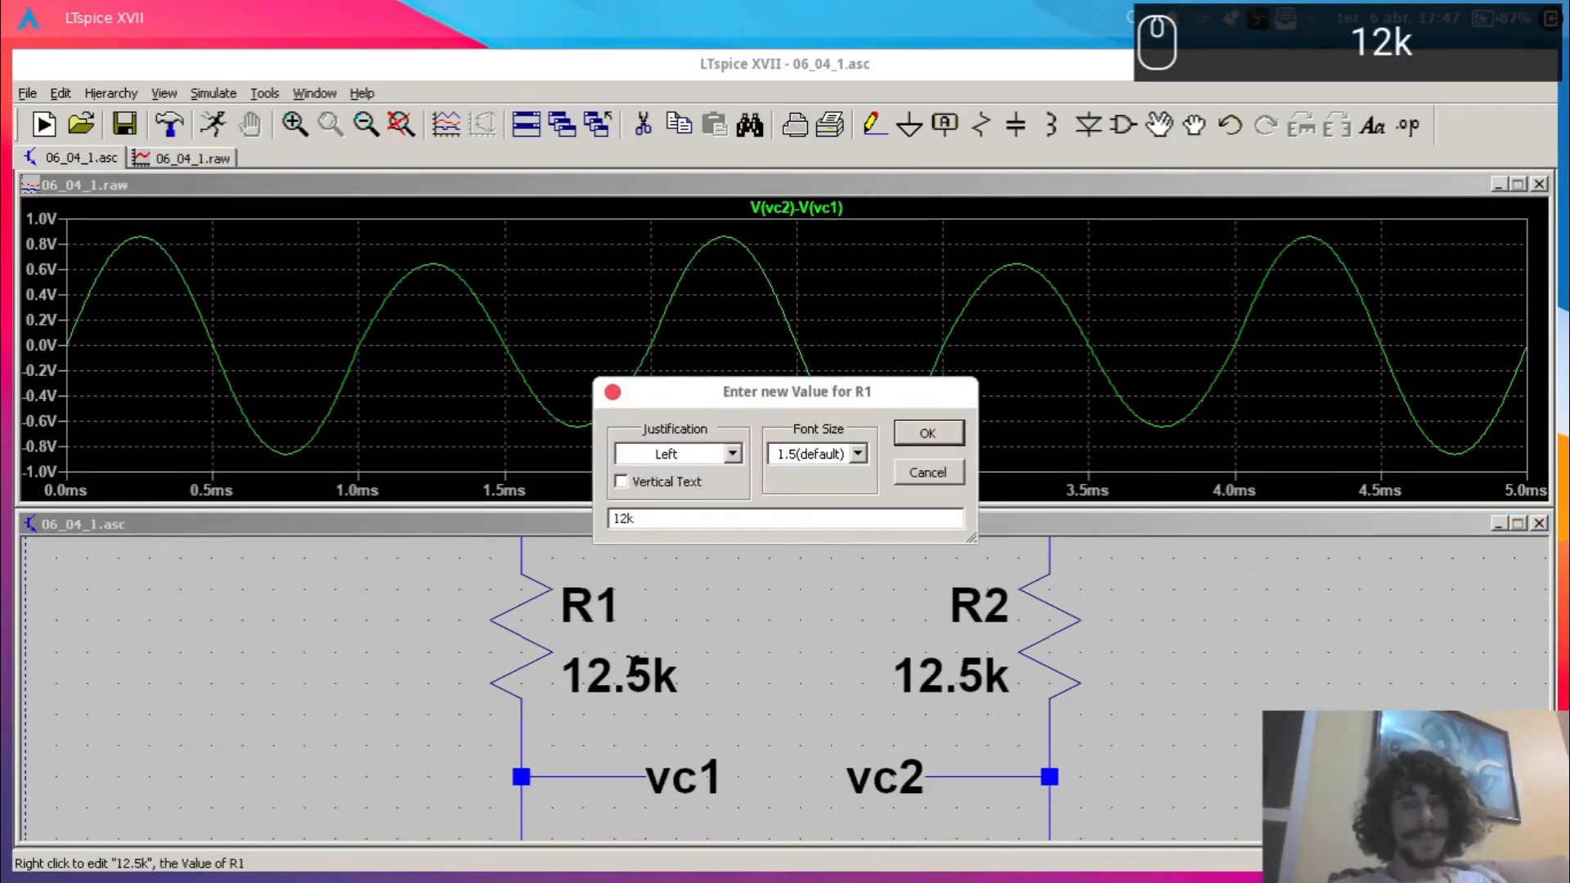
key("Return")
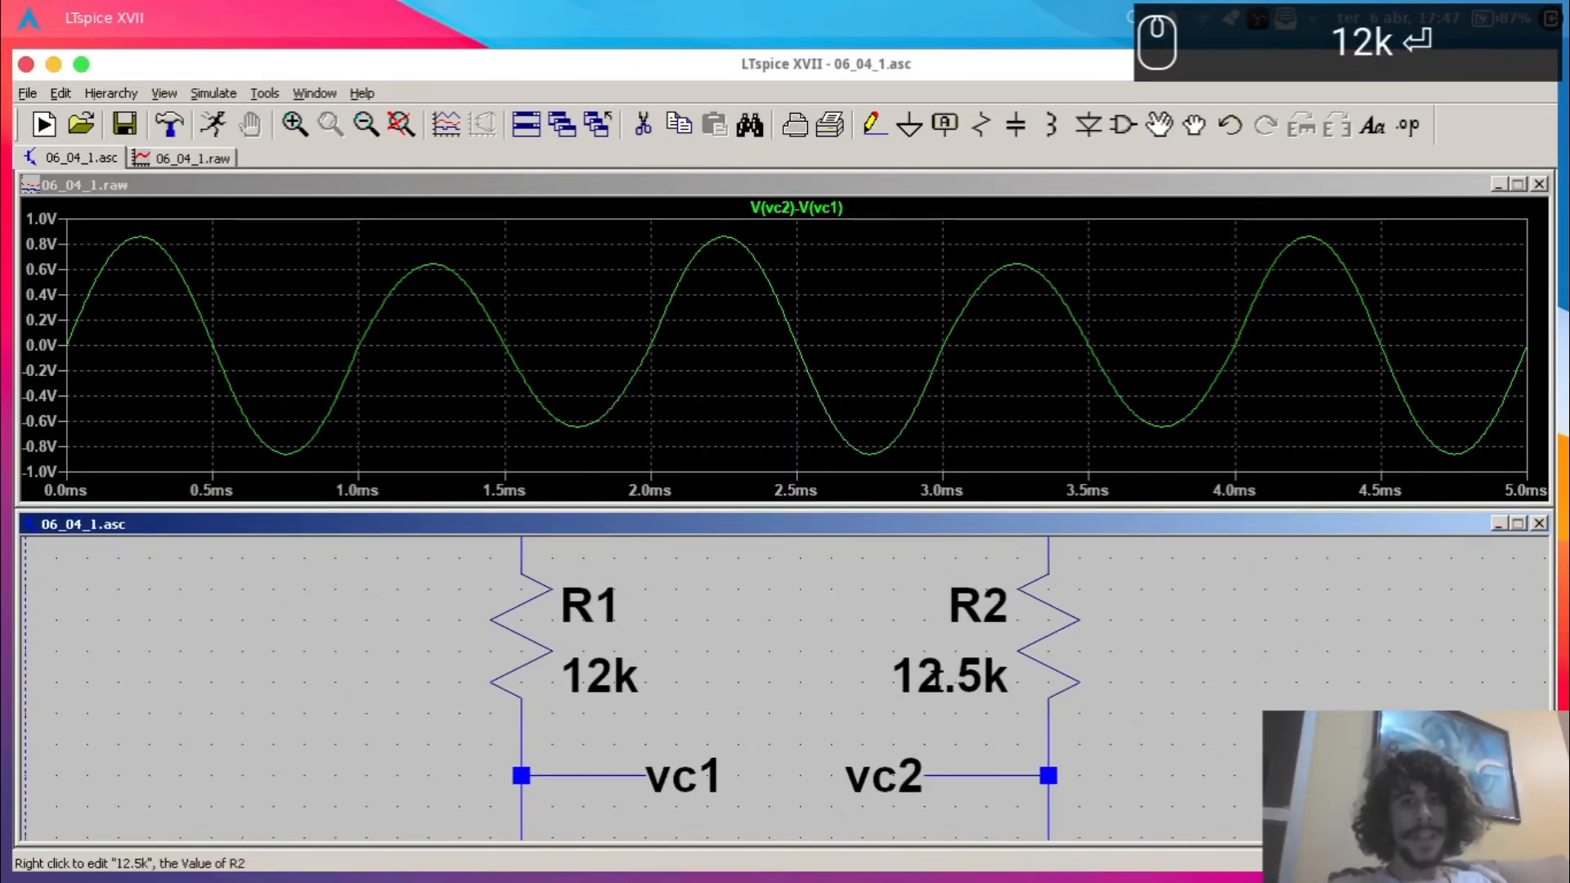
left_click(216, 126)
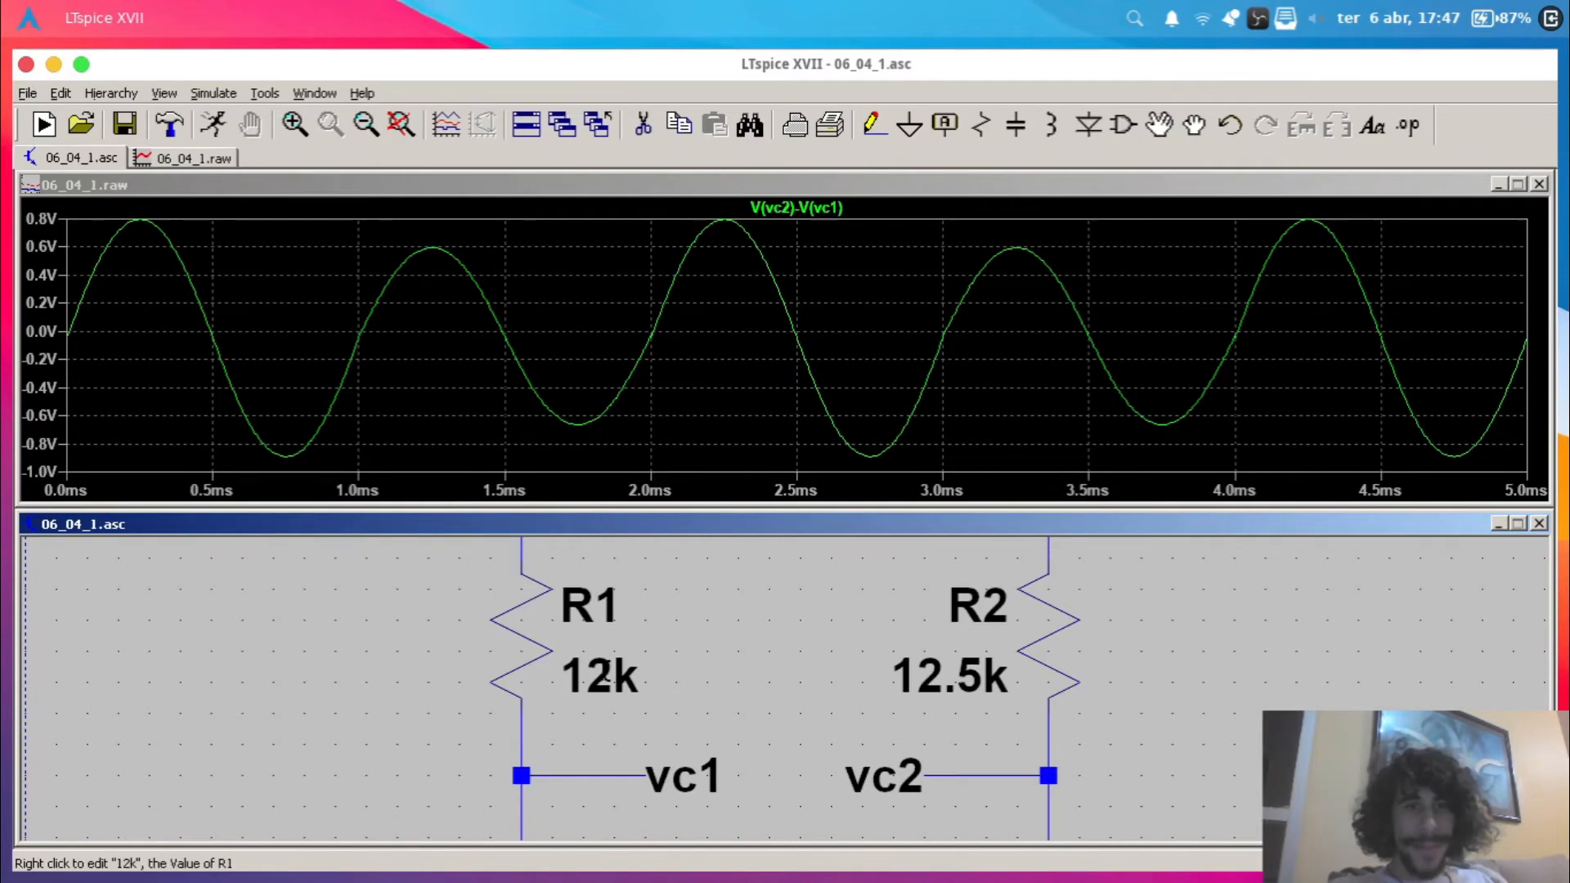
- Set R1 to 11k and simulate the circuit again
right_click(603, 683)
type("11k")
key("Return")
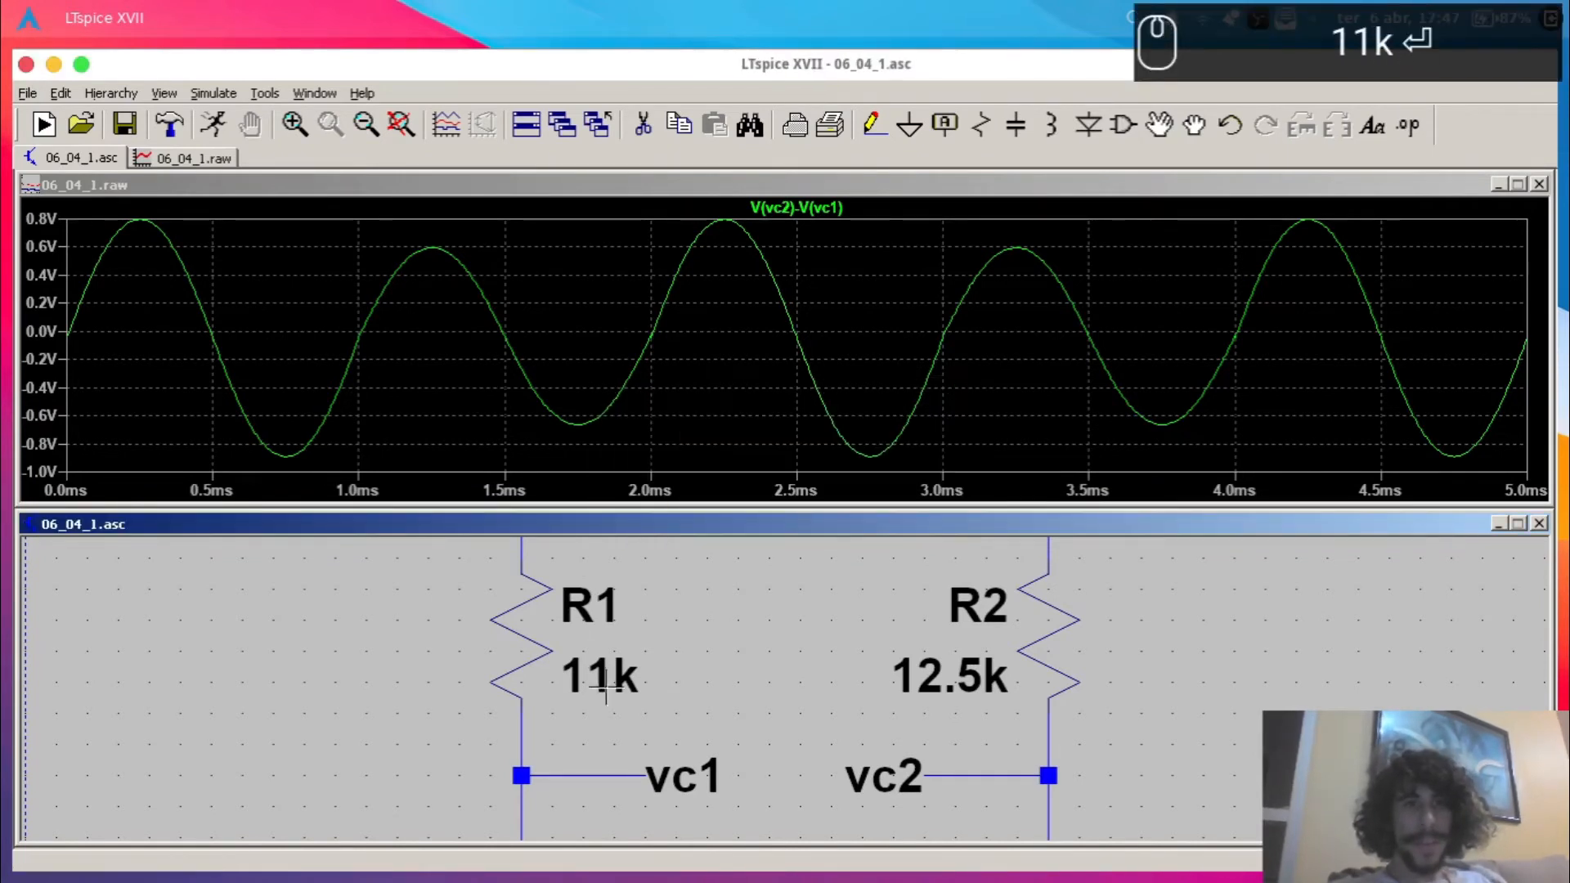
left_click(212, 123)
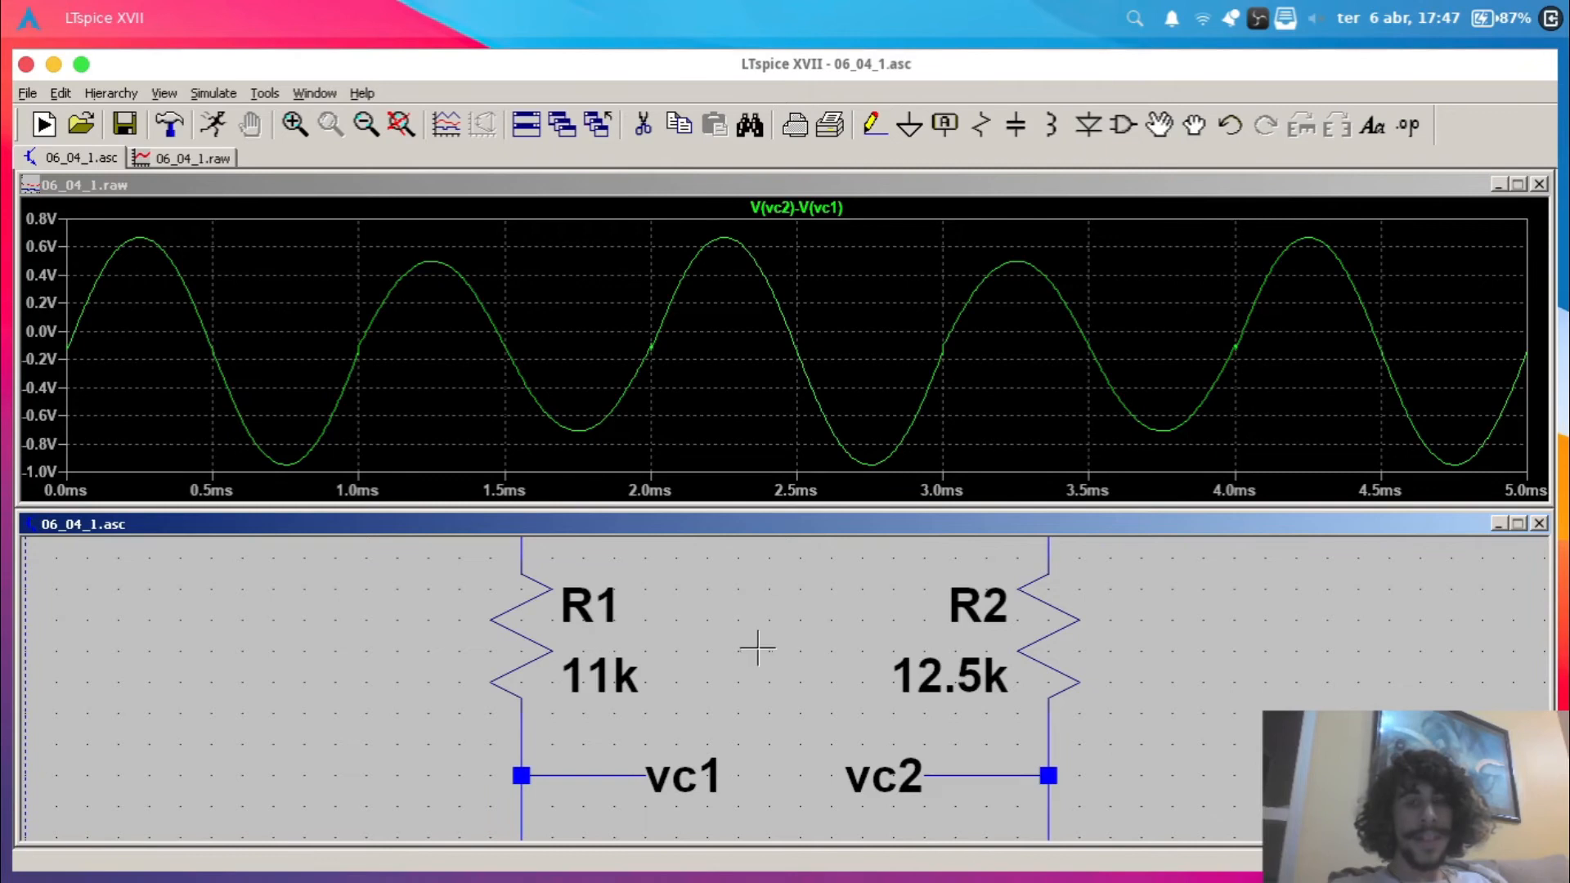
- Set the tail resistor R3 to 100k and rerun the simulation with the mismatched collector resistors
scroll(755, 648, "up", 2)
scroll(756, 648, "down", 5)
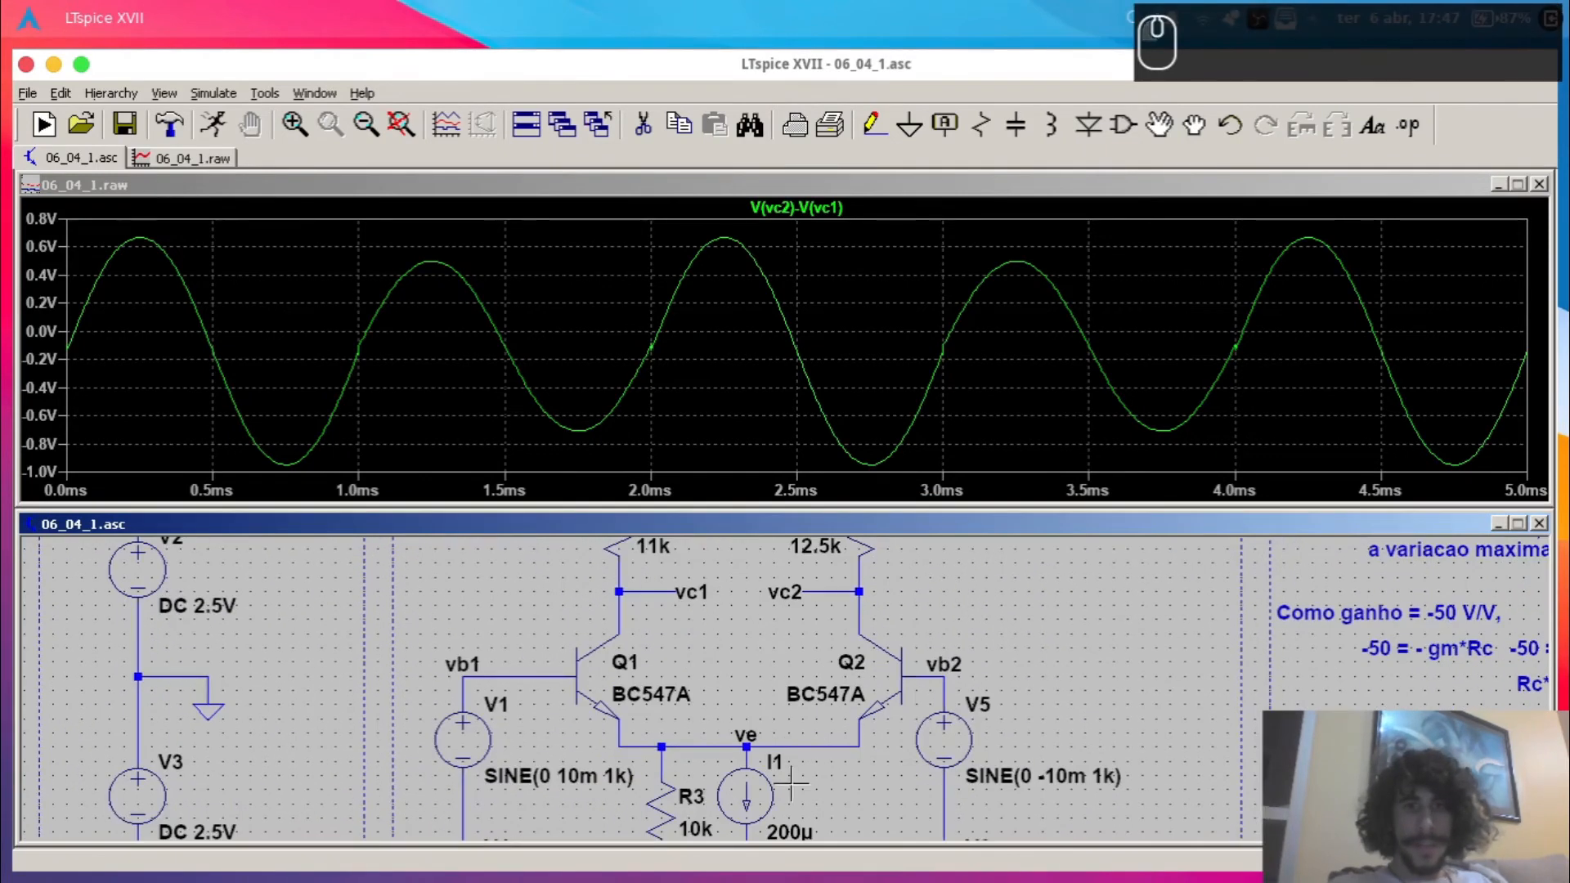
scroll(811, 704, "down", 1)
left_click_drag(678, 713, 635, 822)
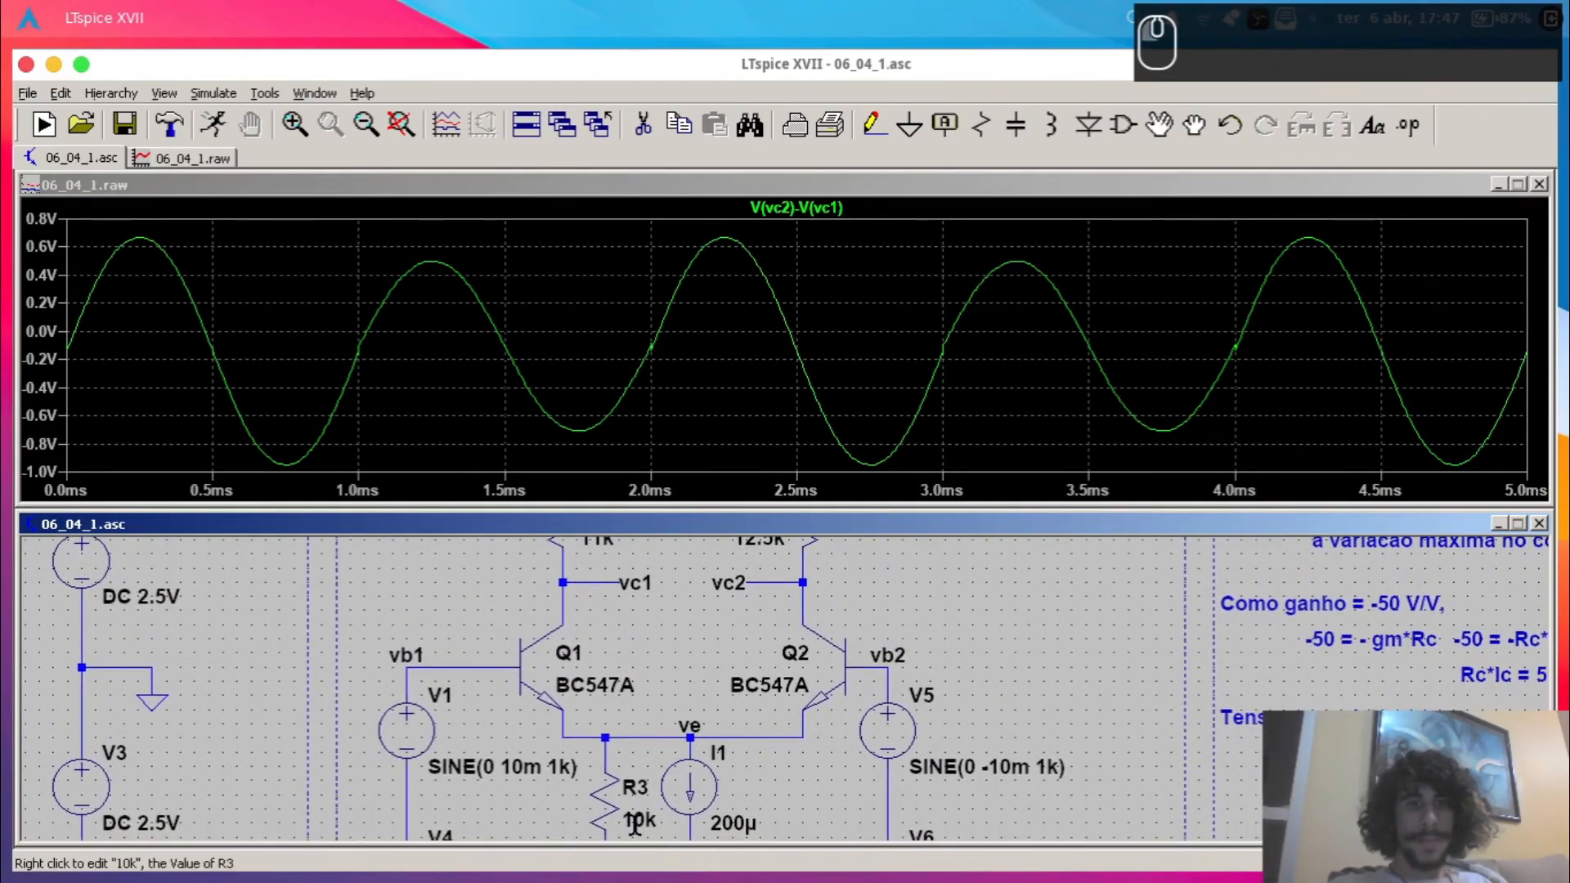
right_click(635, 821)
type("100k")
key("Return")
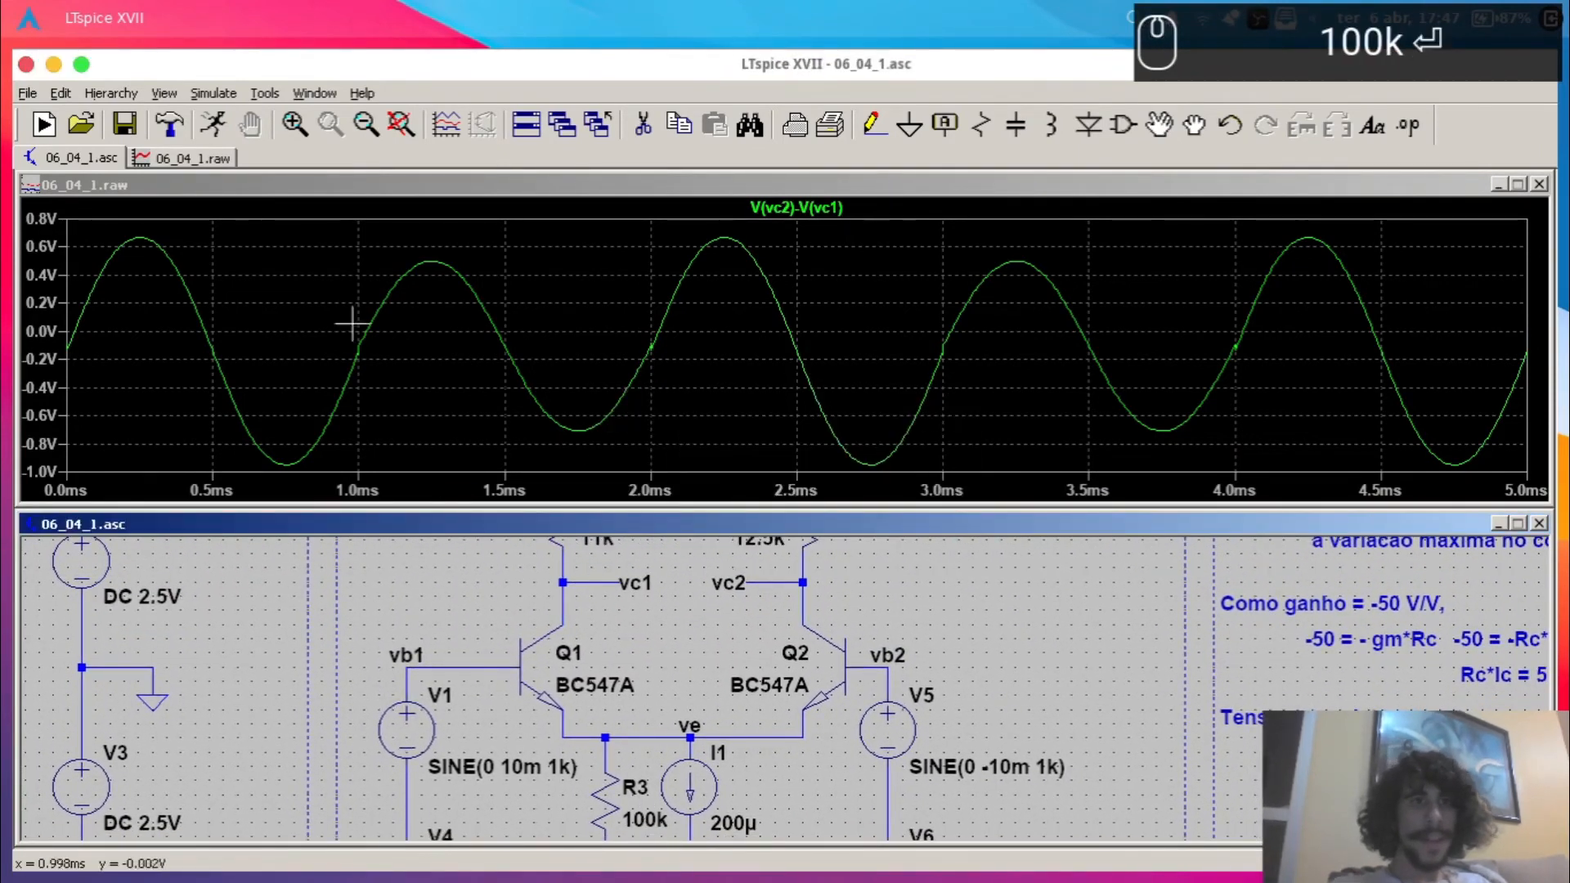
left_click(212, 124)
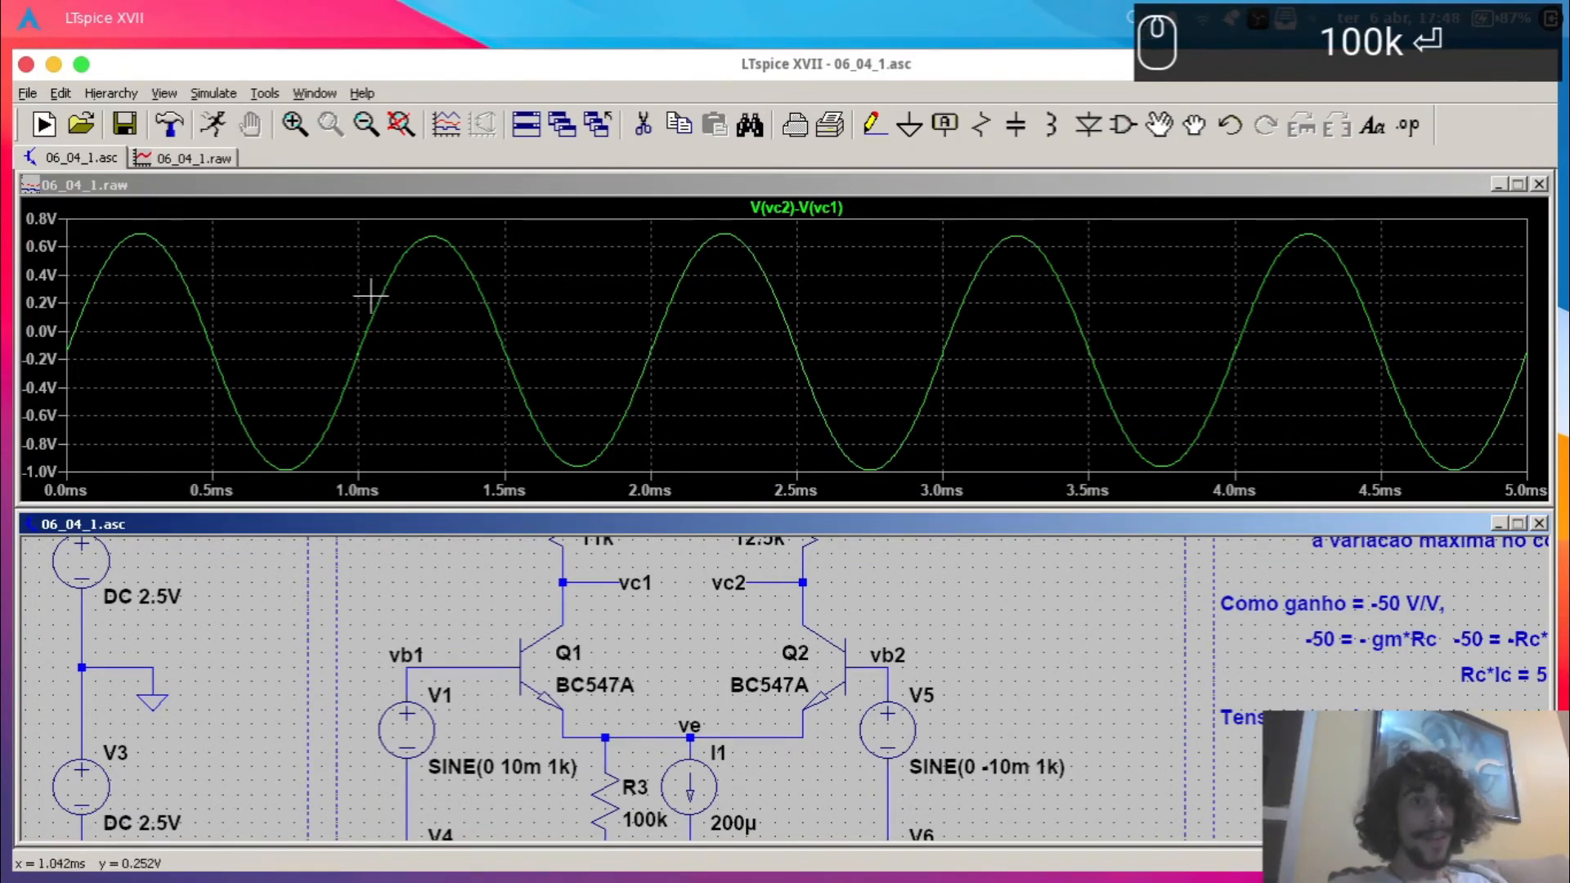
- Set the tail resistor R3 back to 10k and rerun the simulation
left_click_drag(628, 570, 662, 564)
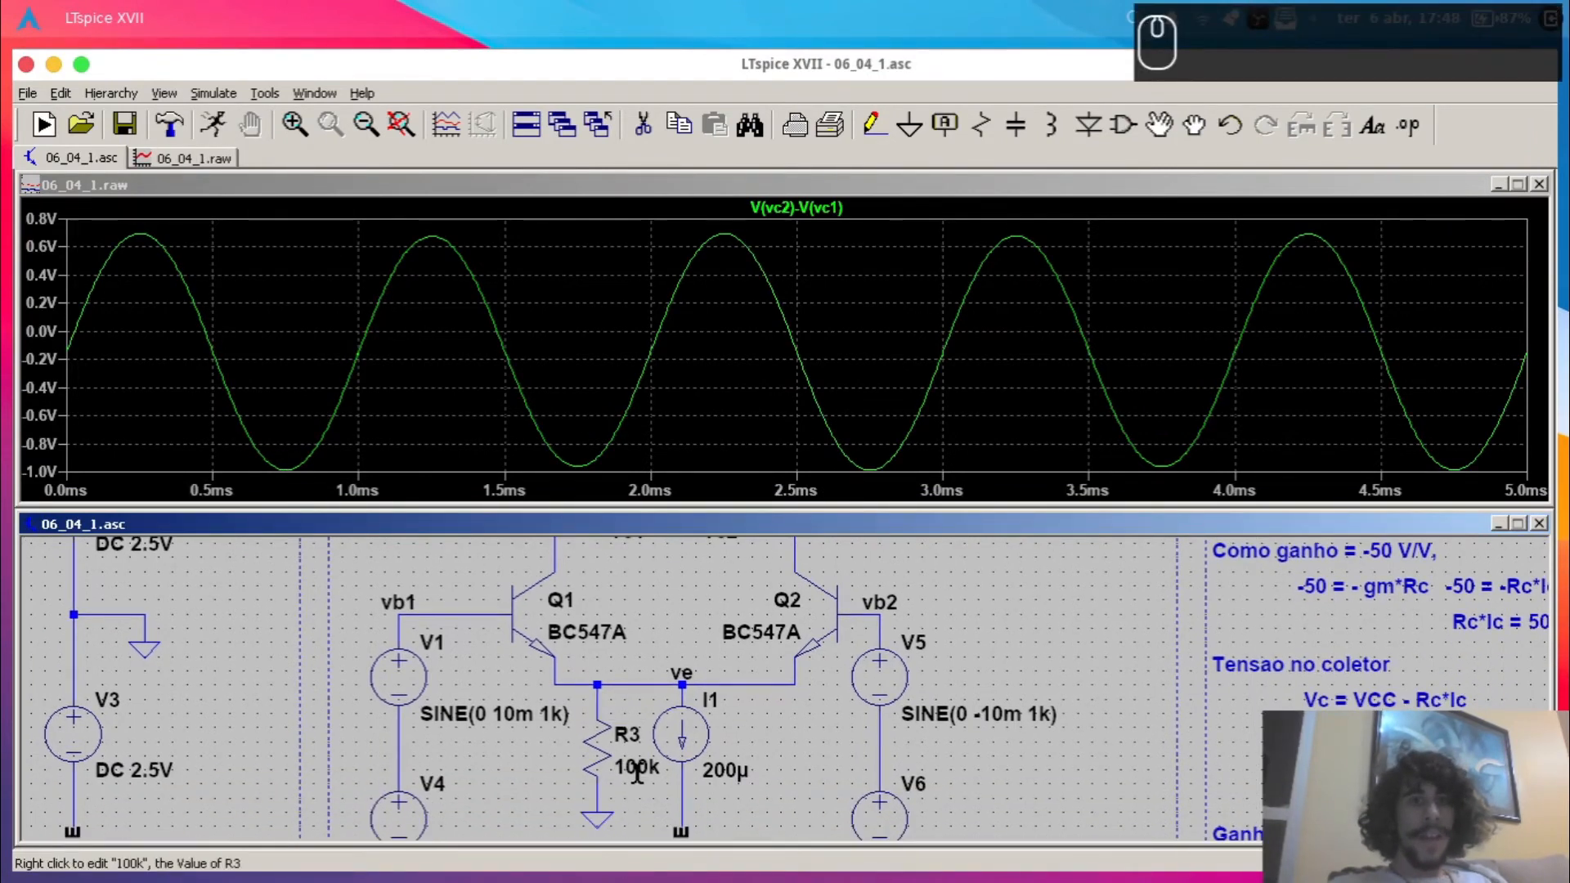
right_click(621, 766)
type("10k")
key("Return")
left_click(213, 124)
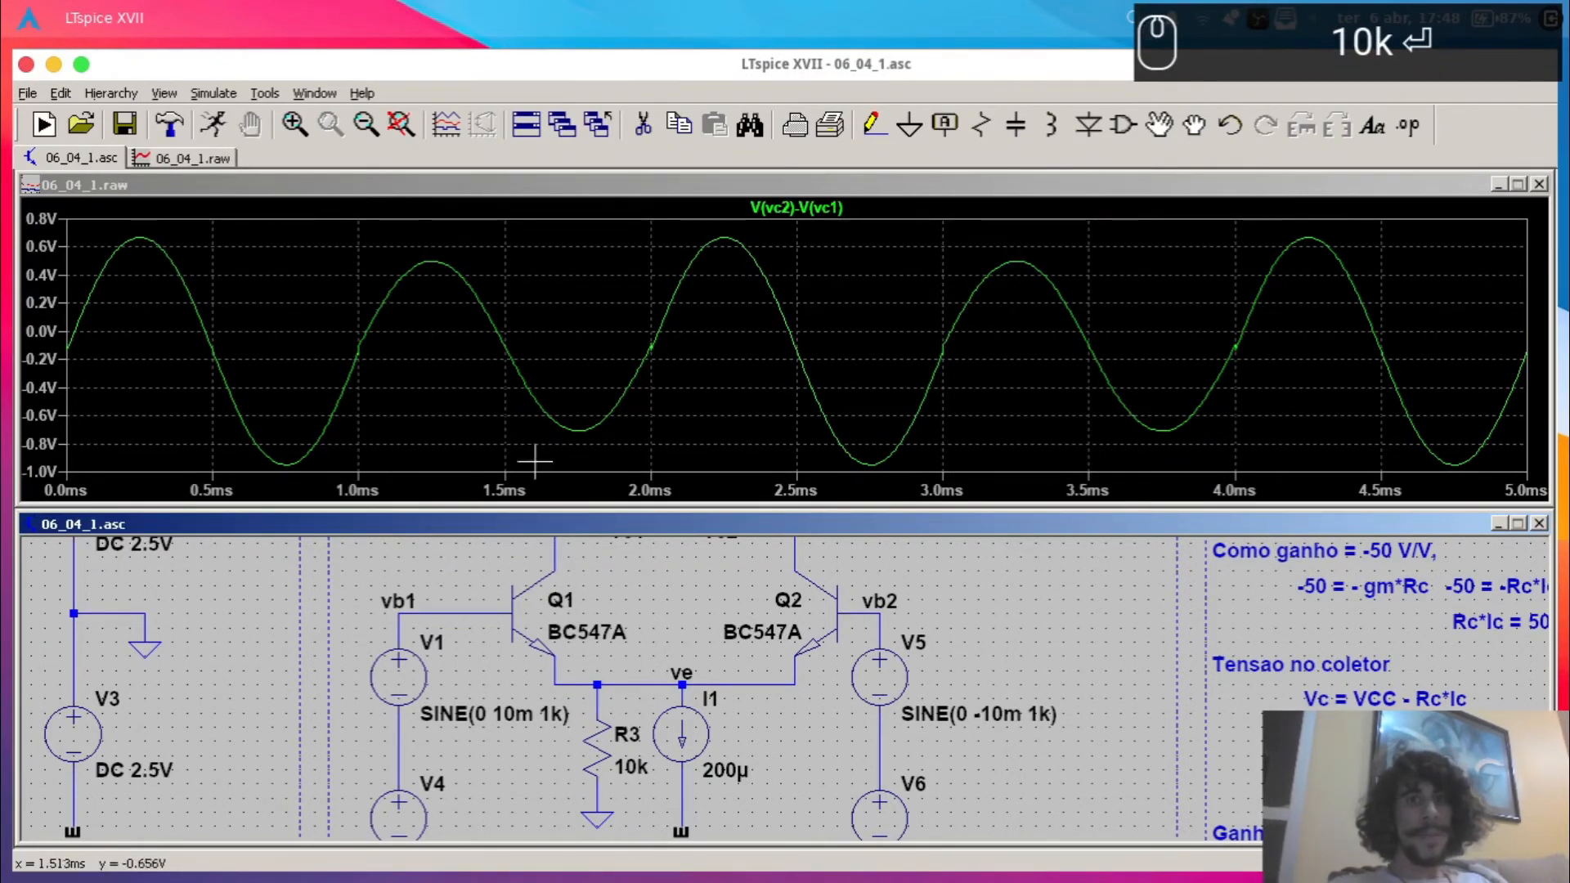
- Set the collector resistor R1 to 10k and rerun the simulation
left_click_drag(647, 605, 615, 732)
right_click(570, 650)
type("10k")
key("Return")
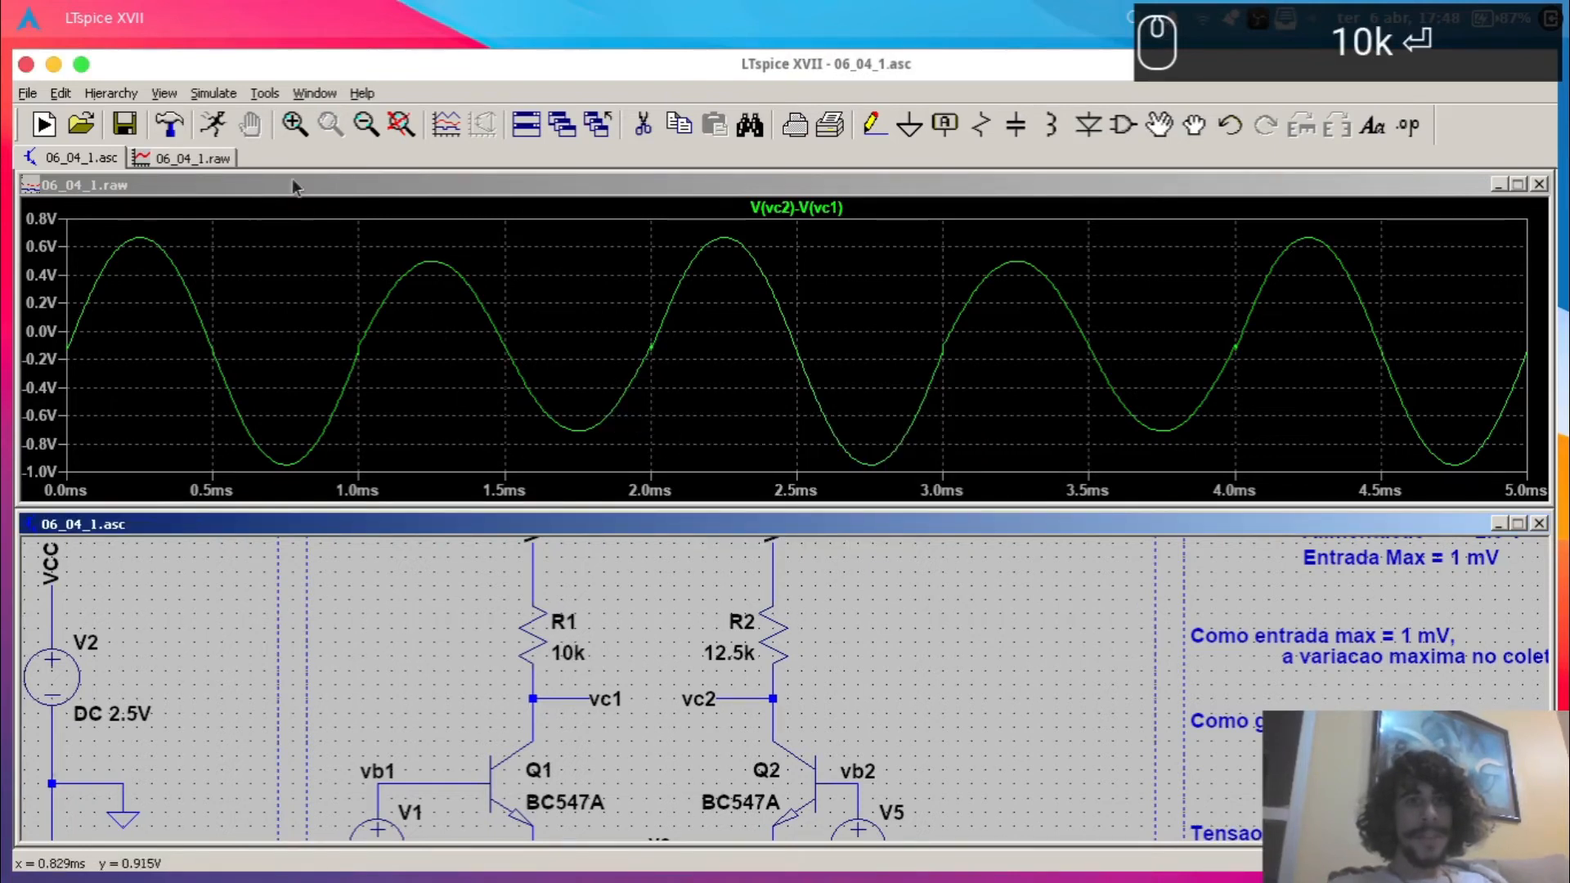
left_click(214, 123)
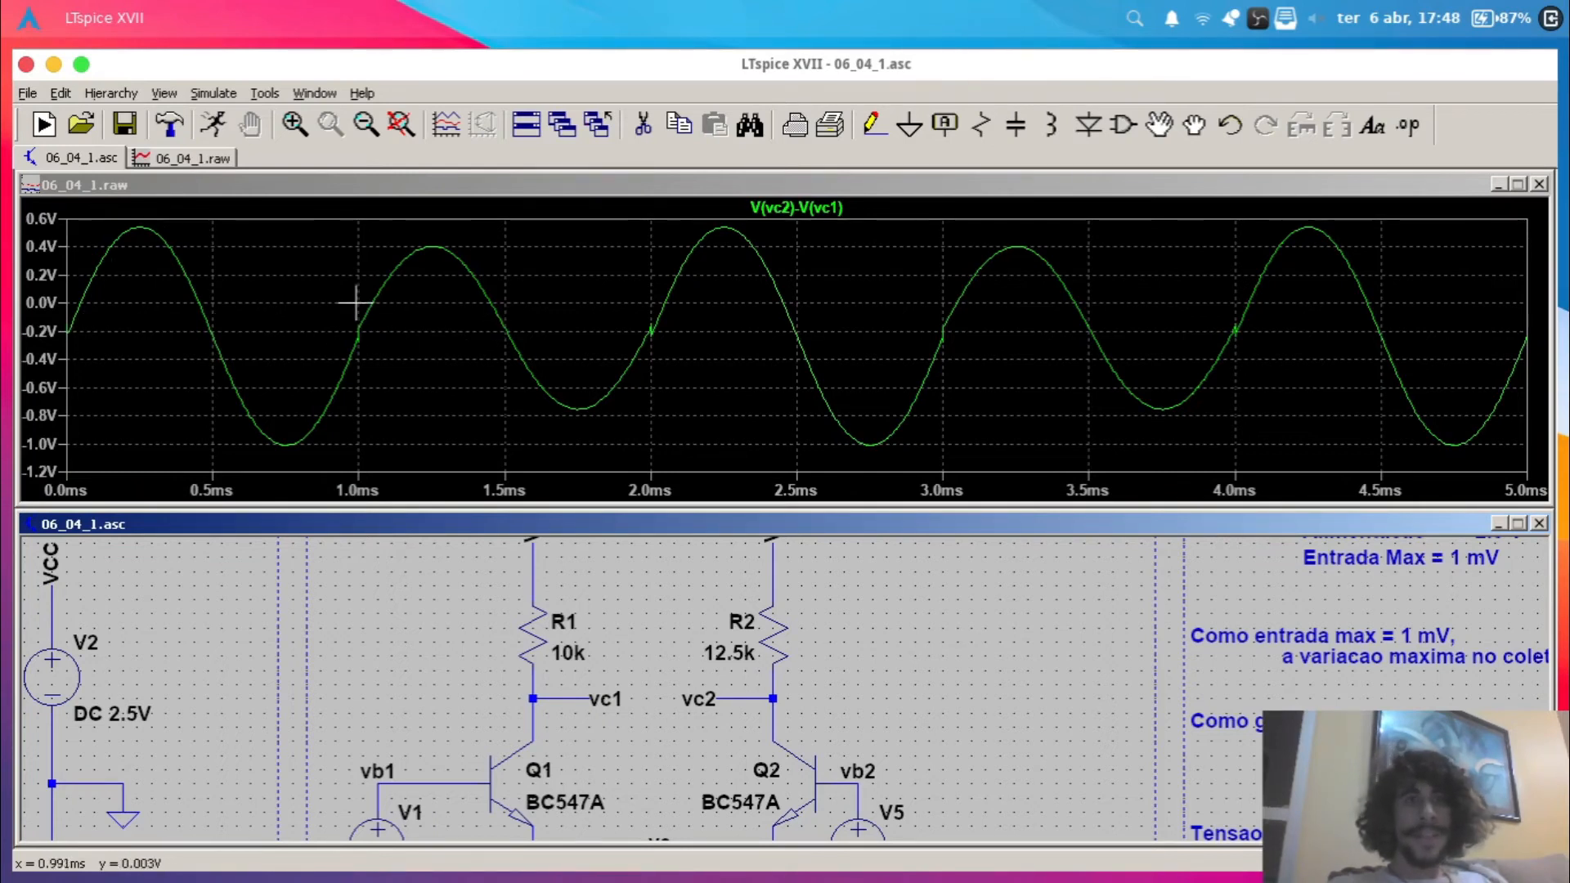
- Inspect the differential output closely around the 1 ms pulse edge, then restore the full plot view
scroll(340, 303, "down", 1)
left_click_drag(327, 299, 376, 360)
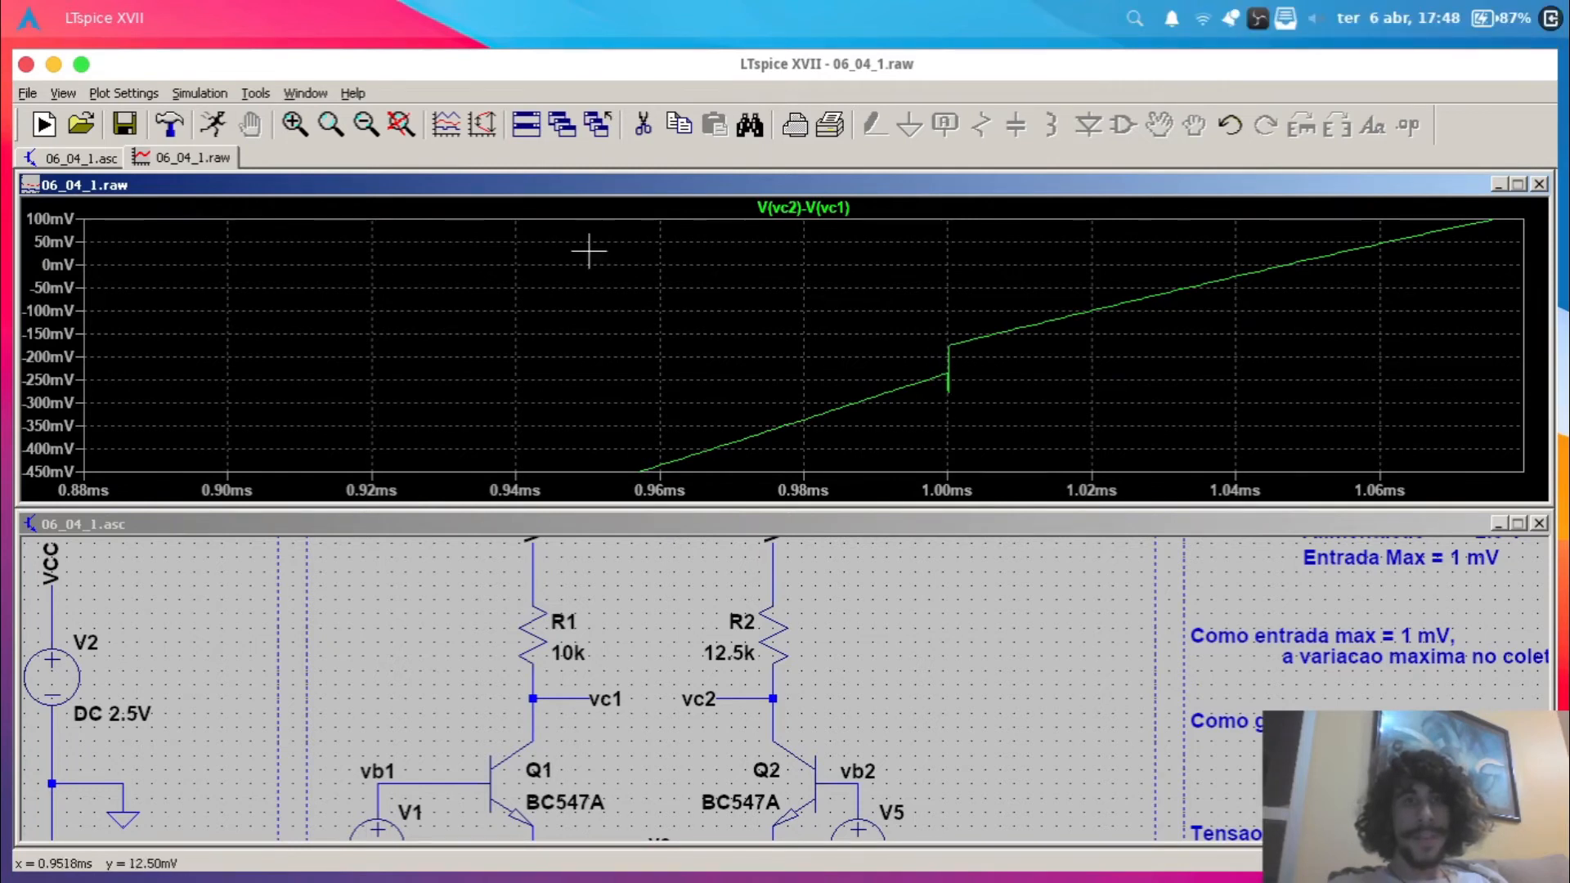
left_click(401, 124)
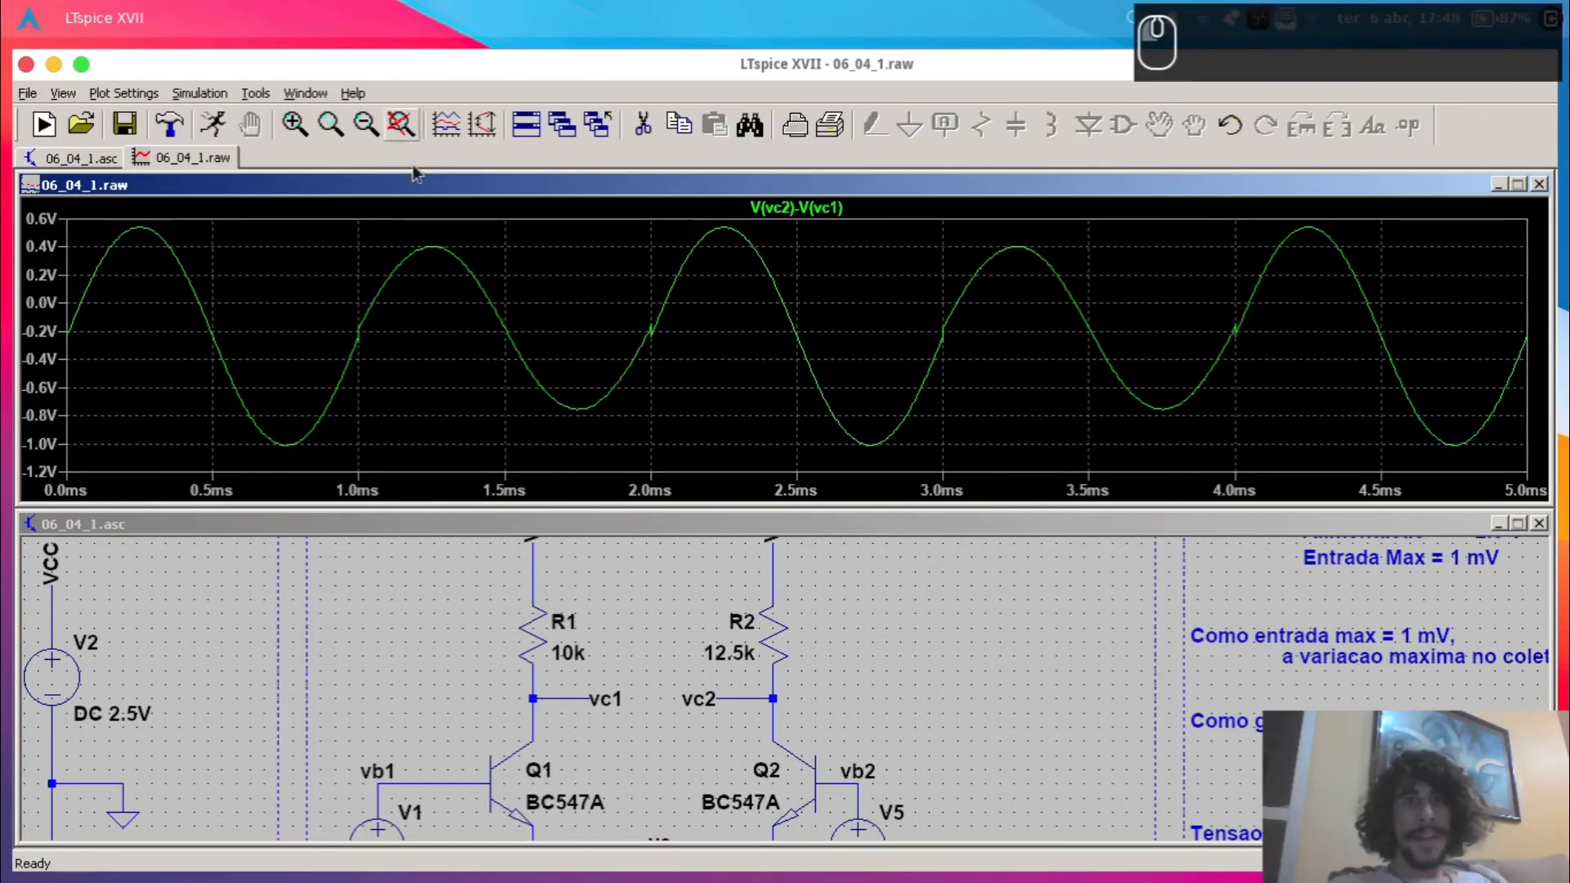
- Set the tail resistor R3 to 1k and rerun the simulation
left_click_drag(683, 744, 636, 550)
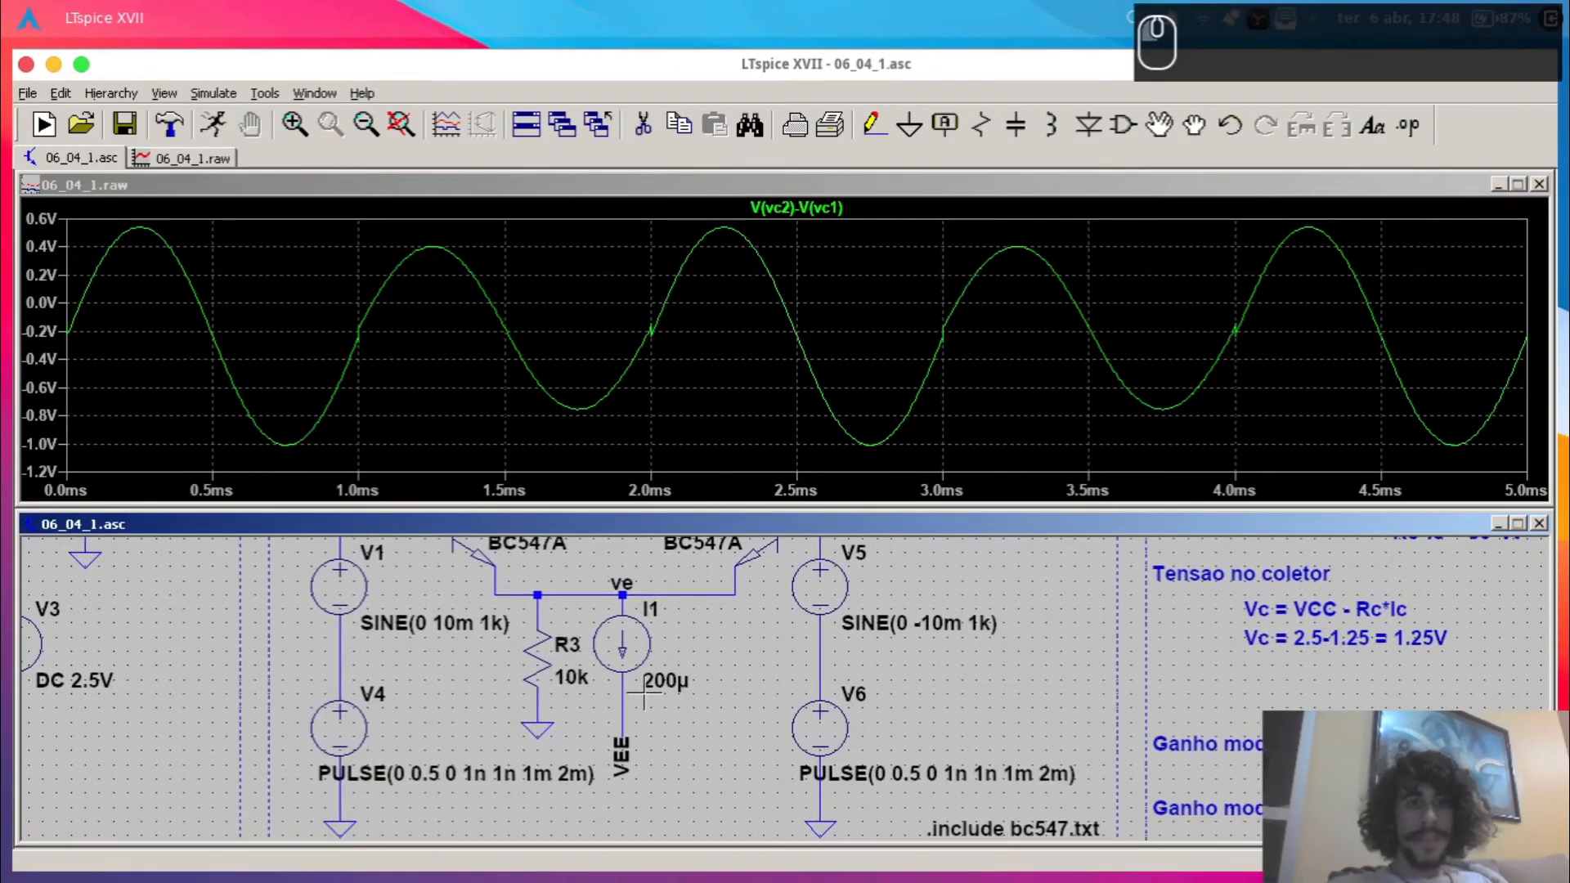
left_click_drag(646, 663, 656, 578)
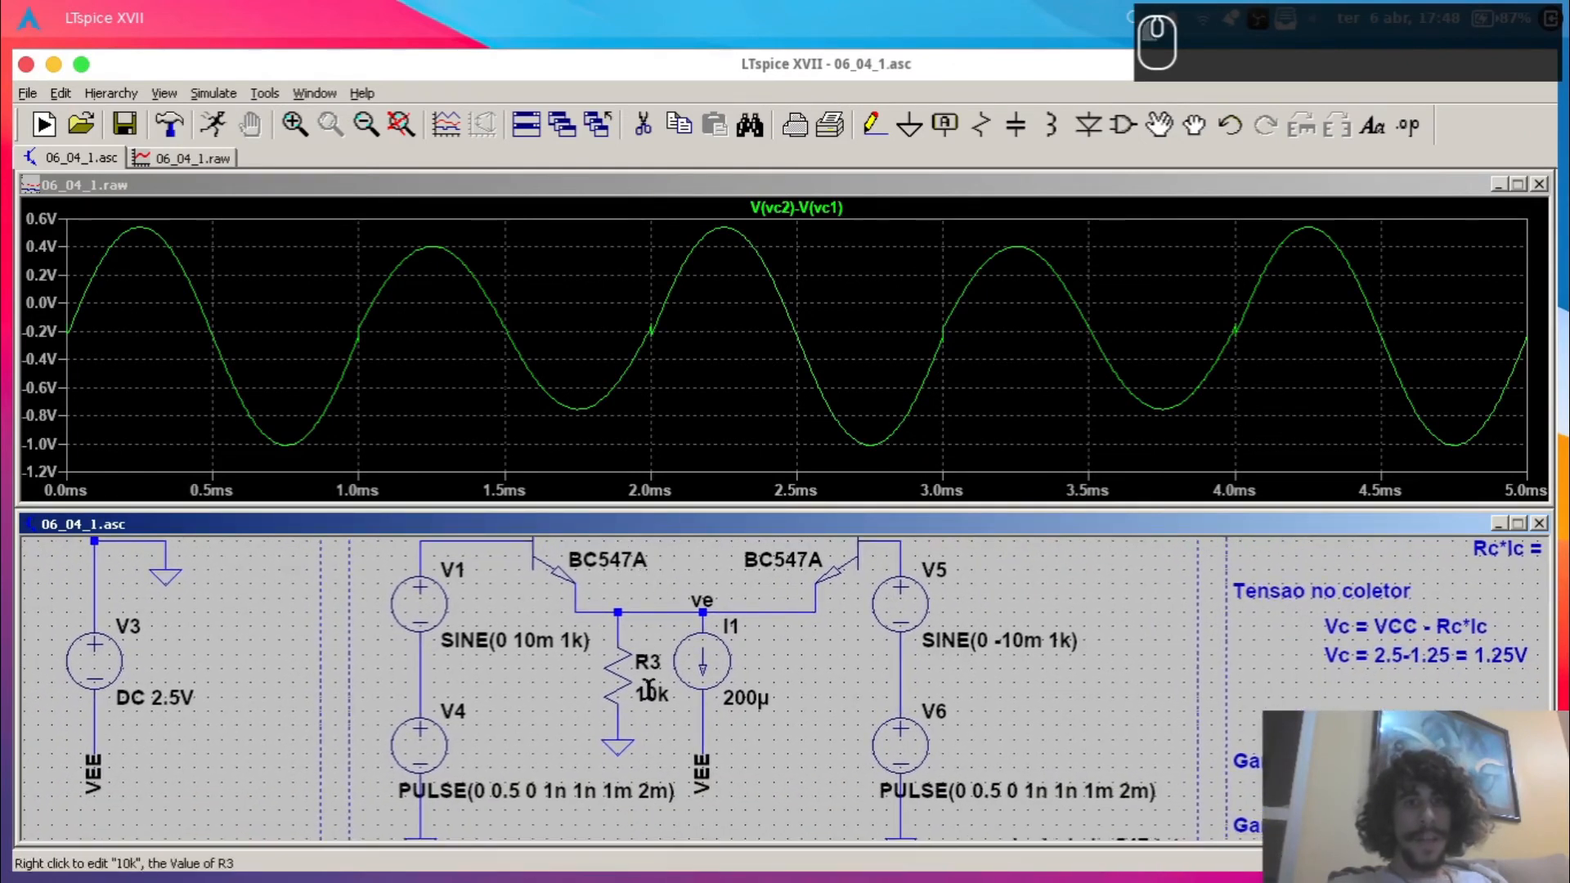
right_click(649, 691)
type("1k")
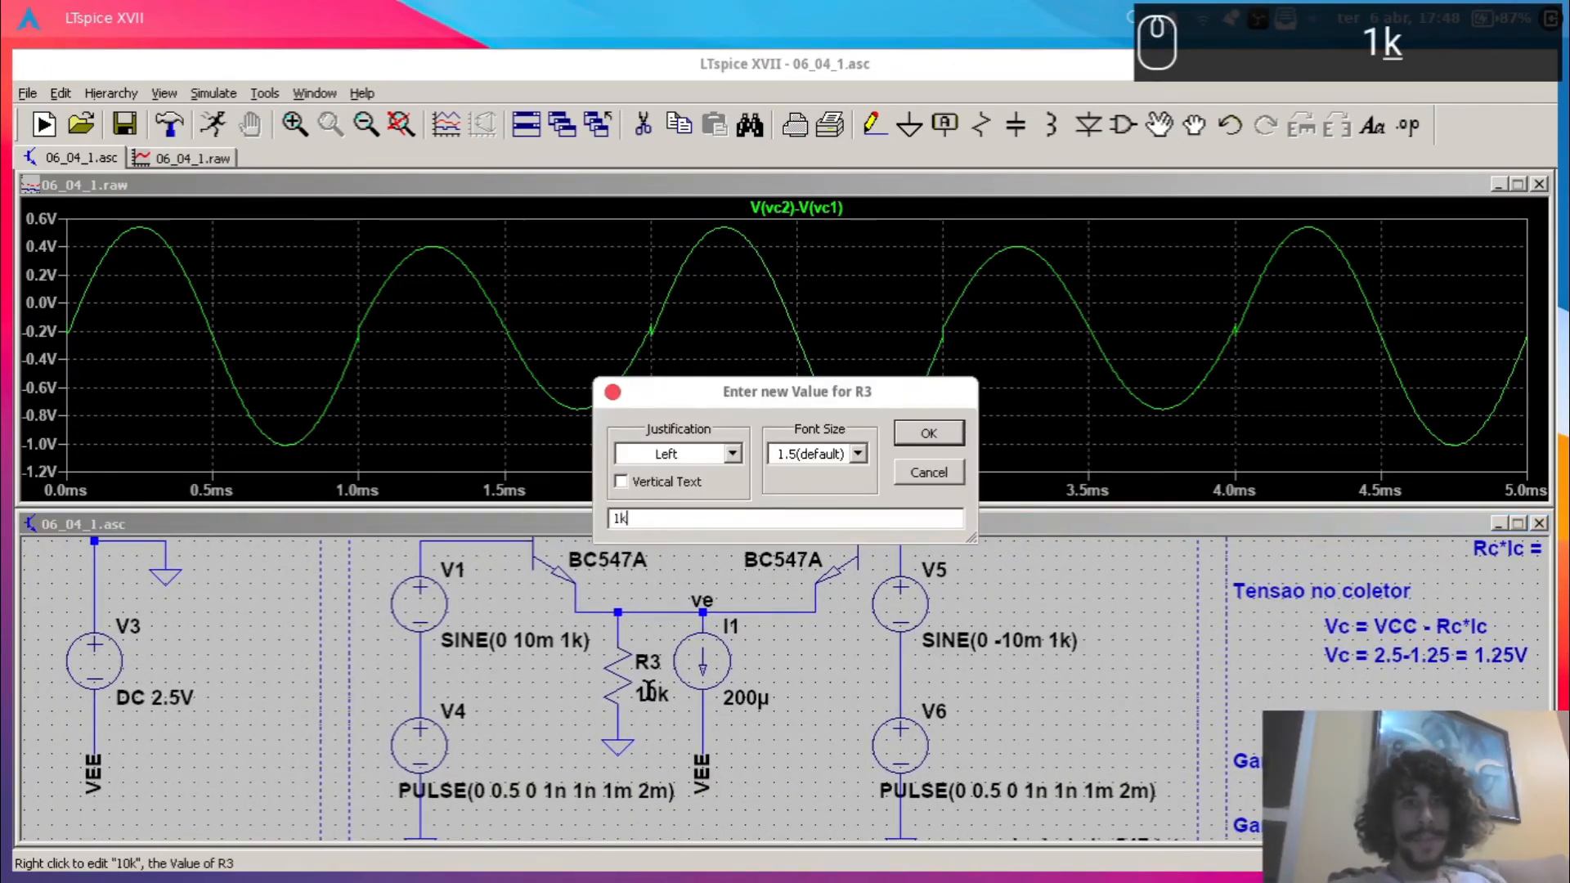
key("Return")
left_click(215, 129)
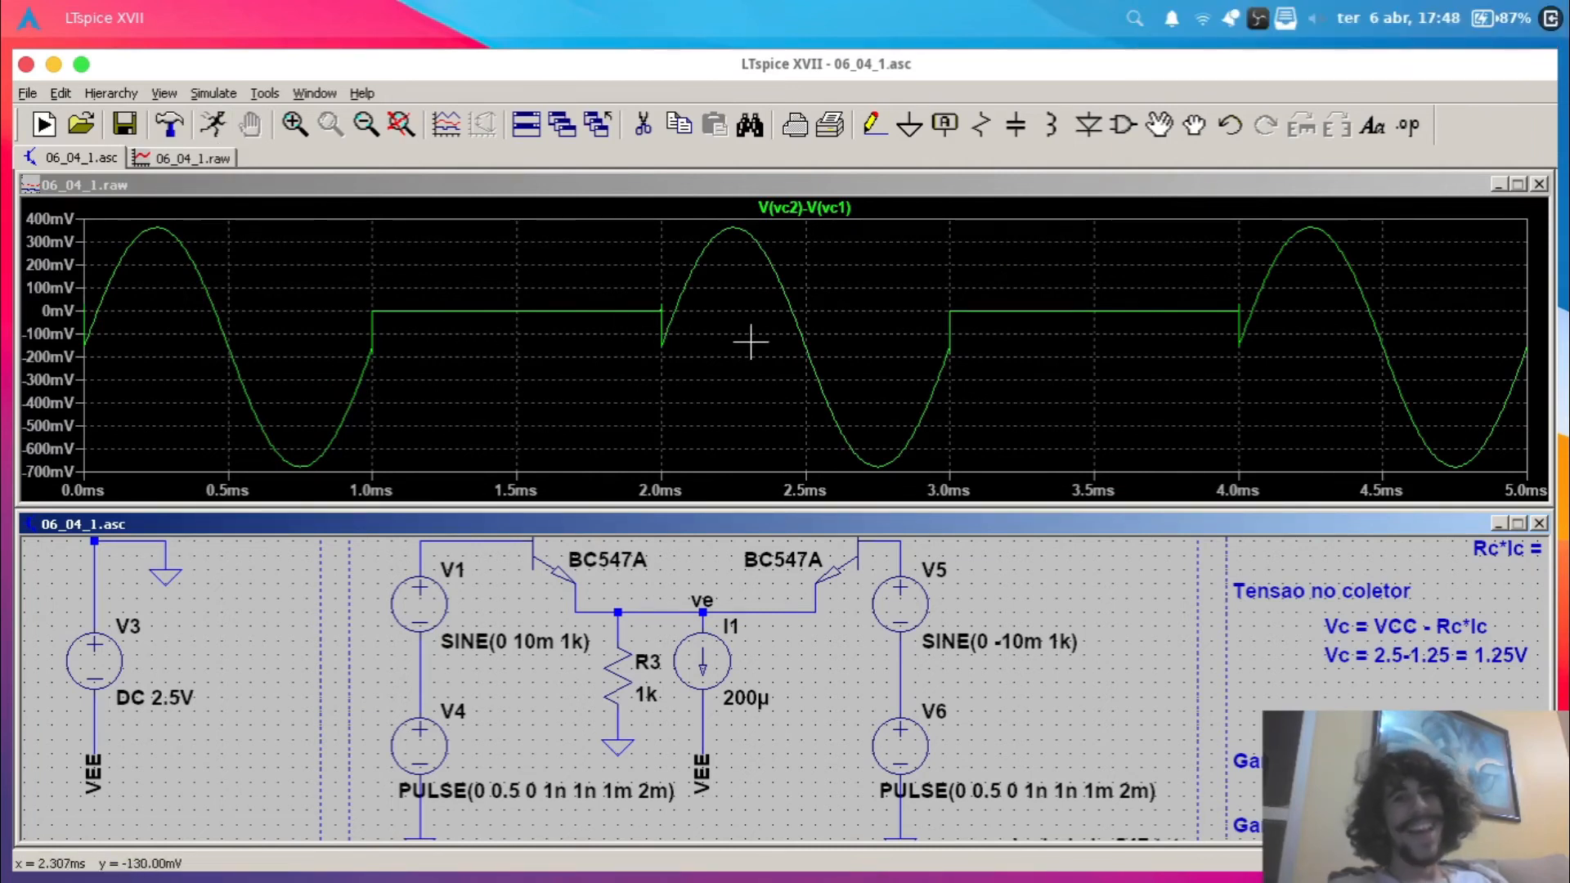
- Set R3 to 100k, rerun the simulation and bring the collector resistors back into view
right_click(649, 695)
type("100k")
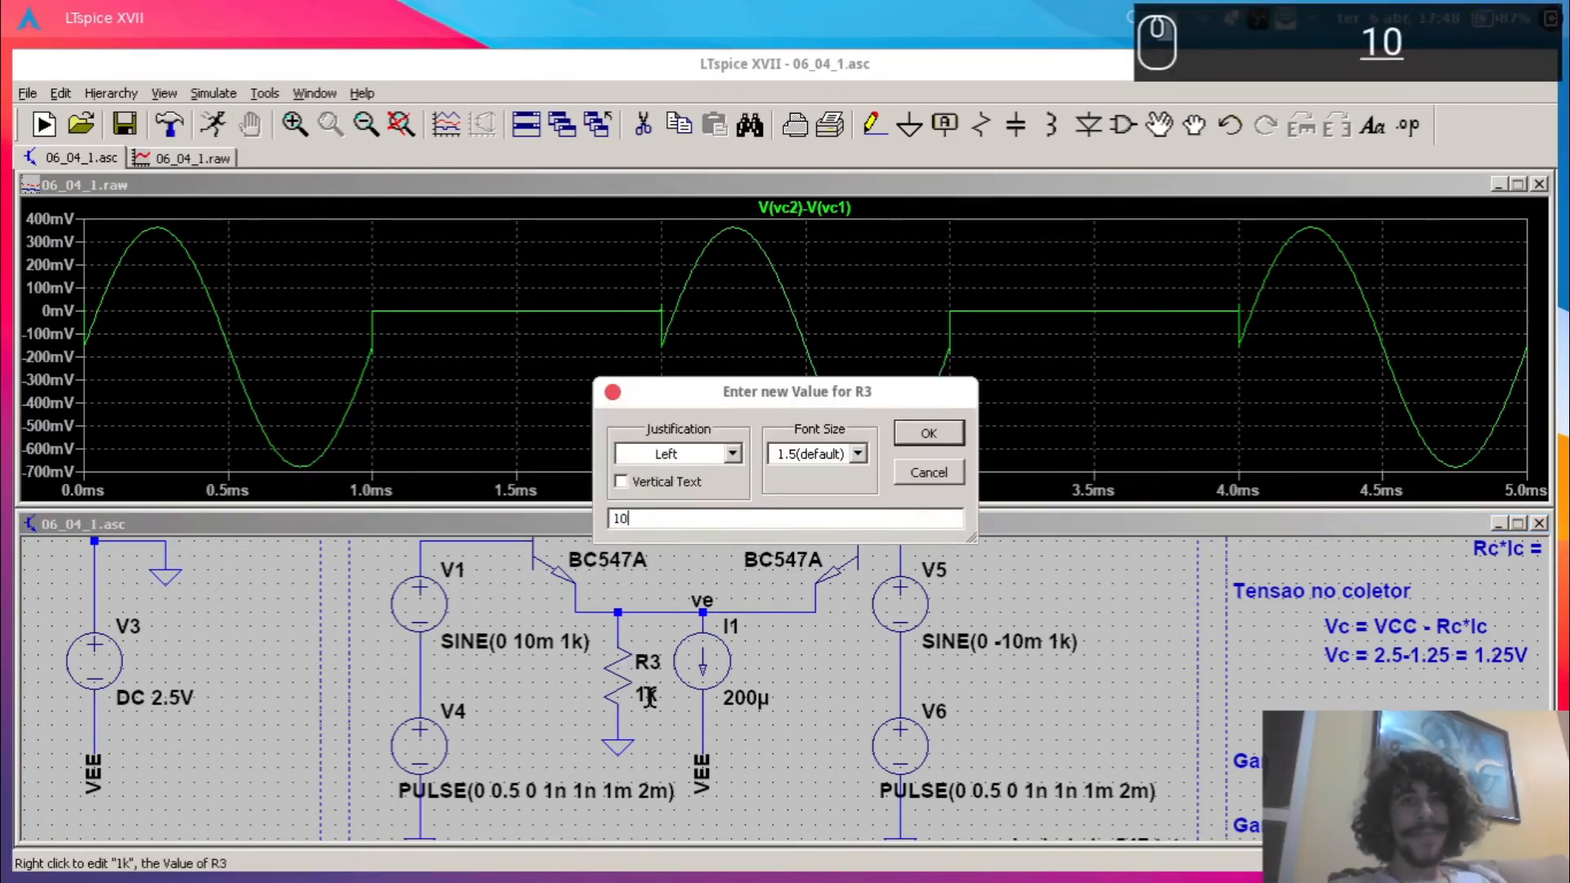
key("Return")
left_click(213, 126)
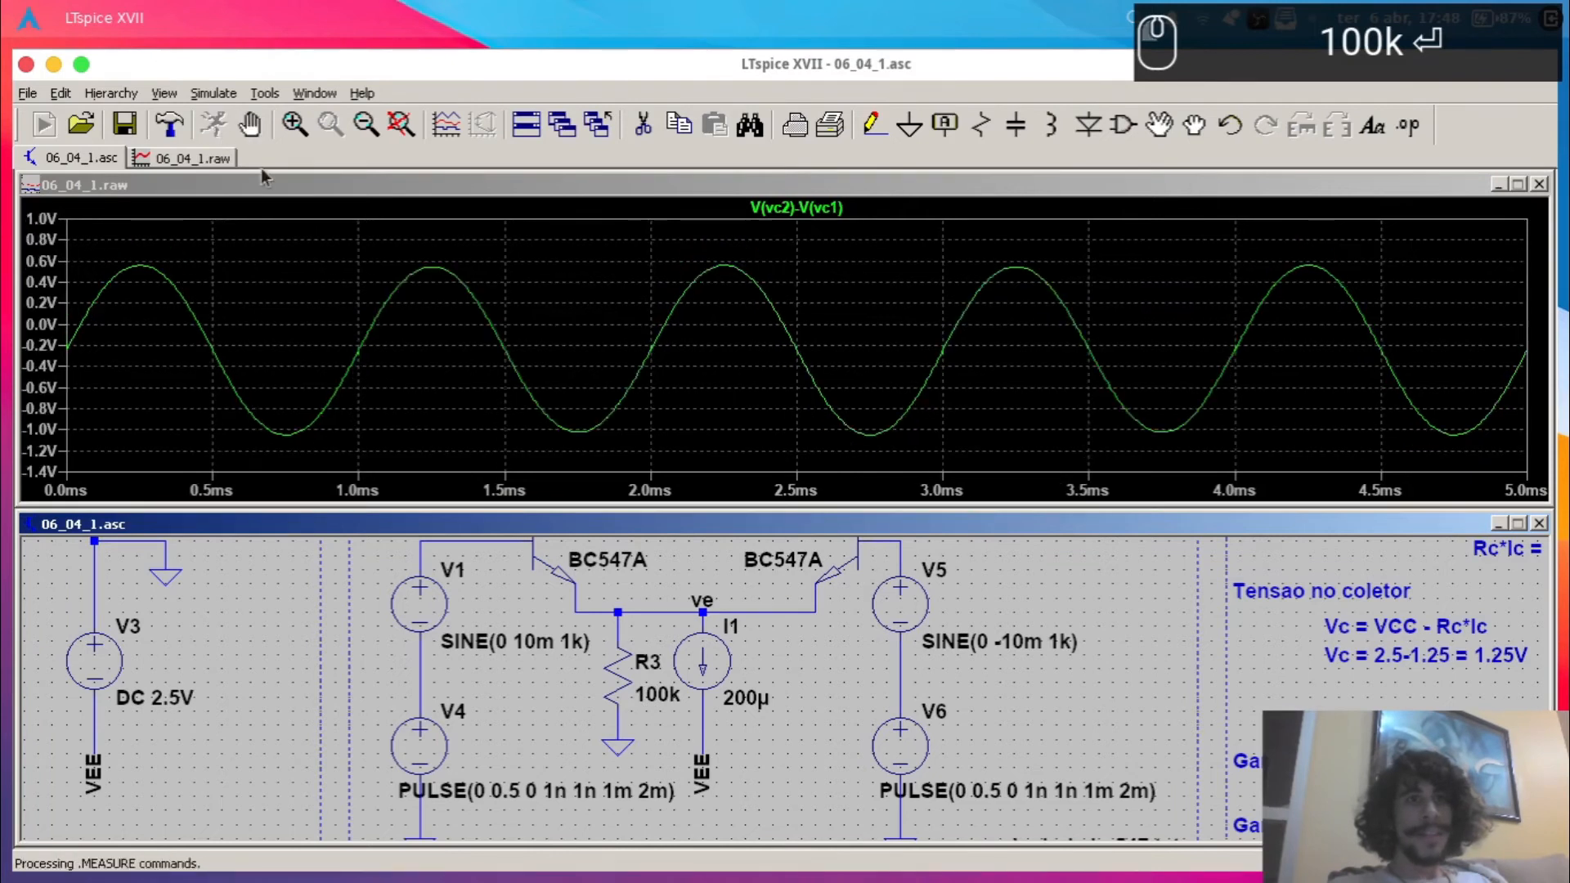
left_click_drag(659, 601, 595, 829)
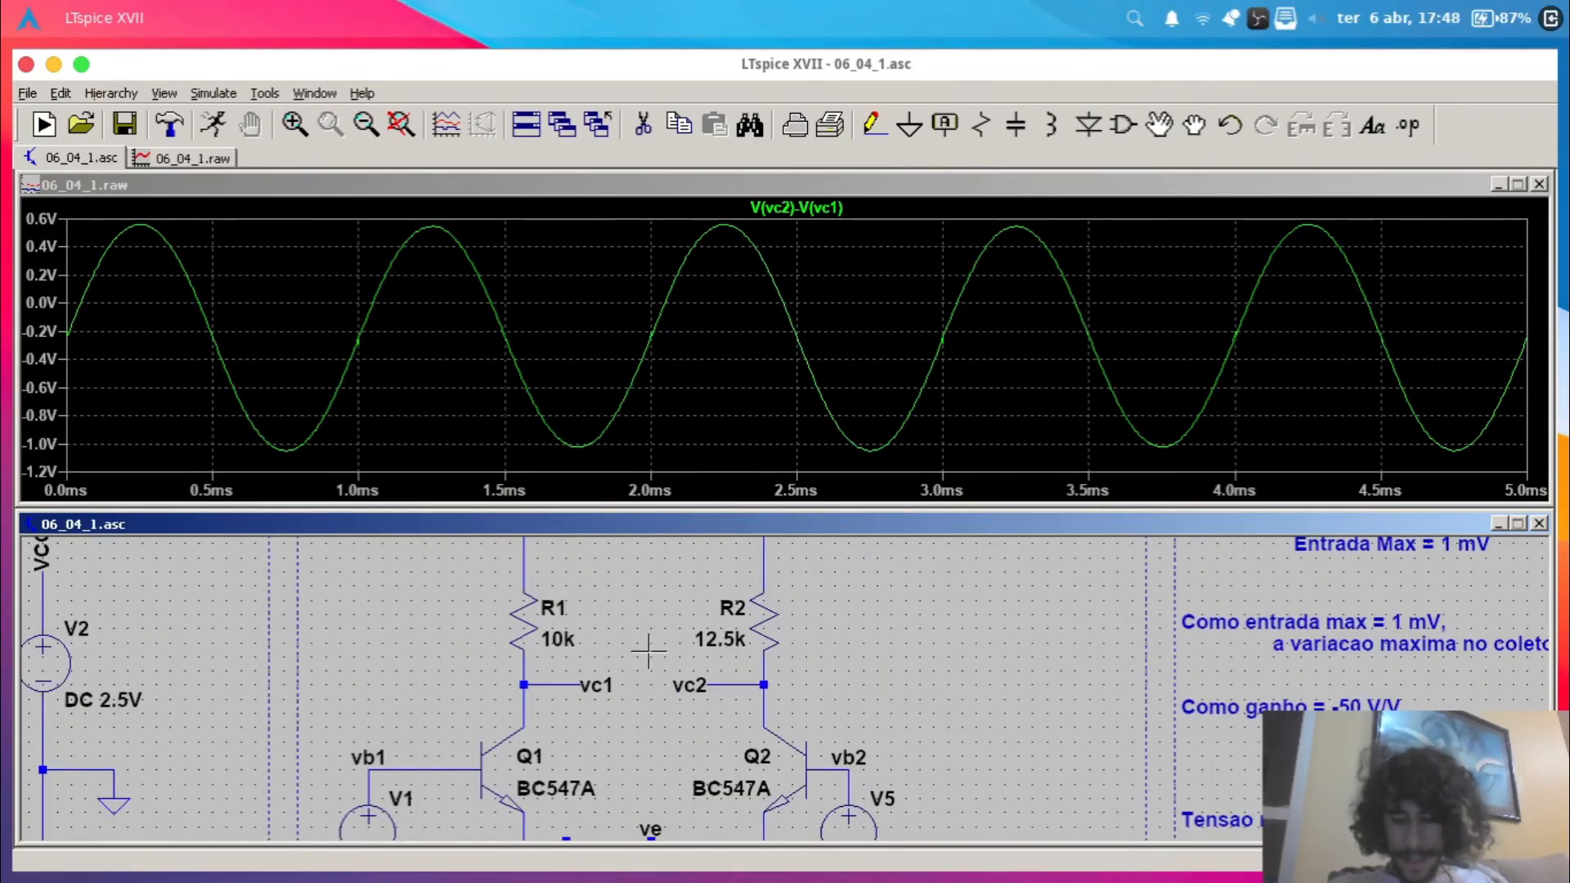
- Set the collector resistor R1 to 12k and the collector resistor R2 to 13k
left_click_drag(999, 716, 871, 633)
scroll(795, 635, "up", 1)
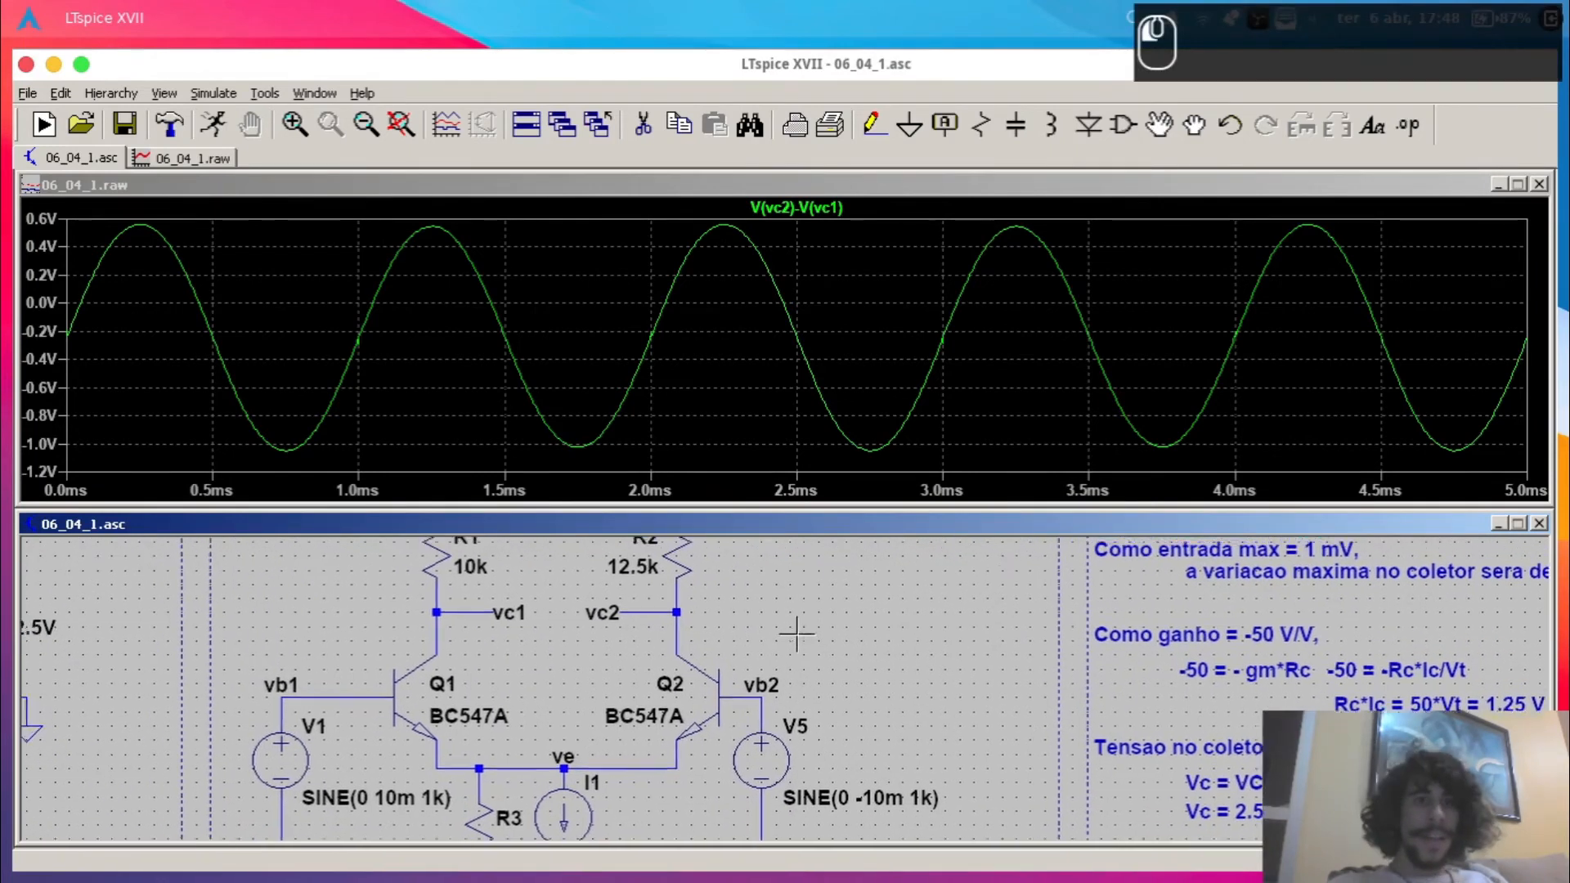
scroll(553, 568, "down", 1)
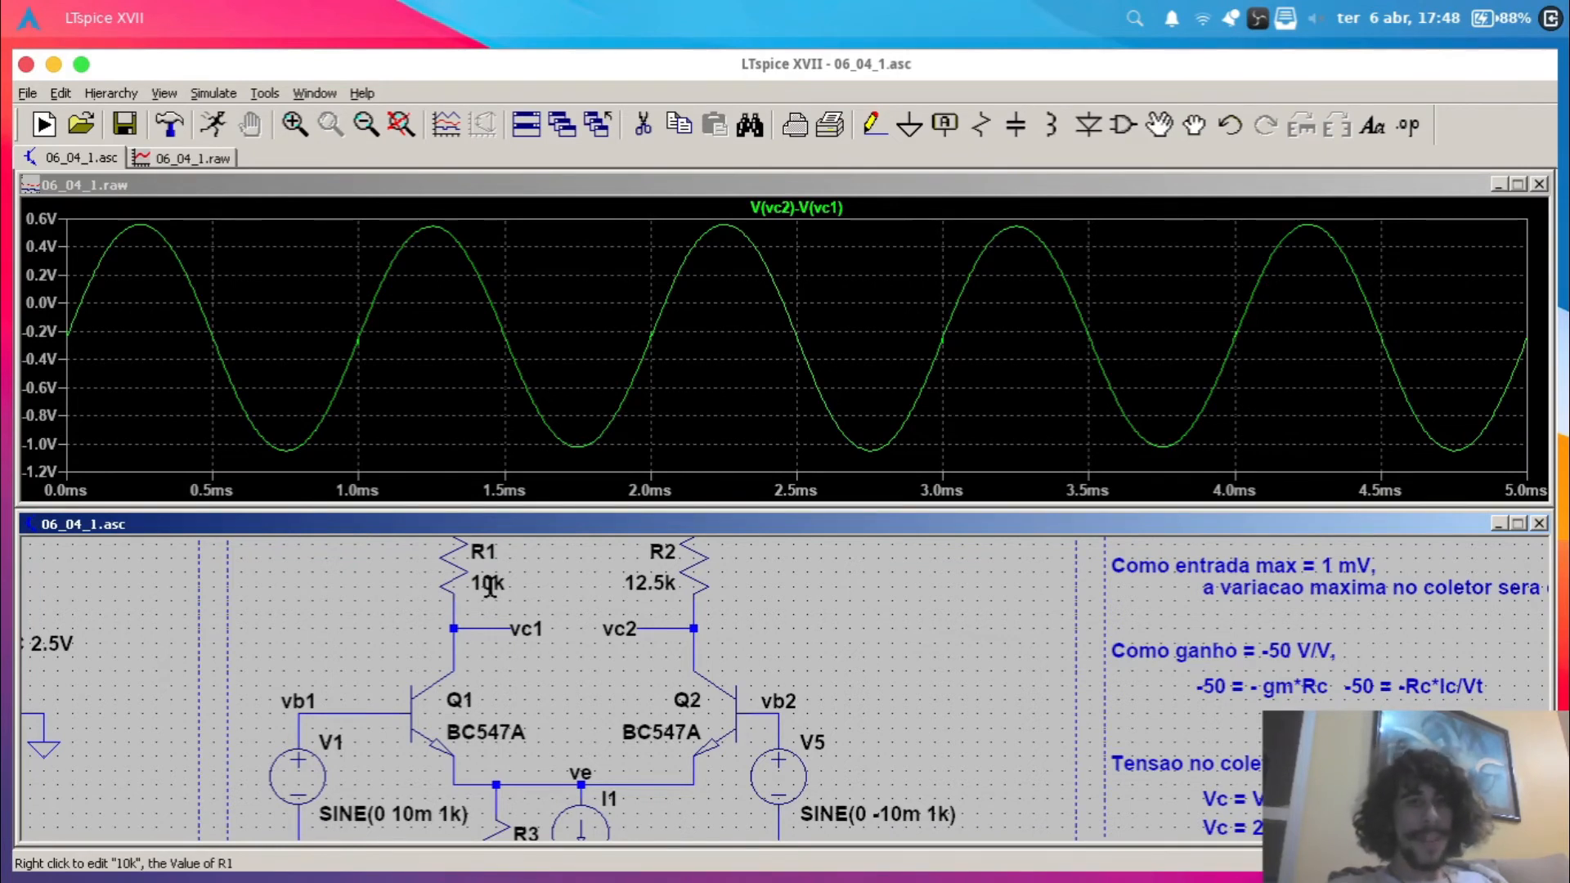
left_click_drag(489, 585, 477, 609)
right_click(470, 607)
type("12")
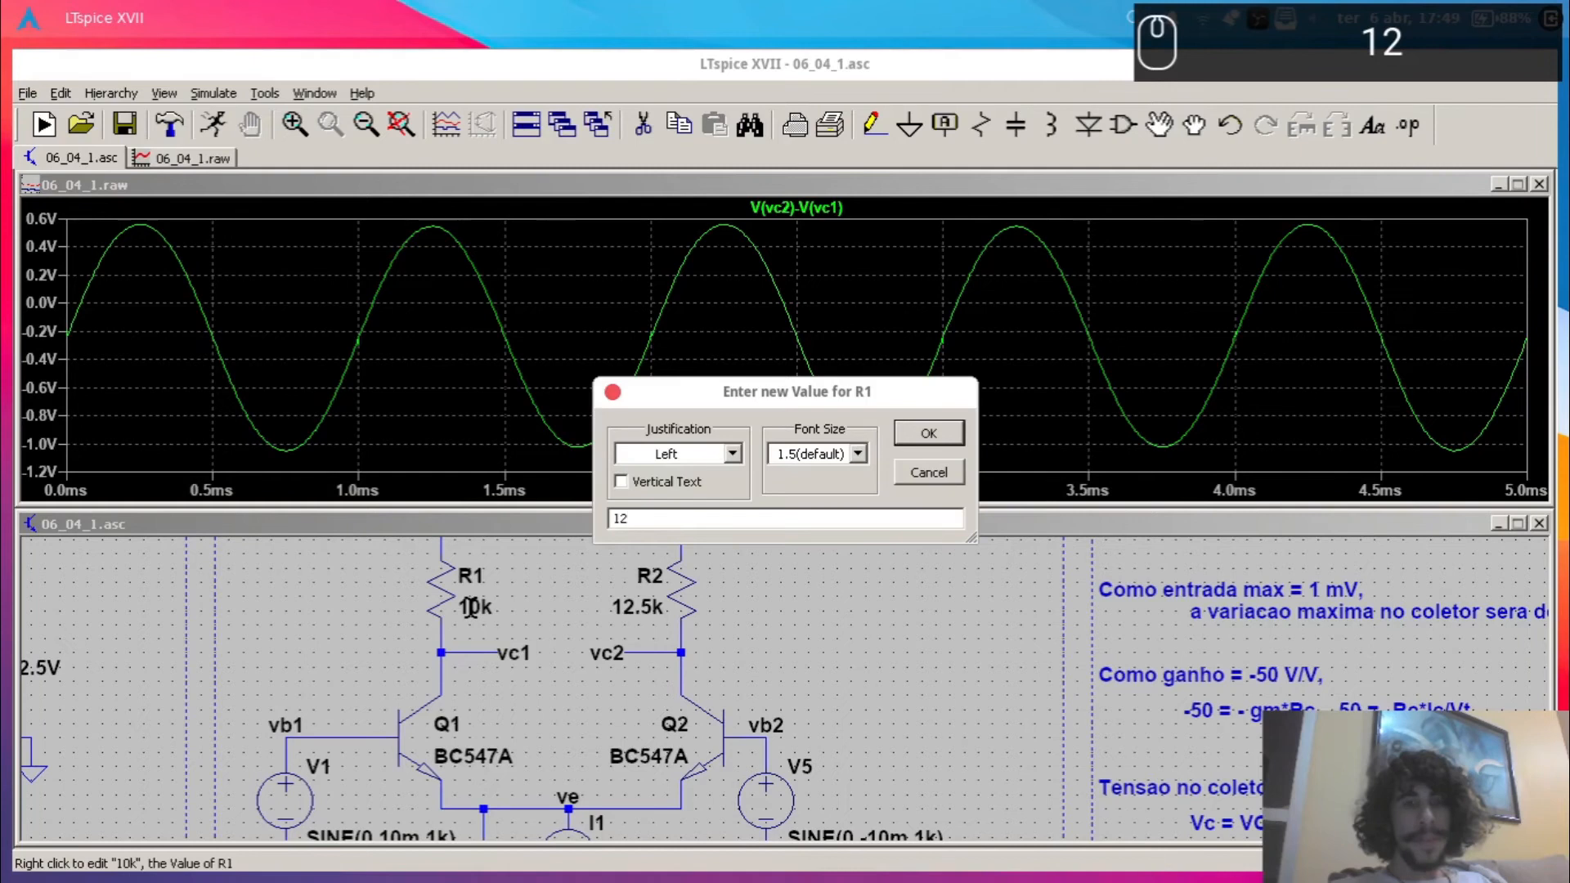
type(".5k")
key("Return")
right_click(634, 606)
type("13k")
key("Return")
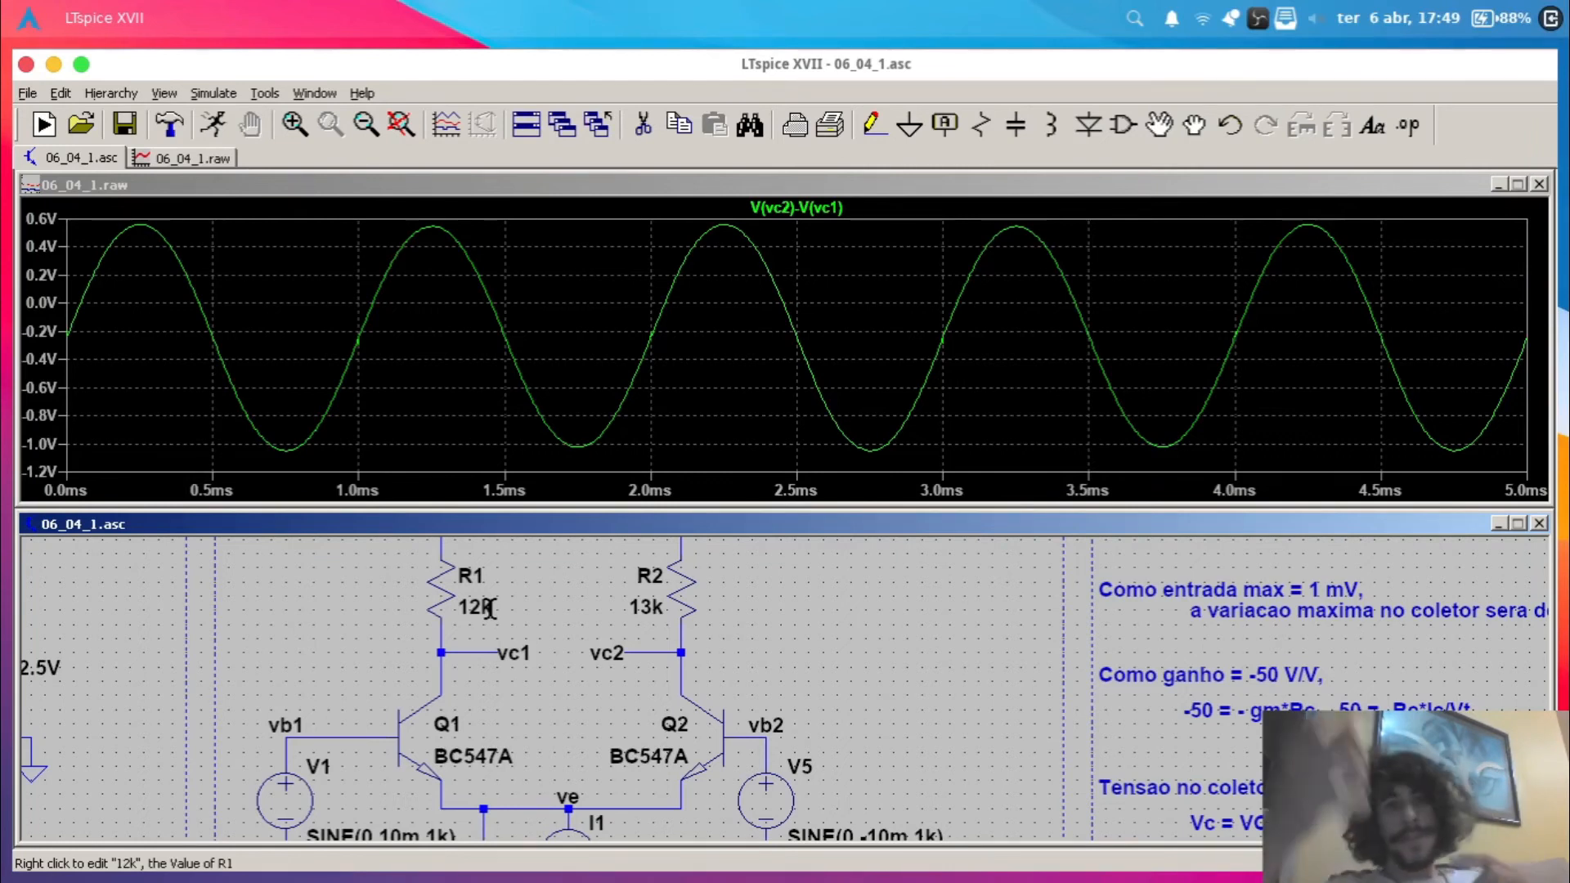
- Review the common-mode gain formulas in the notes and compute 500/12.5e3 with Python in a terminal
scroll(638, 671, "down", 3)
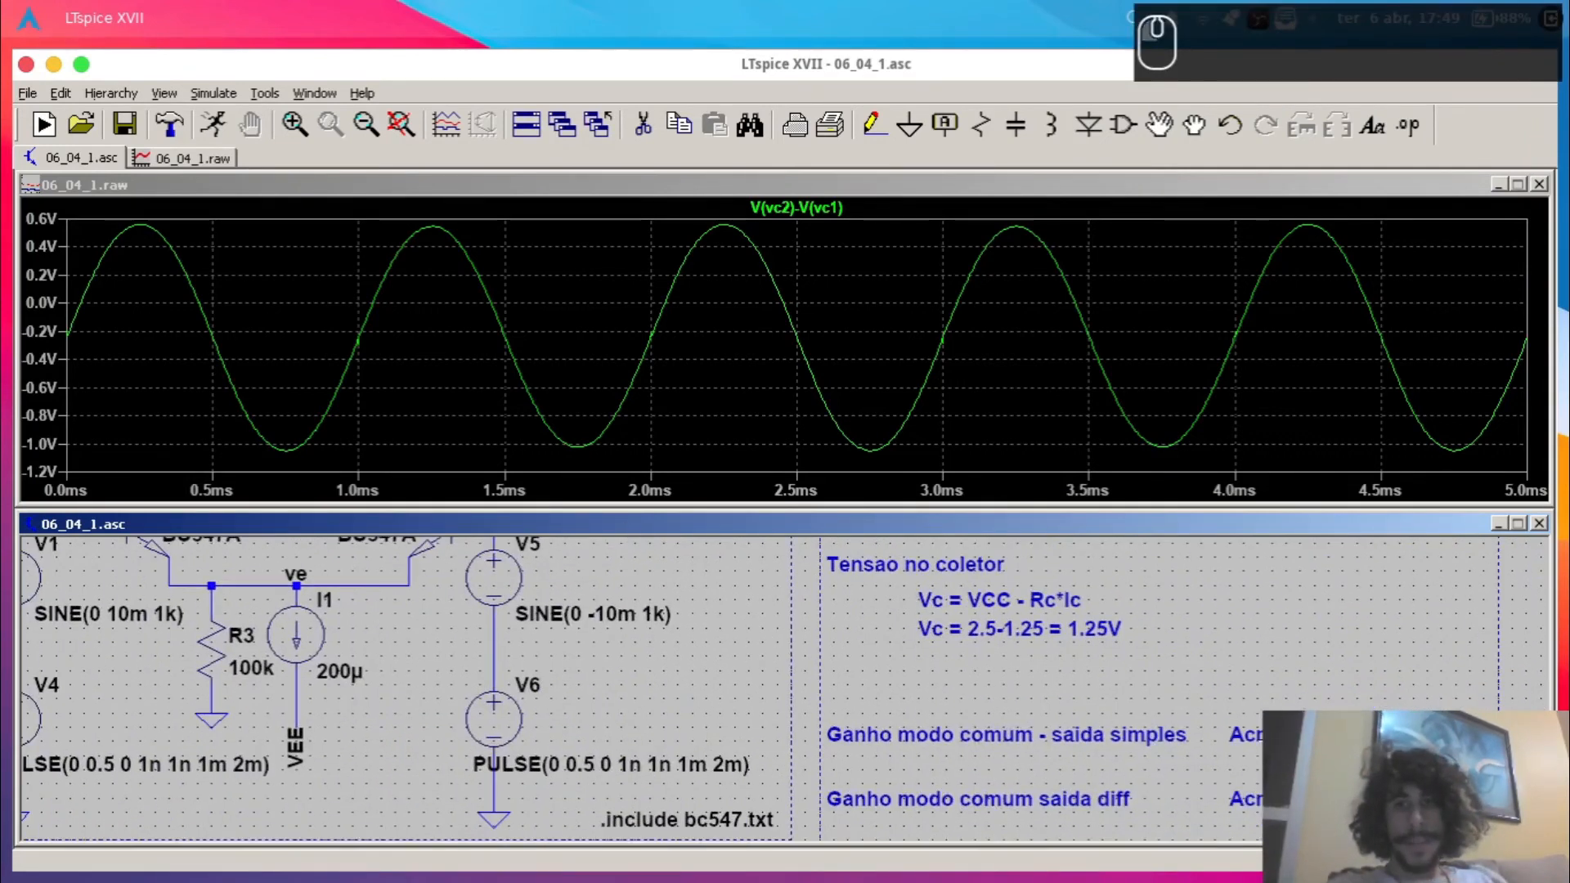
left_click_drag(1387, 801, 1145, 704)
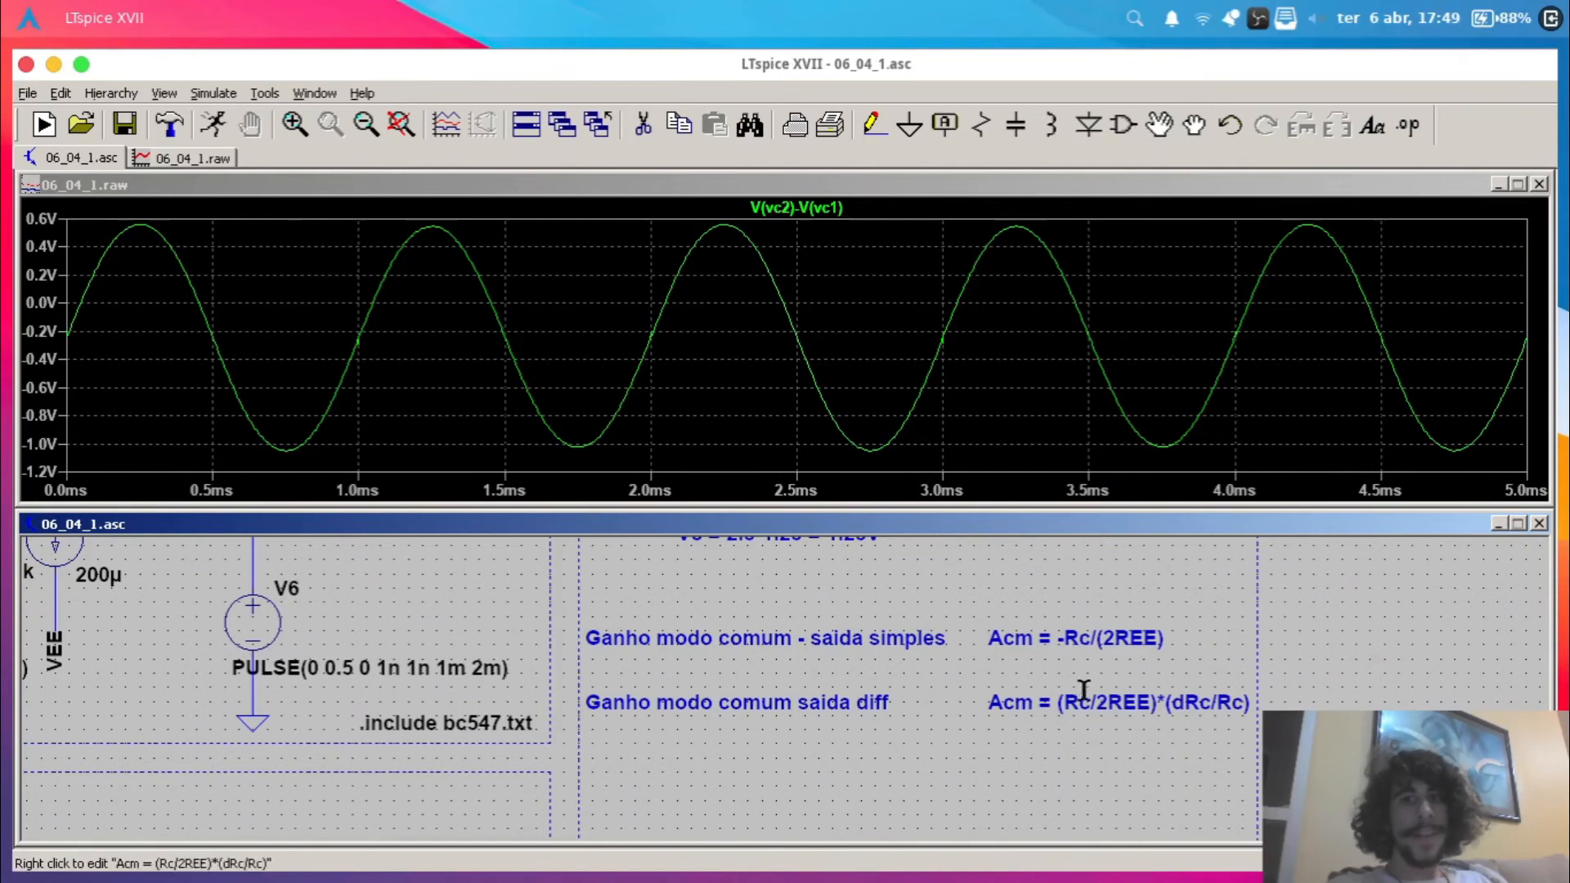
scroll(642, 662, "up", 3)
scroll(640, 677, "up", 8)
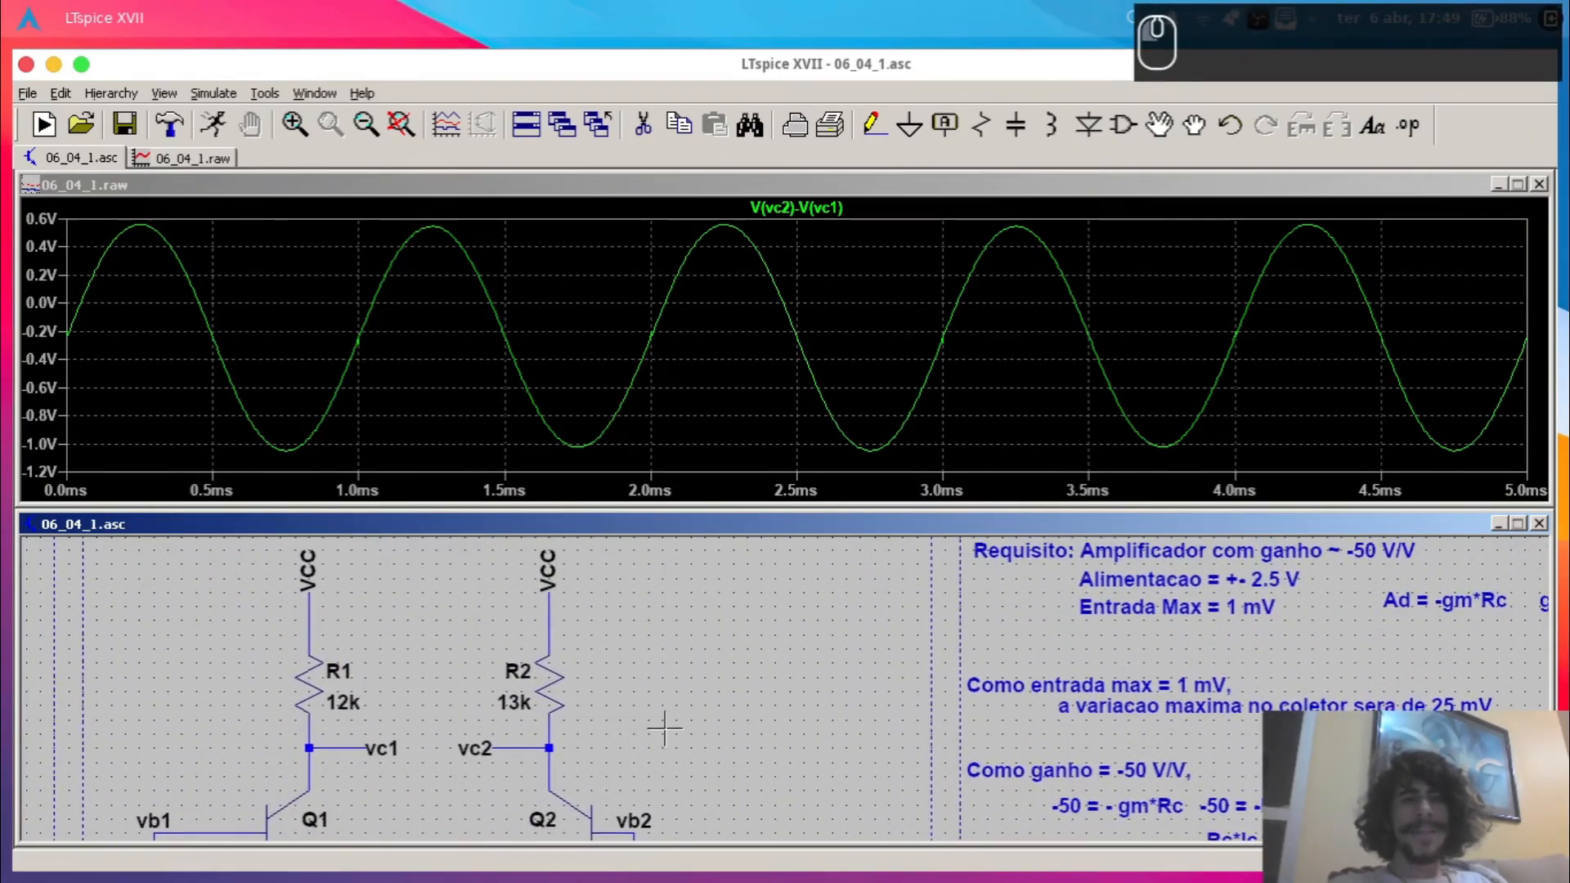
left_click_drag(663, 727, 801, 710)
key("super+Return")
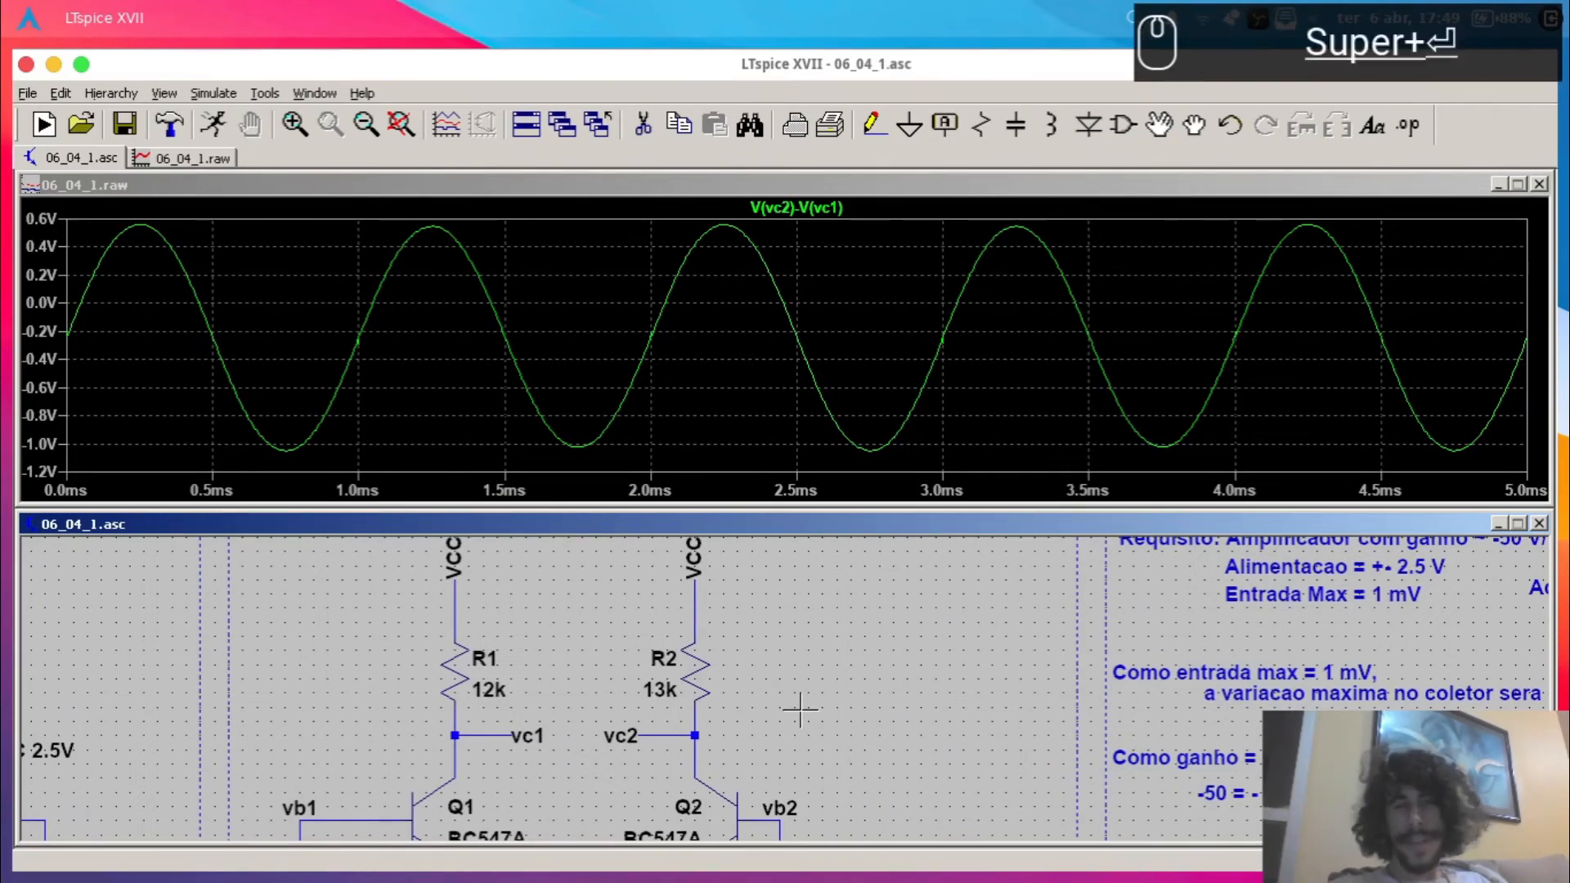
type("python")
key("Return")
type("500/")
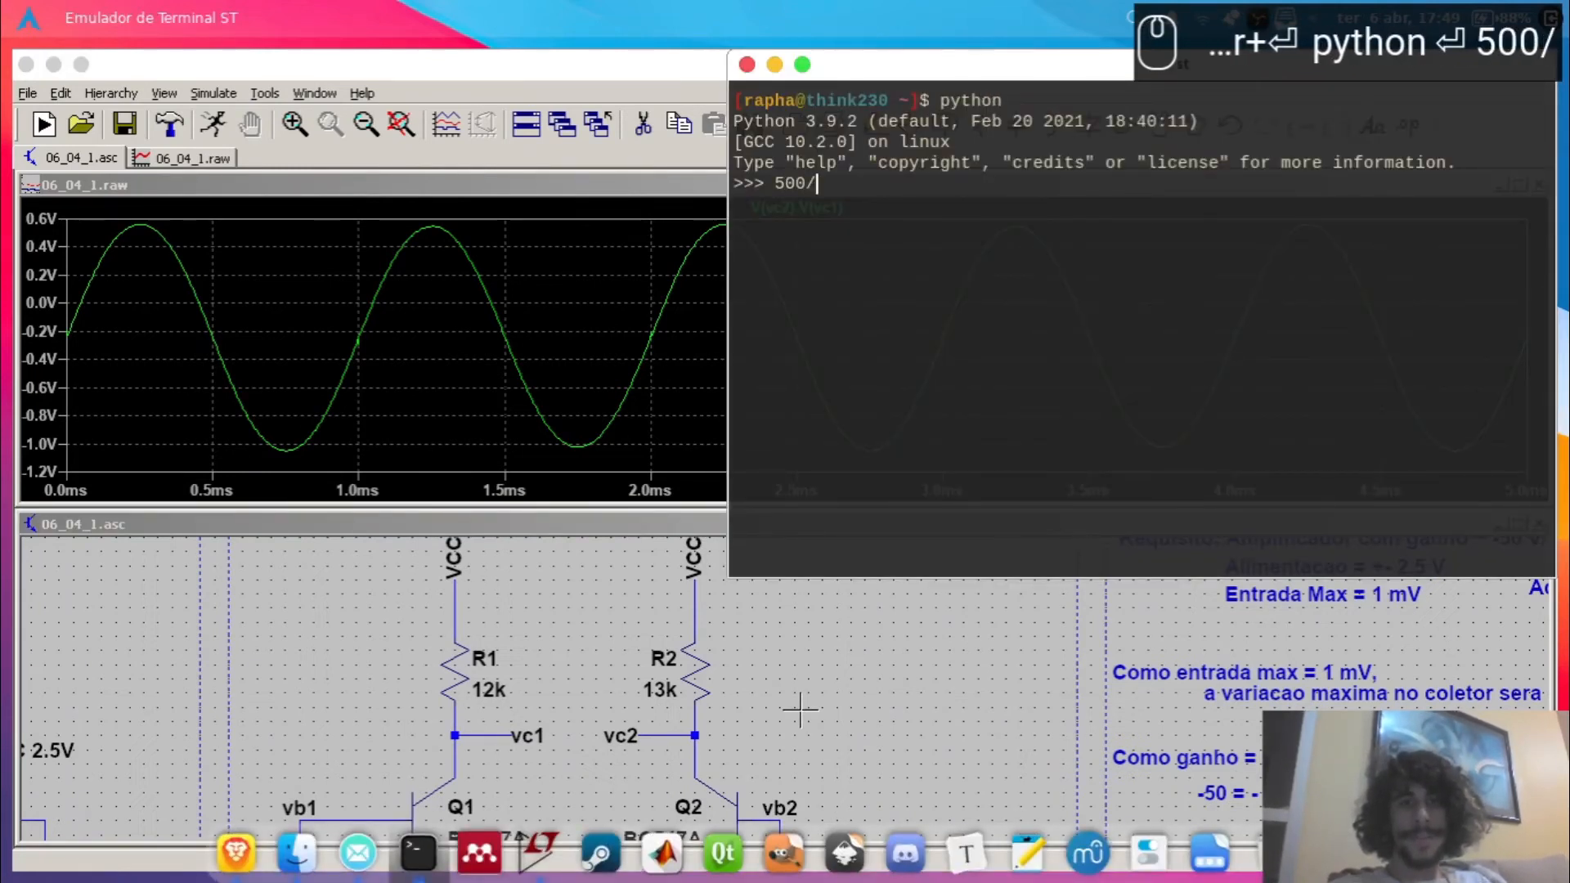
type("12.5e3")
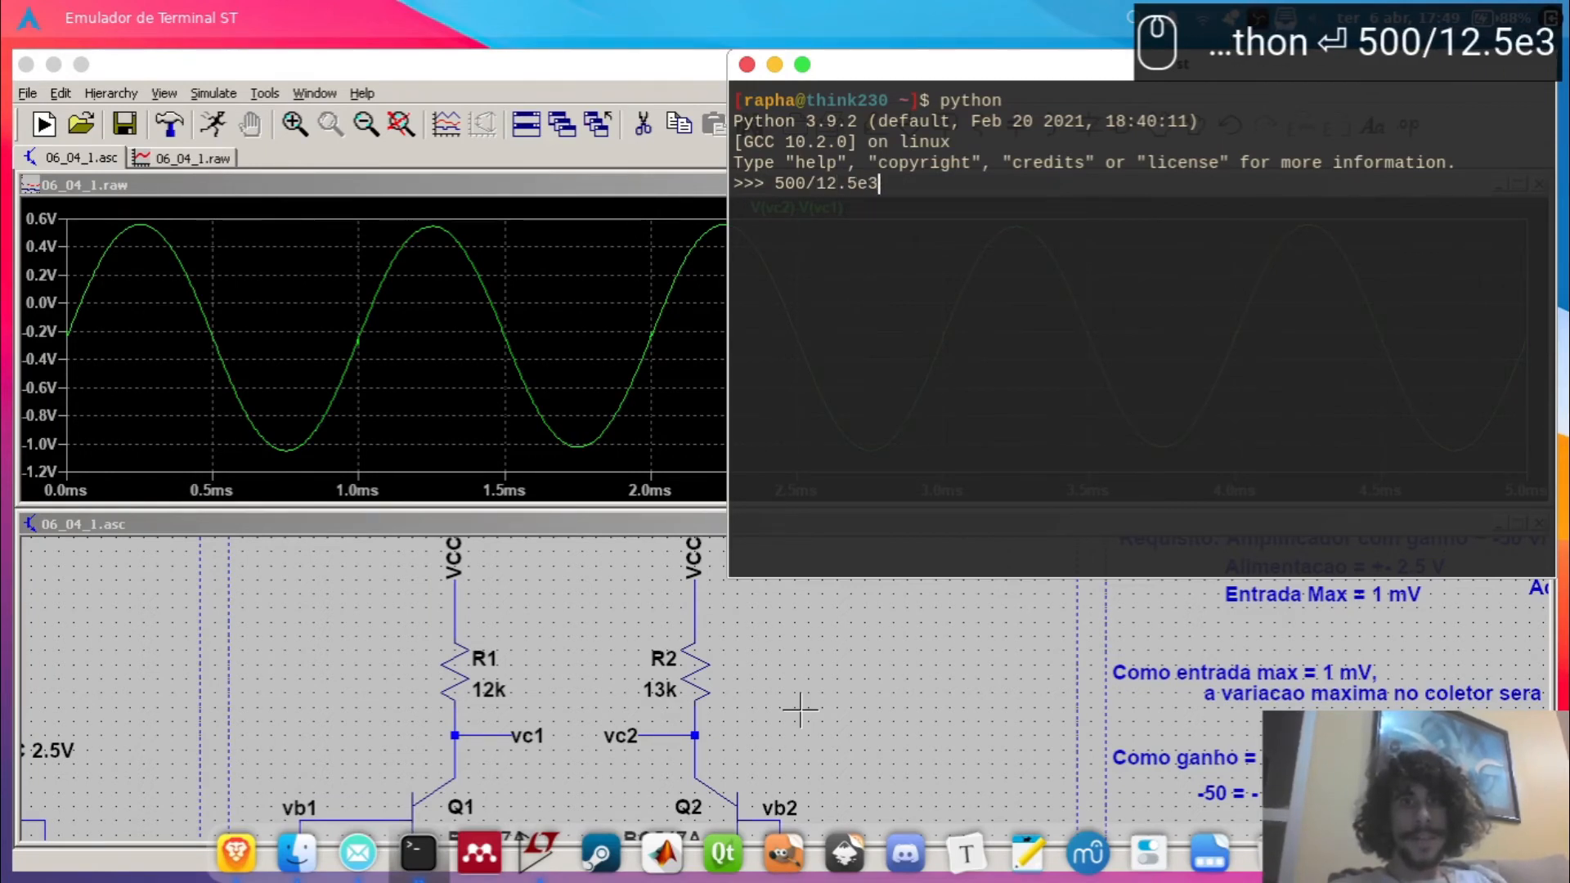
key("Return")
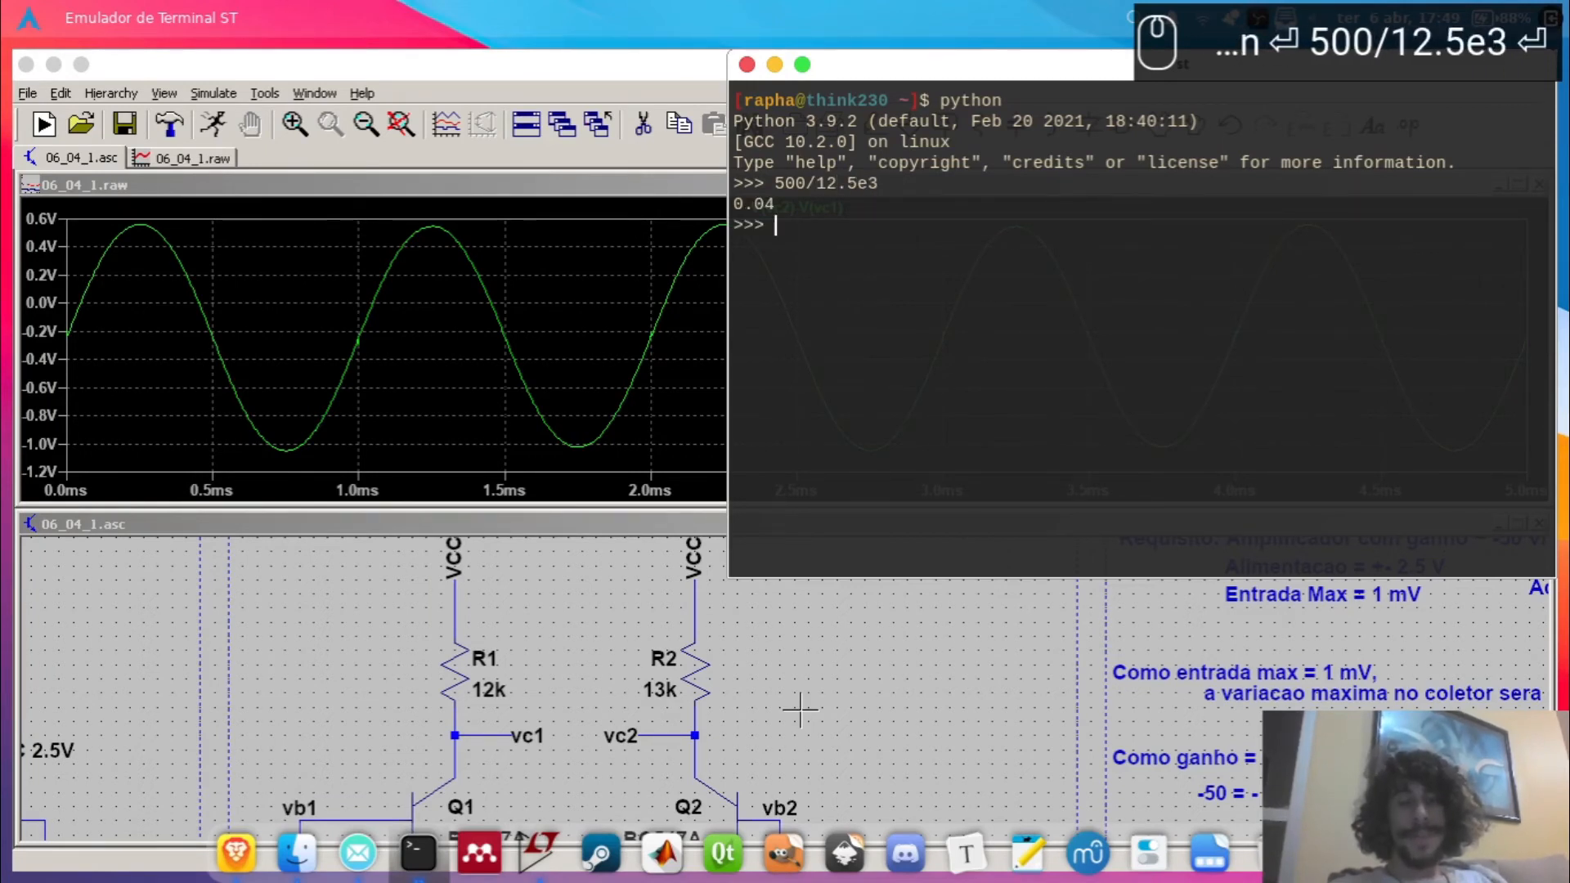
- Switch back to LTspice and rerun the simulation with the mismatched collector resistors
key("alt+Tab")
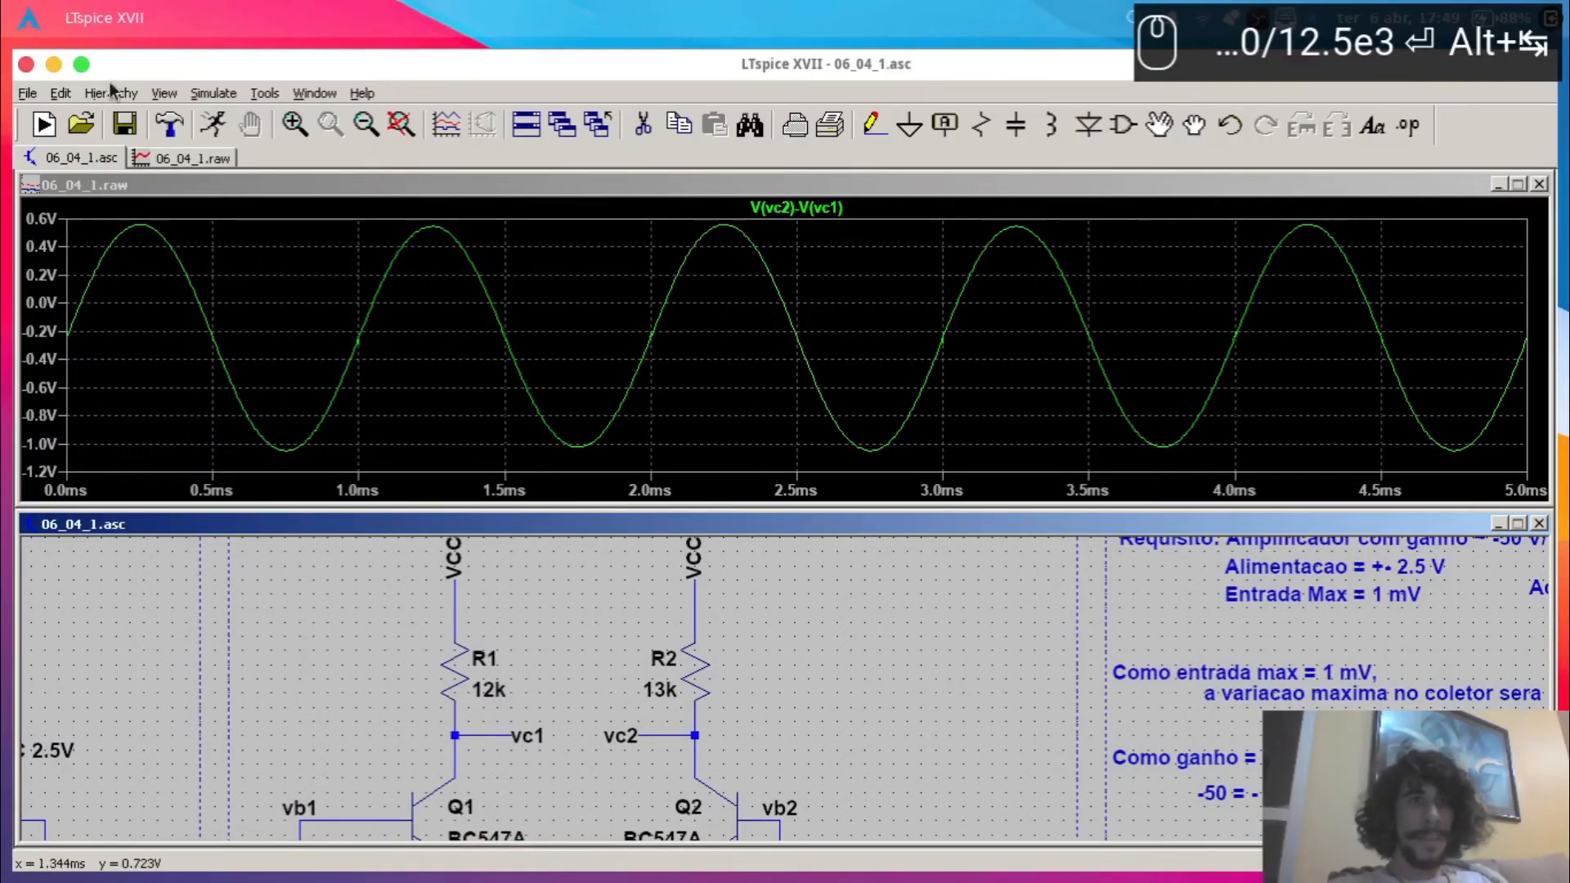
left_click(218, 131)
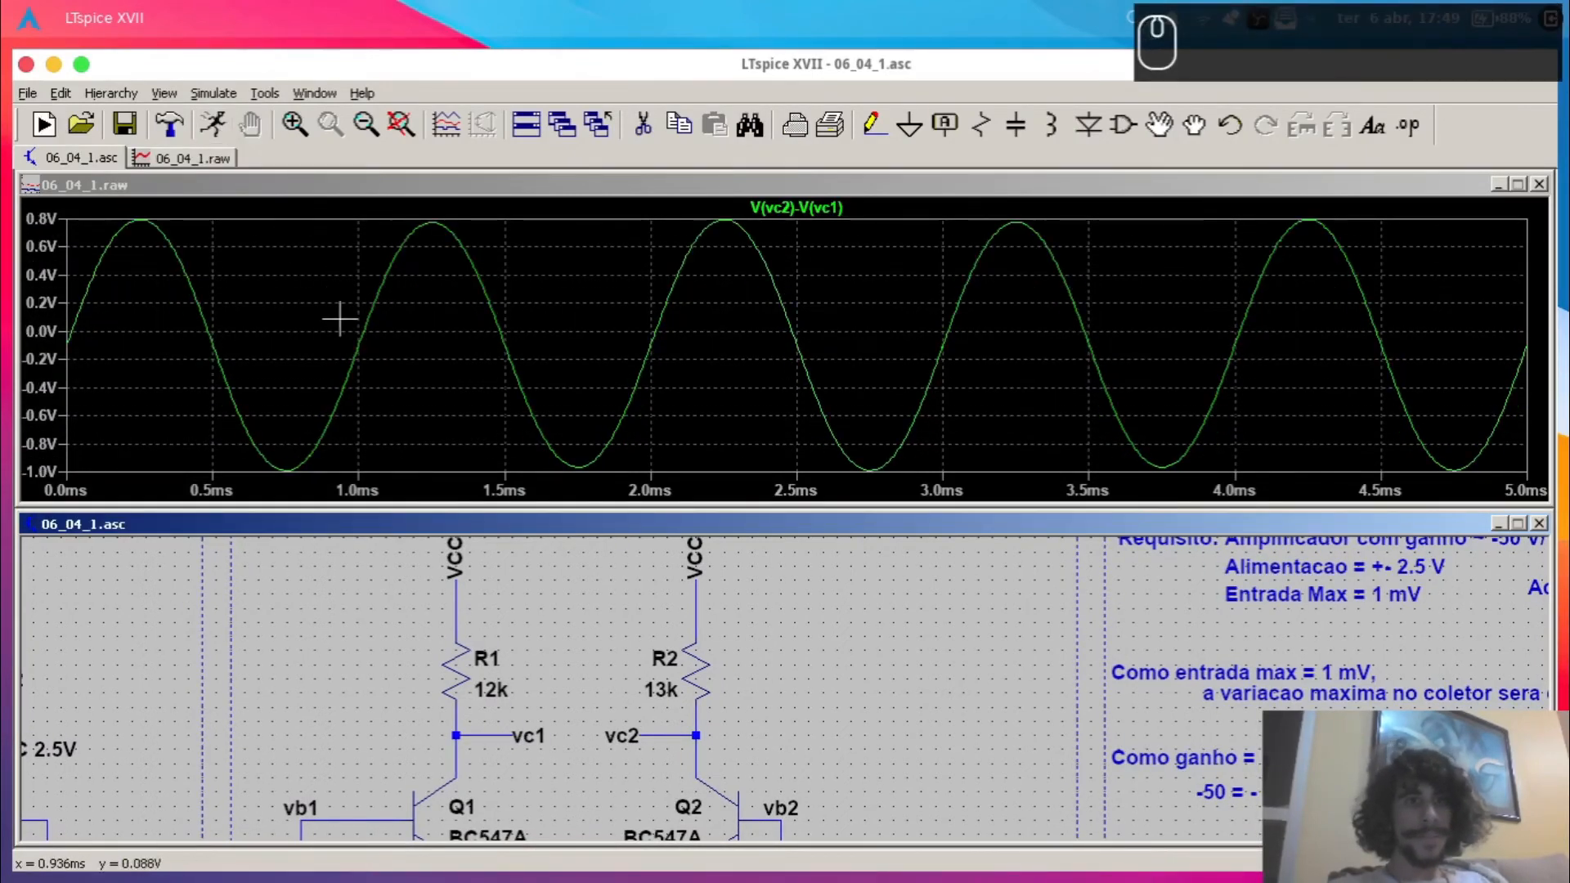
scroll(556, 670, "down", 1)
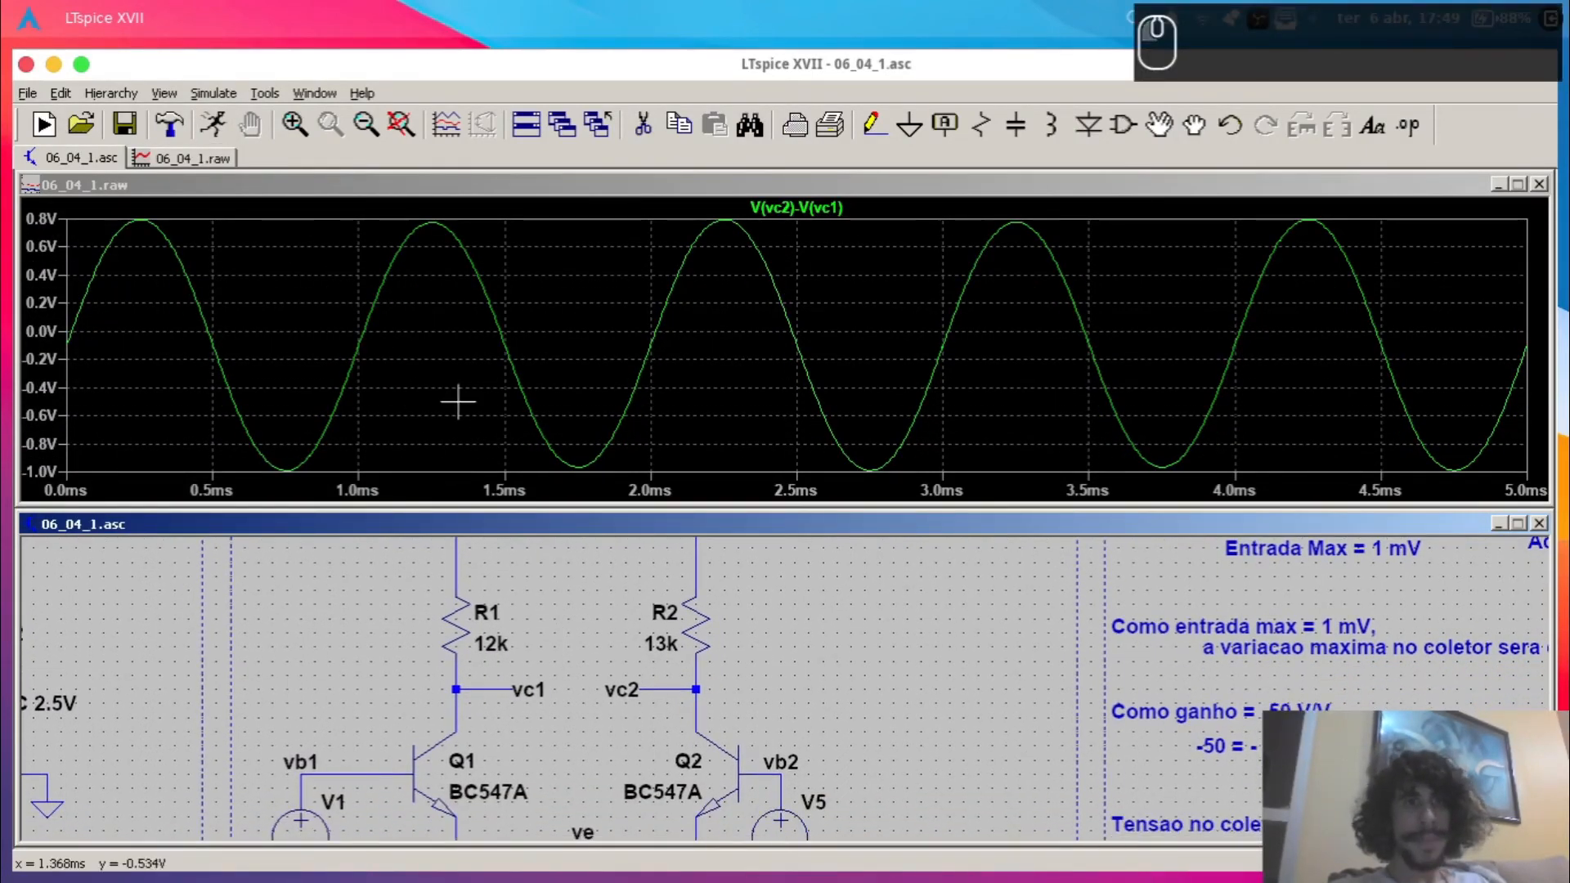
scroll(589, 720, "down", 4)
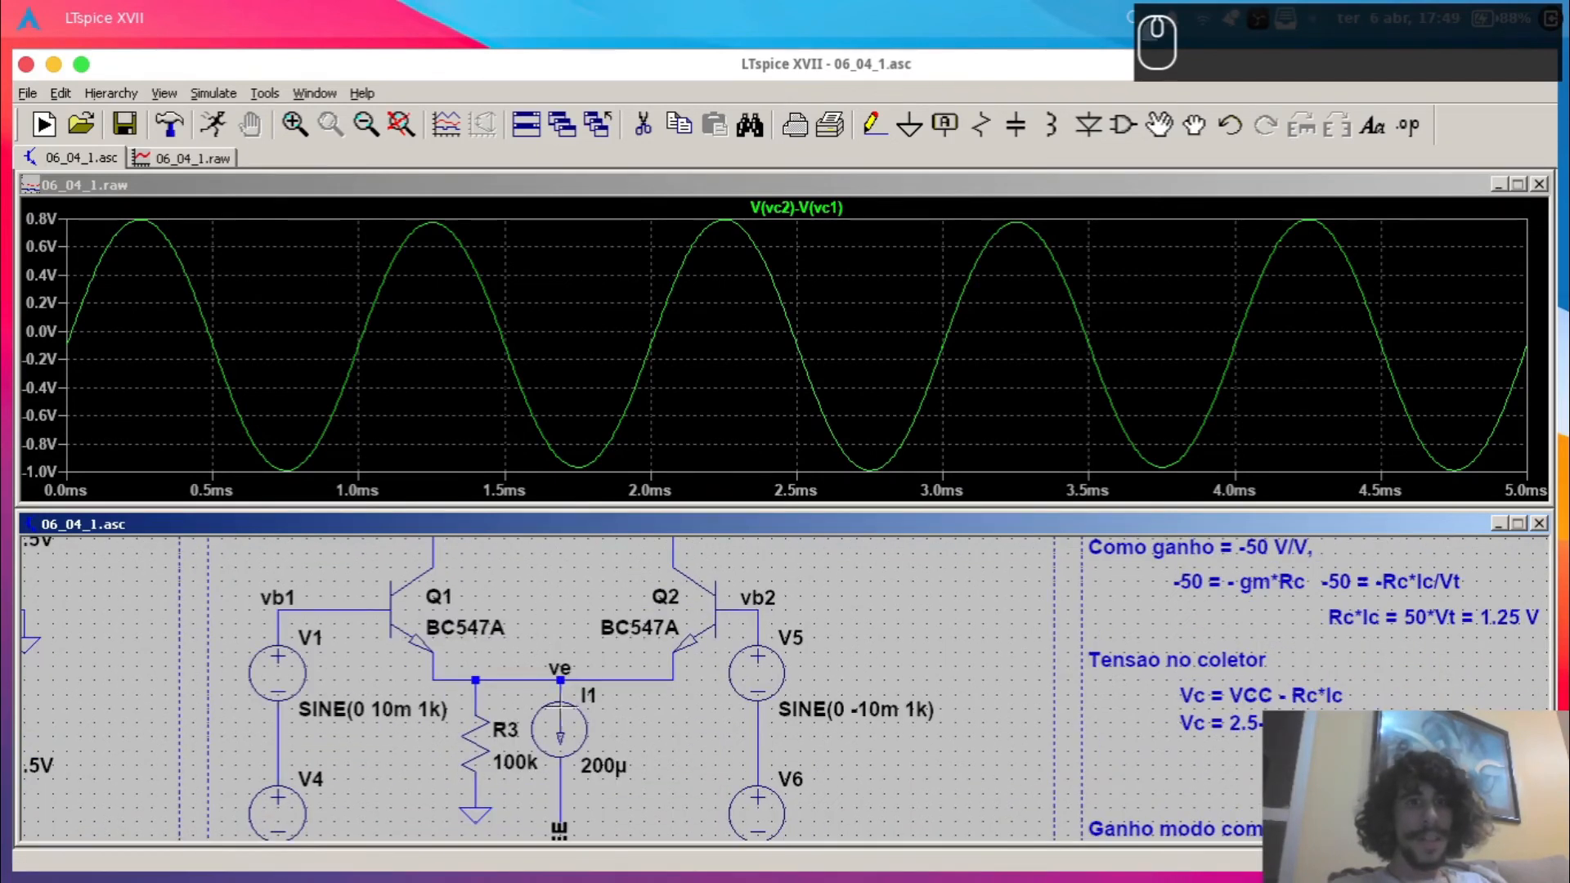
- Set the tail resistor R3 to 10k and rerun the simulation
right_click(509, 761)
type("10k")
key("Return")
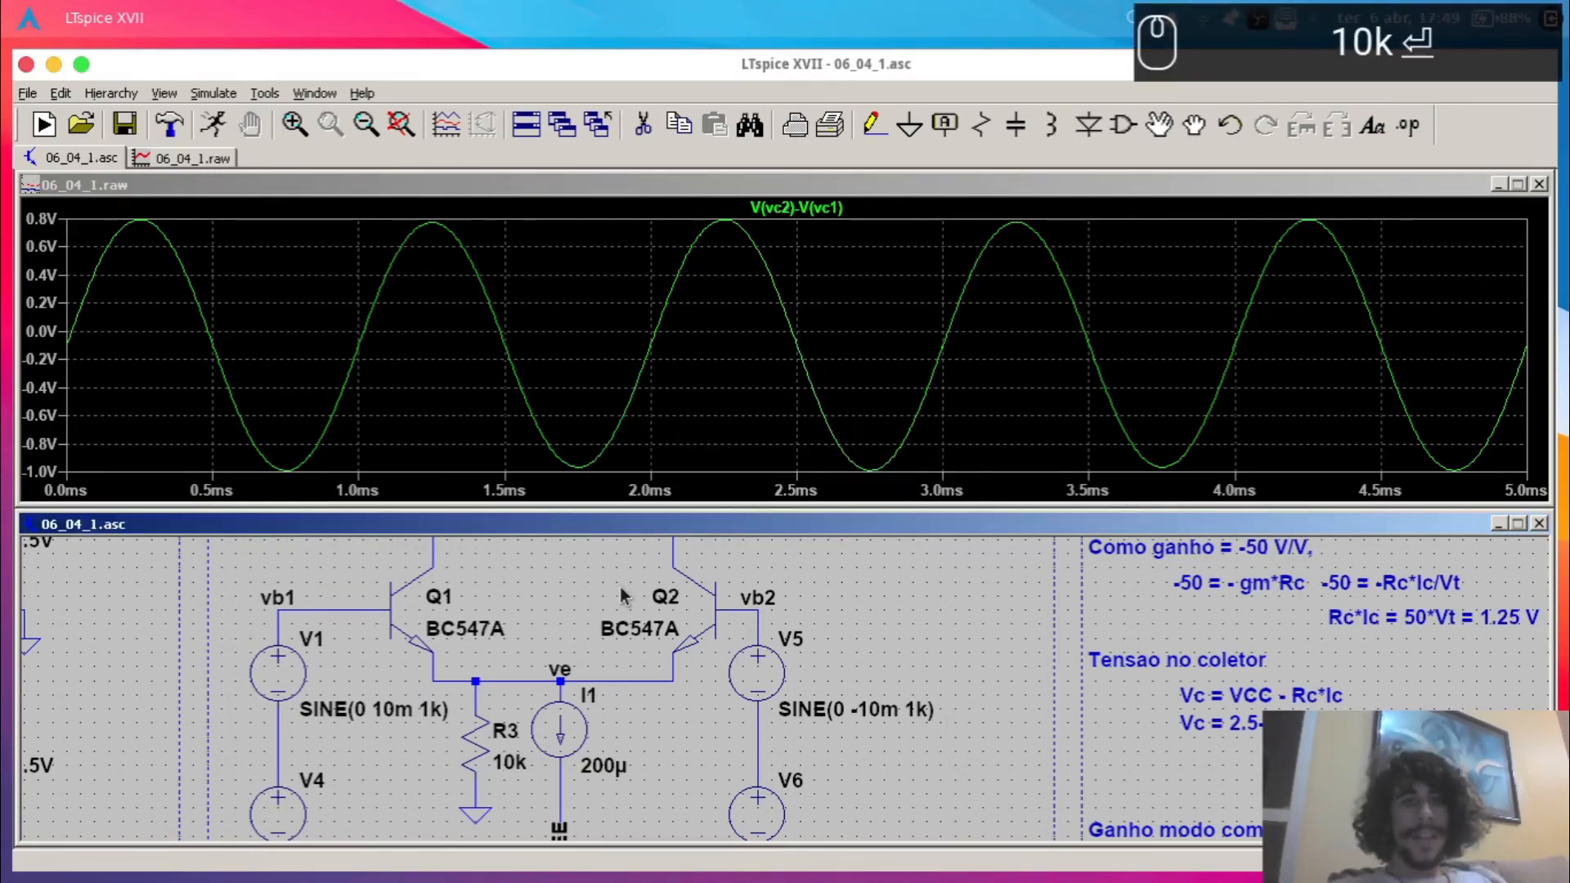
left_click(212, 125)
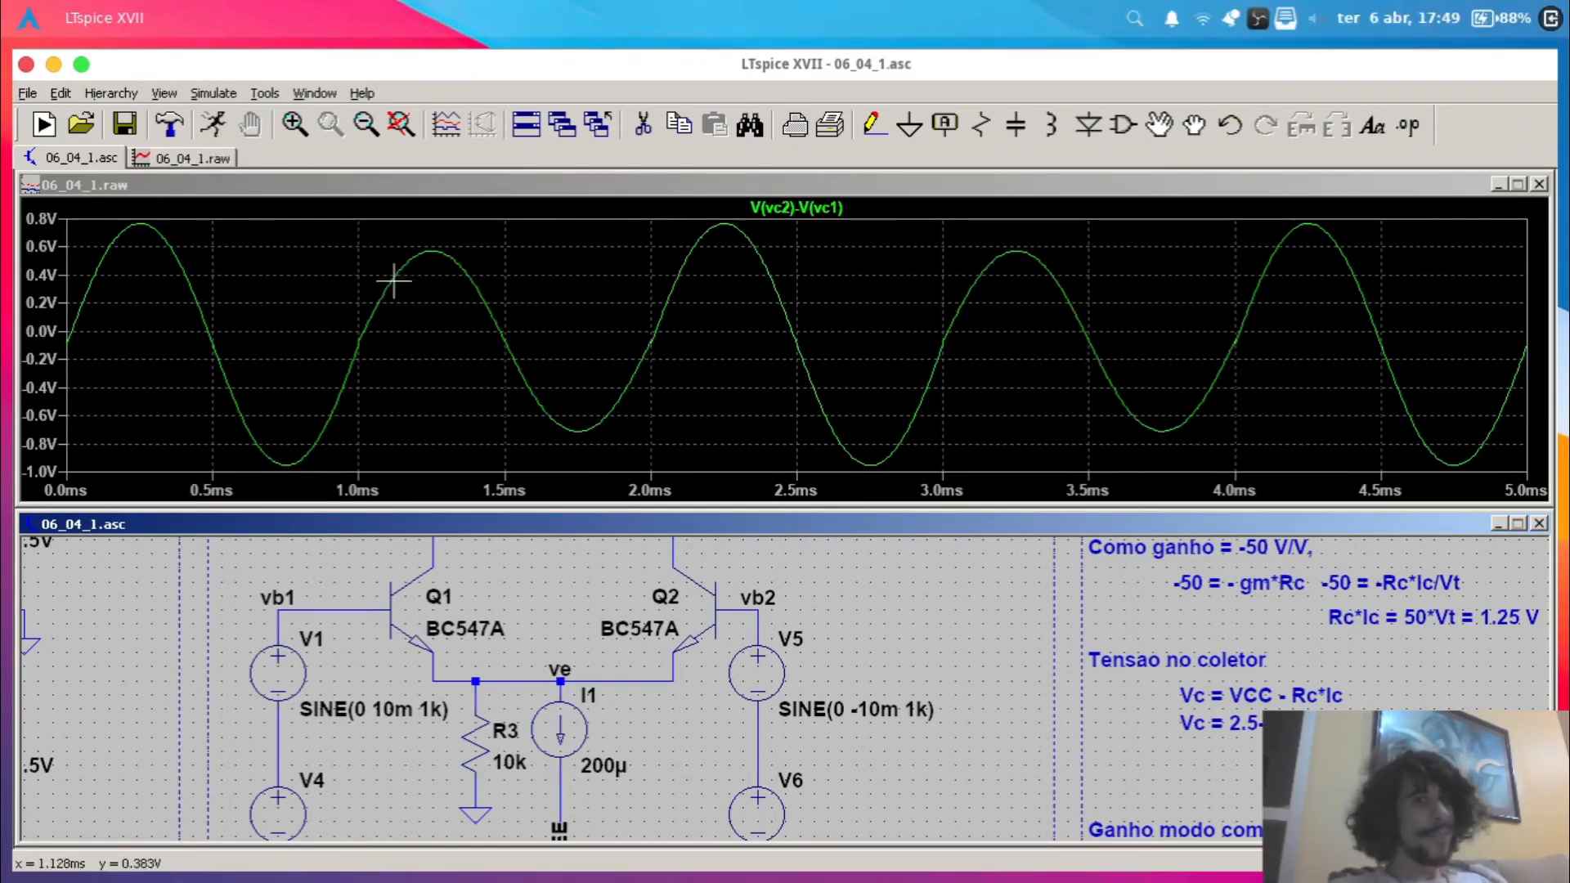
- Set the tail resistor R3 to 5k and rerun the simulation
right_click(509, 762)
type("5k")
key("Return")
left_click(211, 125)
- Set the tail resistor R3 to 1k and rerun the simulation
right_click(502, 756)
type("1k")
key("Return")
left_click(220, 126)
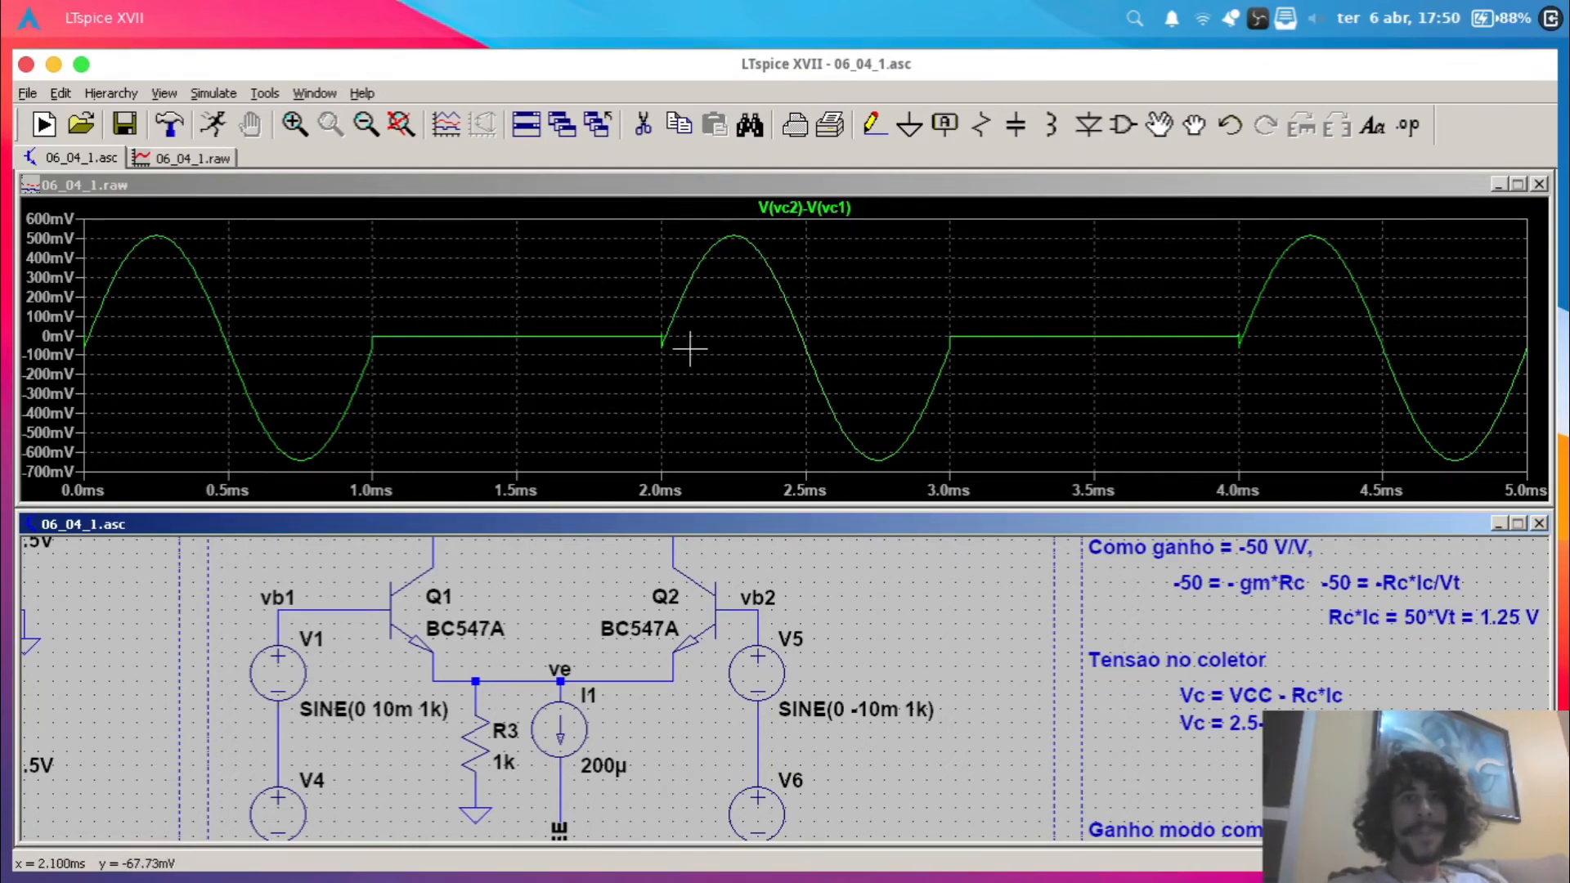
- Change R3 back to 10k and rerun the simulation
right_click(499, 763)
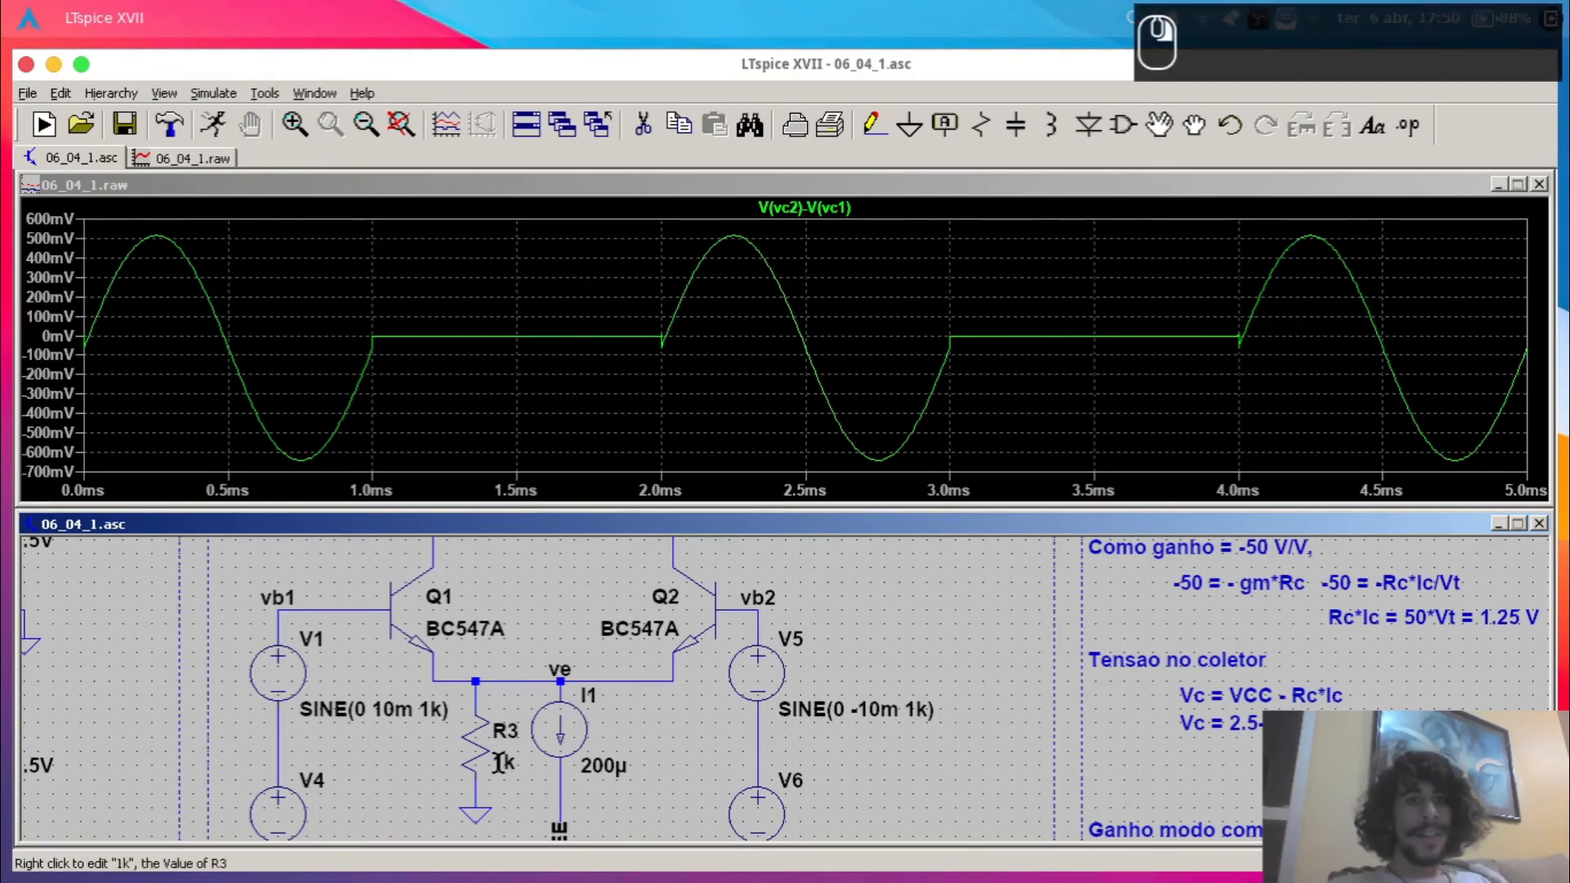
type("10k")
key("Return")
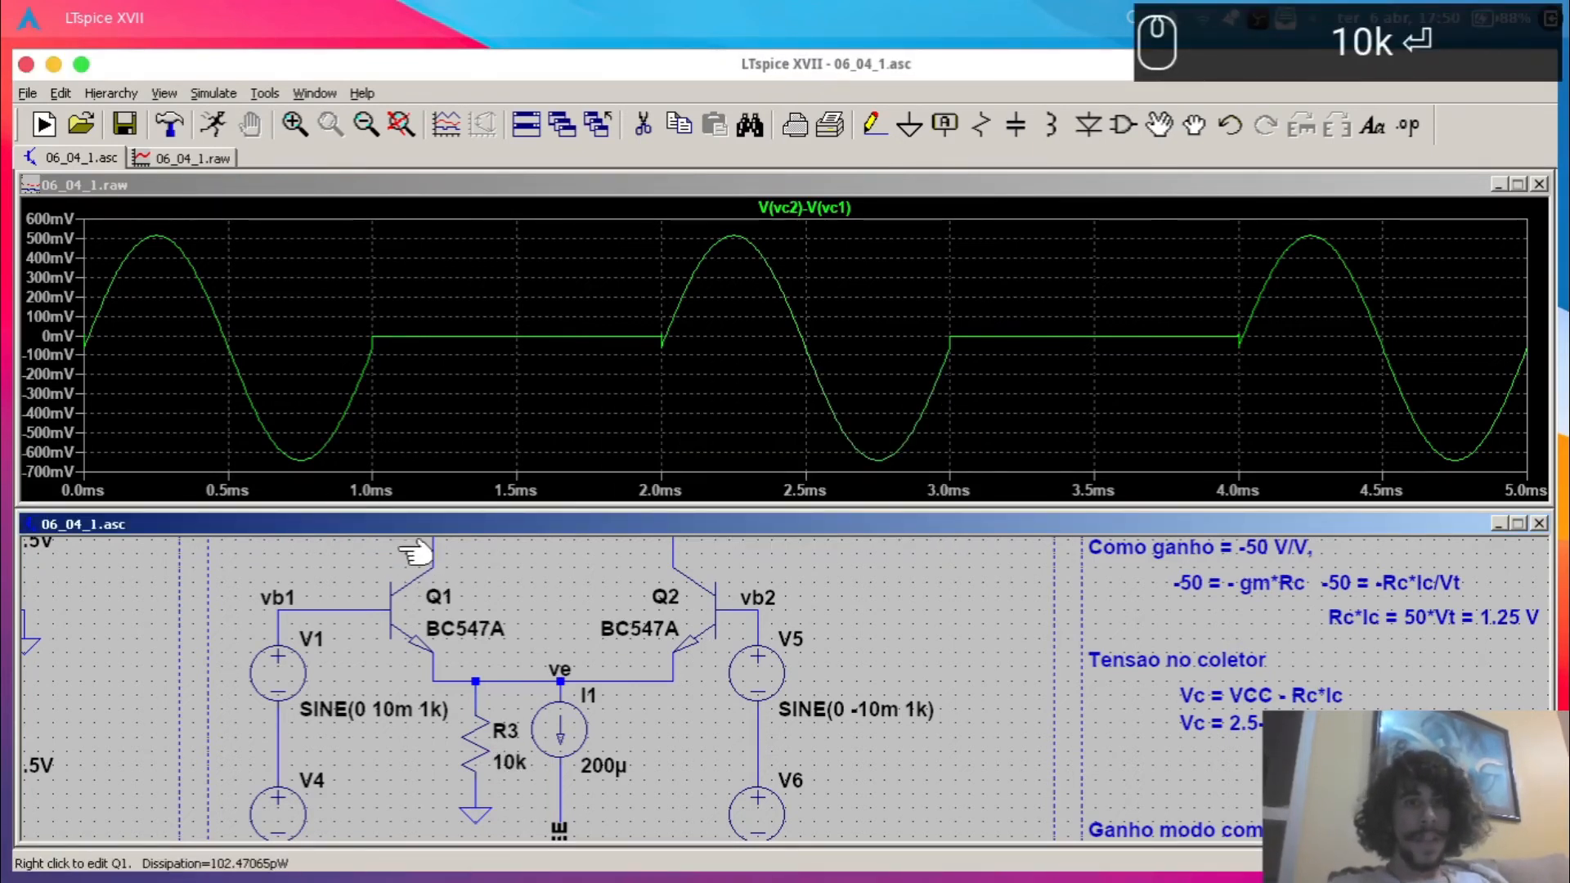
left_click(212, 124)
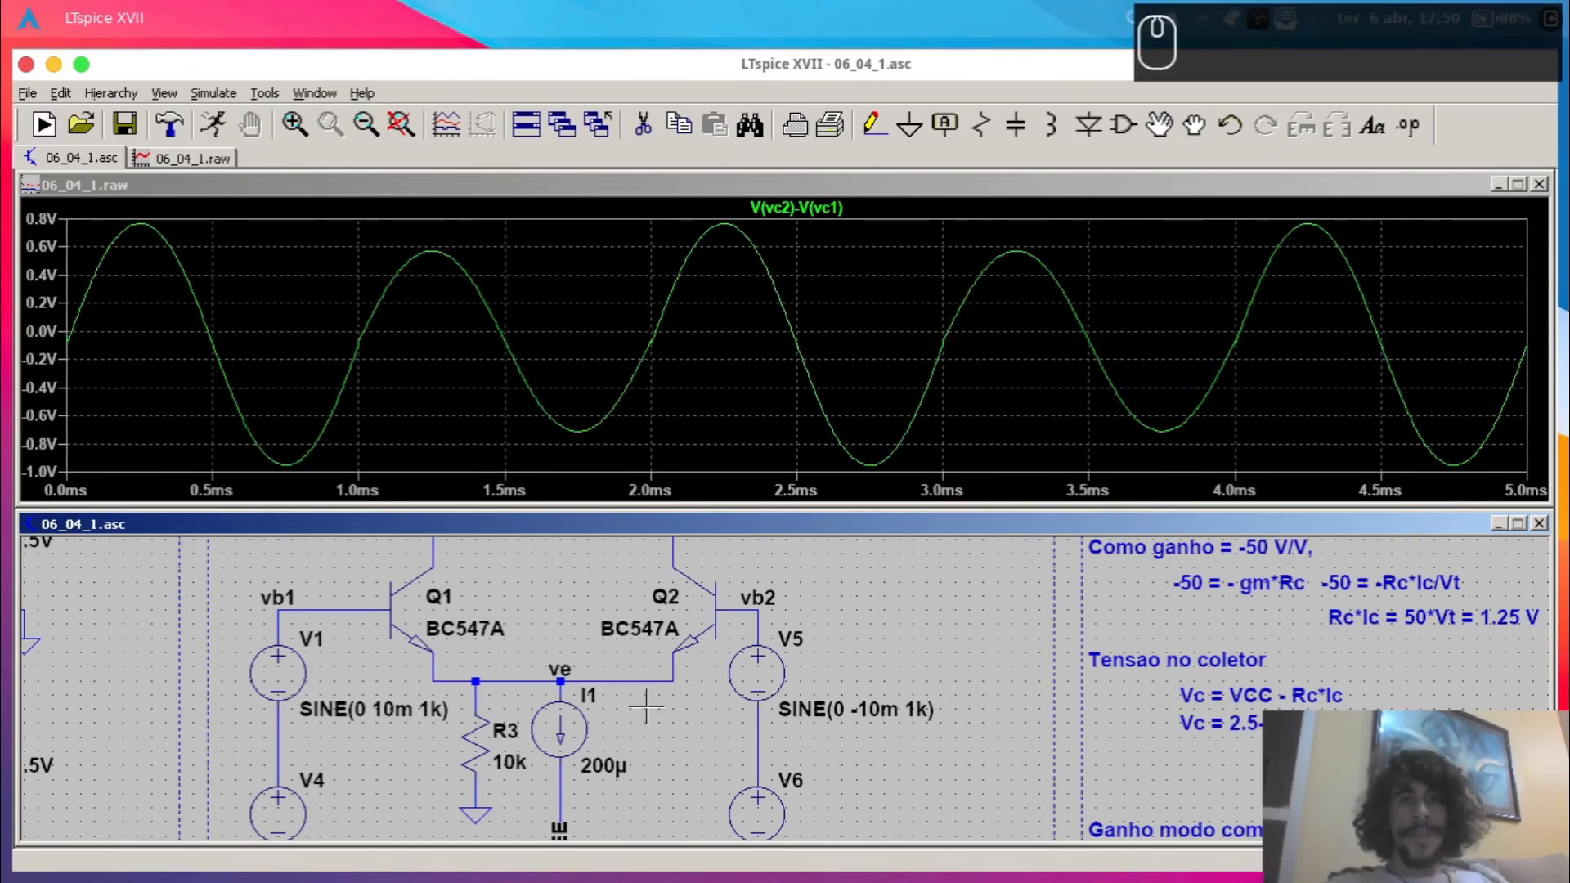
- Replace the fixed value of the tail resistor R3 with the parameter {REE}
scroll(887, 691, "up", 2)
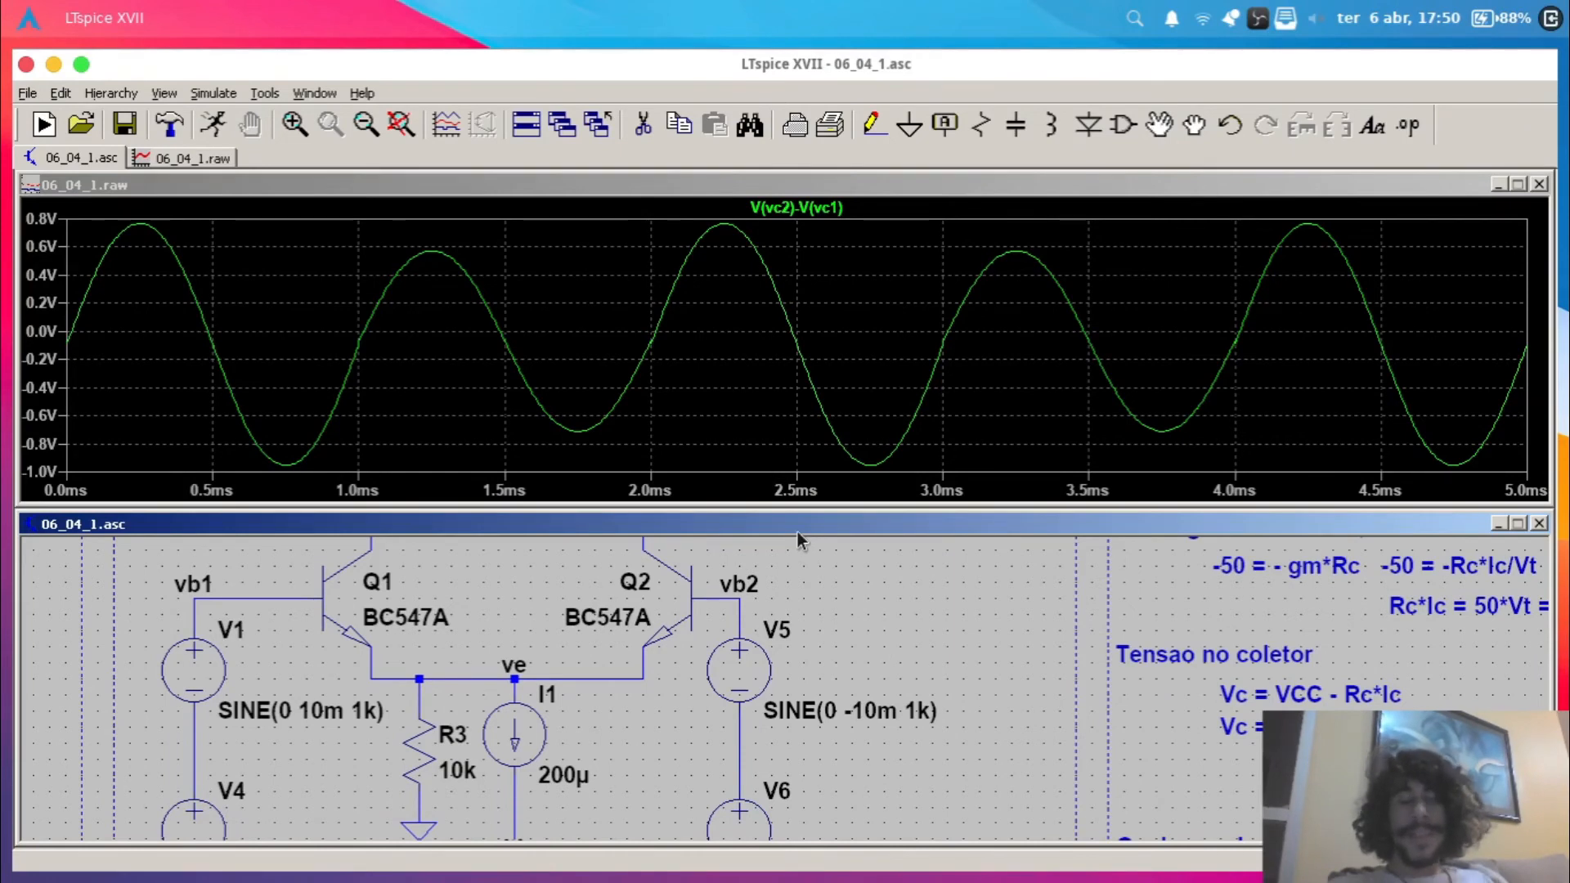
left_click_drag(855, 595, 913, 558)
scroll(913, 558, "down", 2)
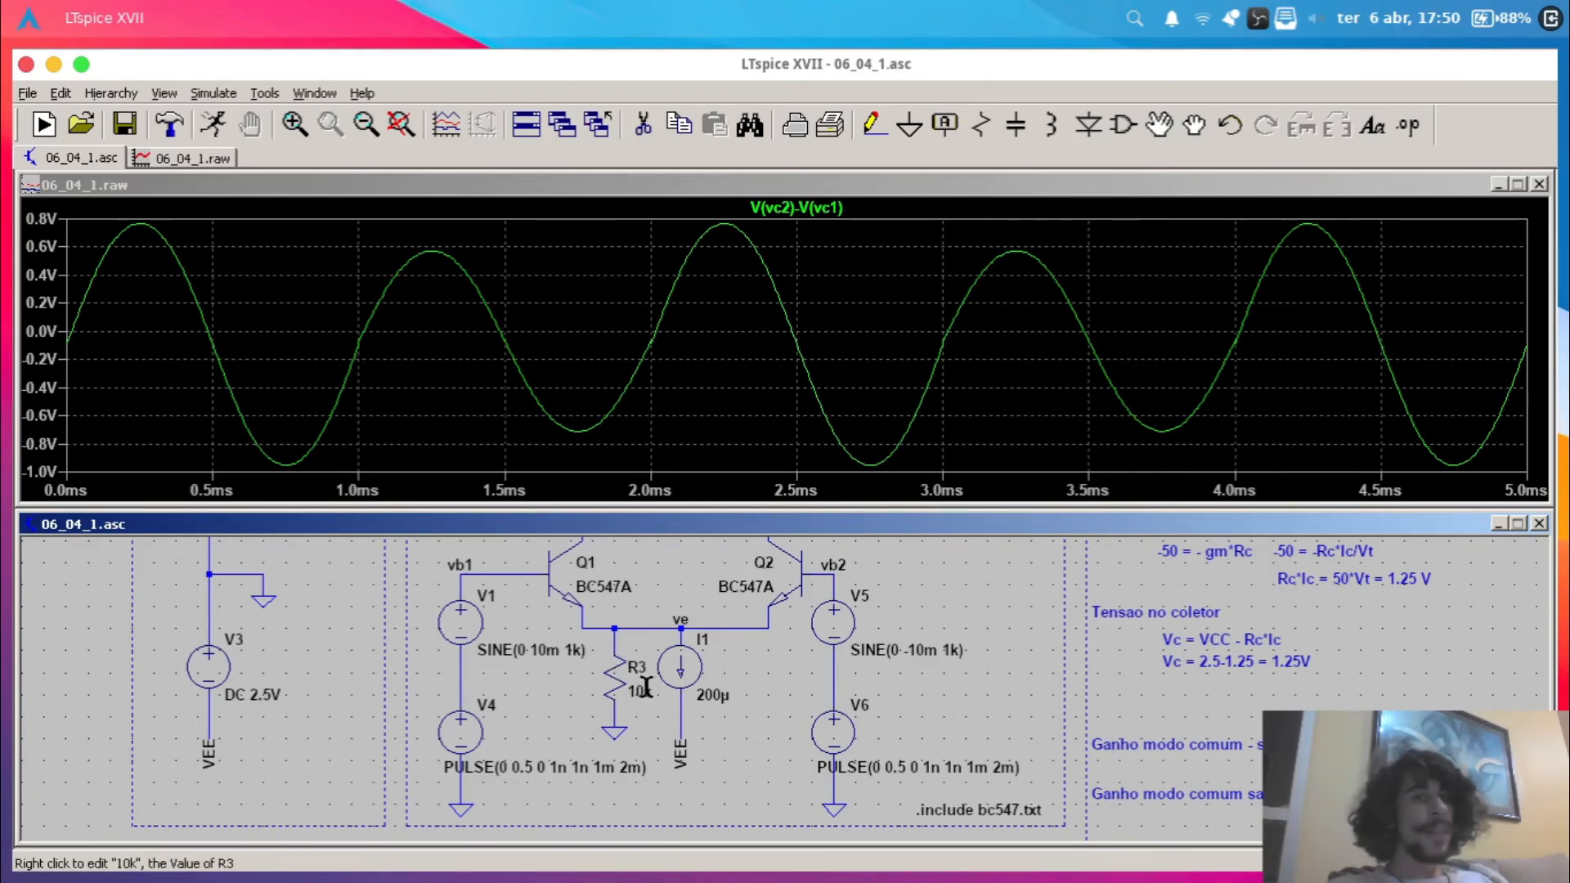
right_click(646, 687)
type("{}")
key("Left")
type("REE")
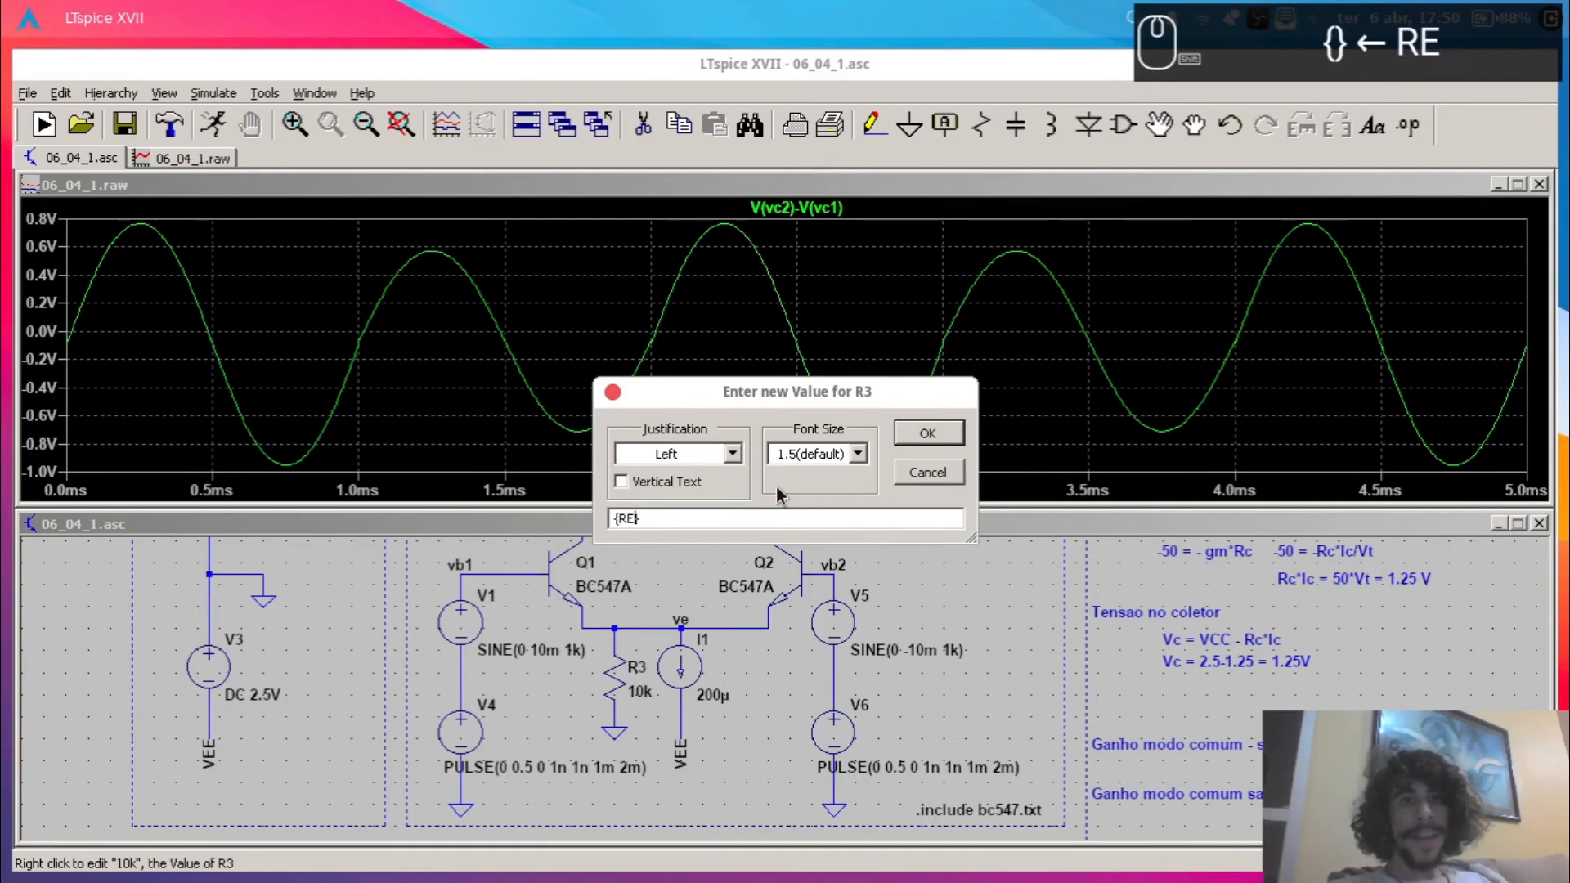
key("Return")
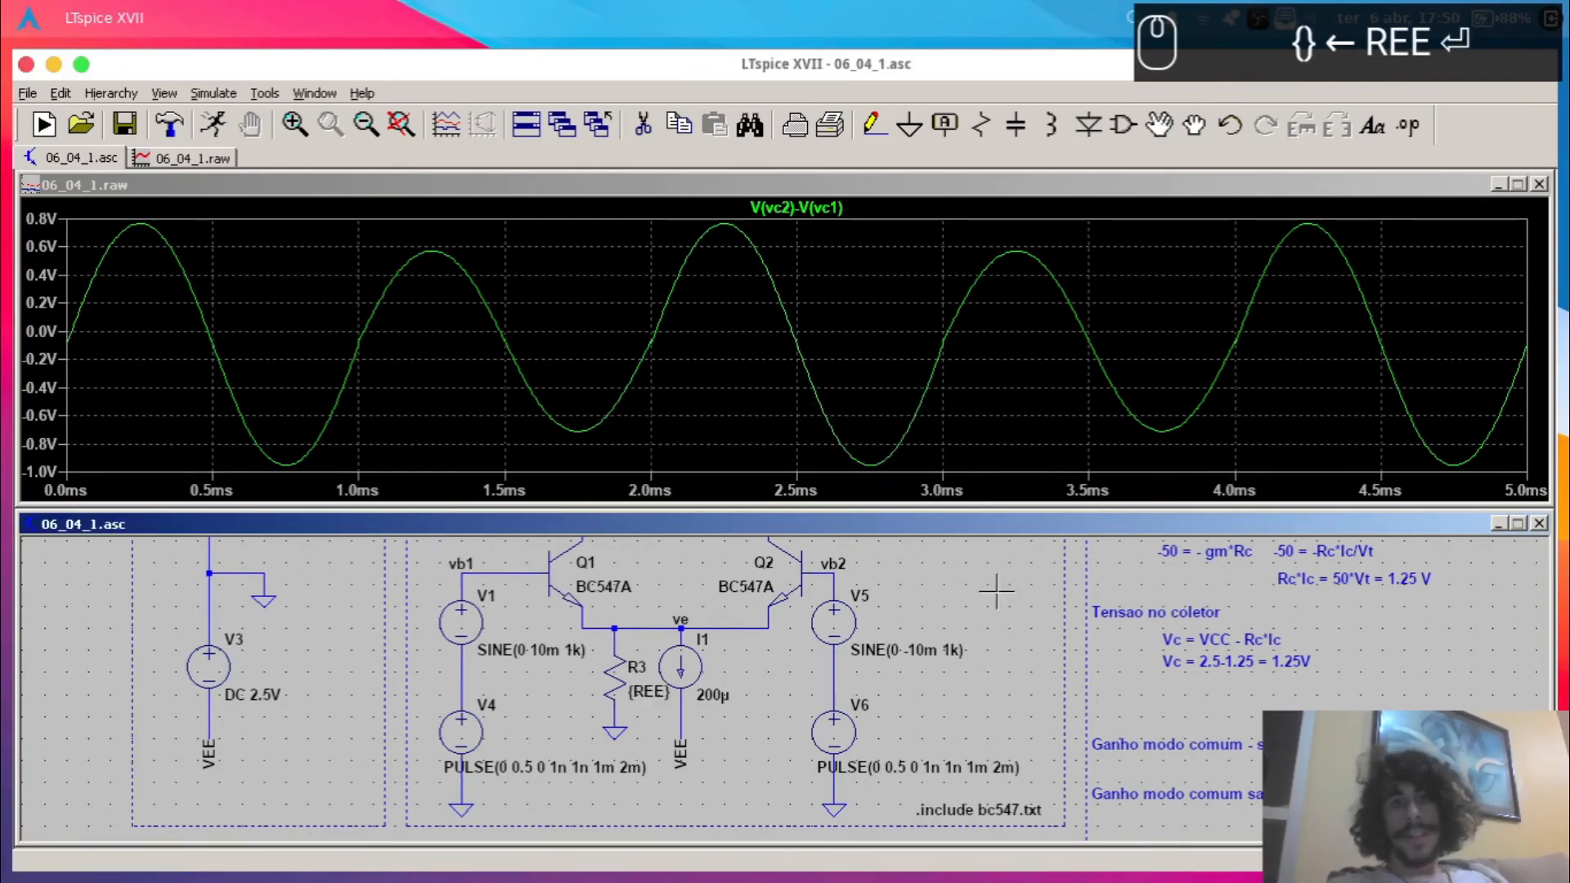
- Try to run the simulation without defining the REE parameter, continuing with the default model
left_click_drag(996, 590, 973, 582)
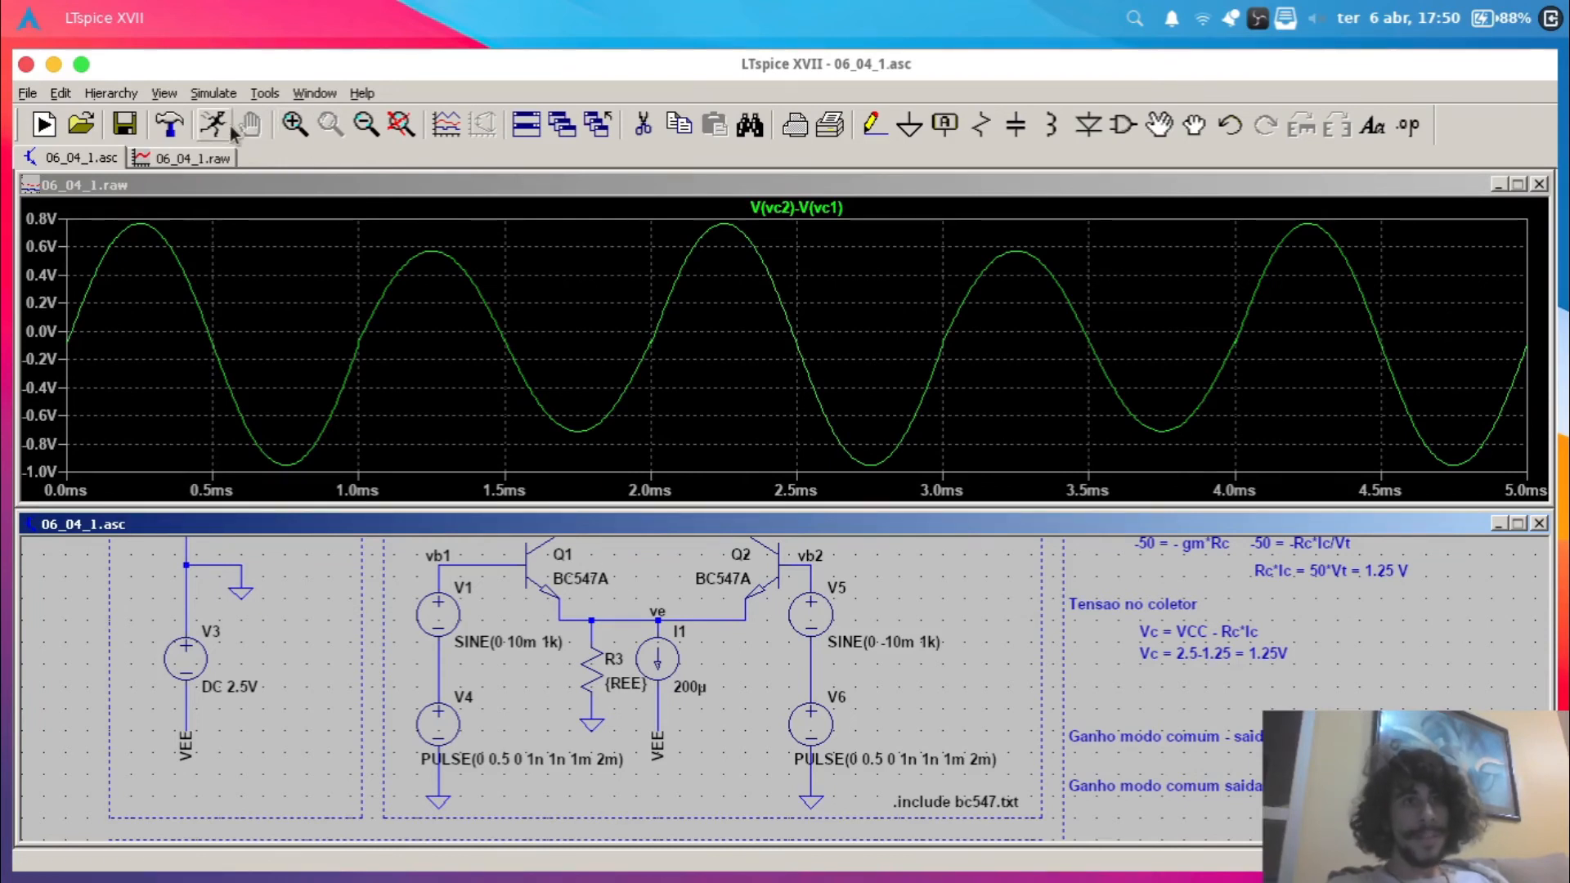
left_click(232, 129)
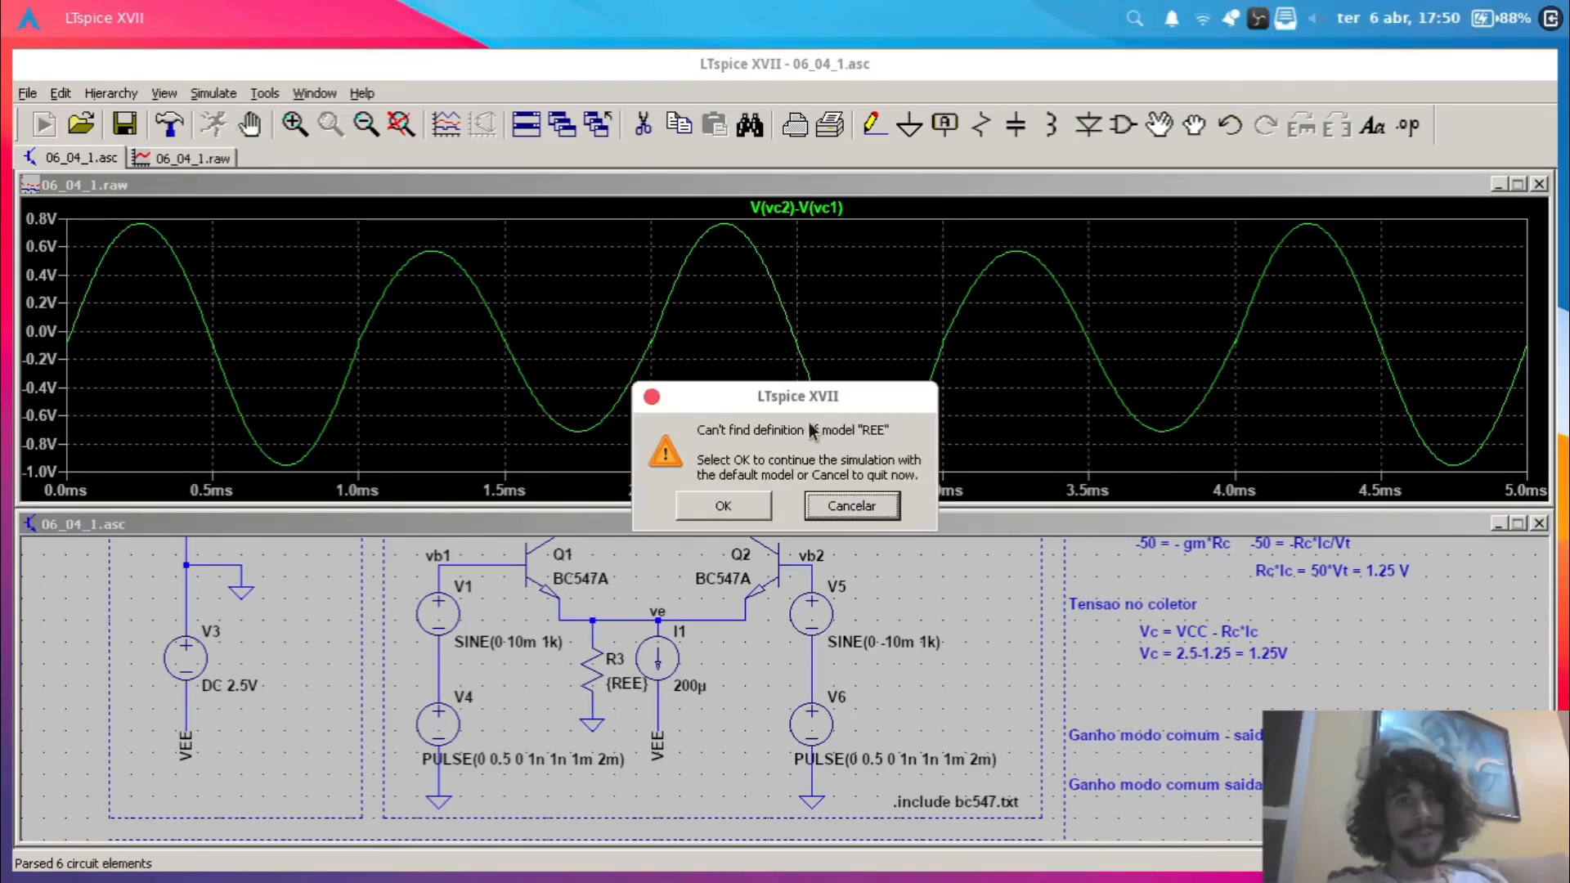
left_click(743, 504)
left_click(779, 487)
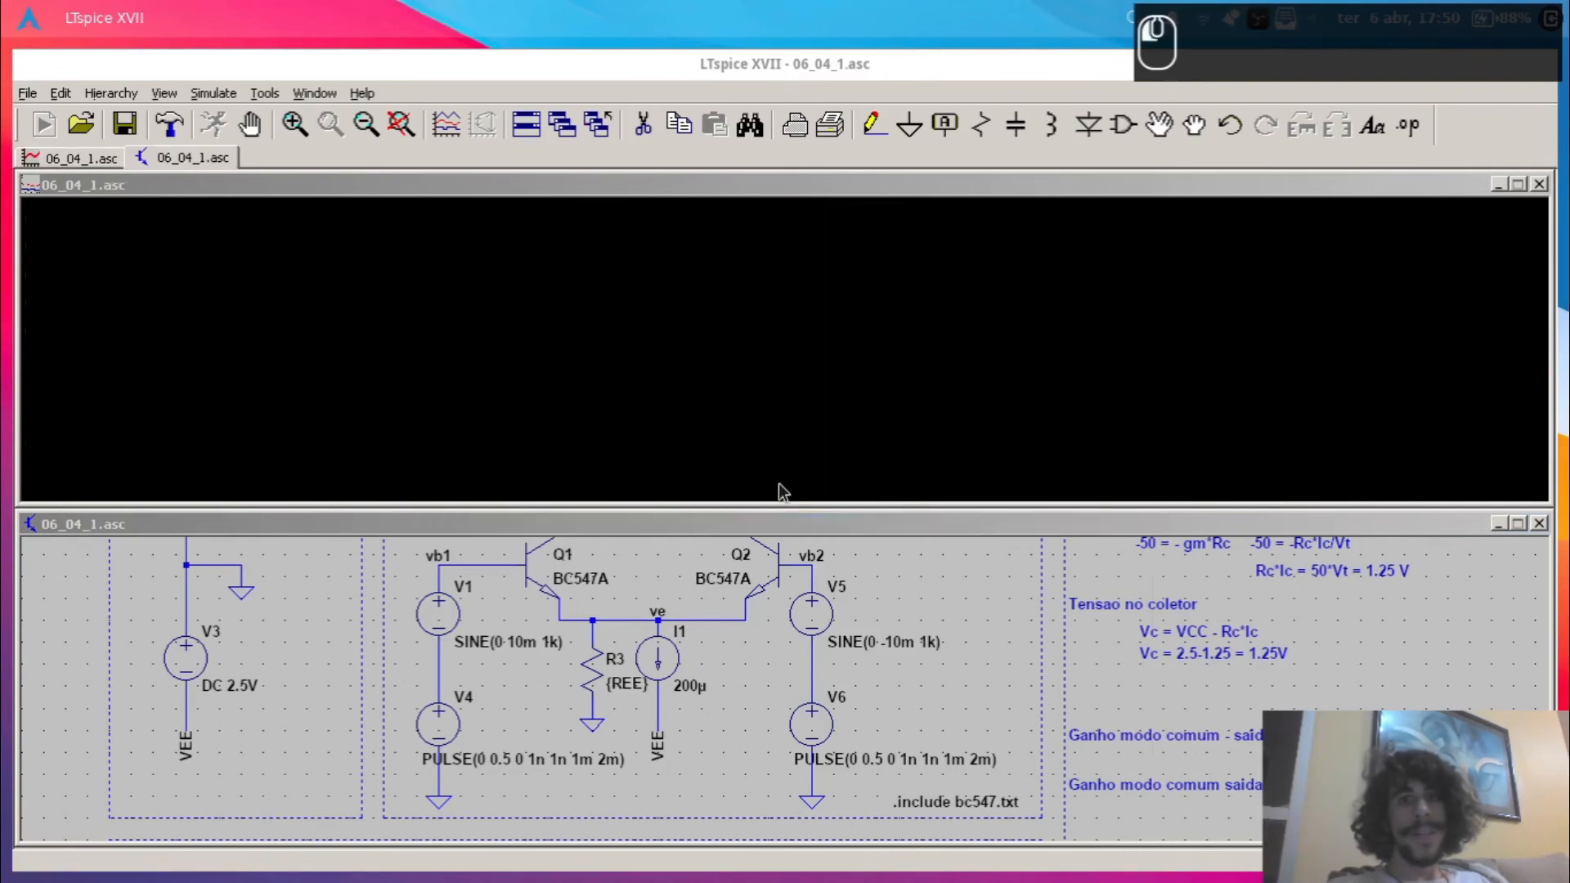
left_click(439, 181)
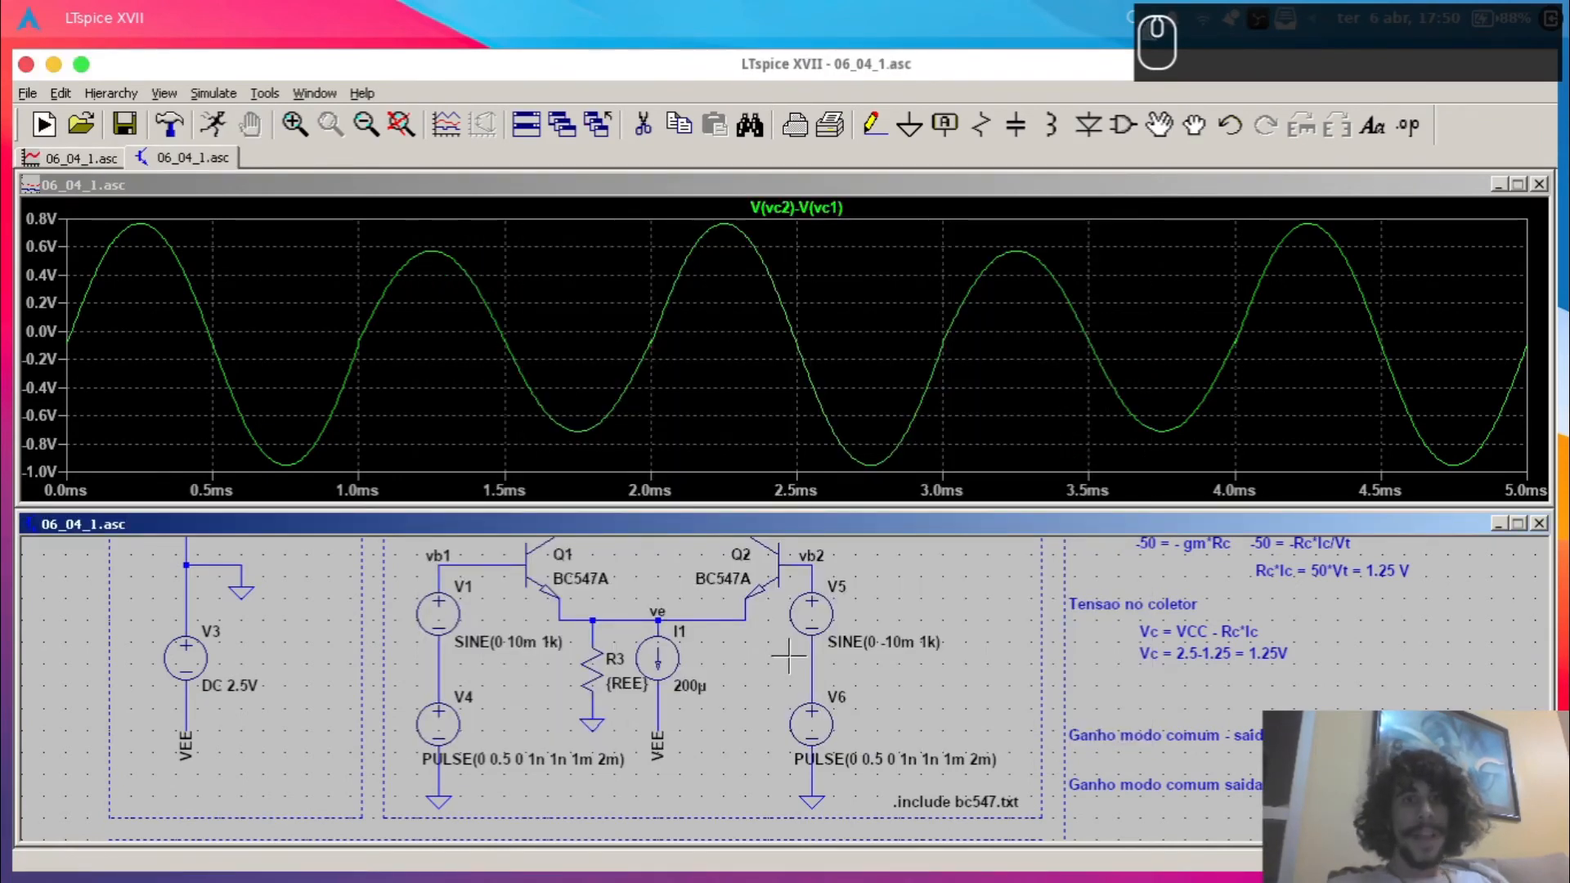
- Close the waveform window and save the schematic in a maximized window
left_click(1538, 186)
double_click(831, 507)
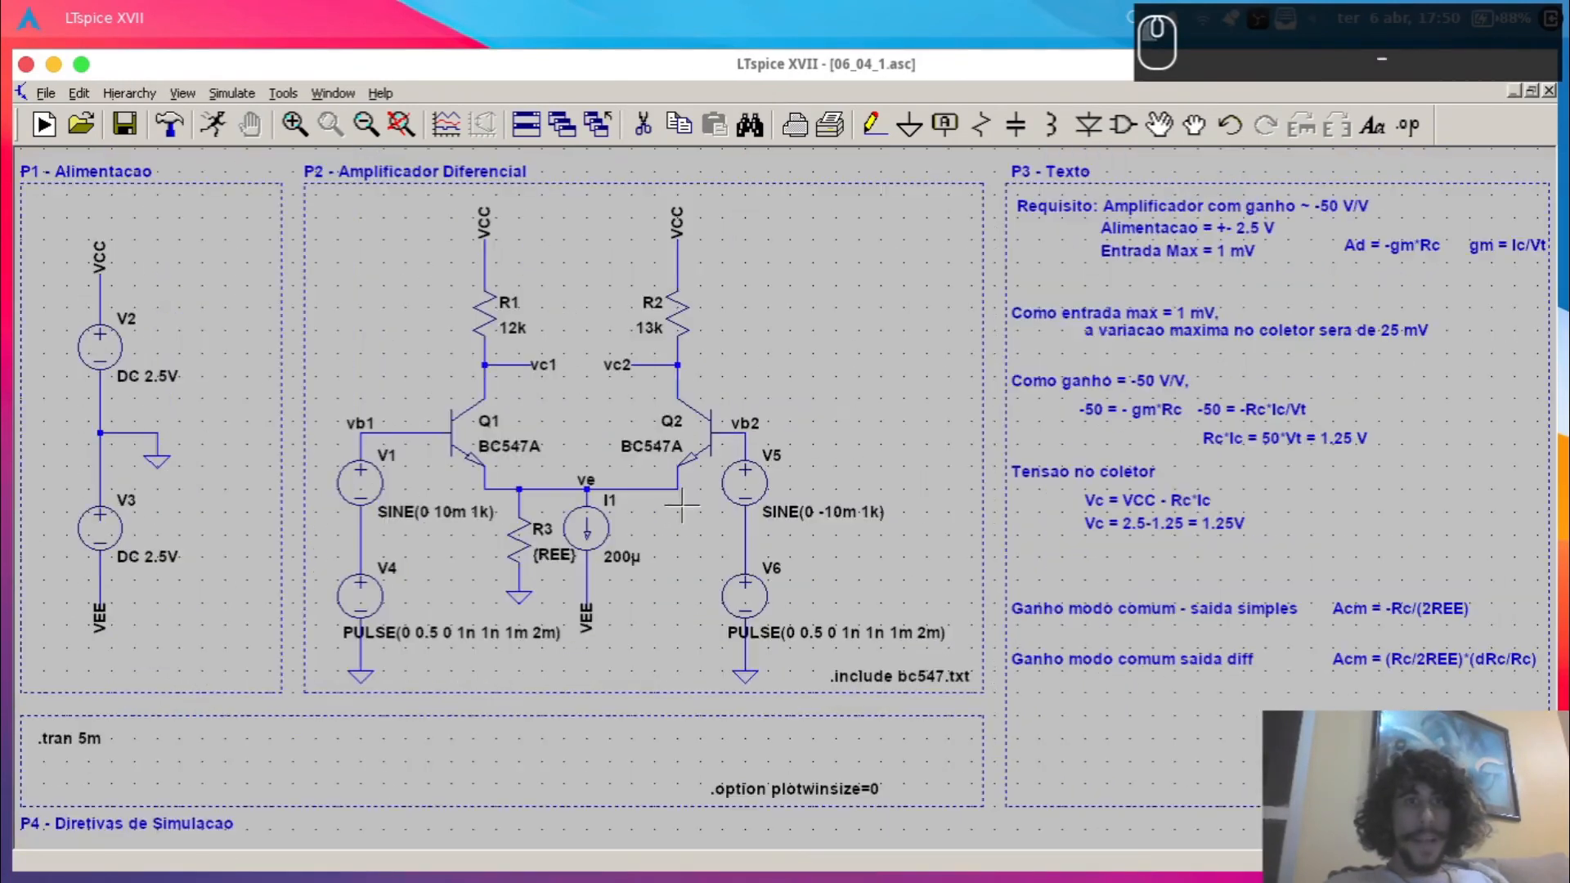
key("ctrl+s")
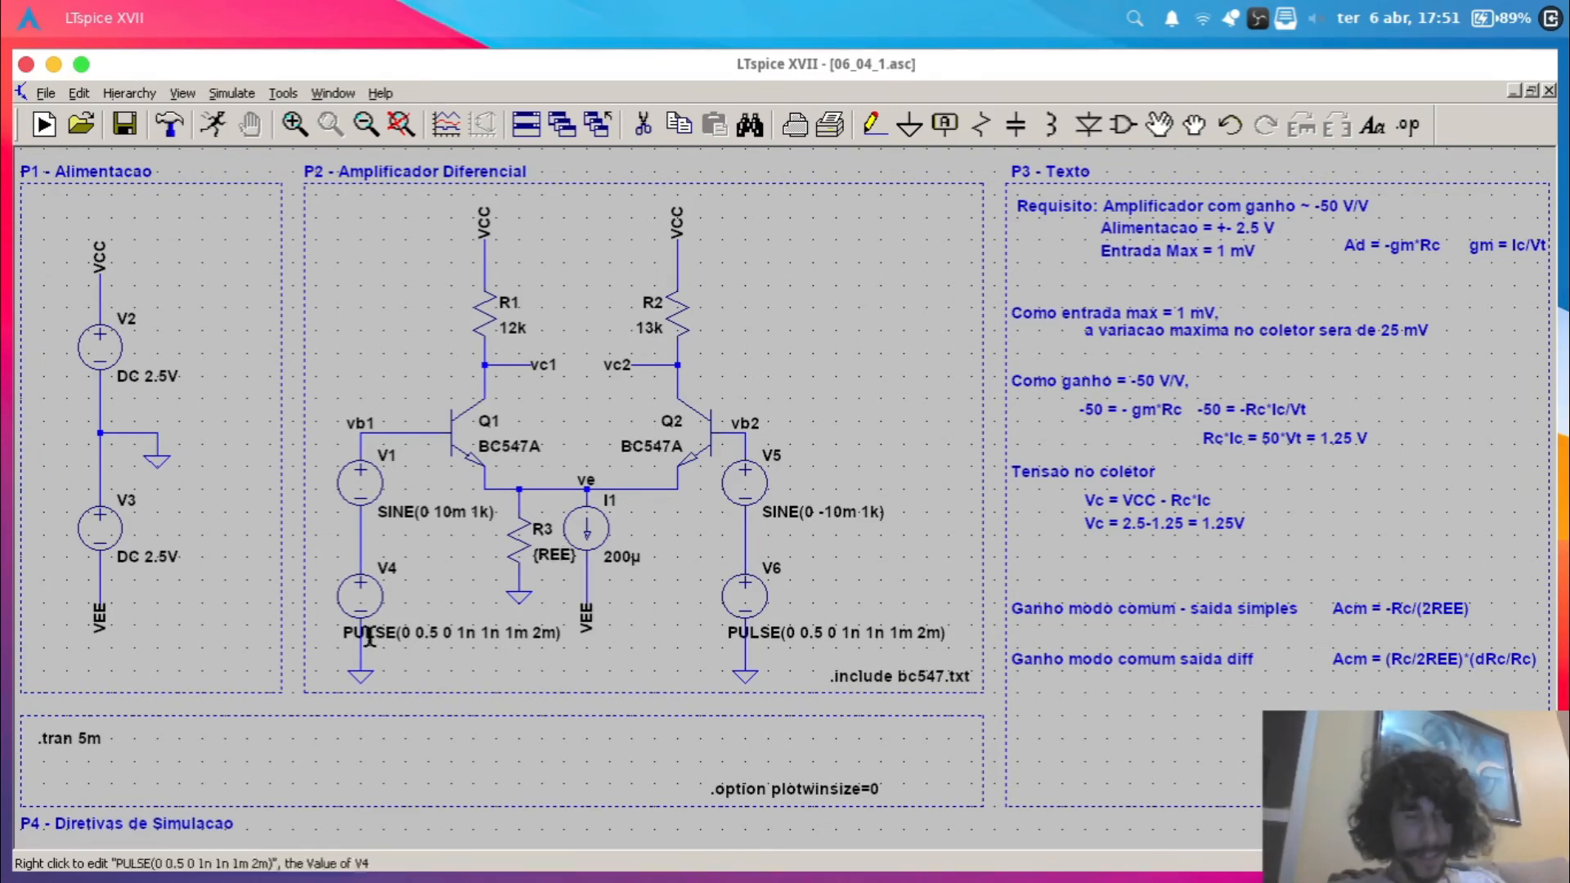
- Add the SPICE directive ".step param REE 1k 100k 5k" below the .tran directive and save the schematic
key("s")
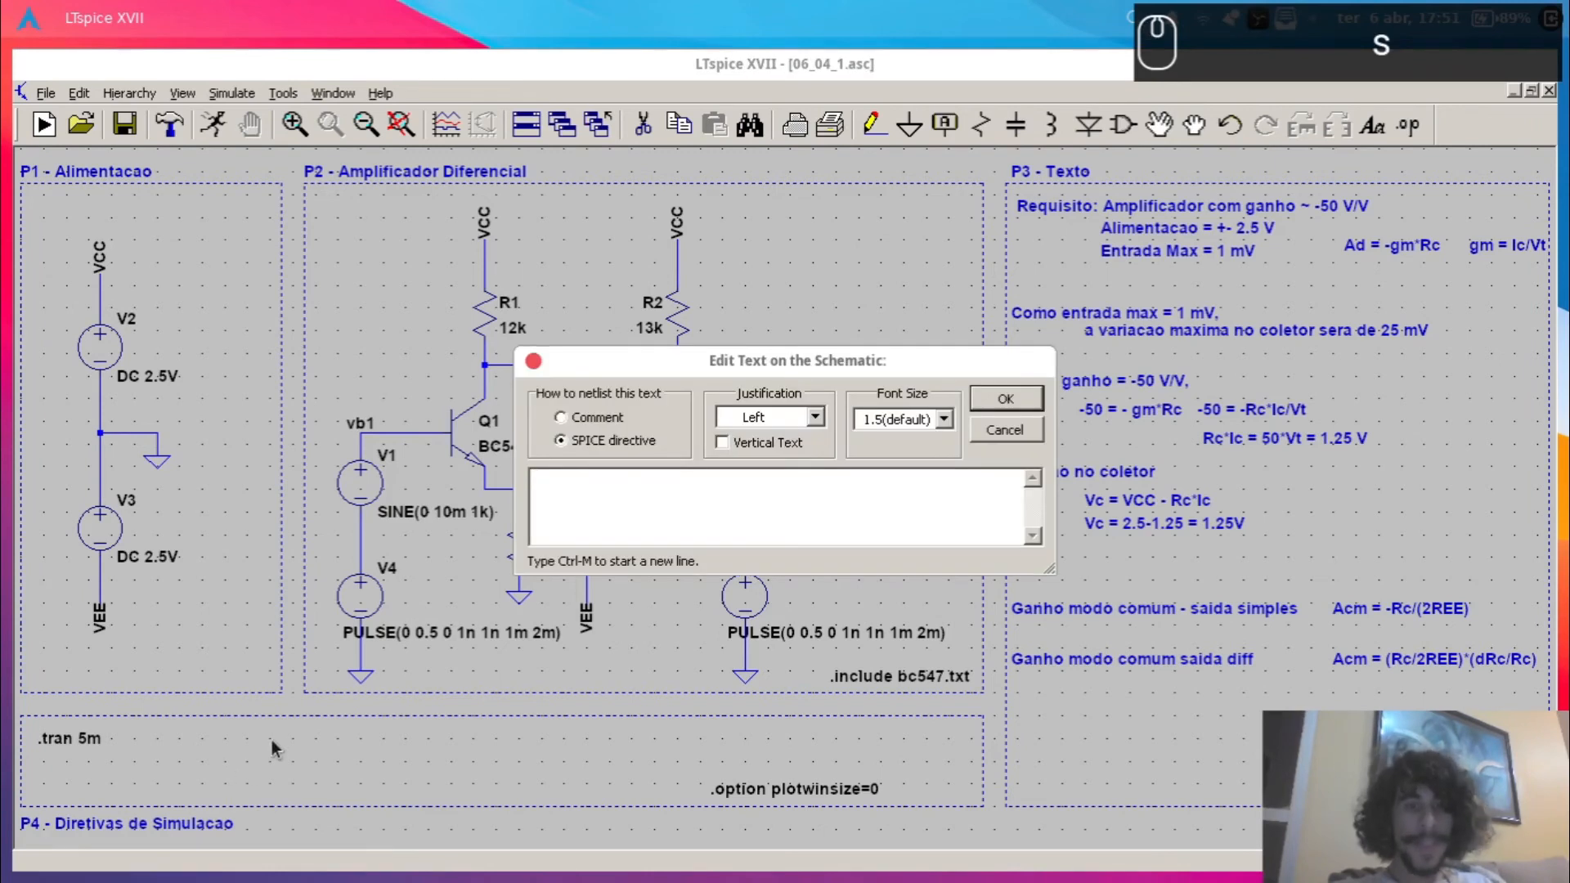
type(".step ")
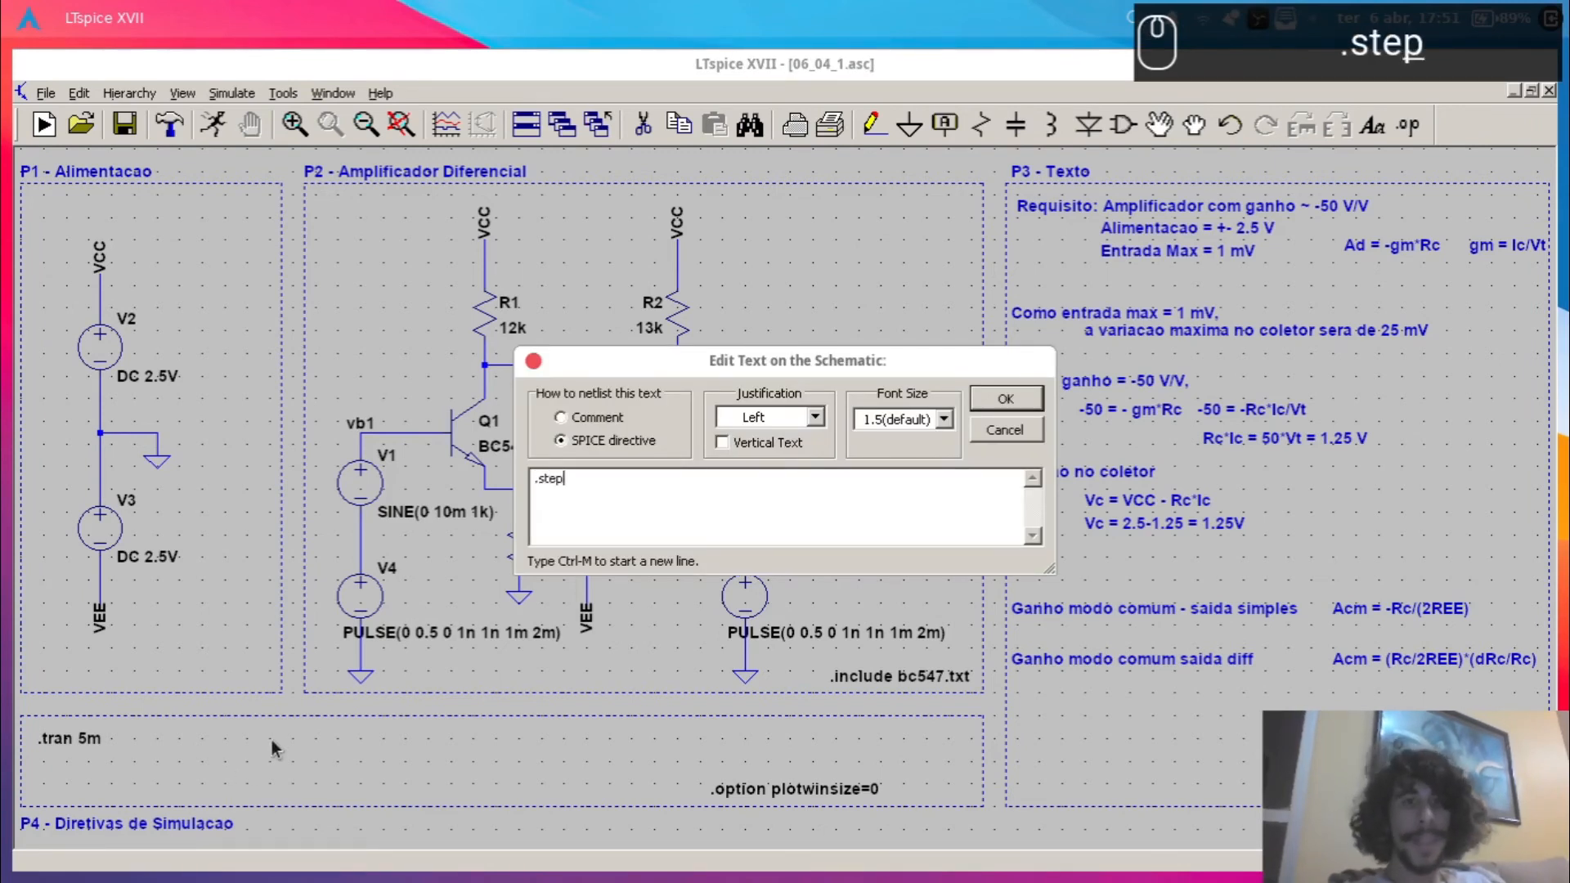
type("param REE")
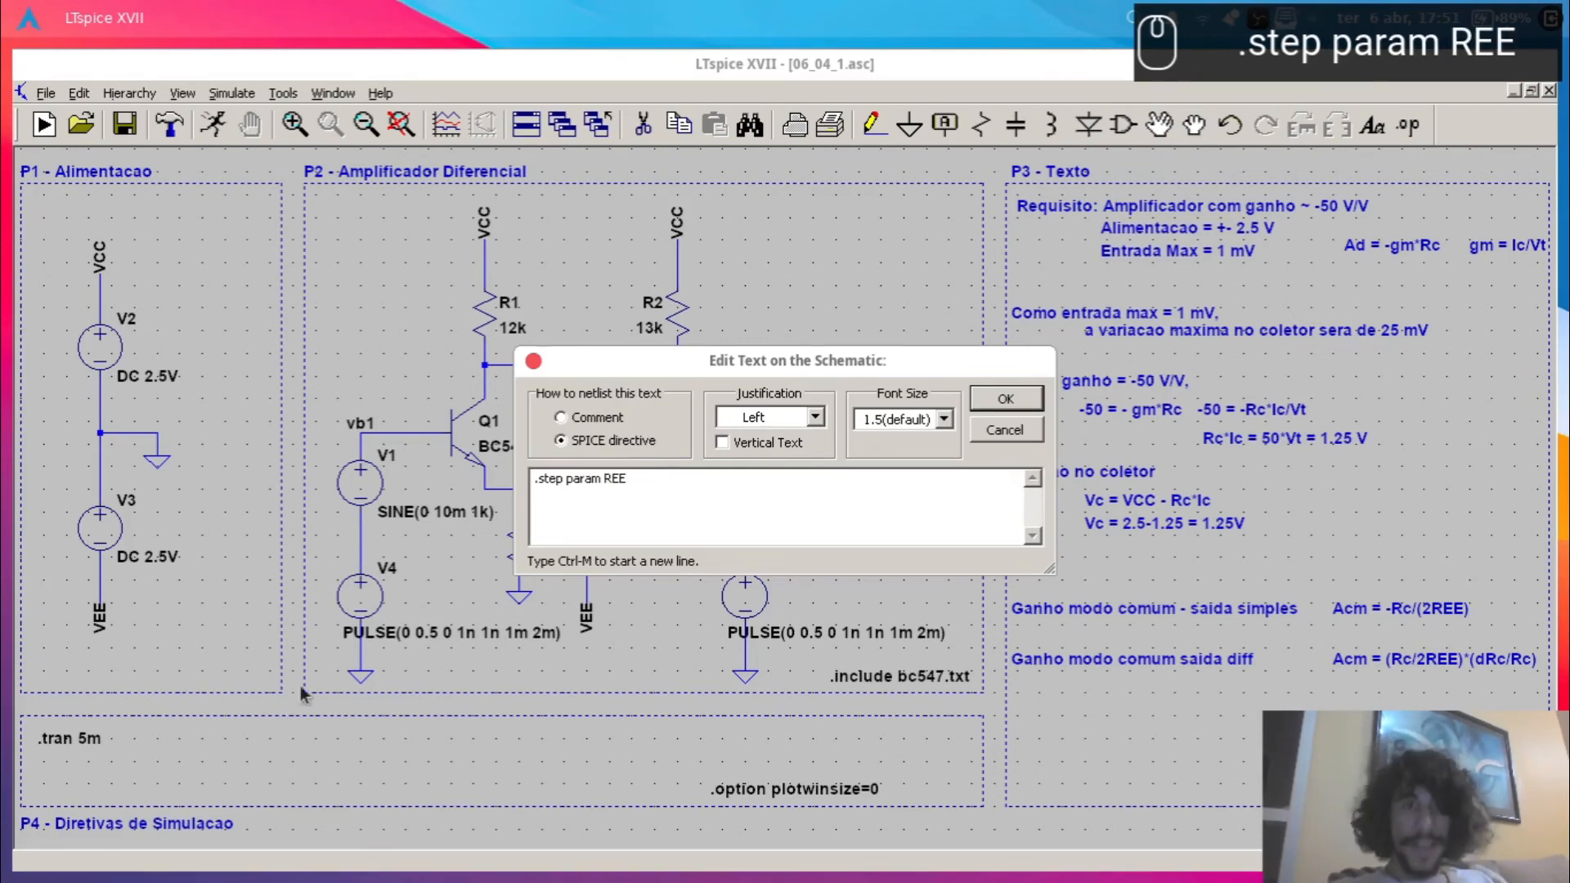
left_click_drag(764, 359, 1218, 188)
type("1k 100k")
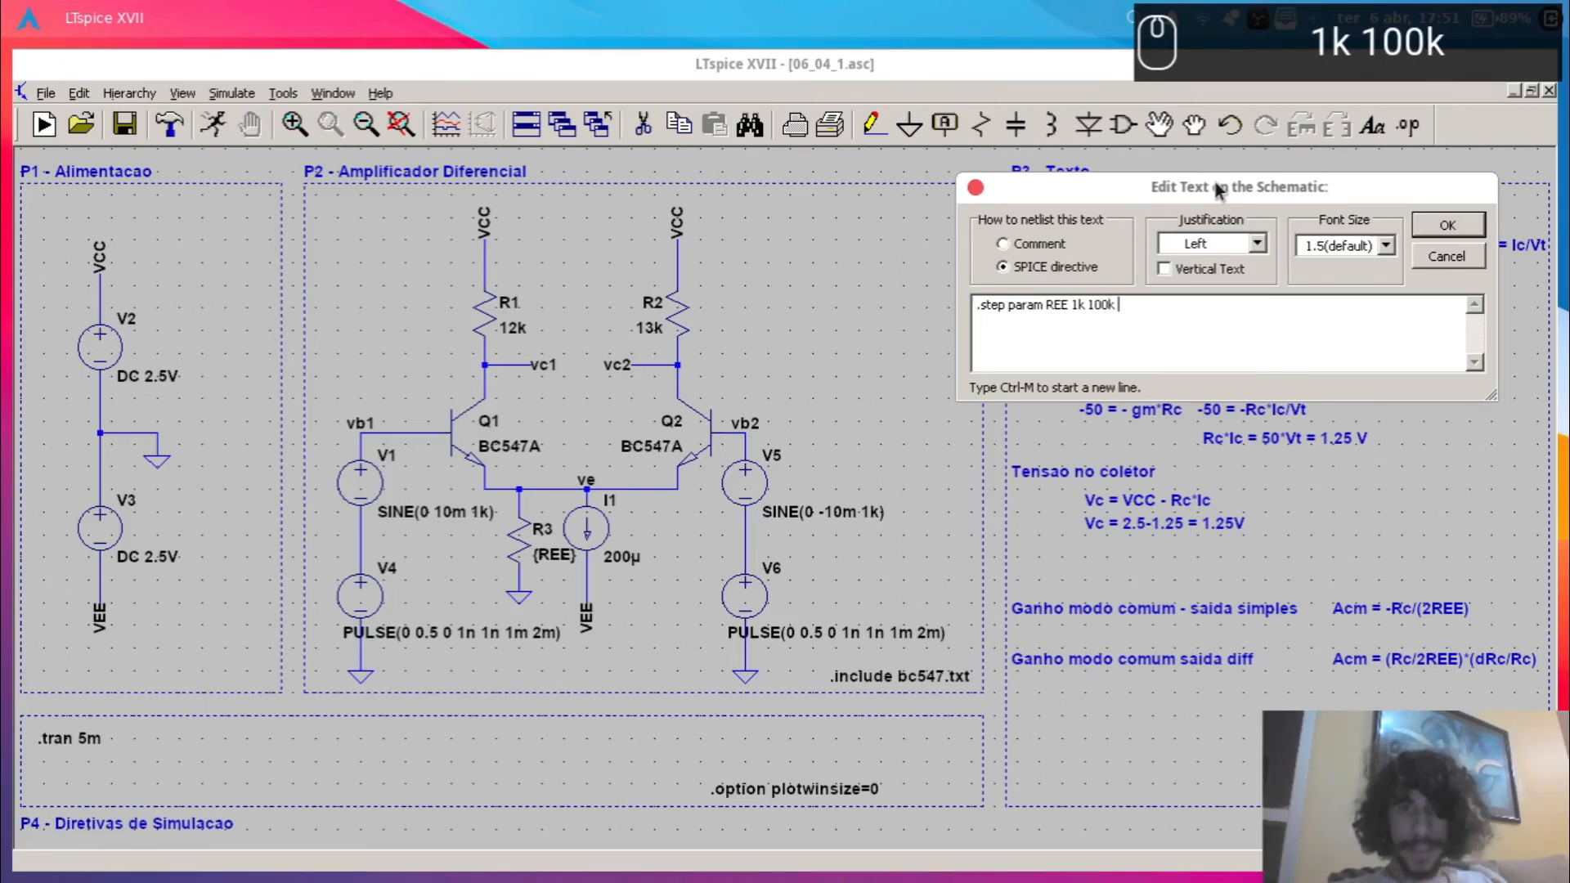
type(" 5k")
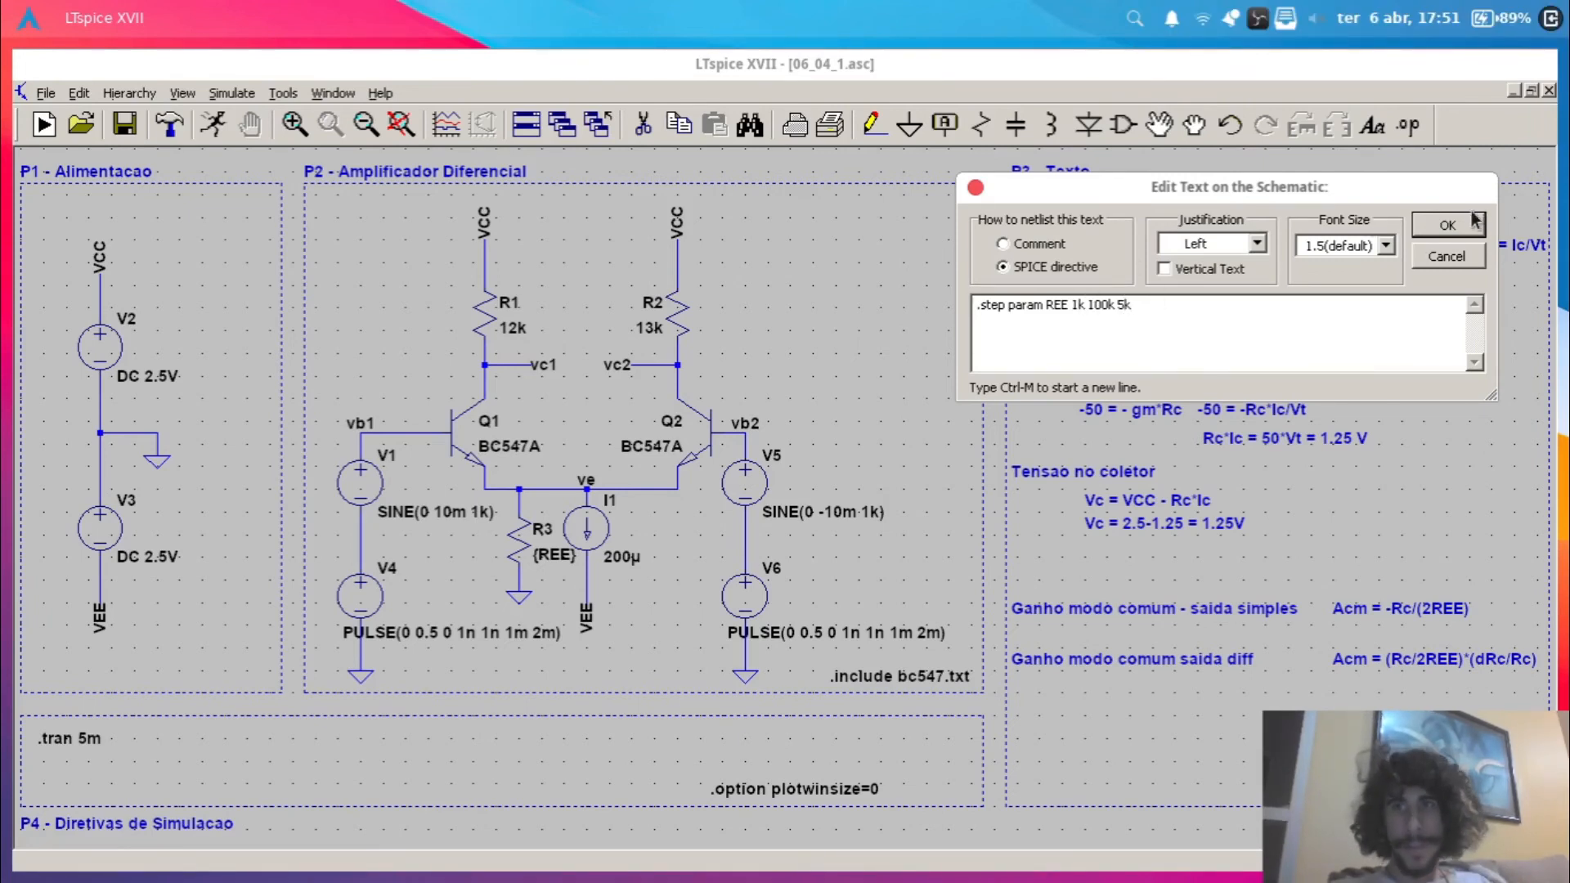
left_click(1447, 224)
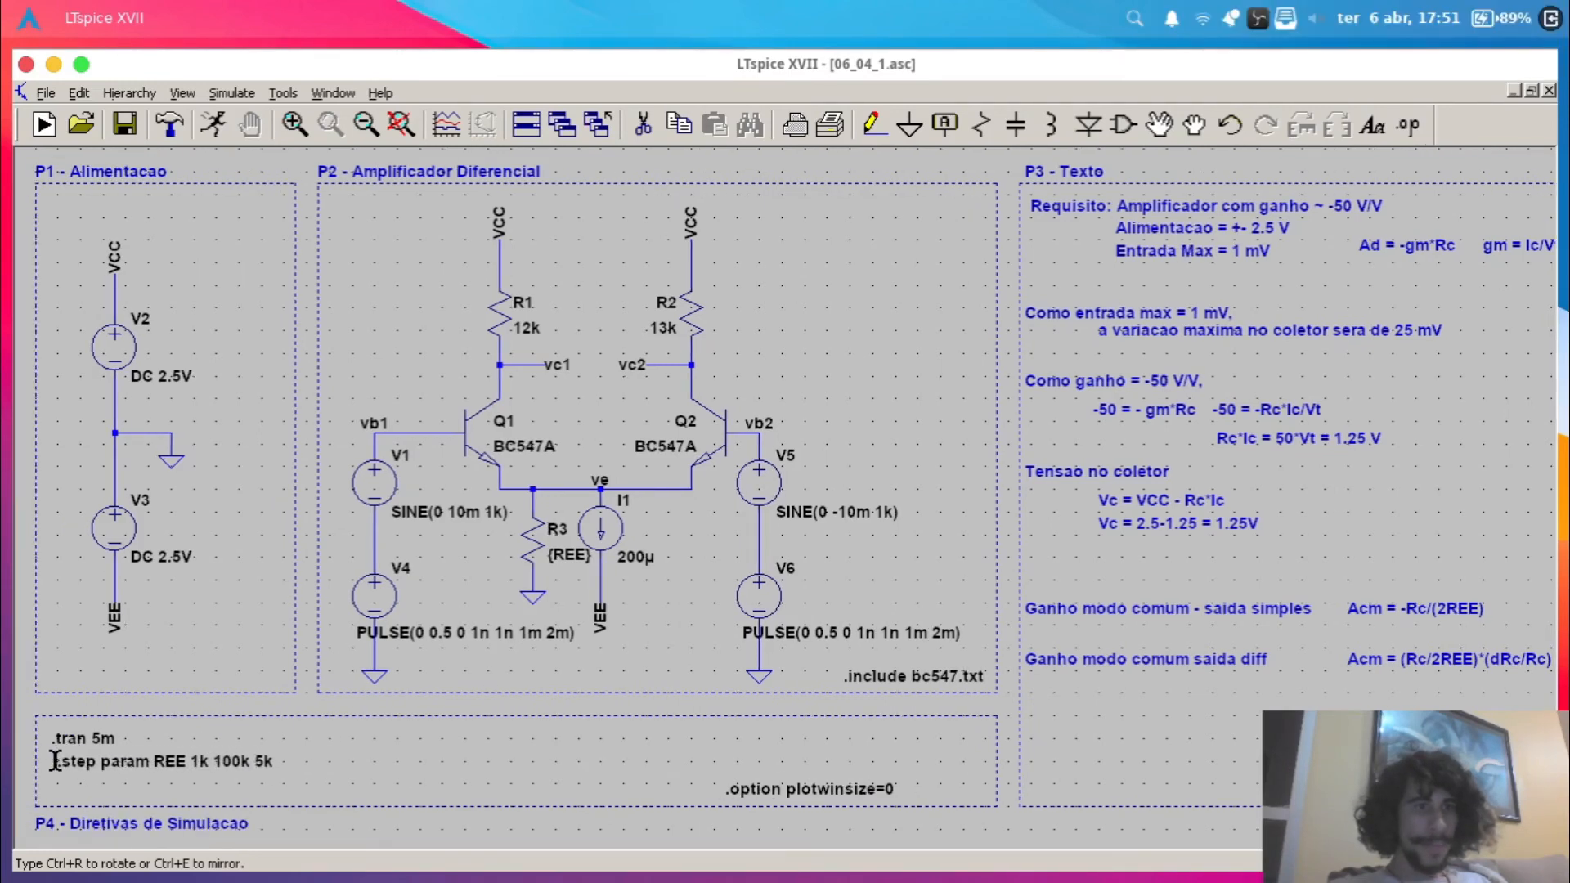
left_click(51, 761)
key("ctrl+s")
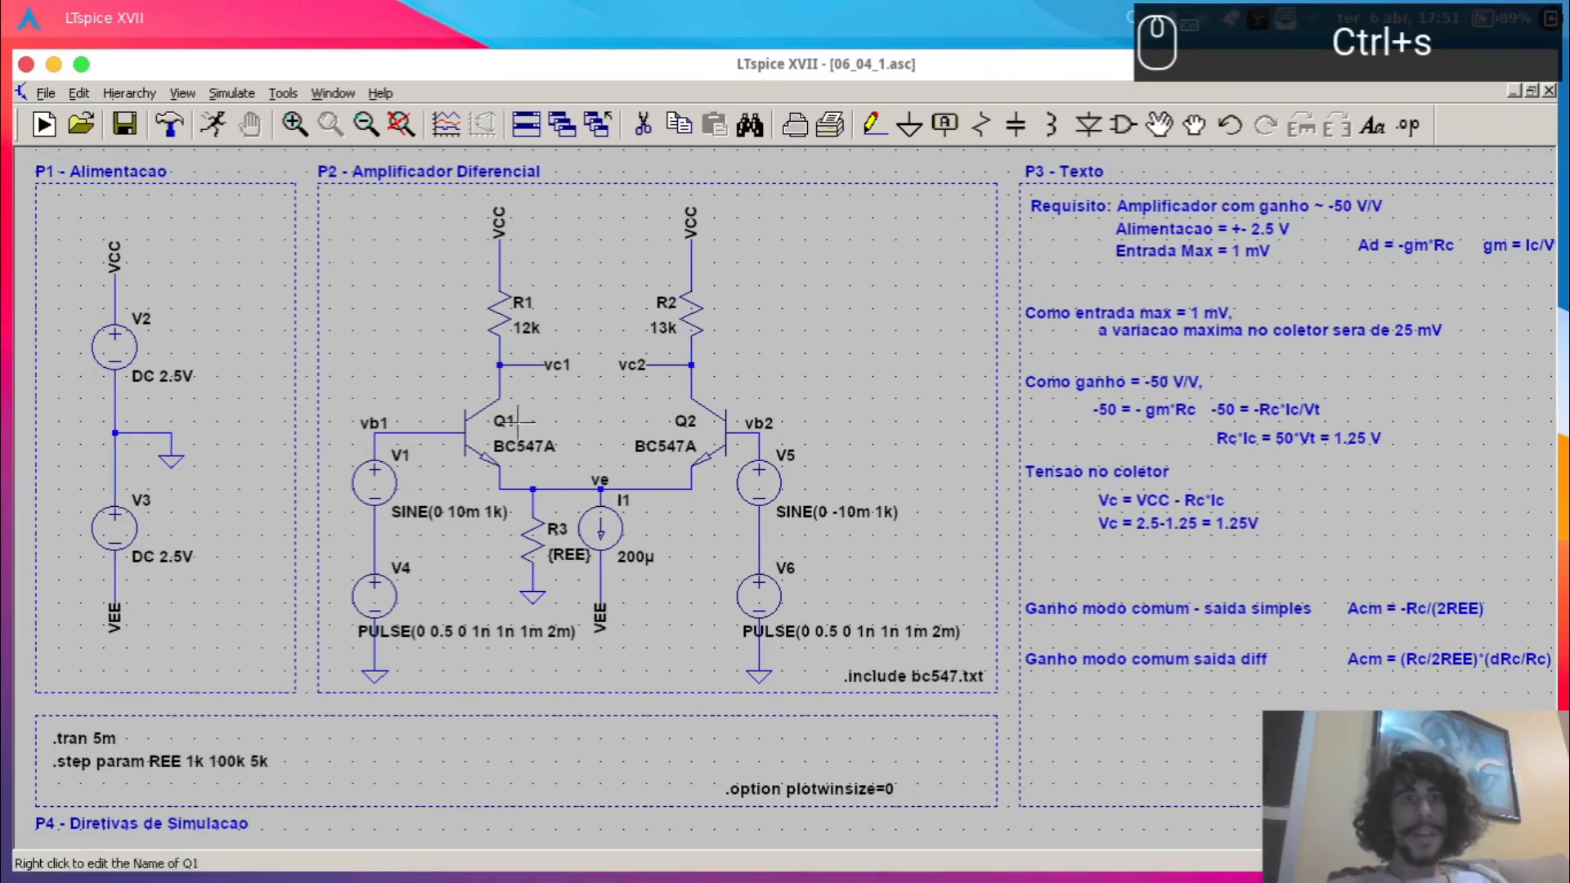
- Run the parametric simulation and plot the differential output V(vc2)-V(vc1)
left_click(215, 127)
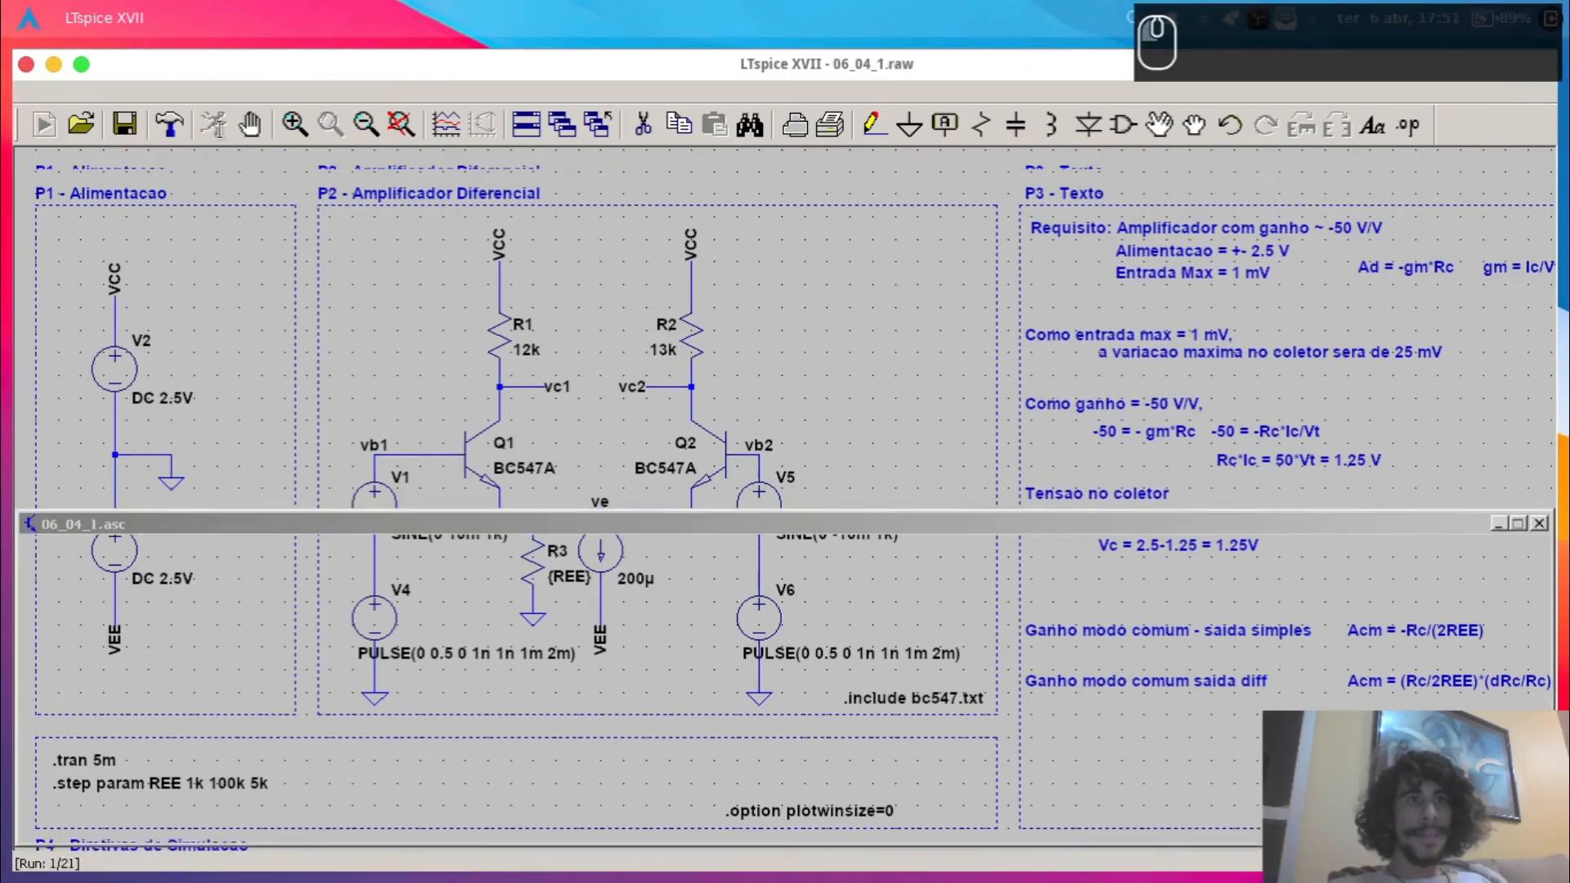
key("ctrl+a")
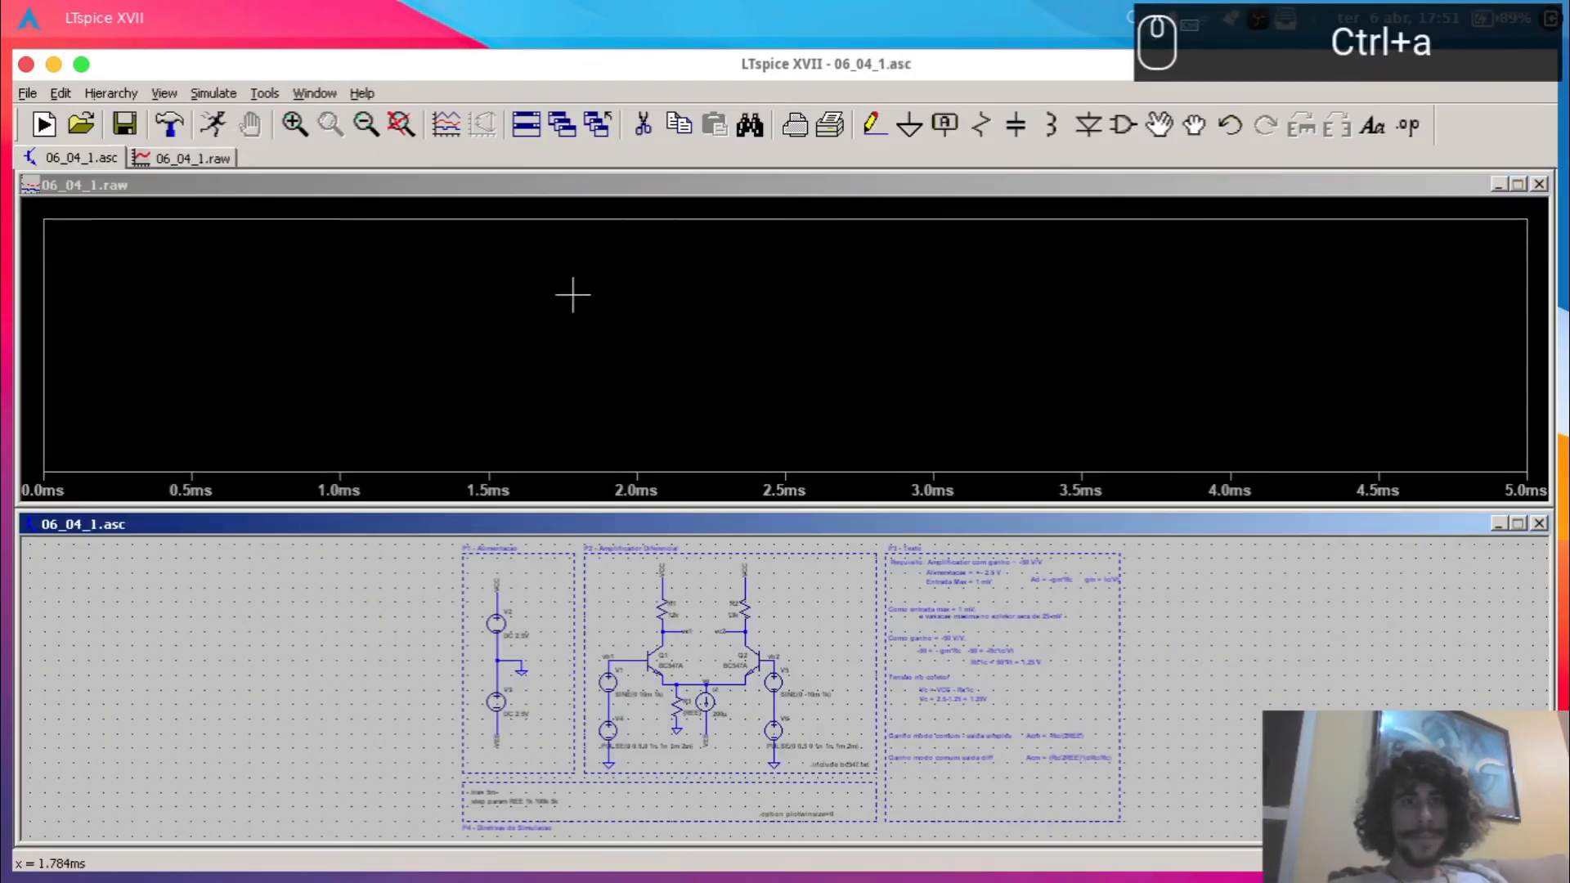
left_click(585, 298)
key("ctrl+a")
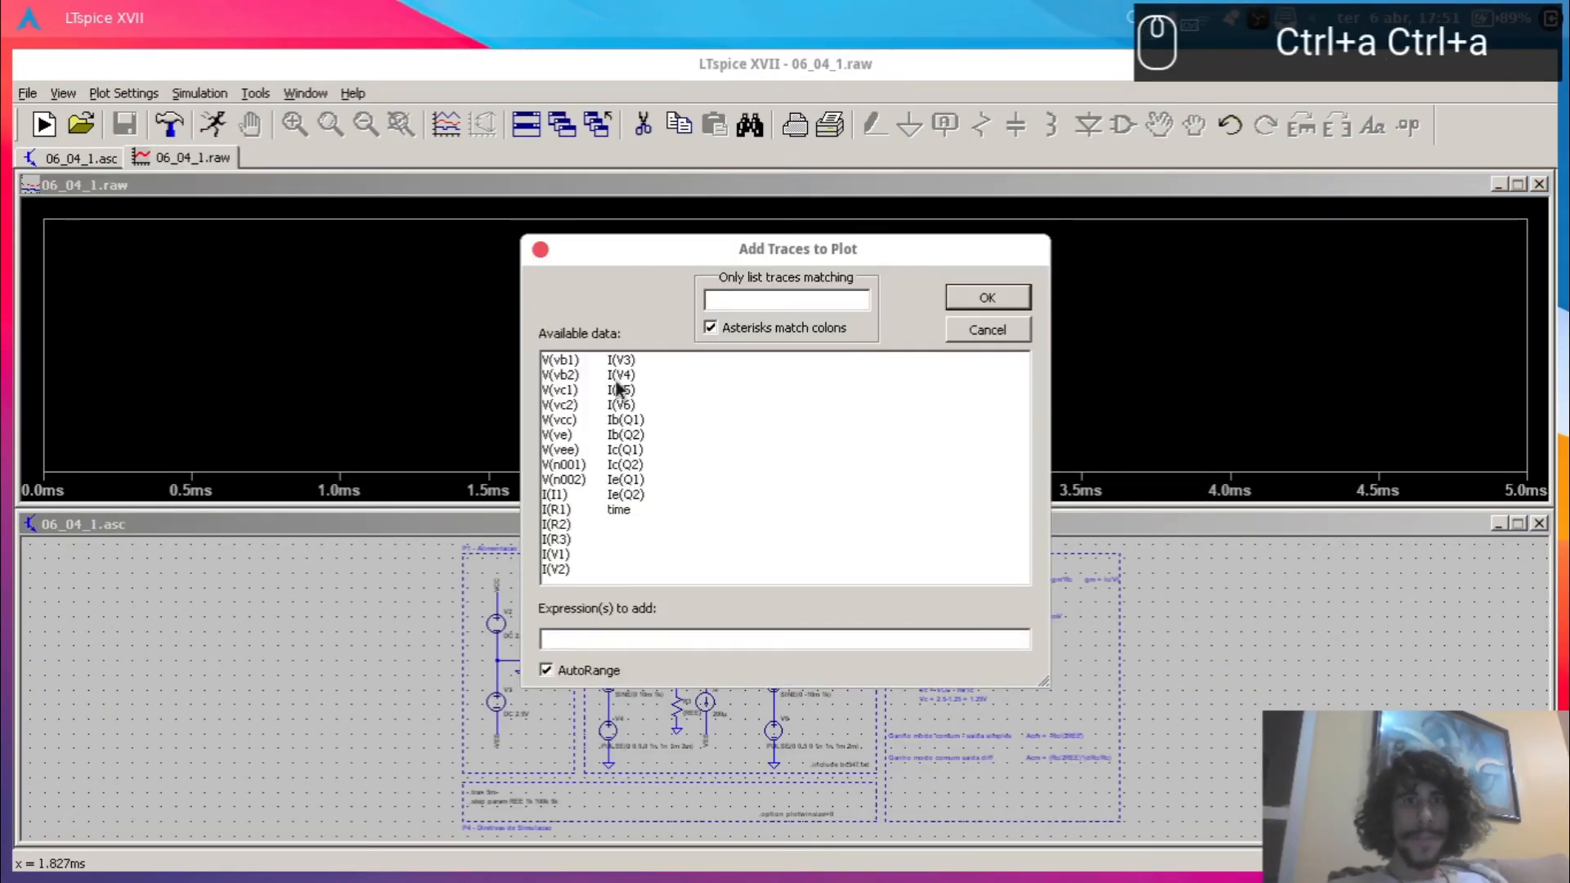
left_click(584, 405)
type("-")
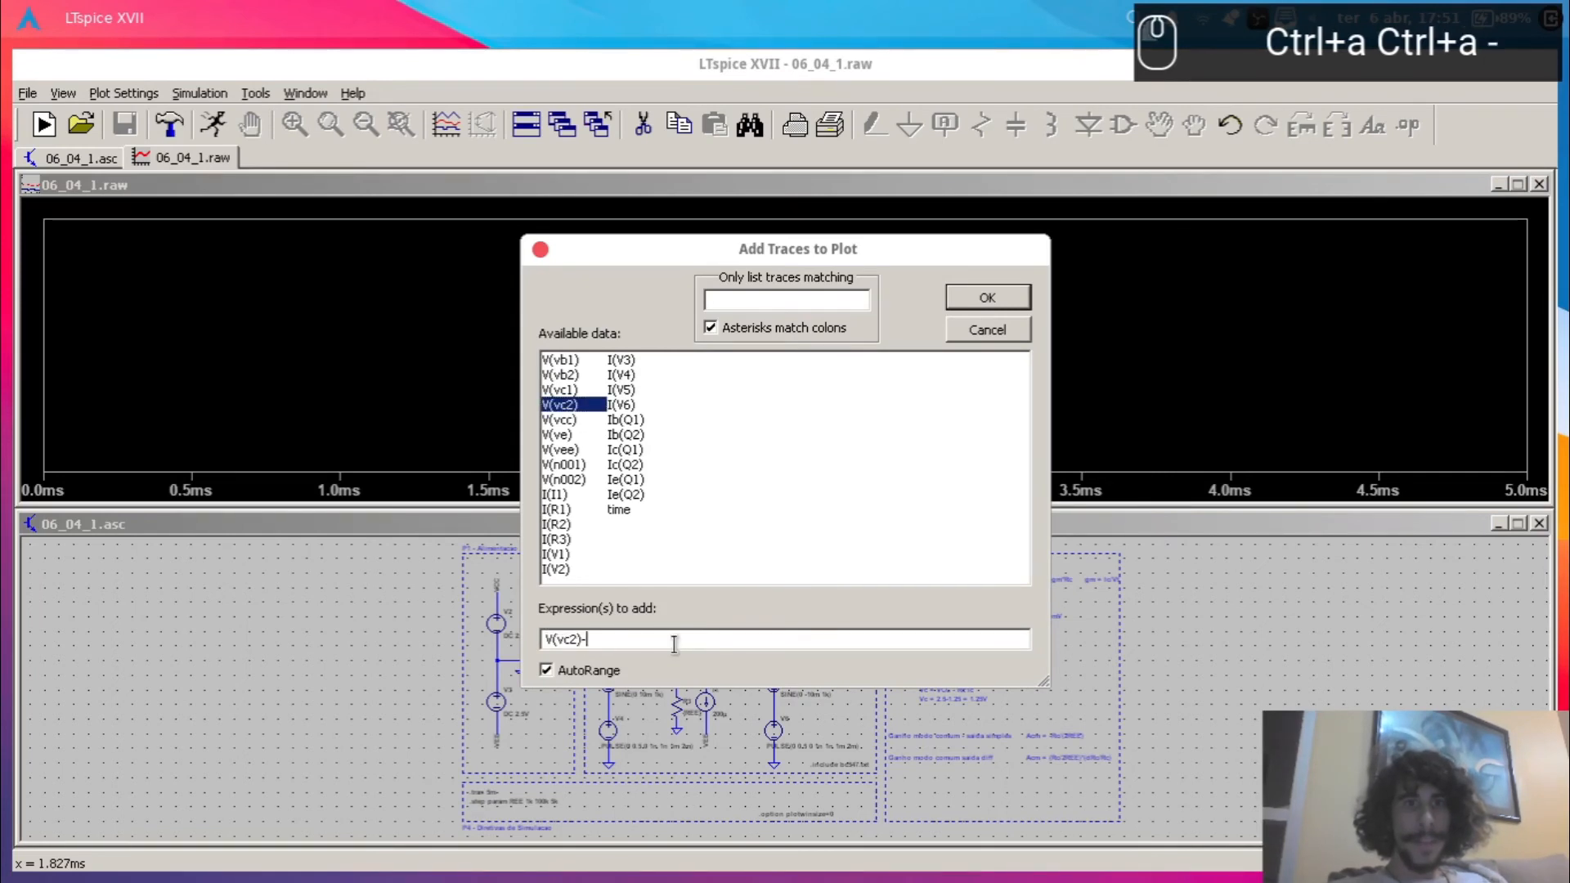
left_click(556, 391)
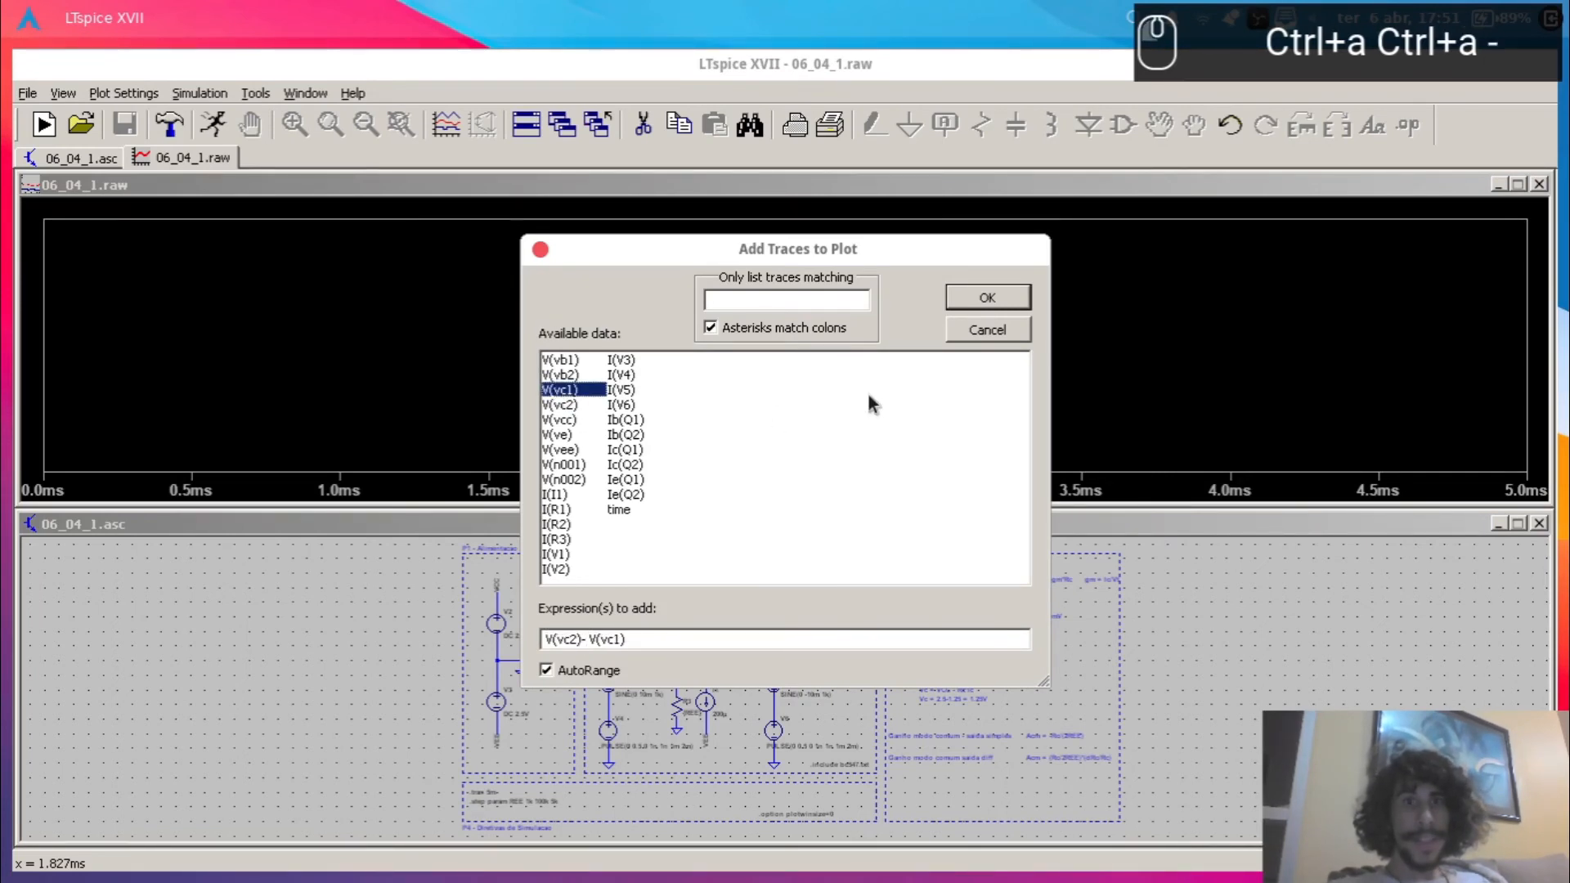
left_click(965, 303)
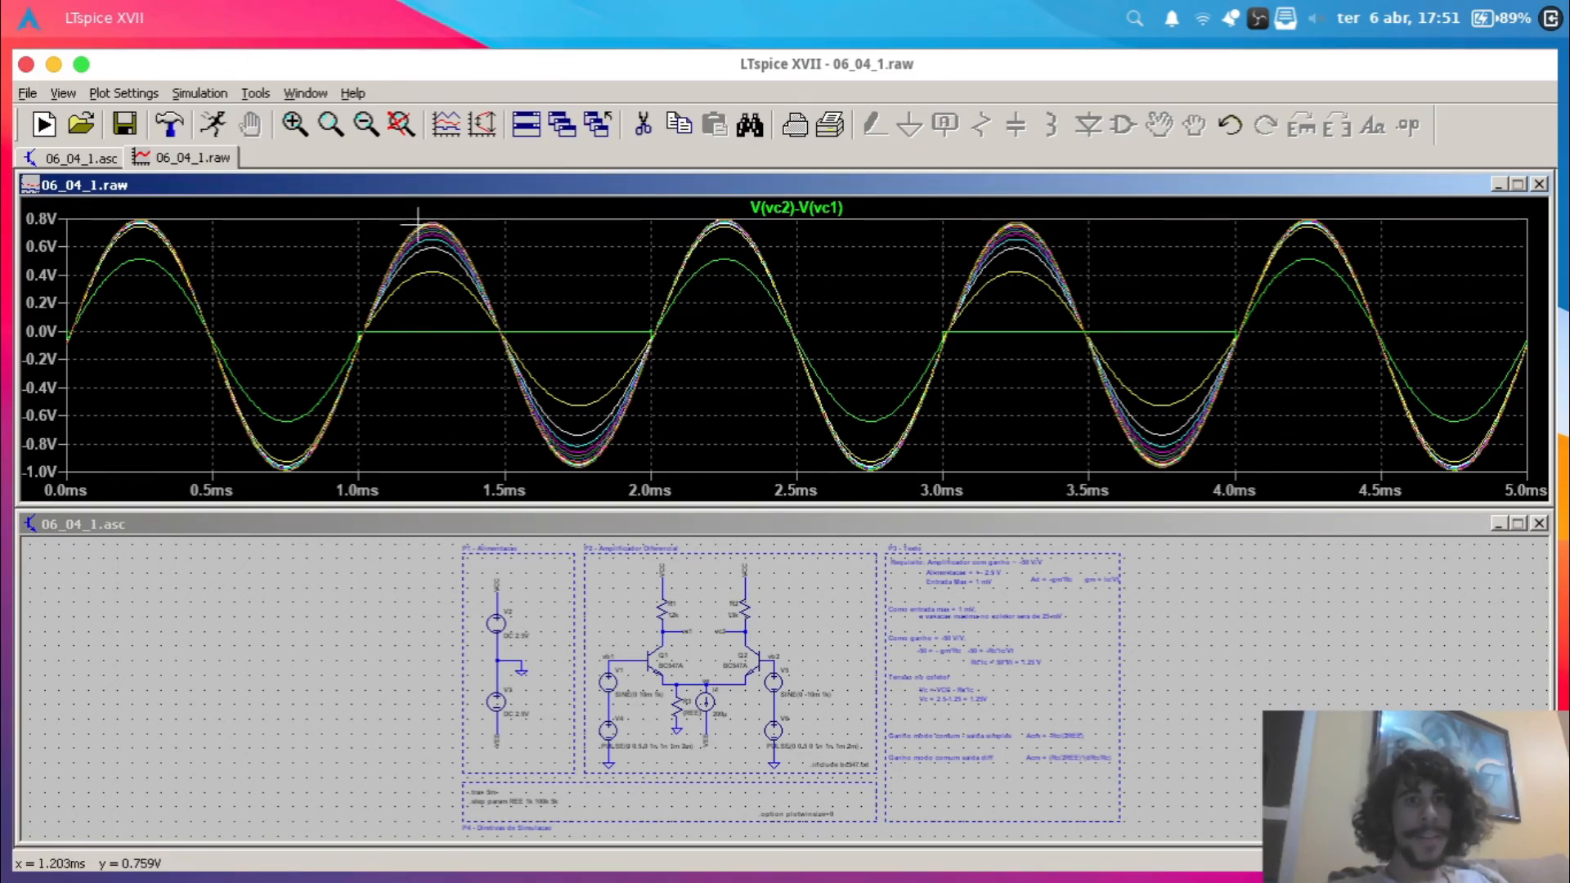
- Examine the swept output curves around the 1.25 ms peak, then compare with tail resistor R3 and the .step directive in the schematic
left_click_drag(401, 220, 462, 235)
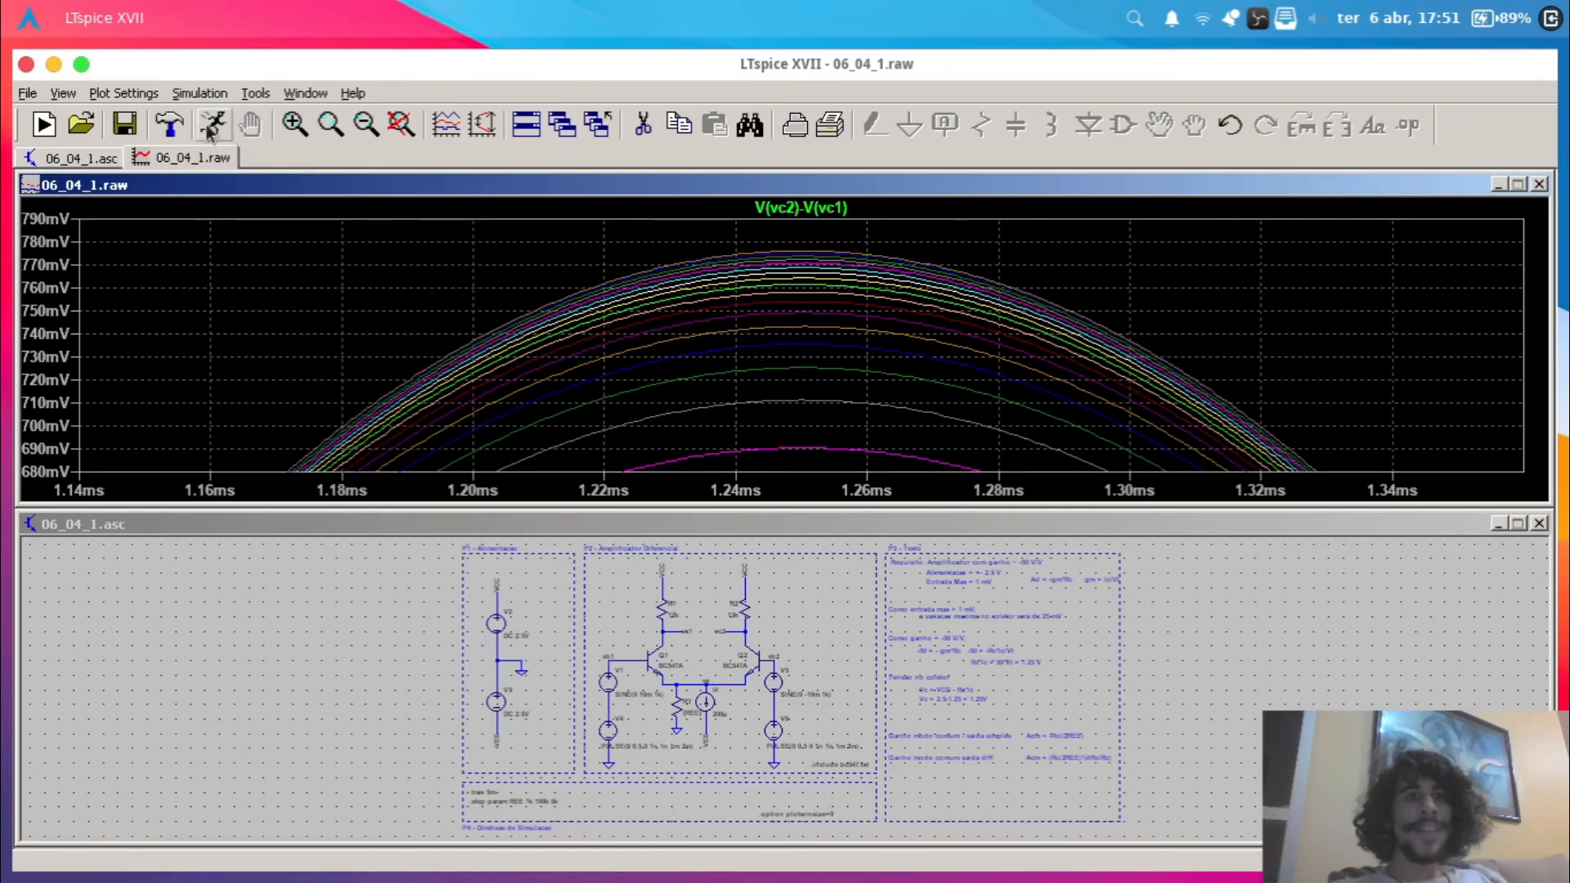
left_click(385, 222)
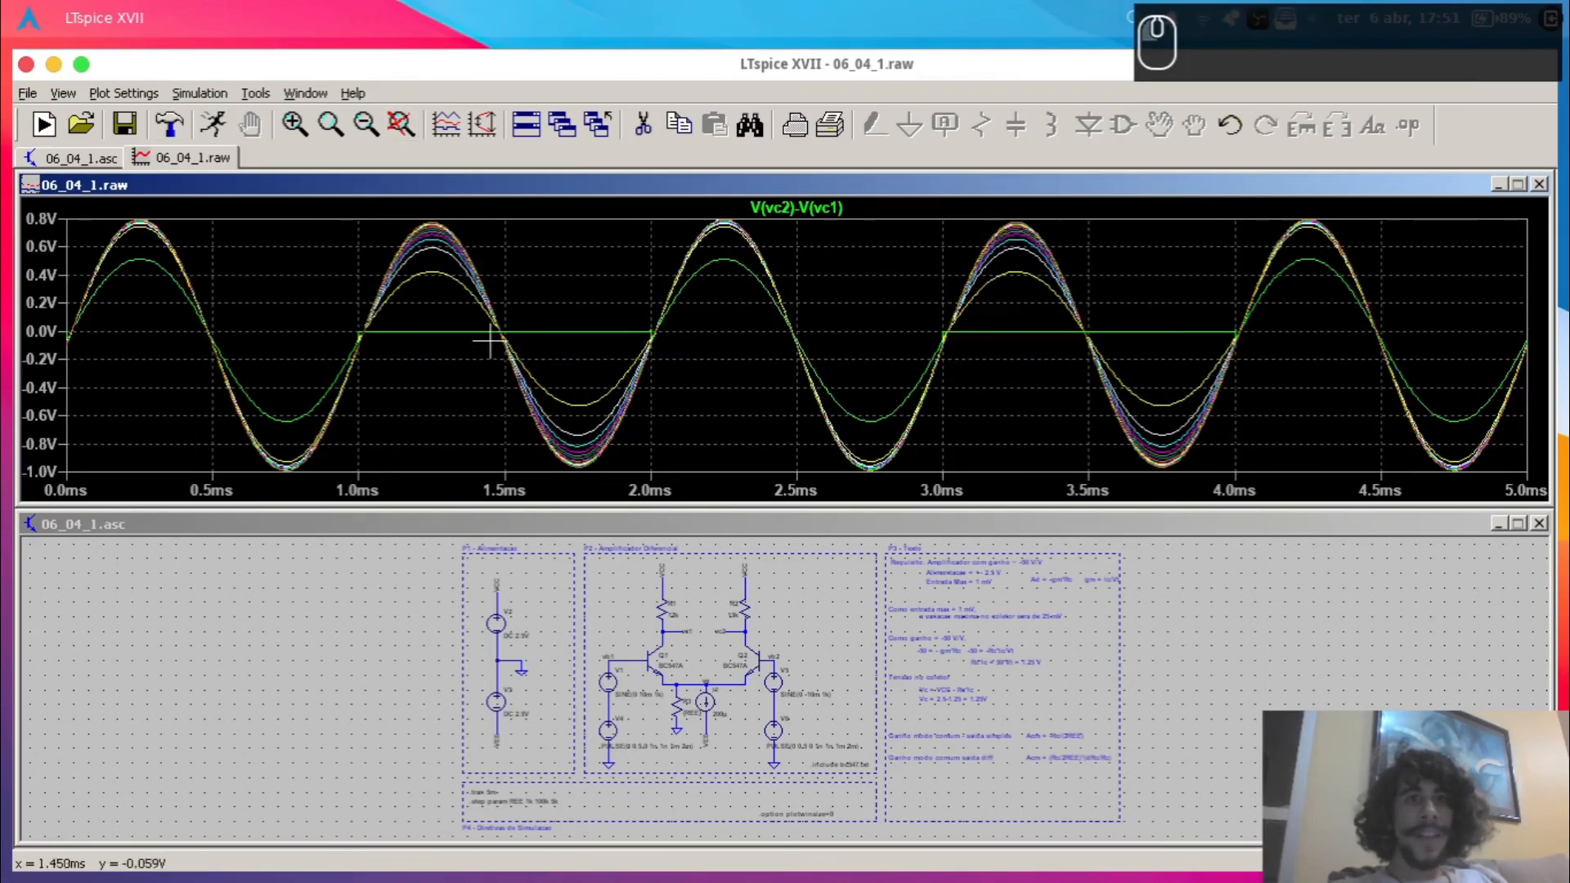
left_click_drag(392, 325, 444, 352)
left_click(400, 124)
left_click(678, 700)
scroll(678, 701, "up", 5)
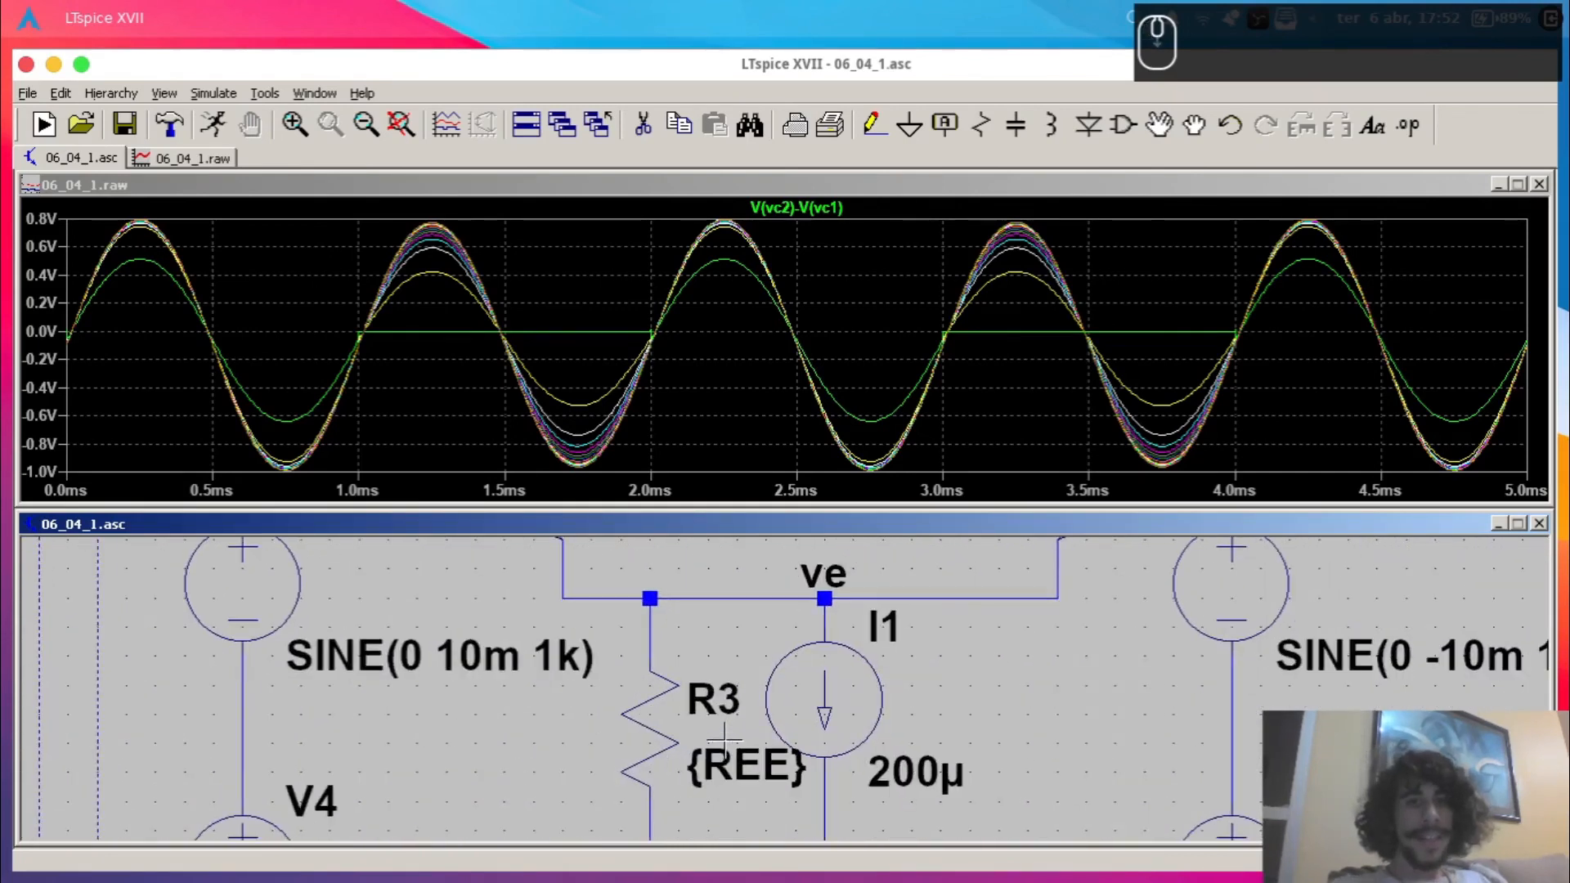
scroll(723, 736, "down", 5)
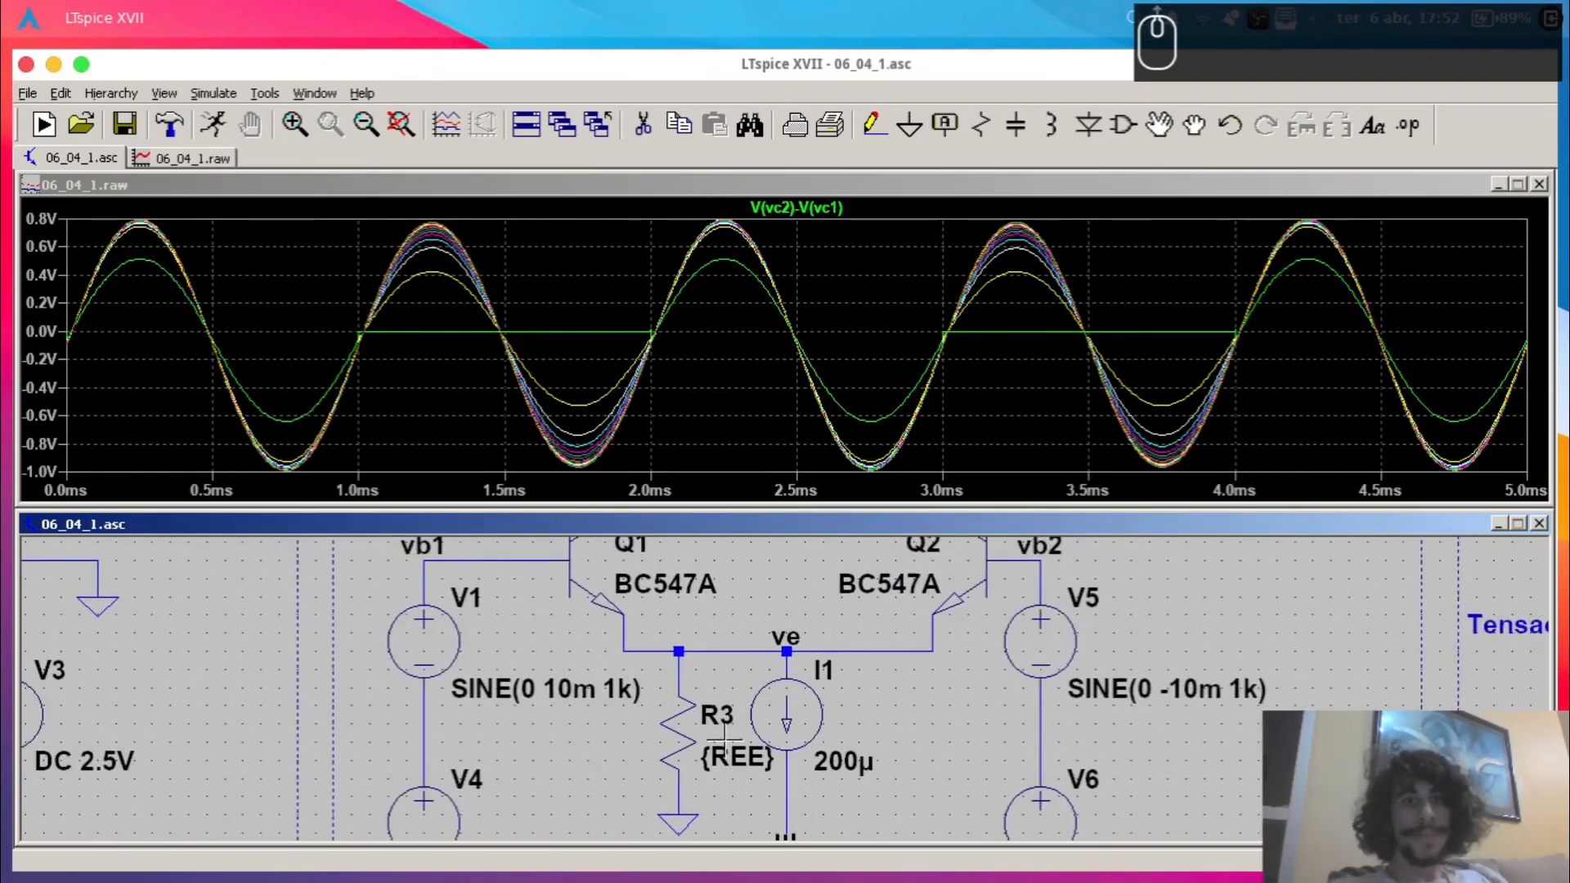
left_click_drag(1031, 667, 987, 550)
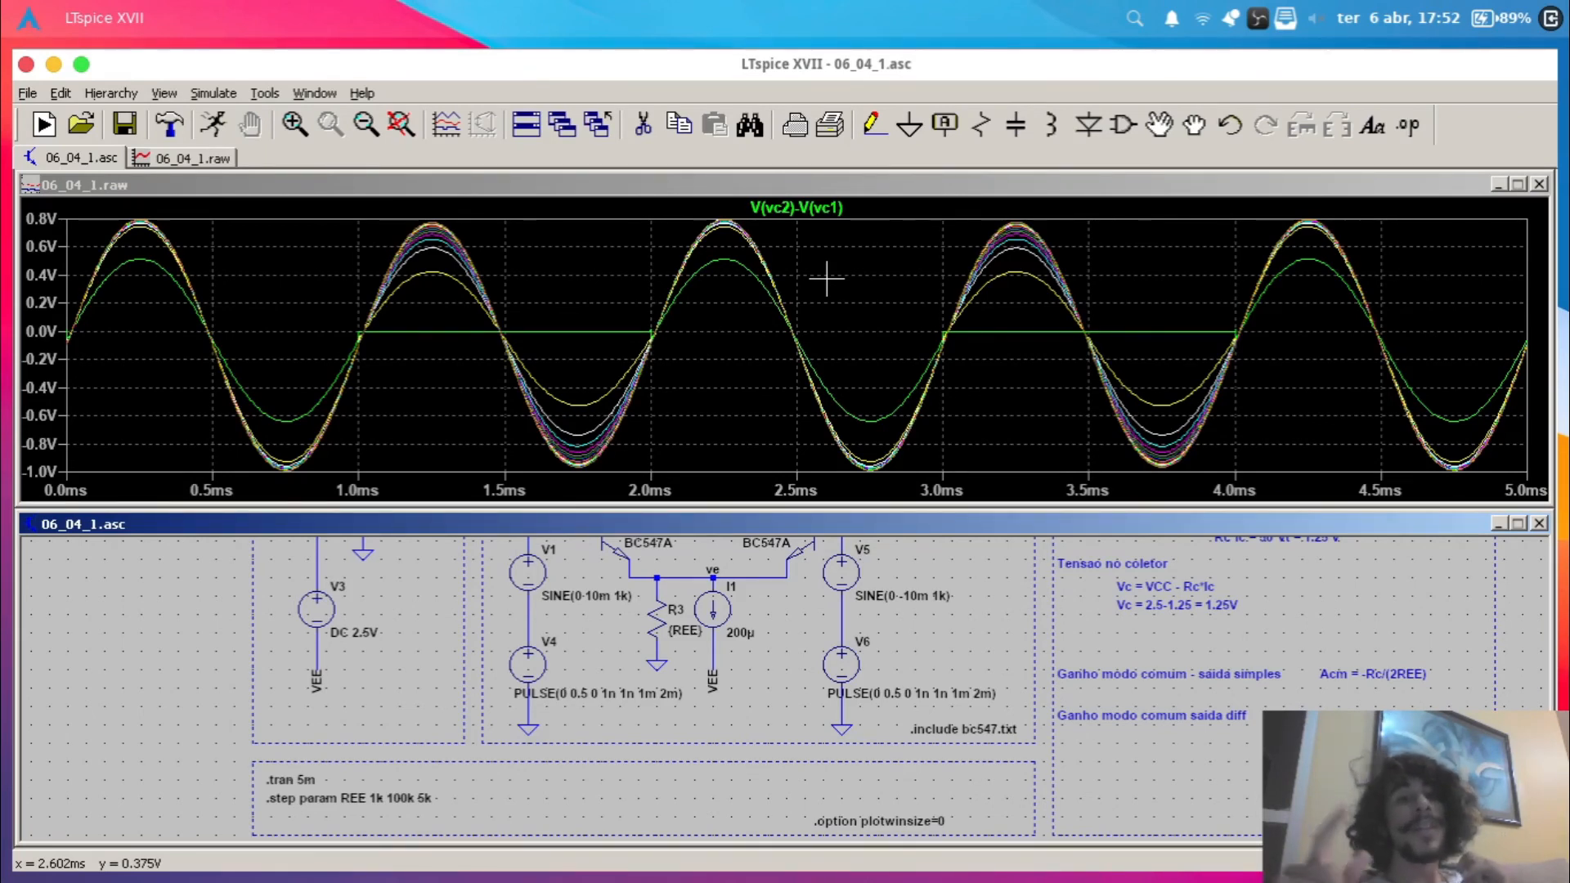
- Review the .step statement's parameter name, sweep type, start value, stop value and increment in its editor
right_click(314, 788)
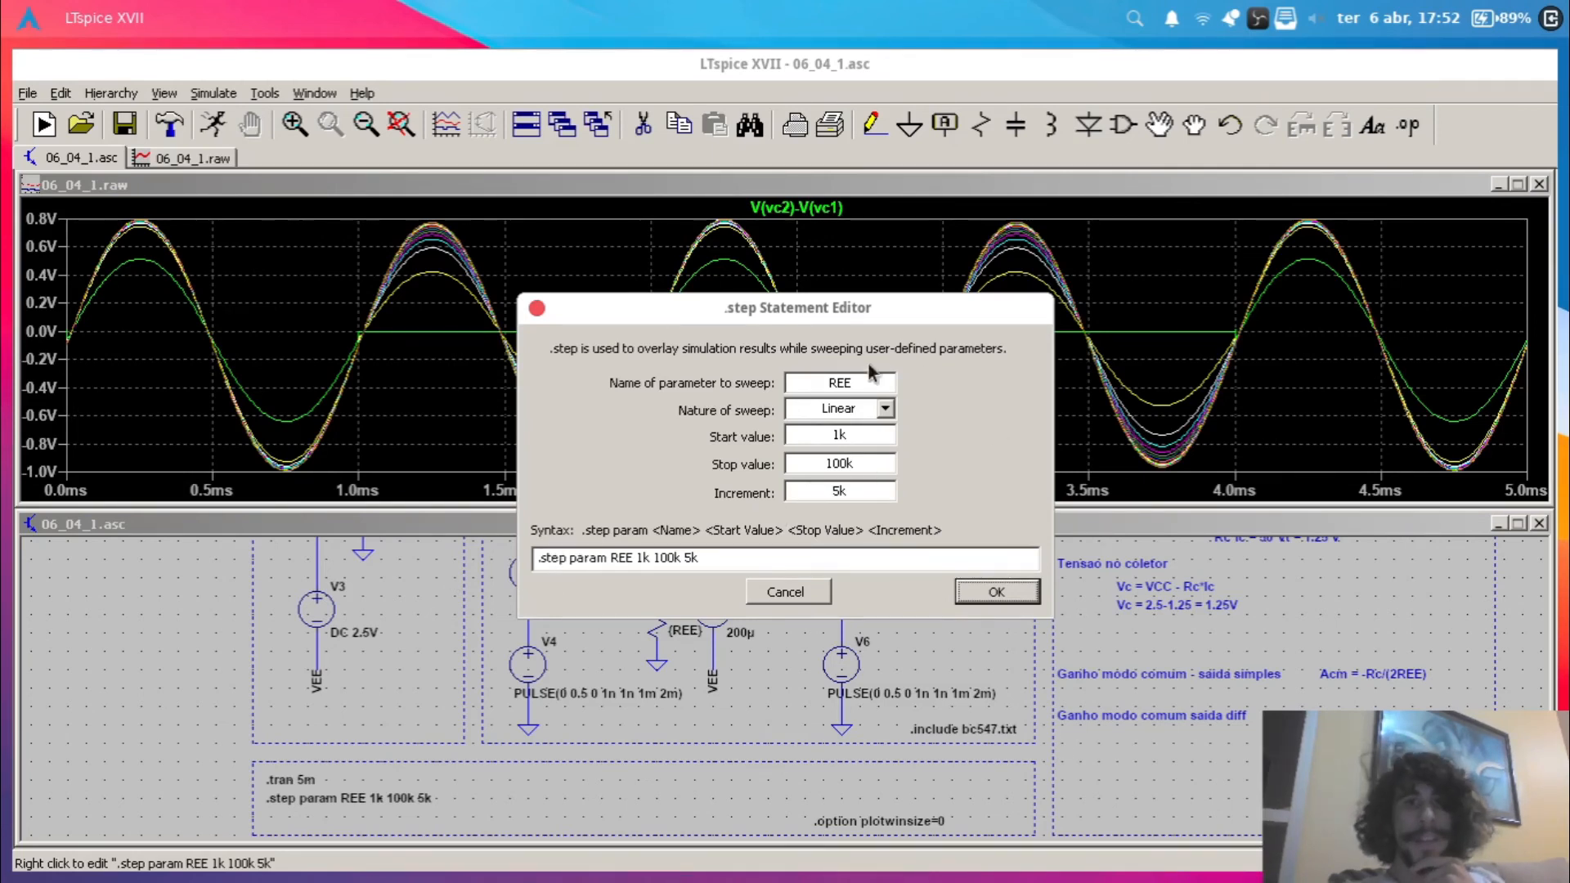
left_click_drag(867, 381, 809, 382)
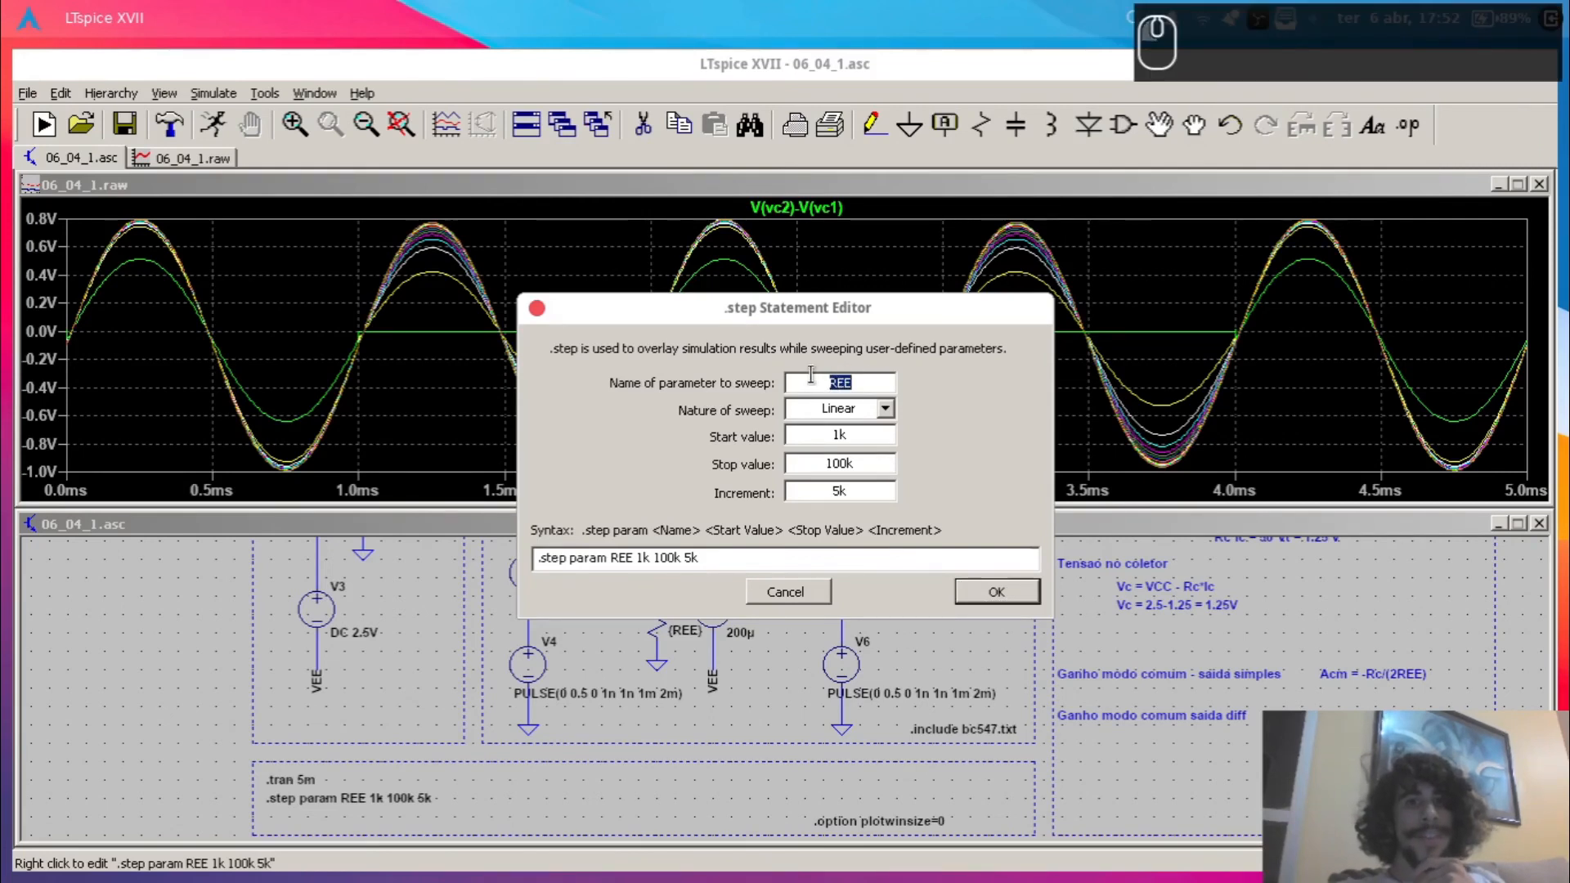
left_click(854, 413)
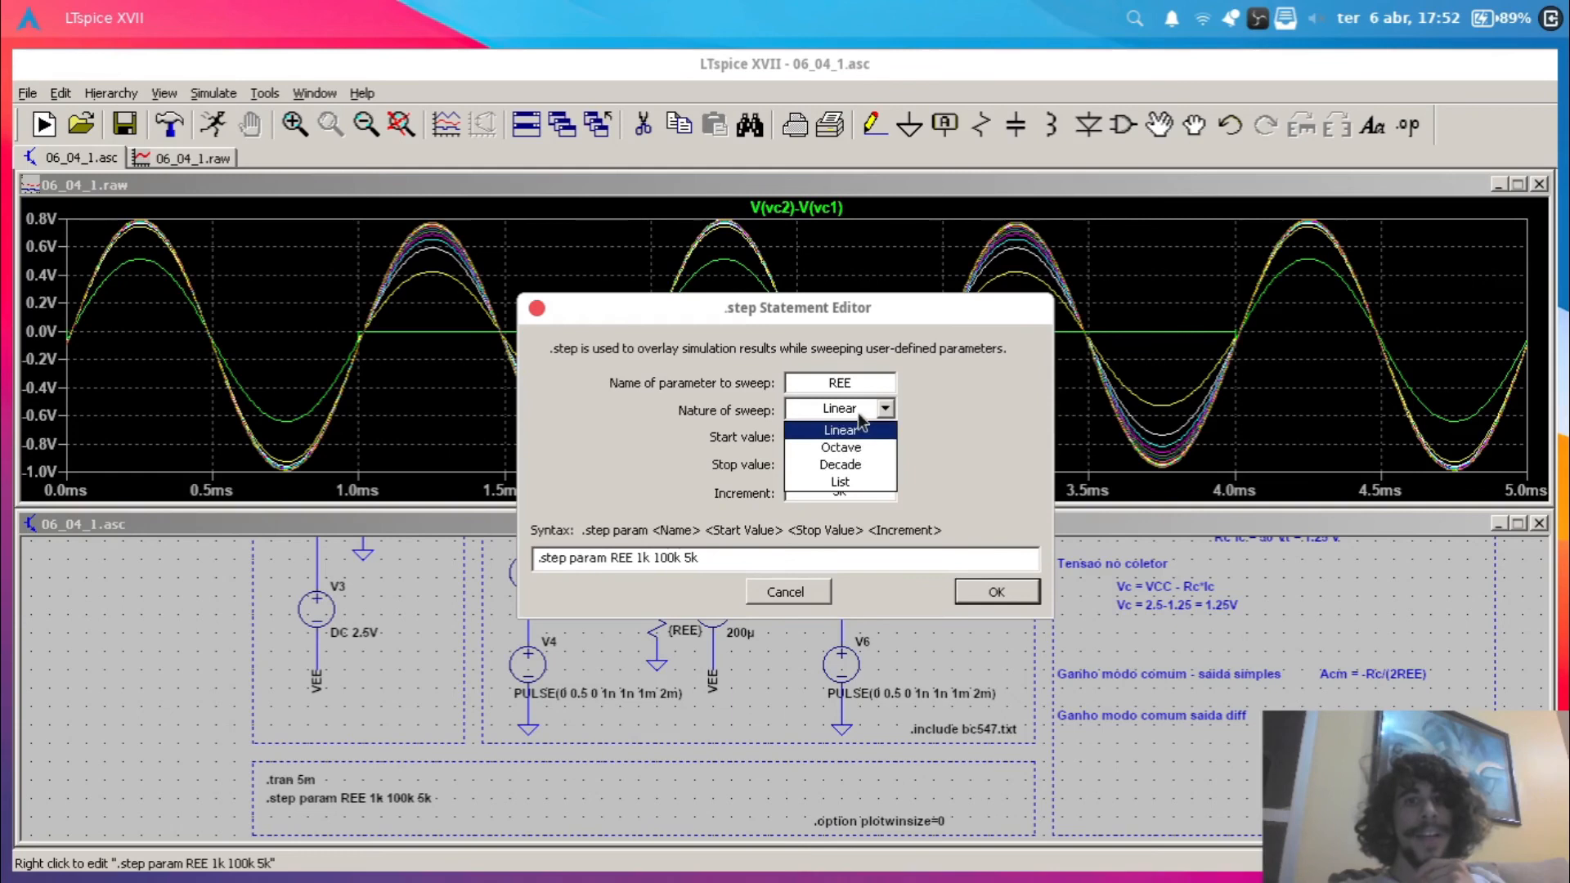
left_click(854, 429)
left_click(849, 434)
double_click(838, 464)
left_click(846, 493)
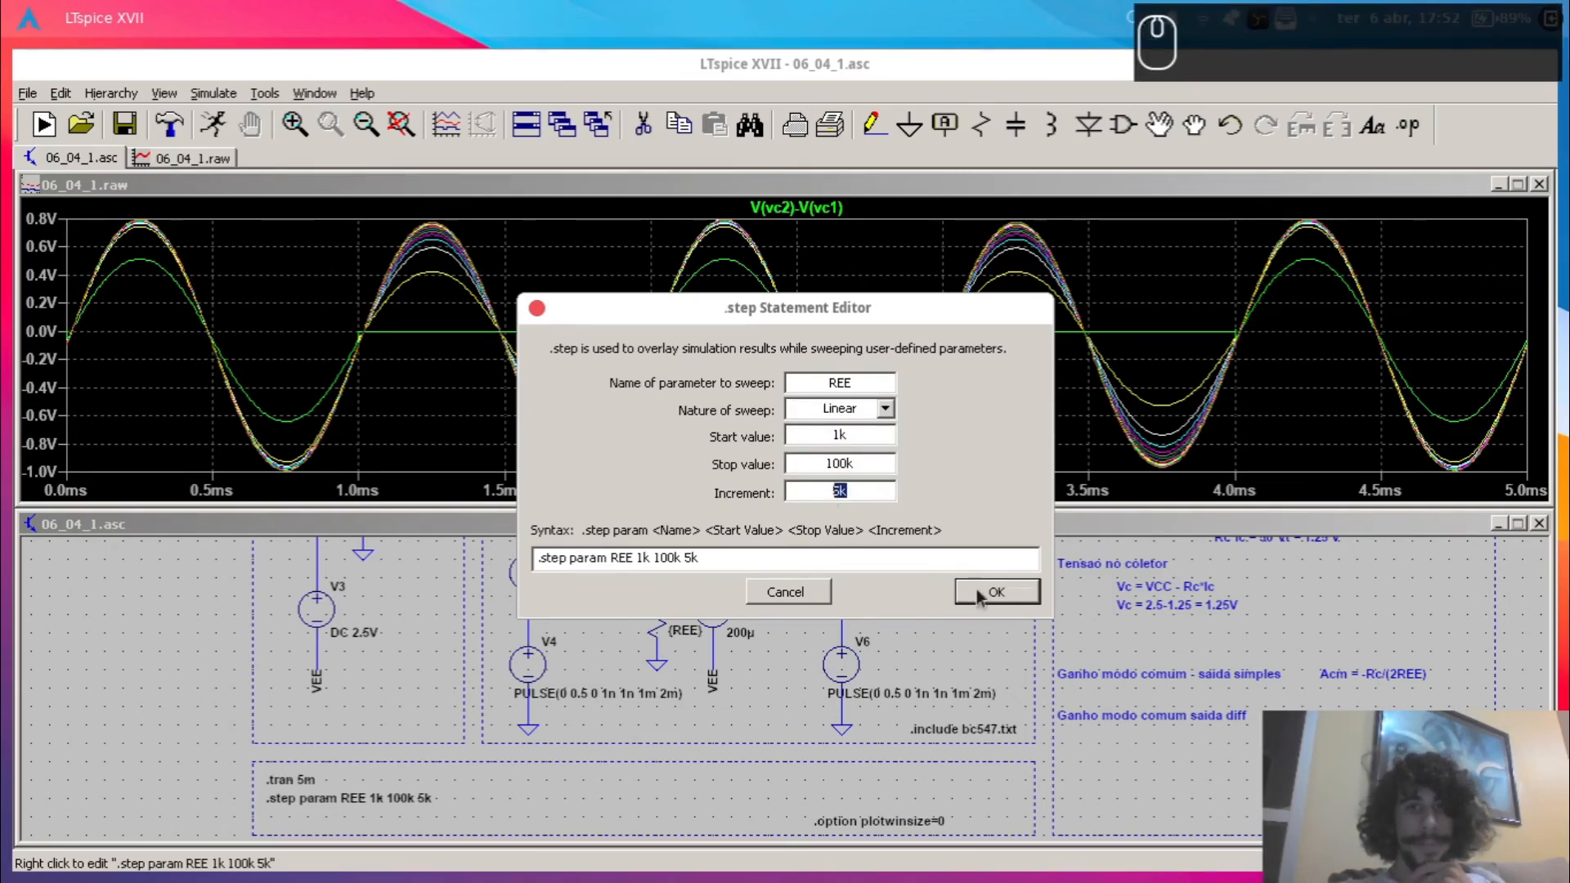
left_click(985, 593)
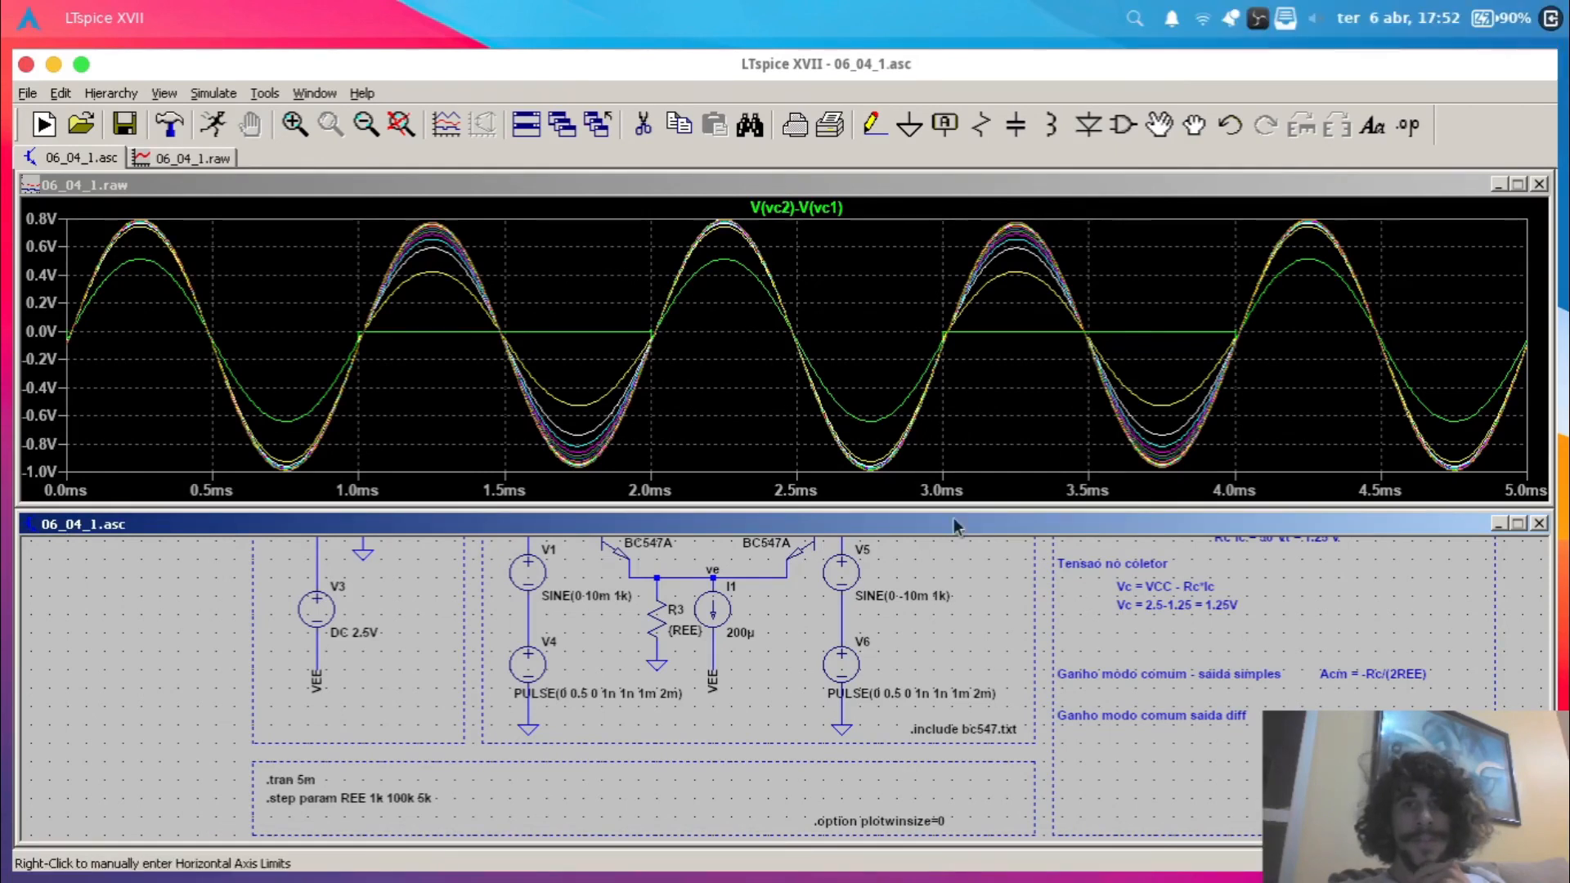
- Close the waveform window and fit the whole differential amplifier schematic in view
left_click(1538, 185)
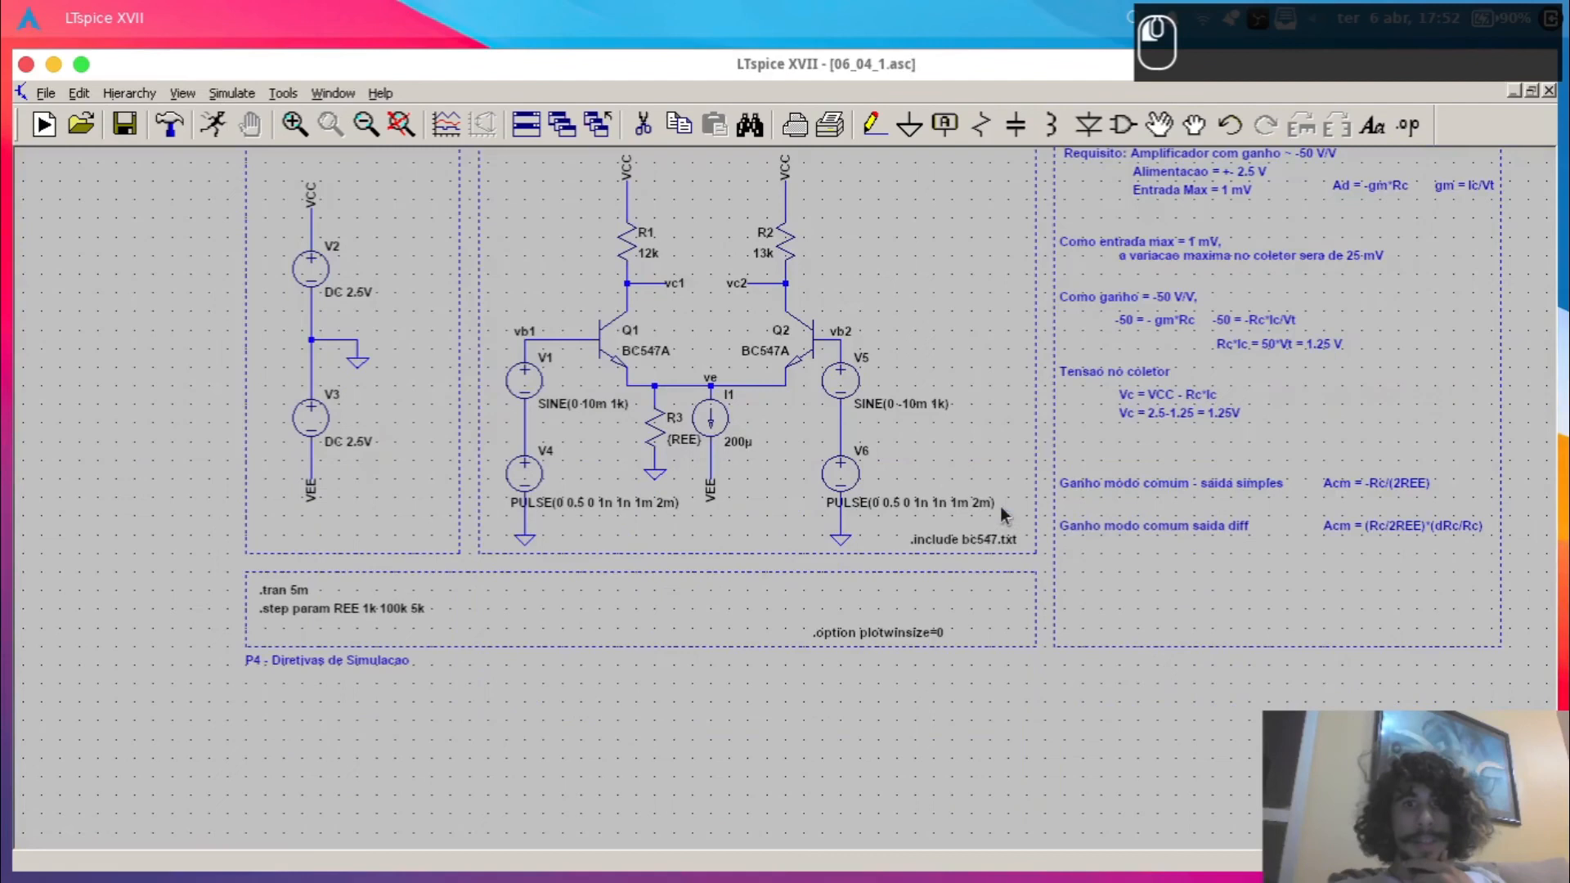
scroll(712, 303, "down", 3)
scroll(581, 361, "up", 3)
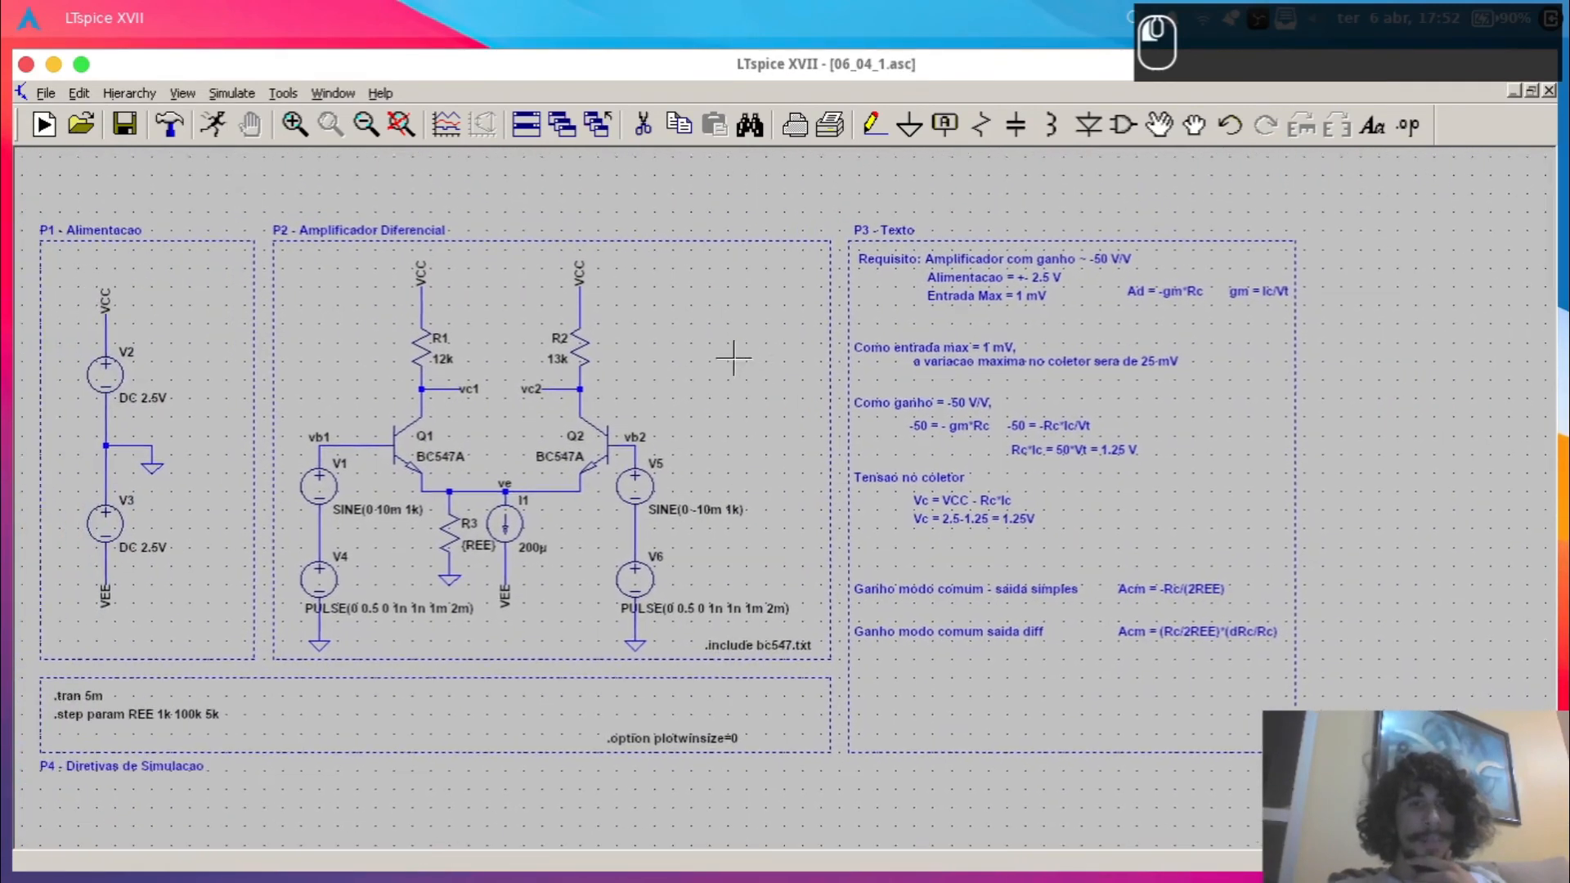
left_click_drag(789, 358, 813, 349)
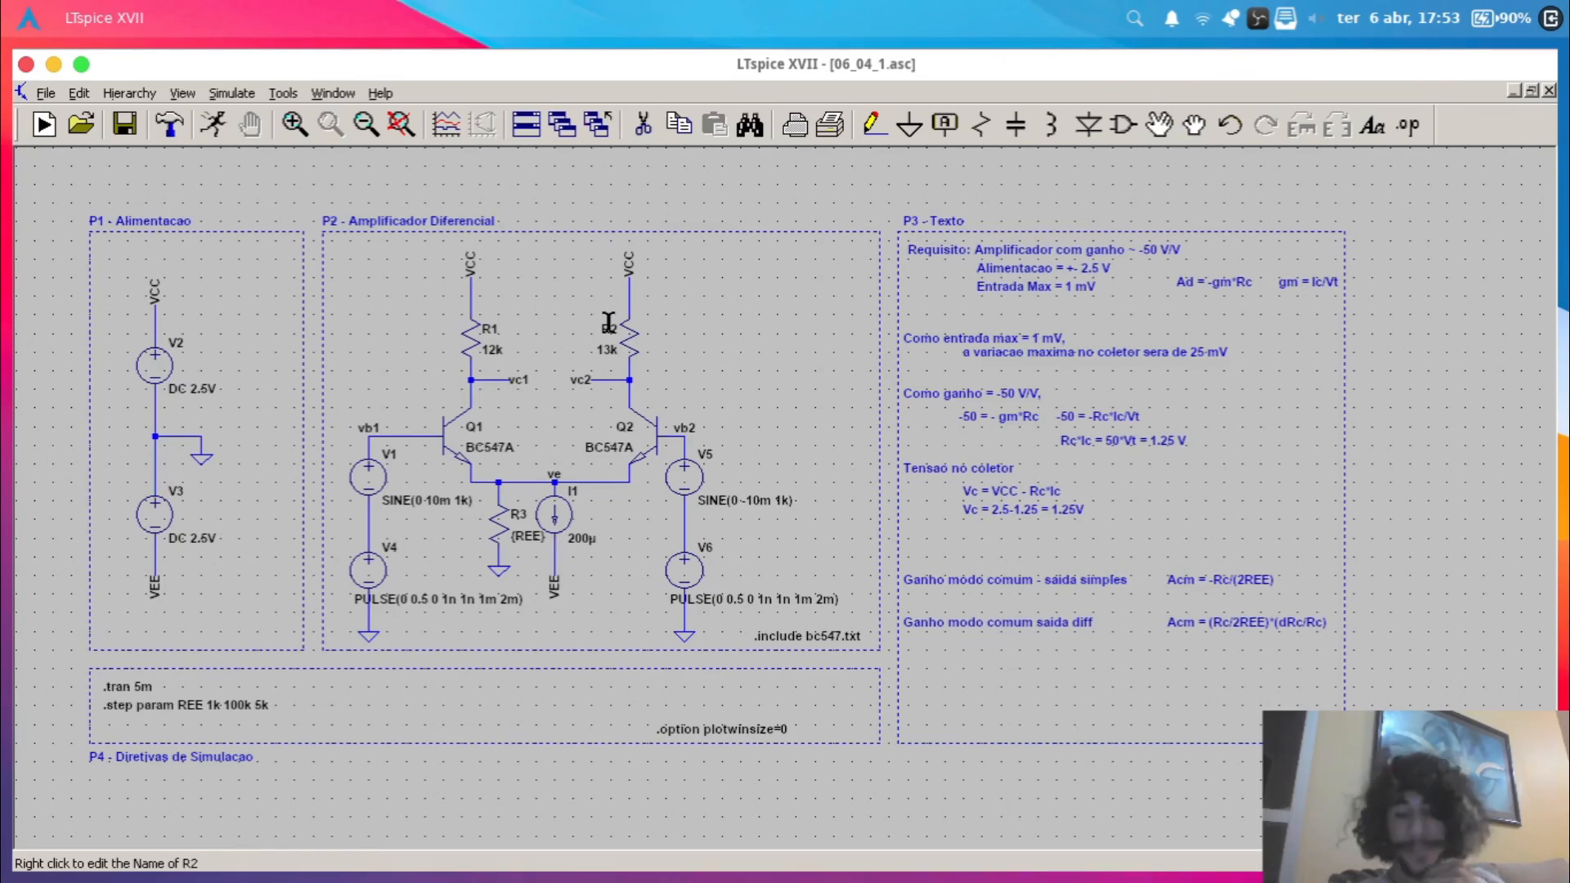
left_click_drag(674, 311, 705, 317)
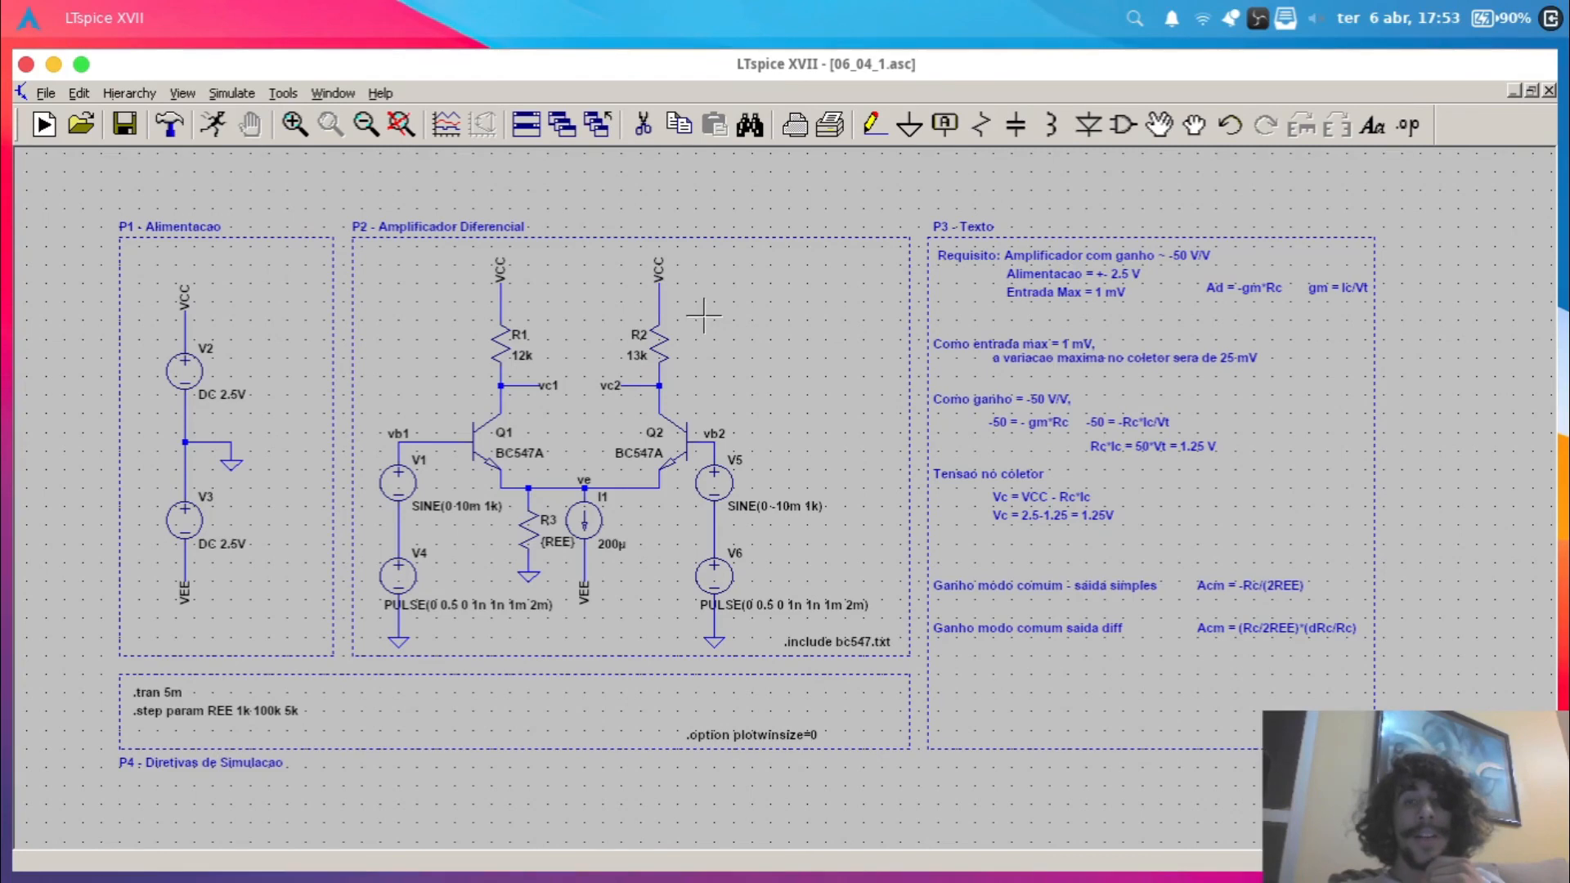
scroll(703, 315, "up", 1)
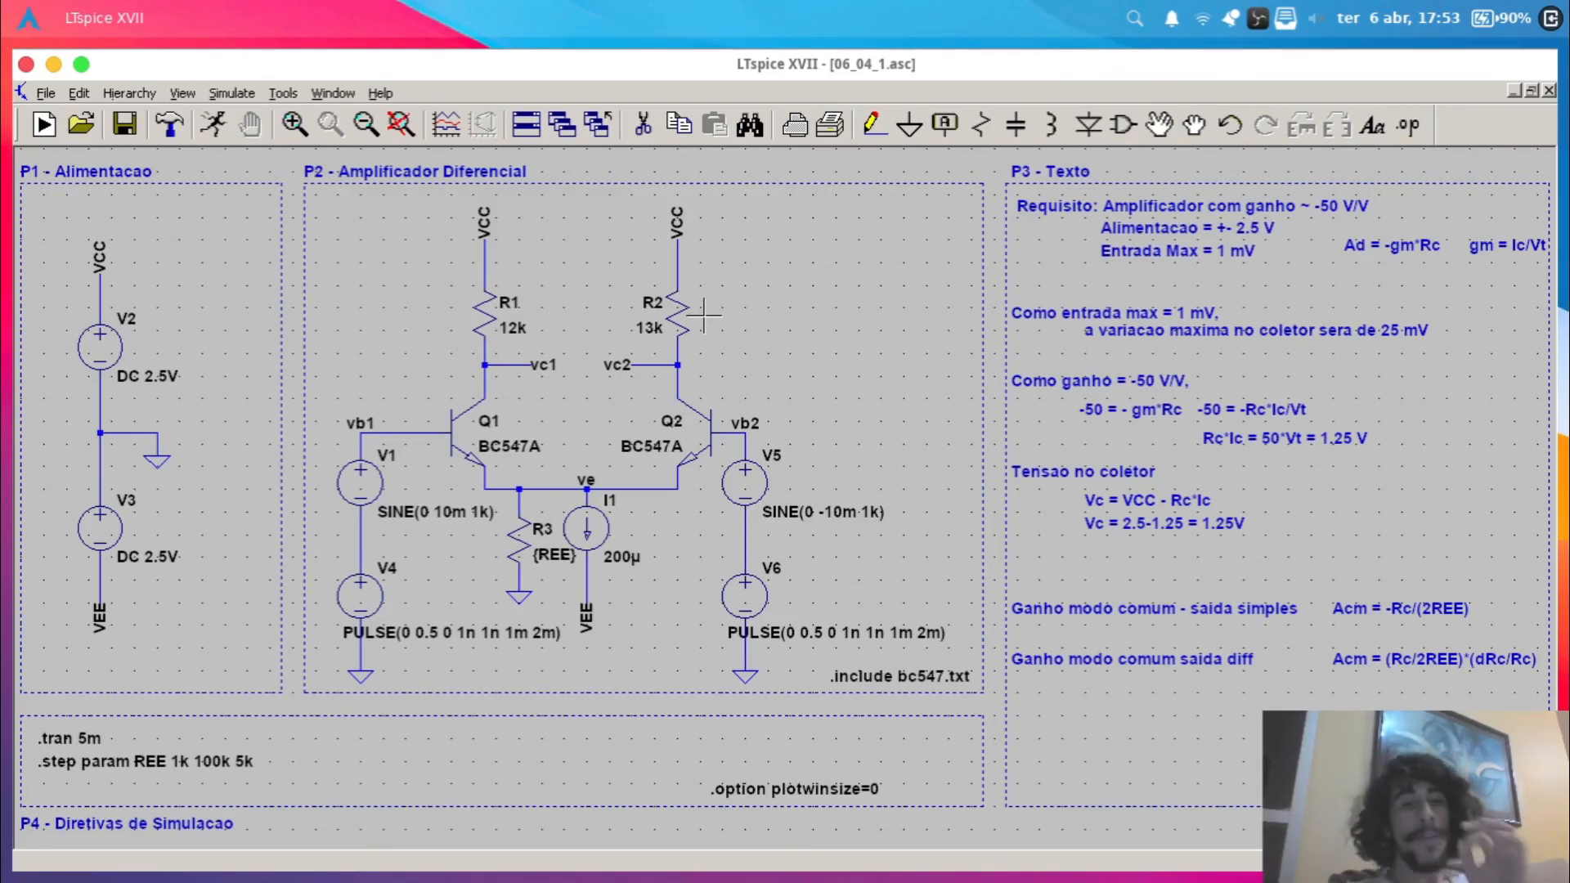
mouse_move(504, 365)
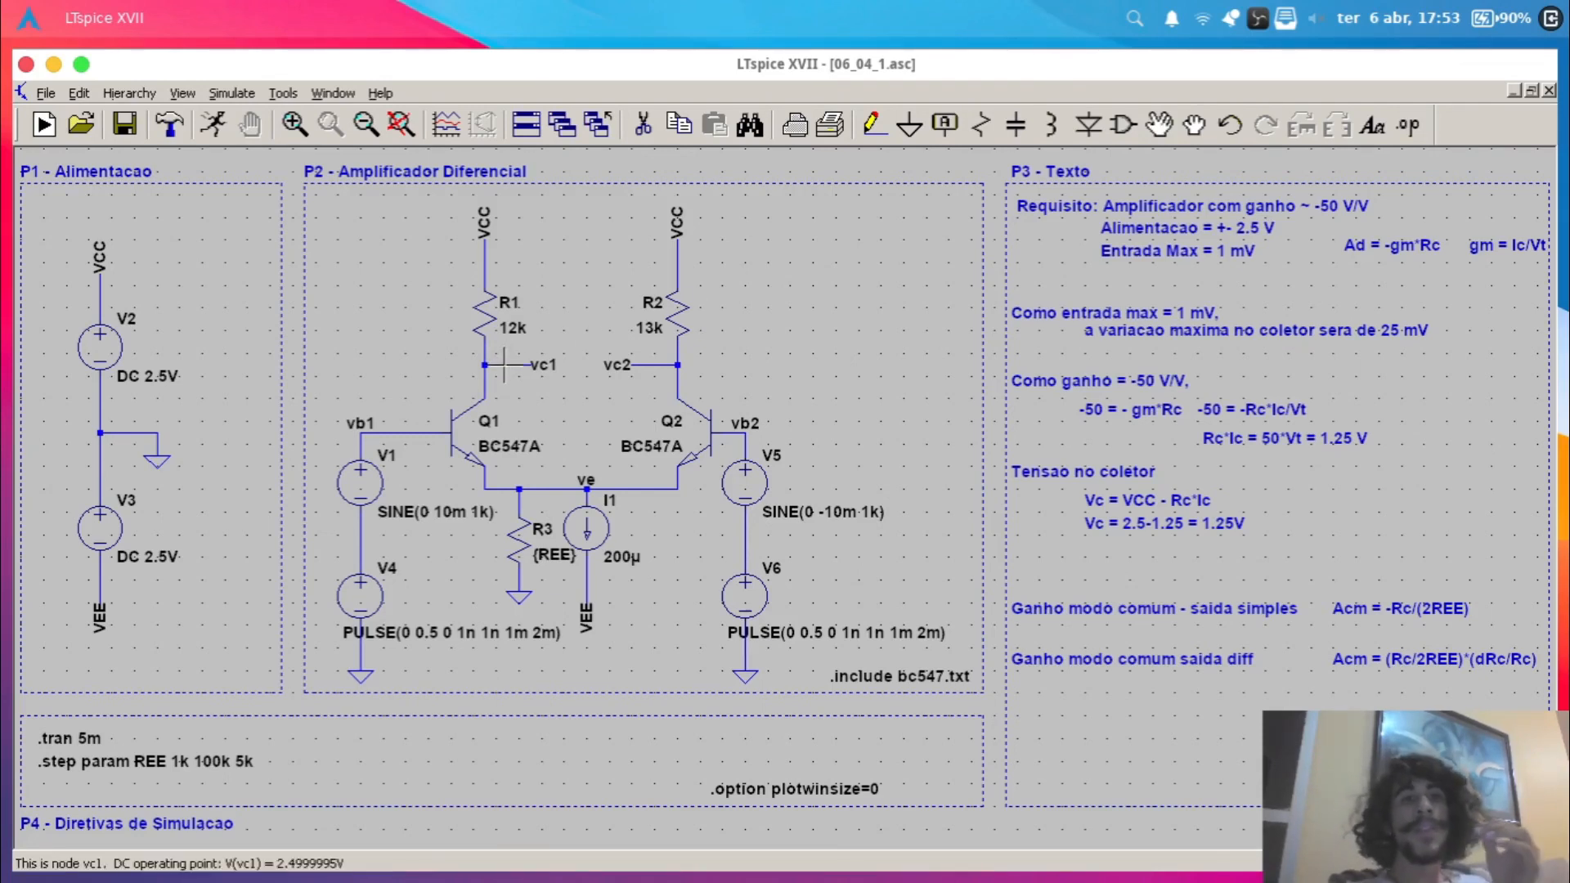